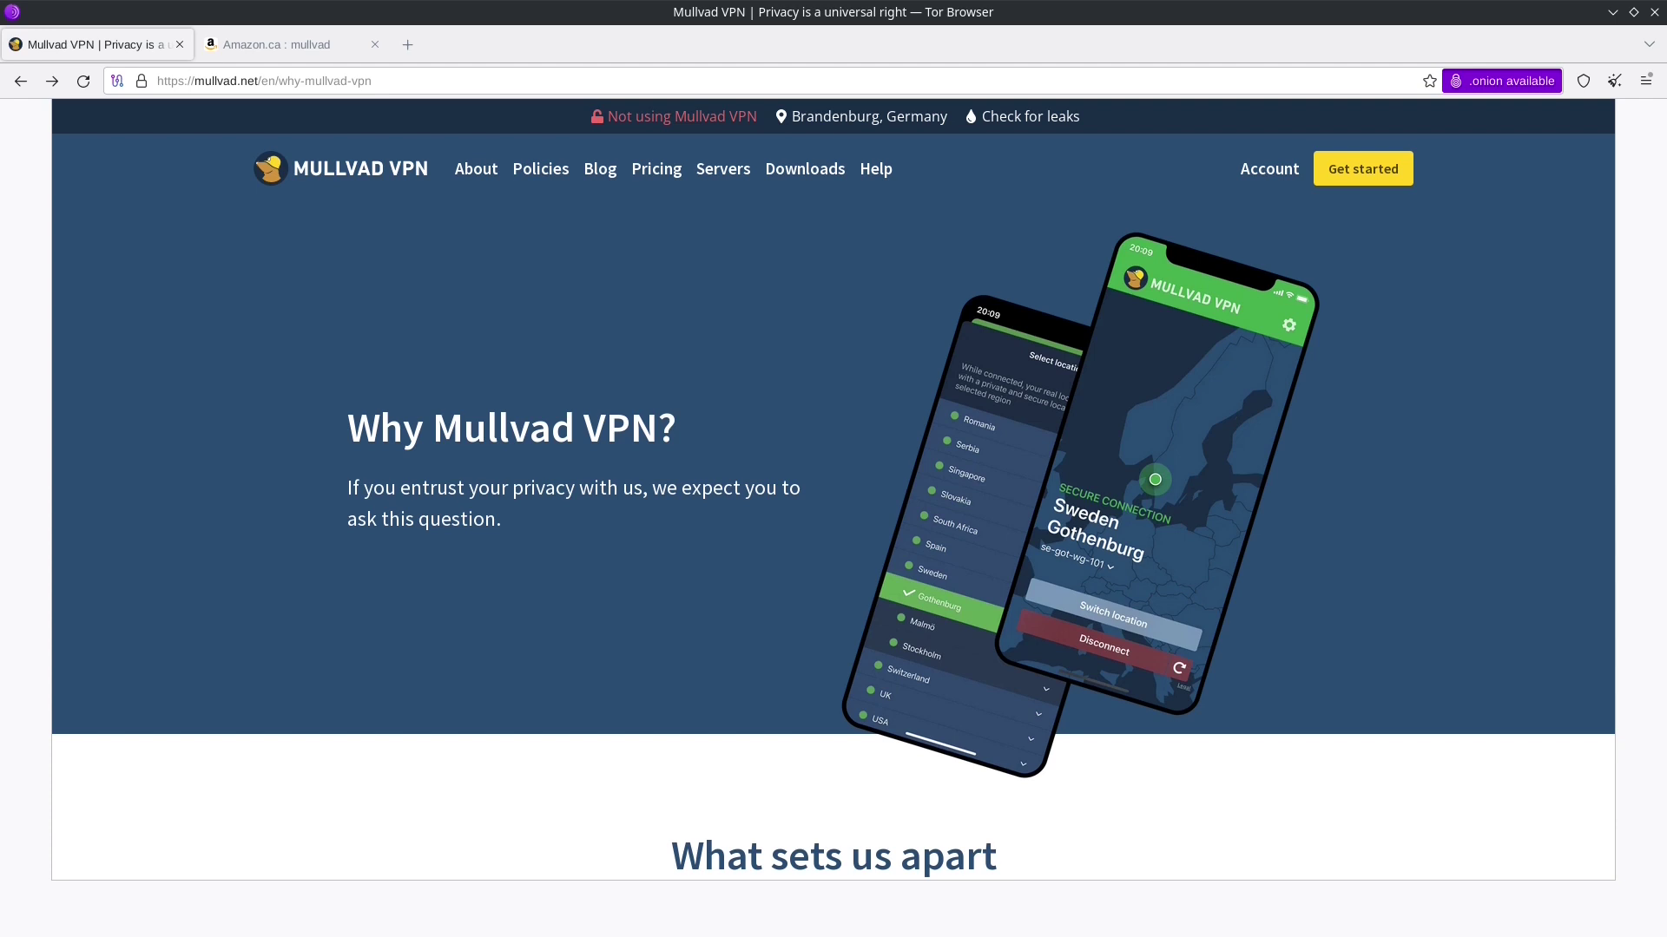
- Browse the Mullvad site and view the Pricing page's flat €5/month rate and currency equivalents
{"action": "scroll", "coordinate": [396, 340], "scroll_direction": "down", "scroll_amount": 1}
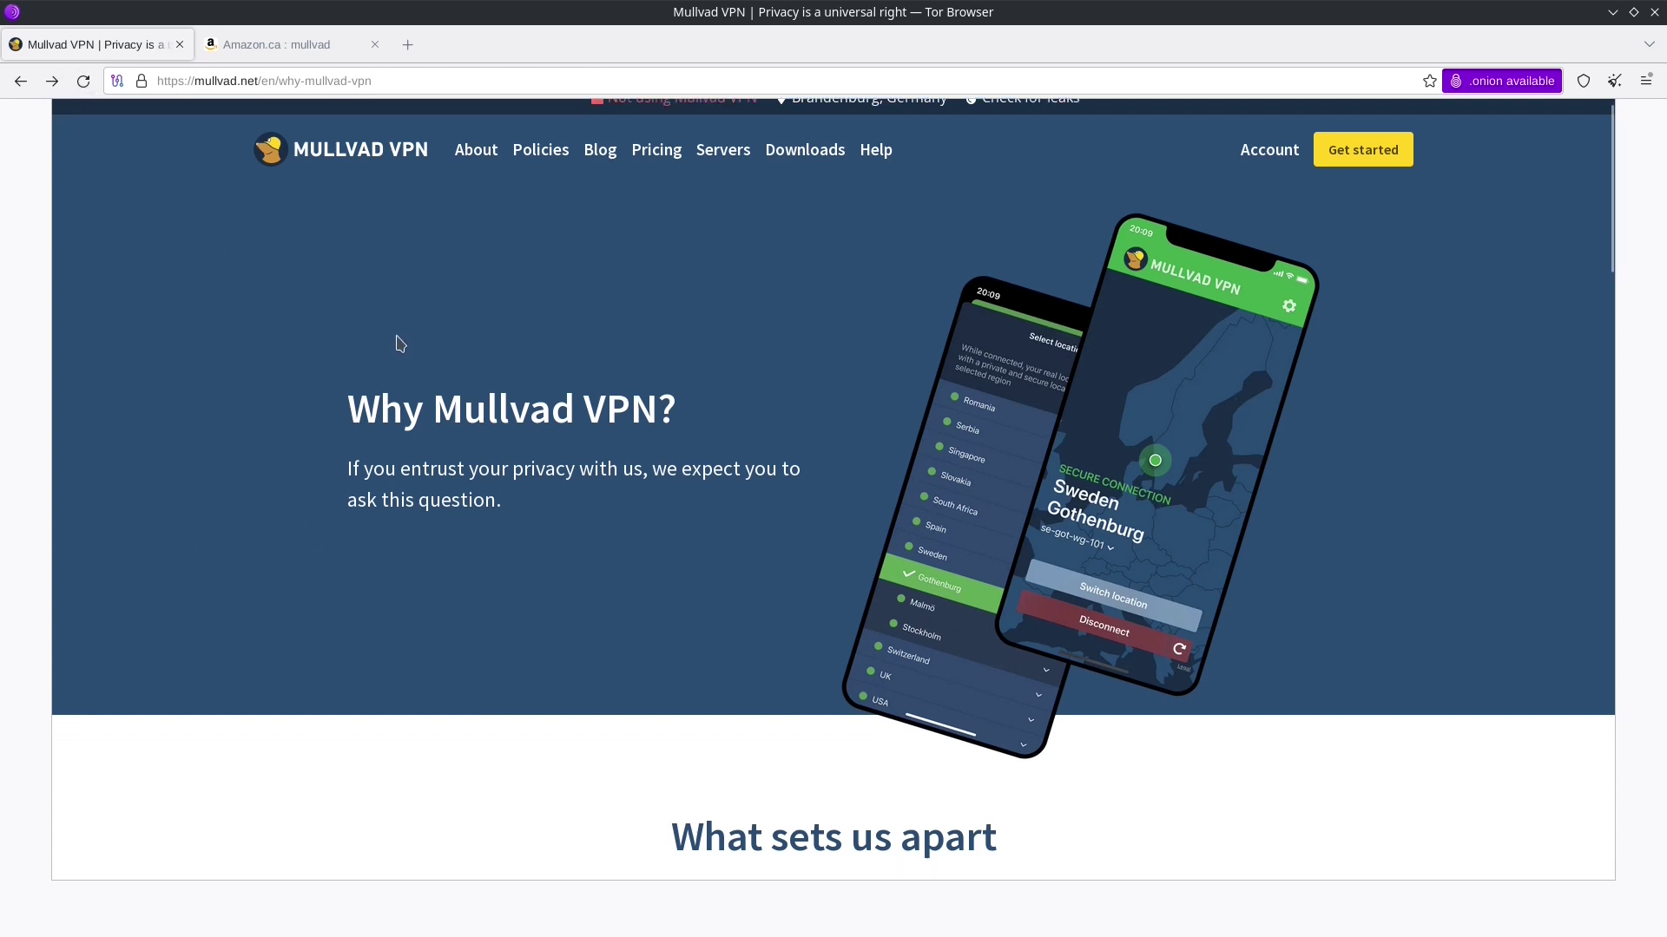
{"action": "scroll", "coordinate": [400, 344], "scroll_direction": "down", "scroll_amount": 7}
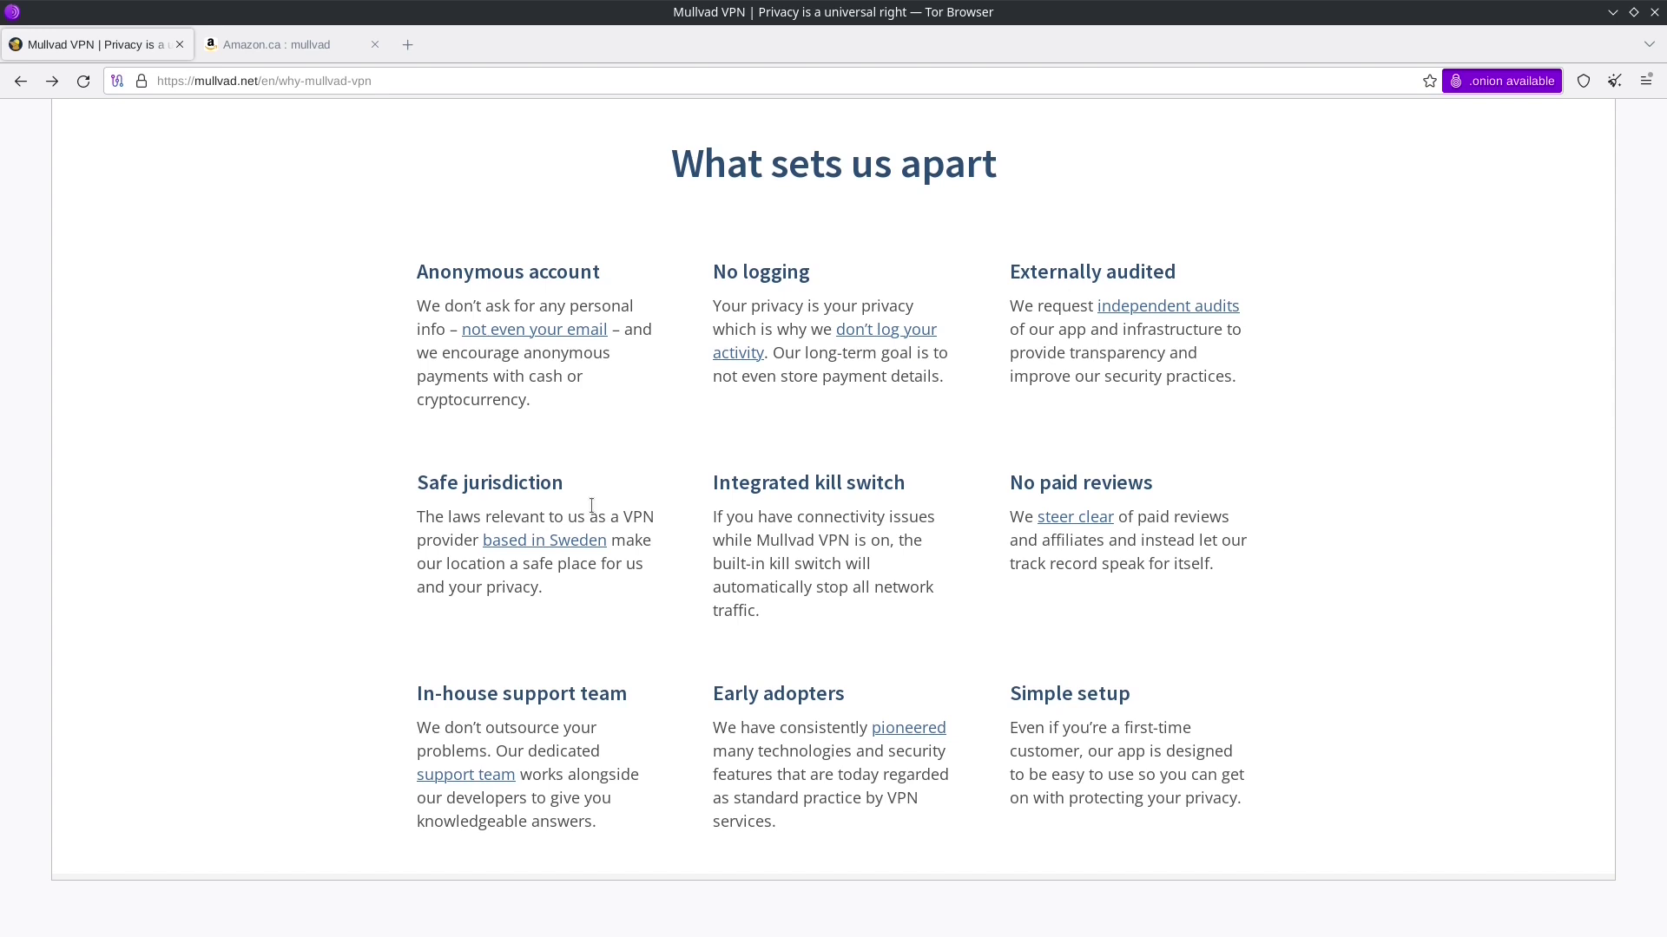
{"action": "scroll", "coordinate": [597, 486], "scroll_direction": "down", "scroll_amount": 1}
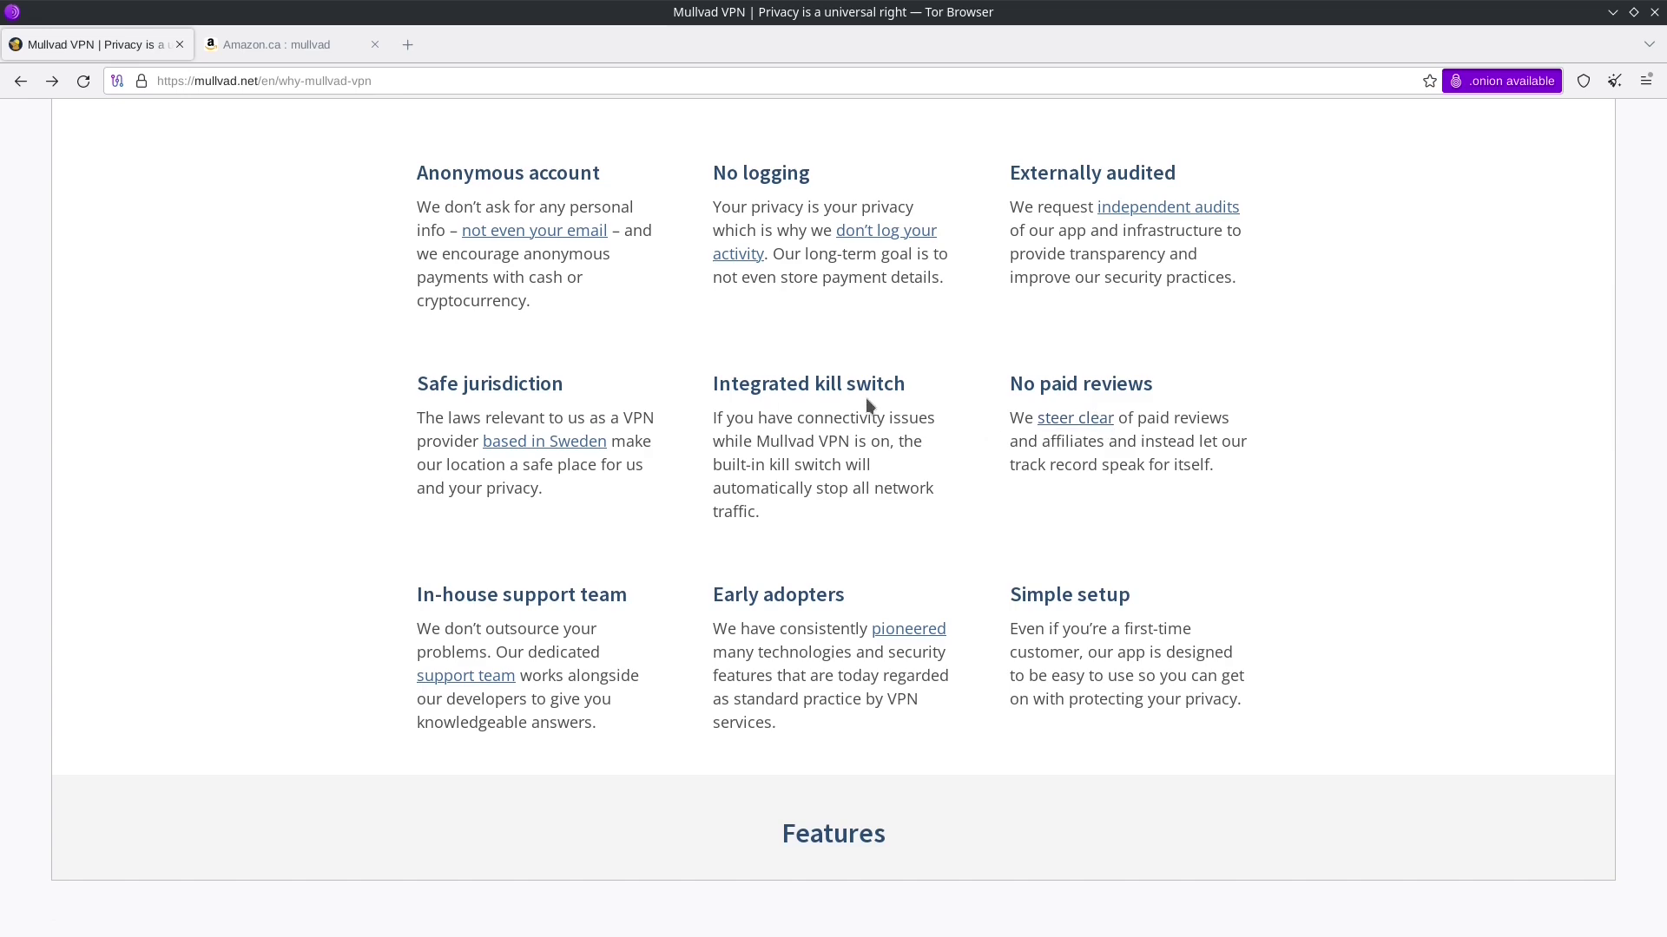
{"action": "scroll", "coordinate": [866, 398], "scroll_direction": "up", "scroll_amount": 10}
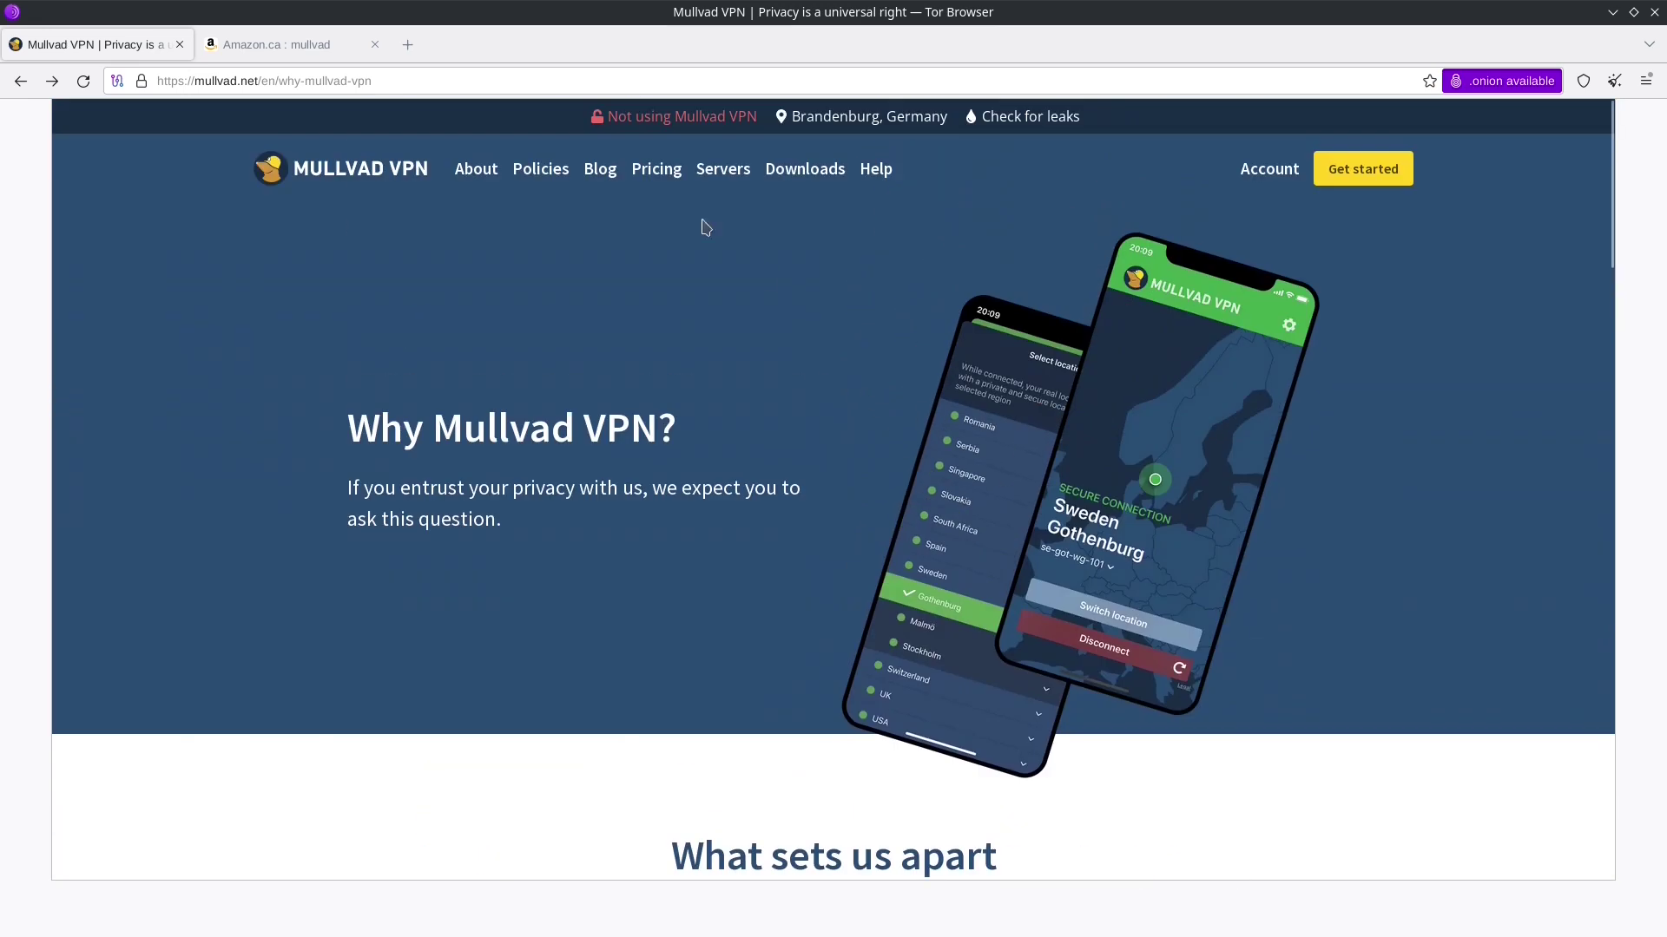
{"action": "left_click", "coordinate": [657, 171]}
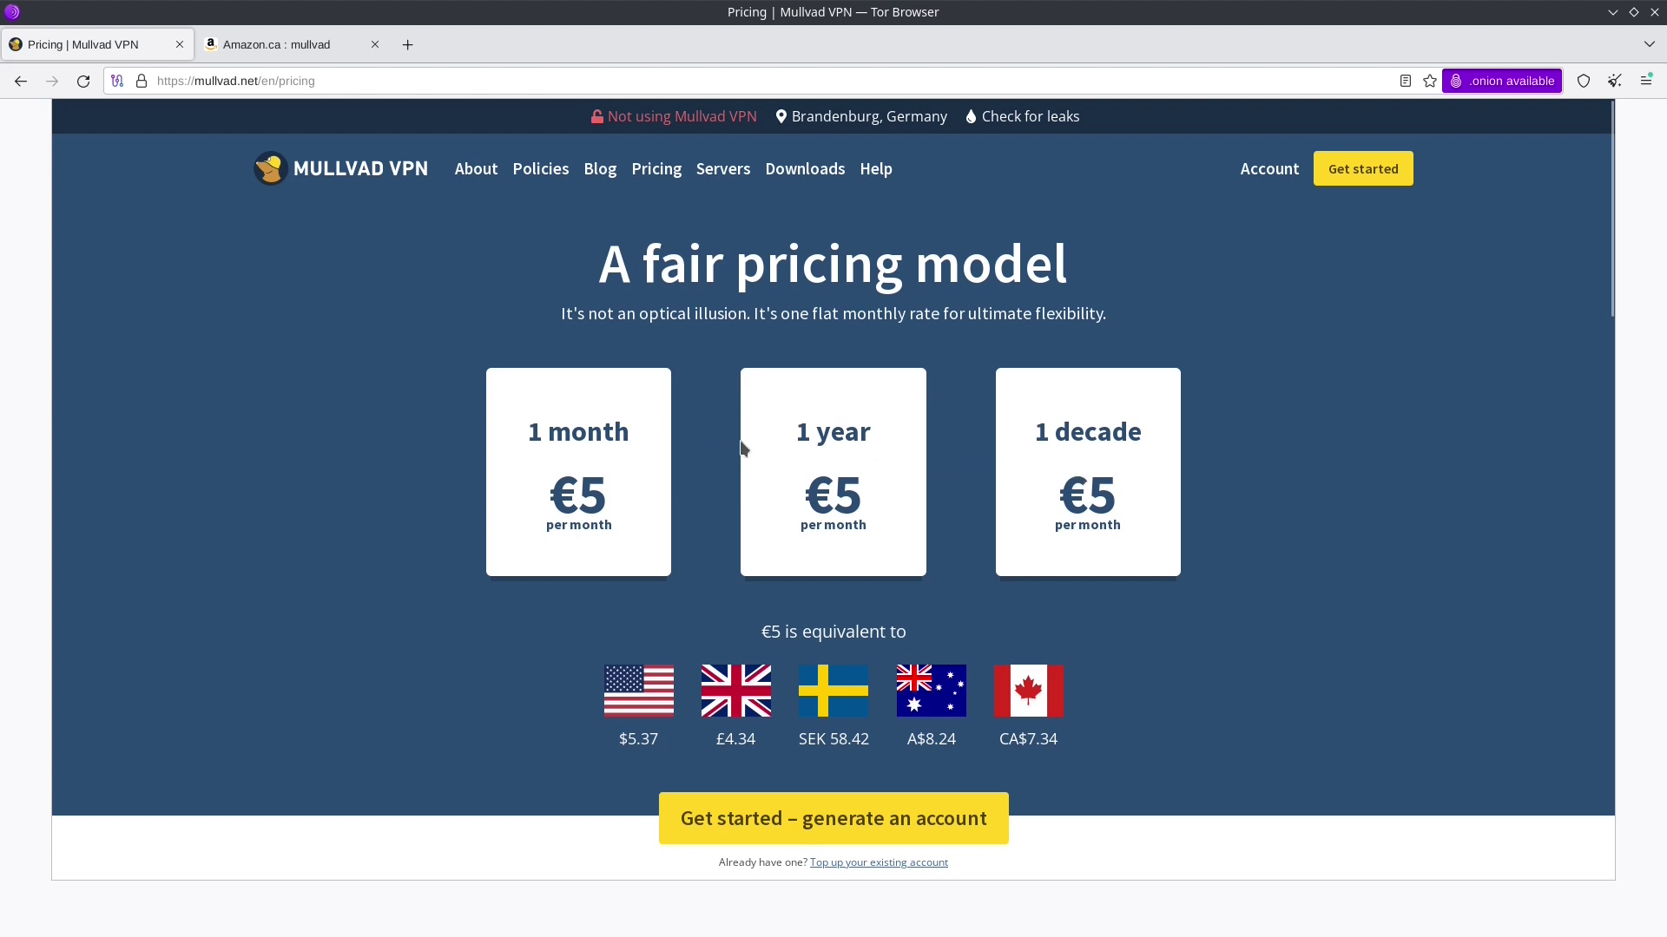
{"action": "scroll", "coordinate": [740, 446], "scroll_direction": "down", "scroll_amount": 1}
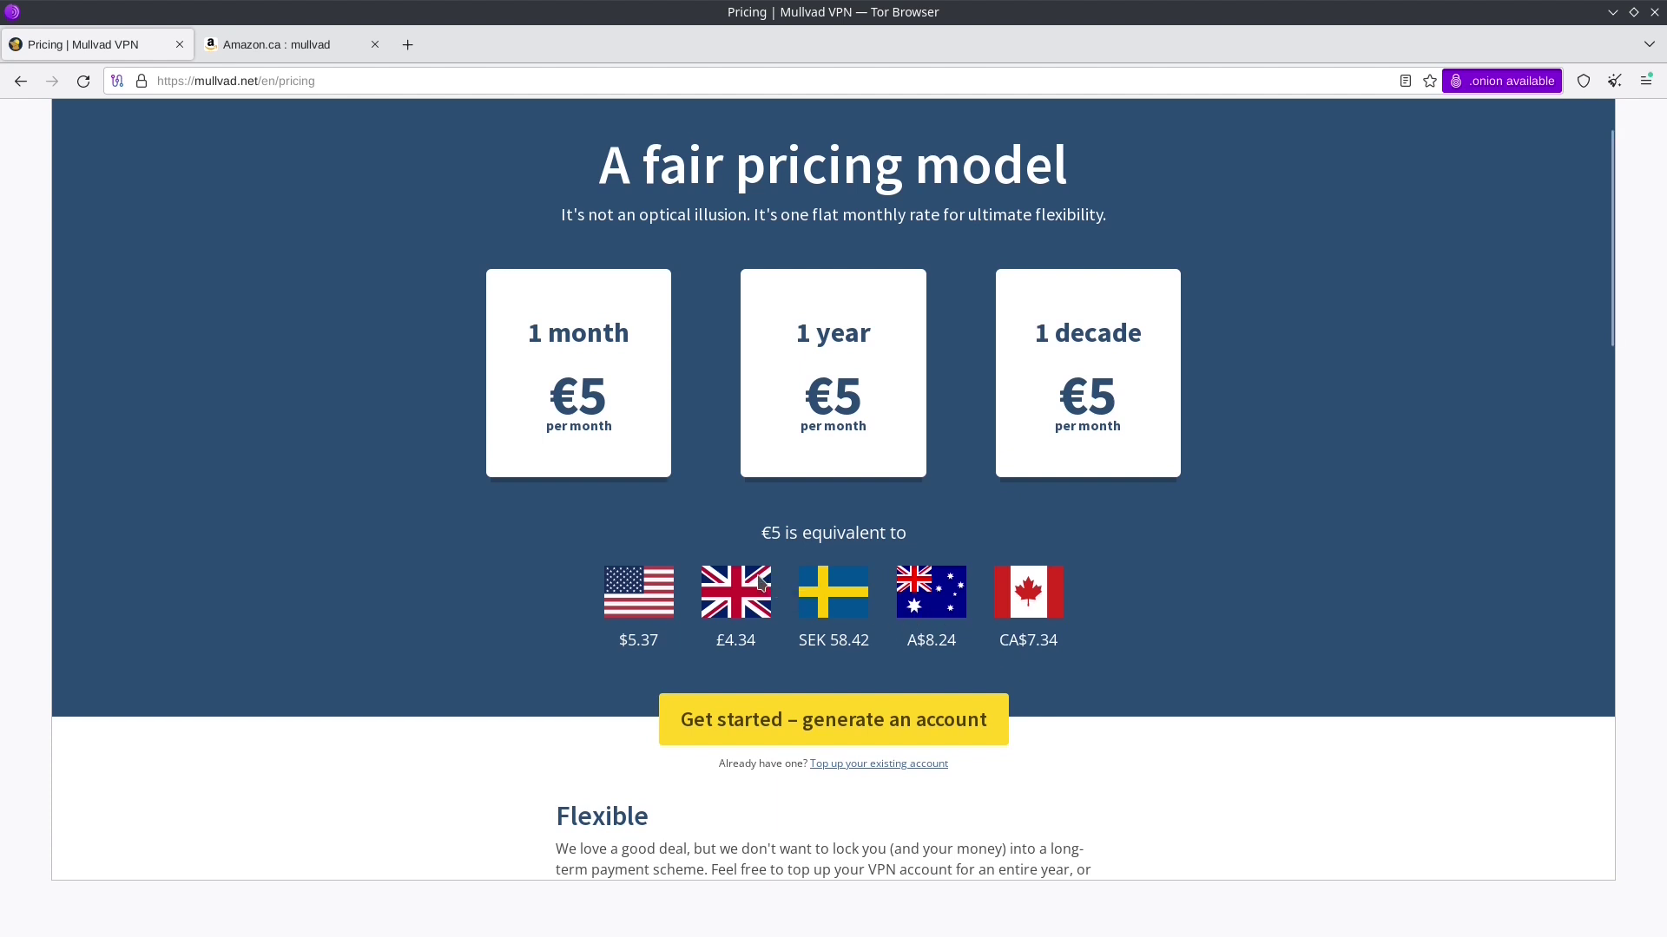
{"action": "scroll", "coordinate": [760, 582], "scroll_direction": "up", "scroll_amount": 2}
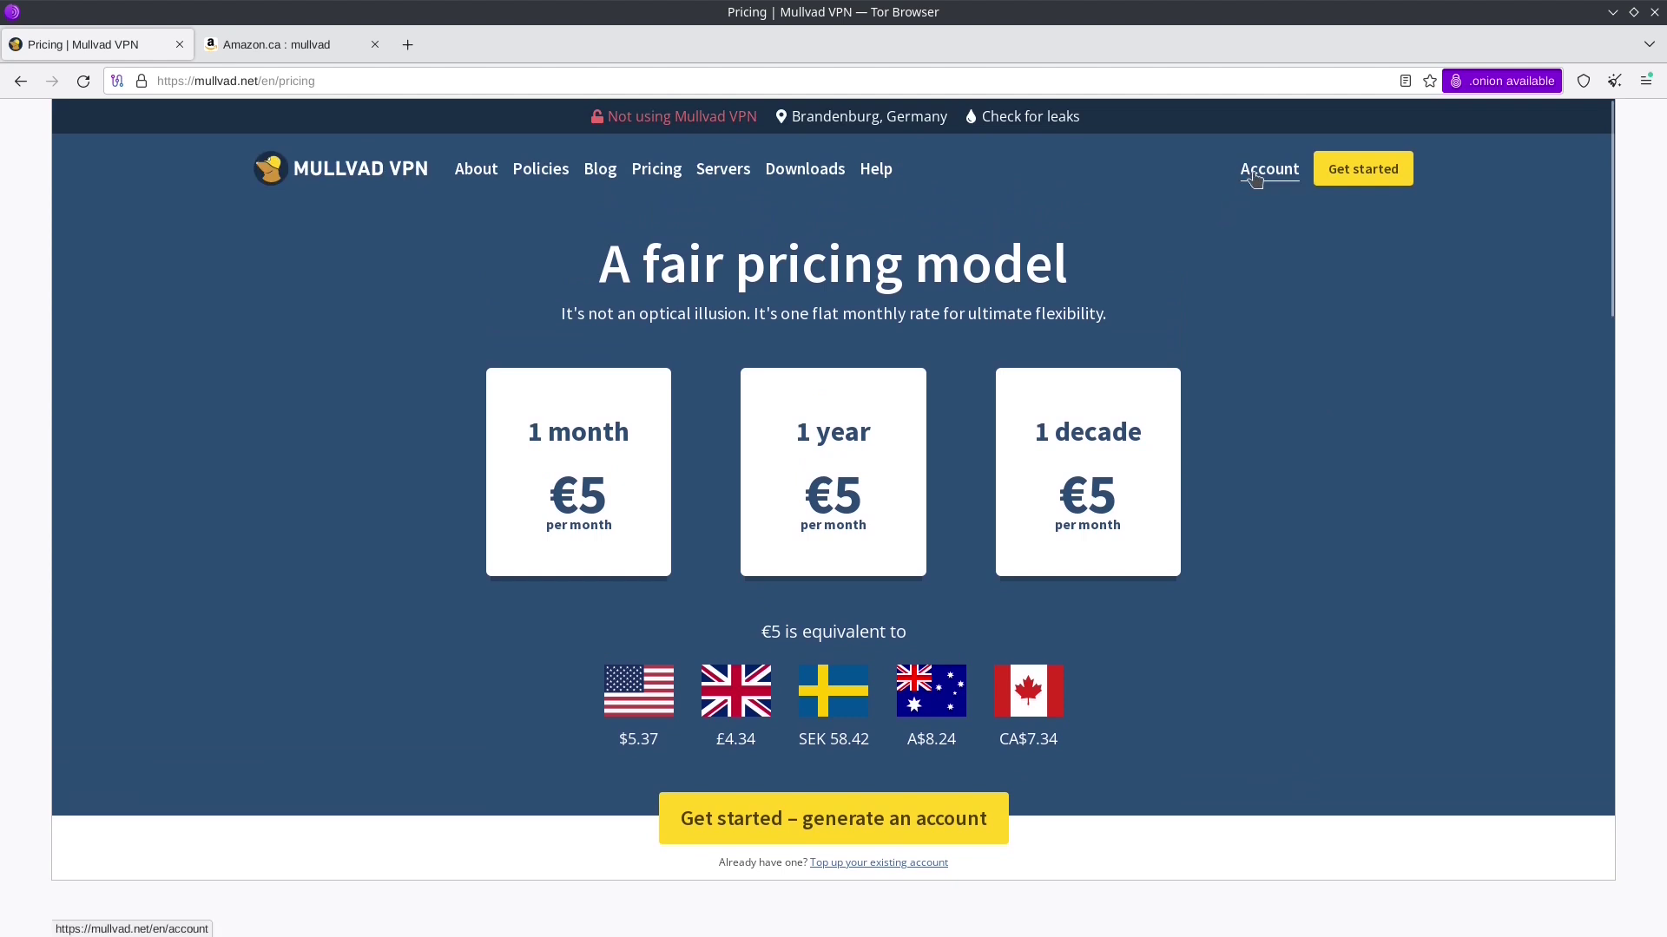
- Create a new Mullvad account by generating an account number, then go to Add time to your account
{"action": "left_click", "coordinate": [1259, 172]}
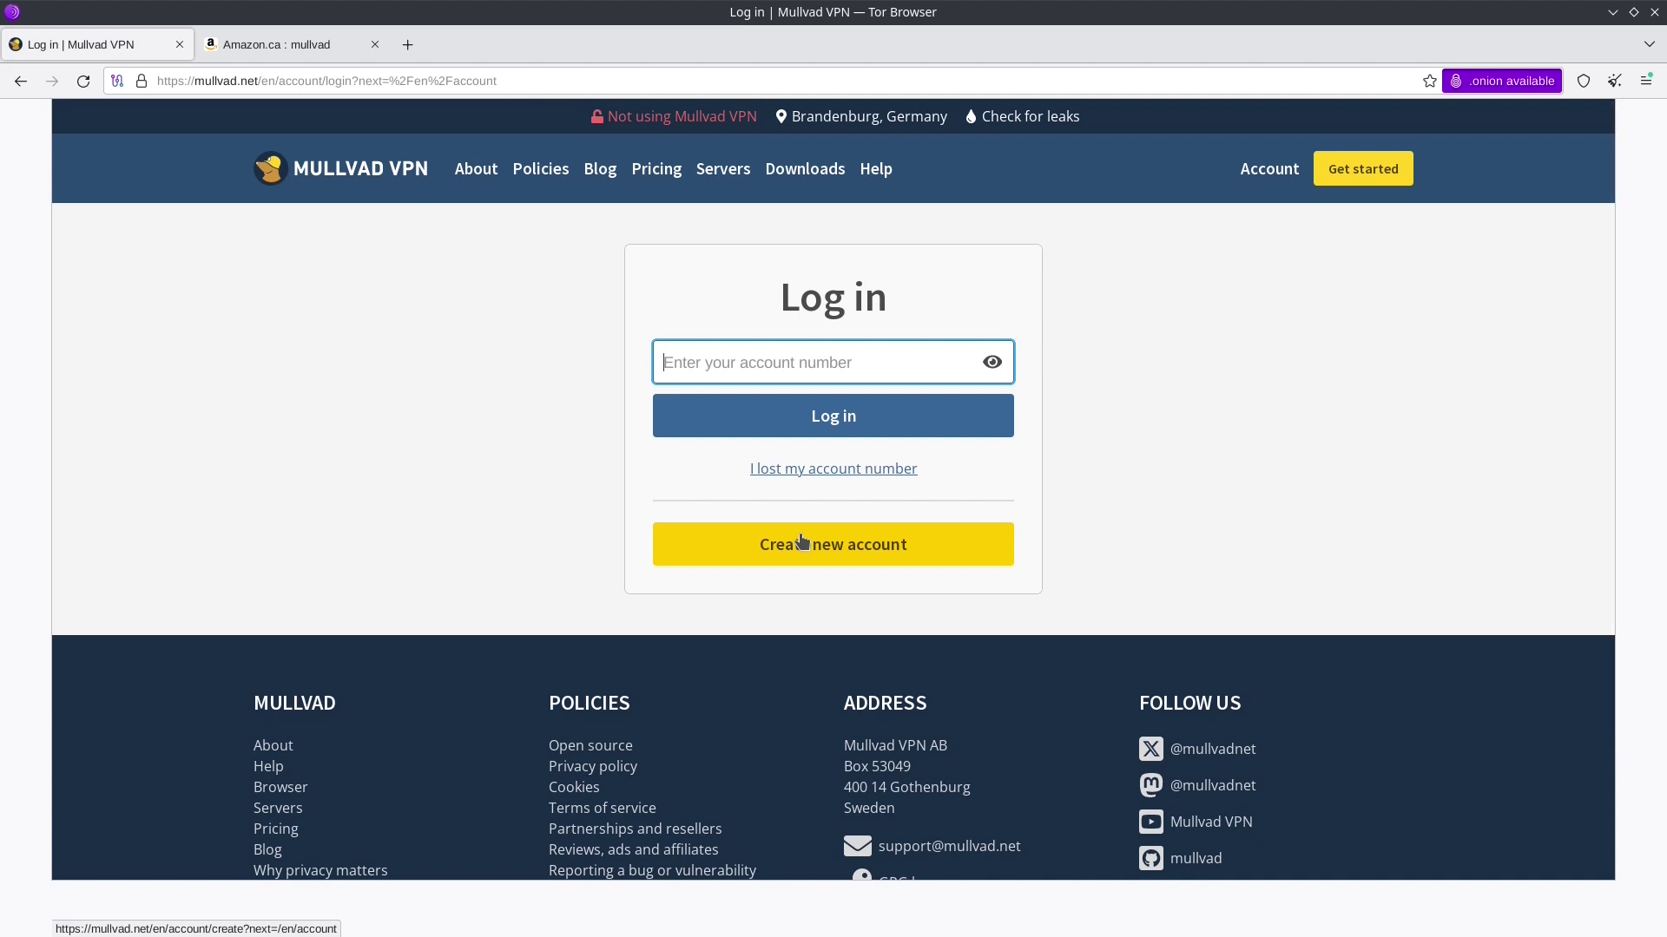
{"action": "left_click", "coordinate": [801, 545]}
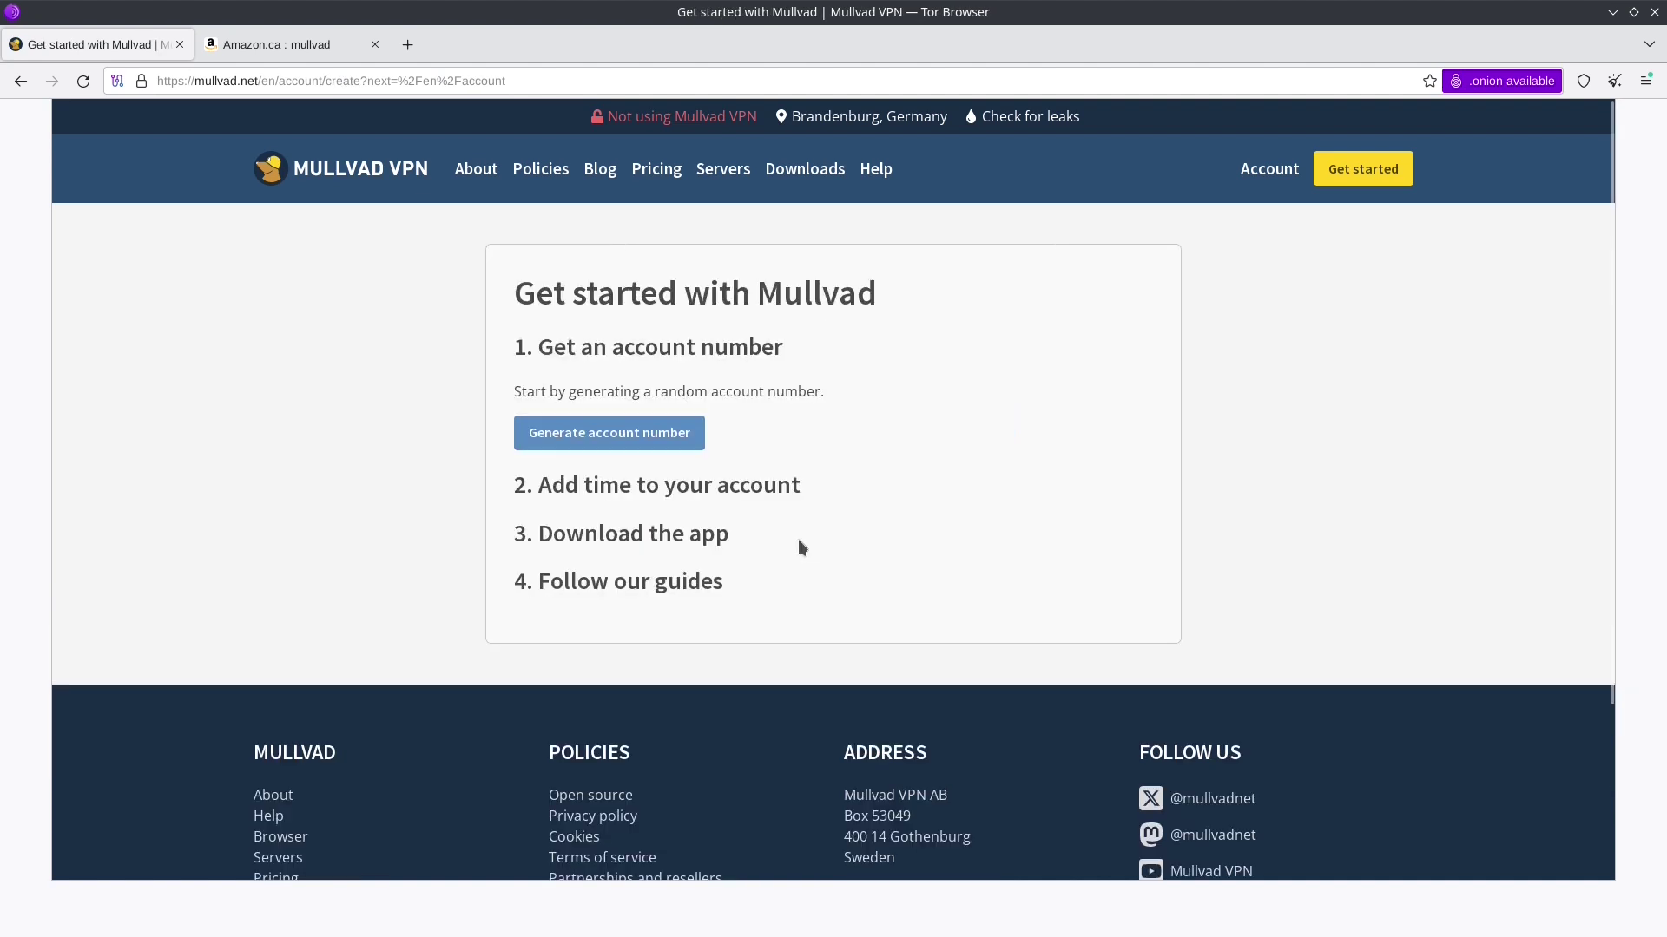
{"action": "left_click", "coordinate": [569, 434]}
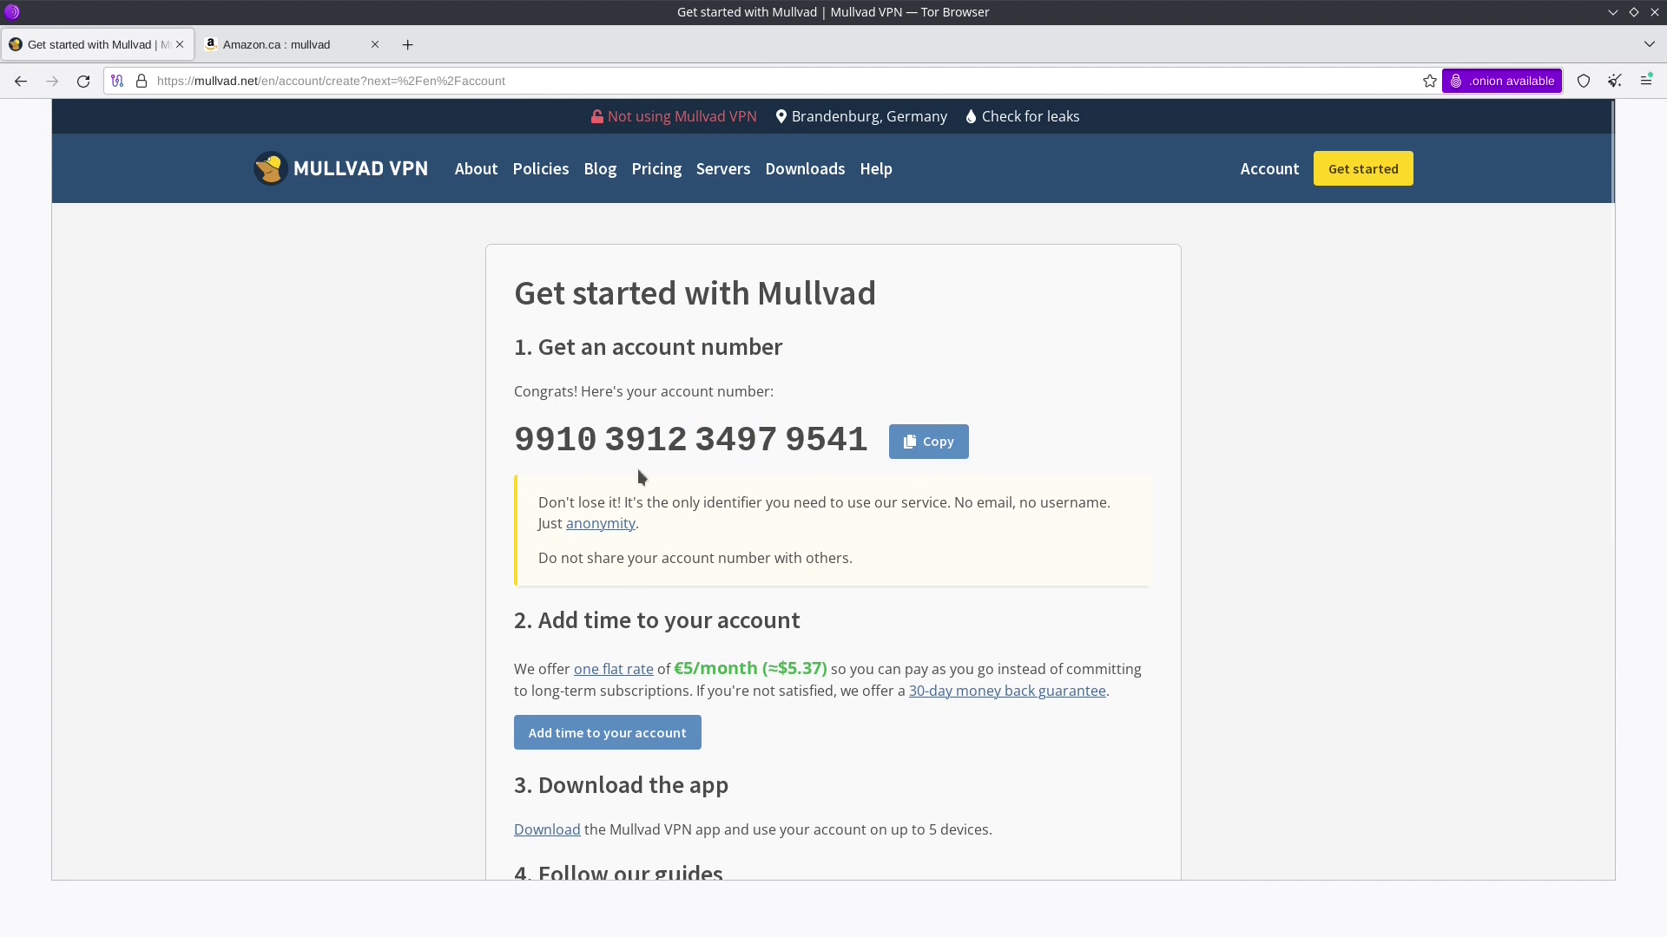
{"action": "scroll", "coordinate": [642, 469], "scroll_direction": "down", "scroll_amount": 3}
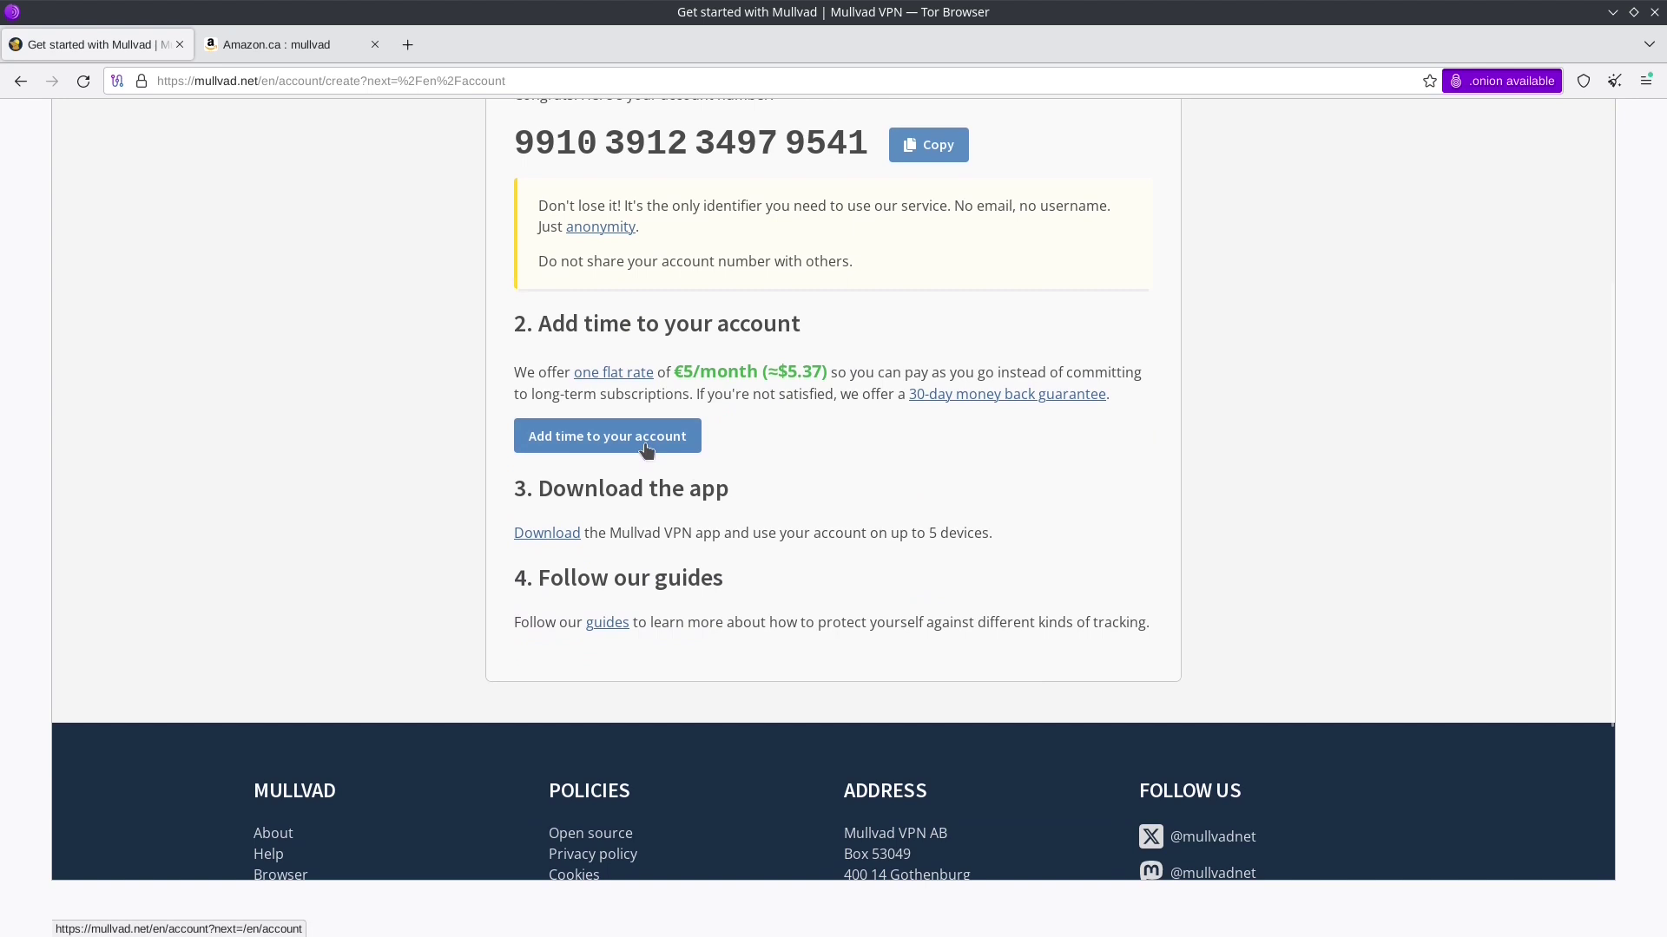
{"action": "left_click", "coordinate": [645, 448]}
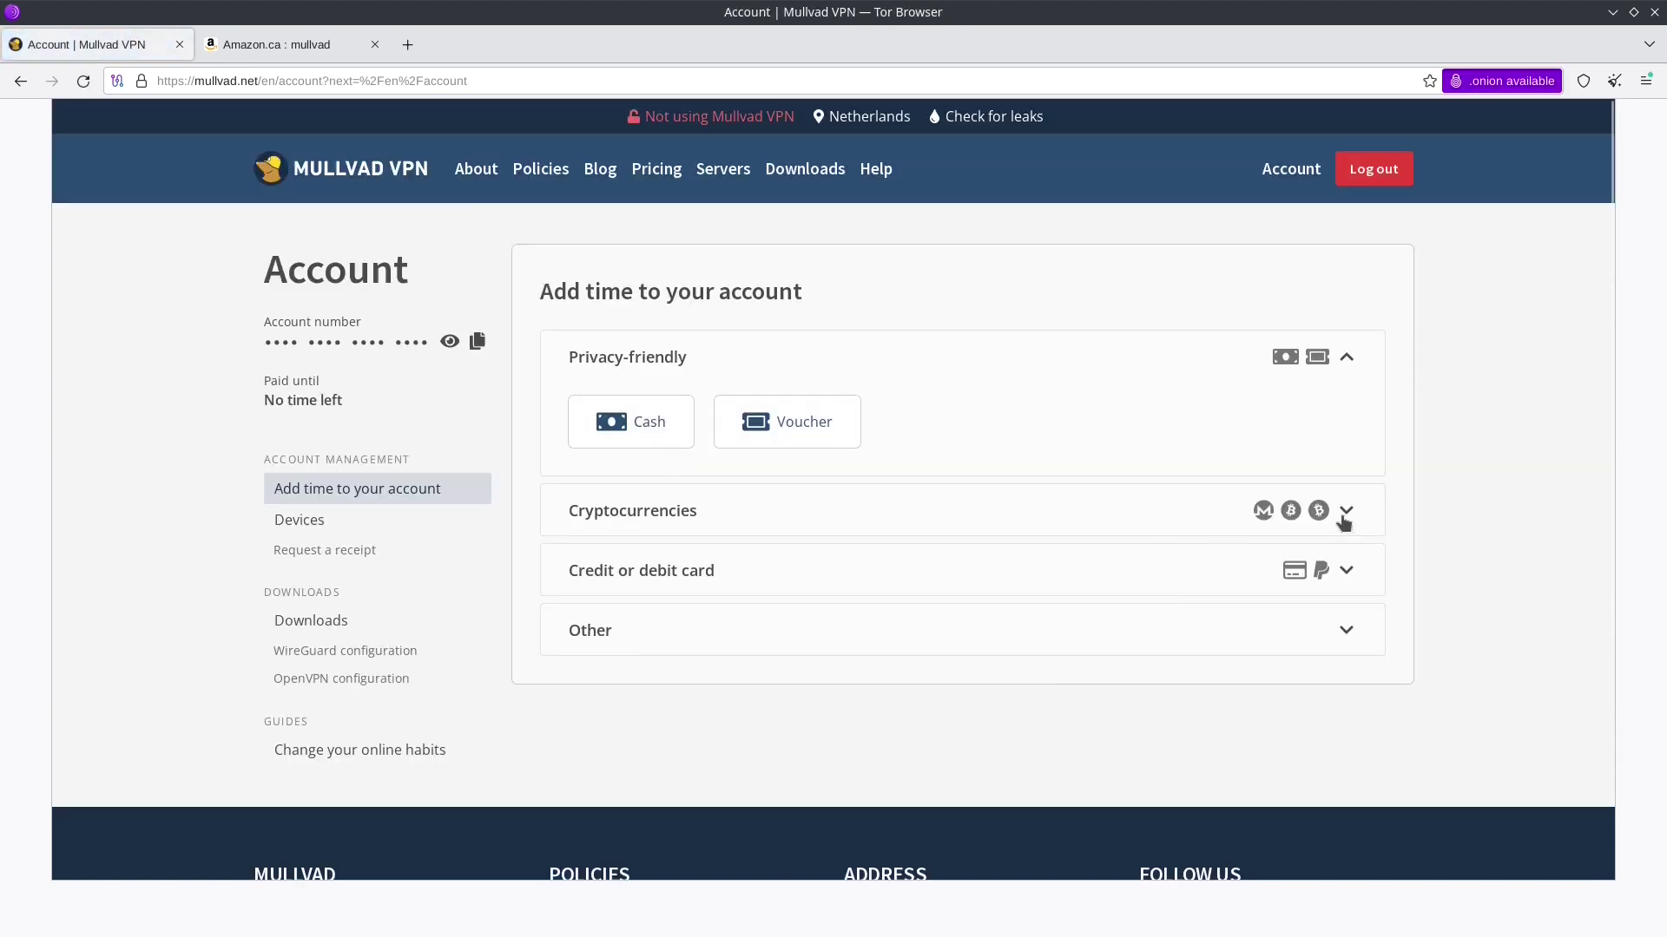
- Look at the Bitcoin option under Cryptocurrencies, then return to the payment methods
{"action": "left_click", "coordinate": [1263, 512]}
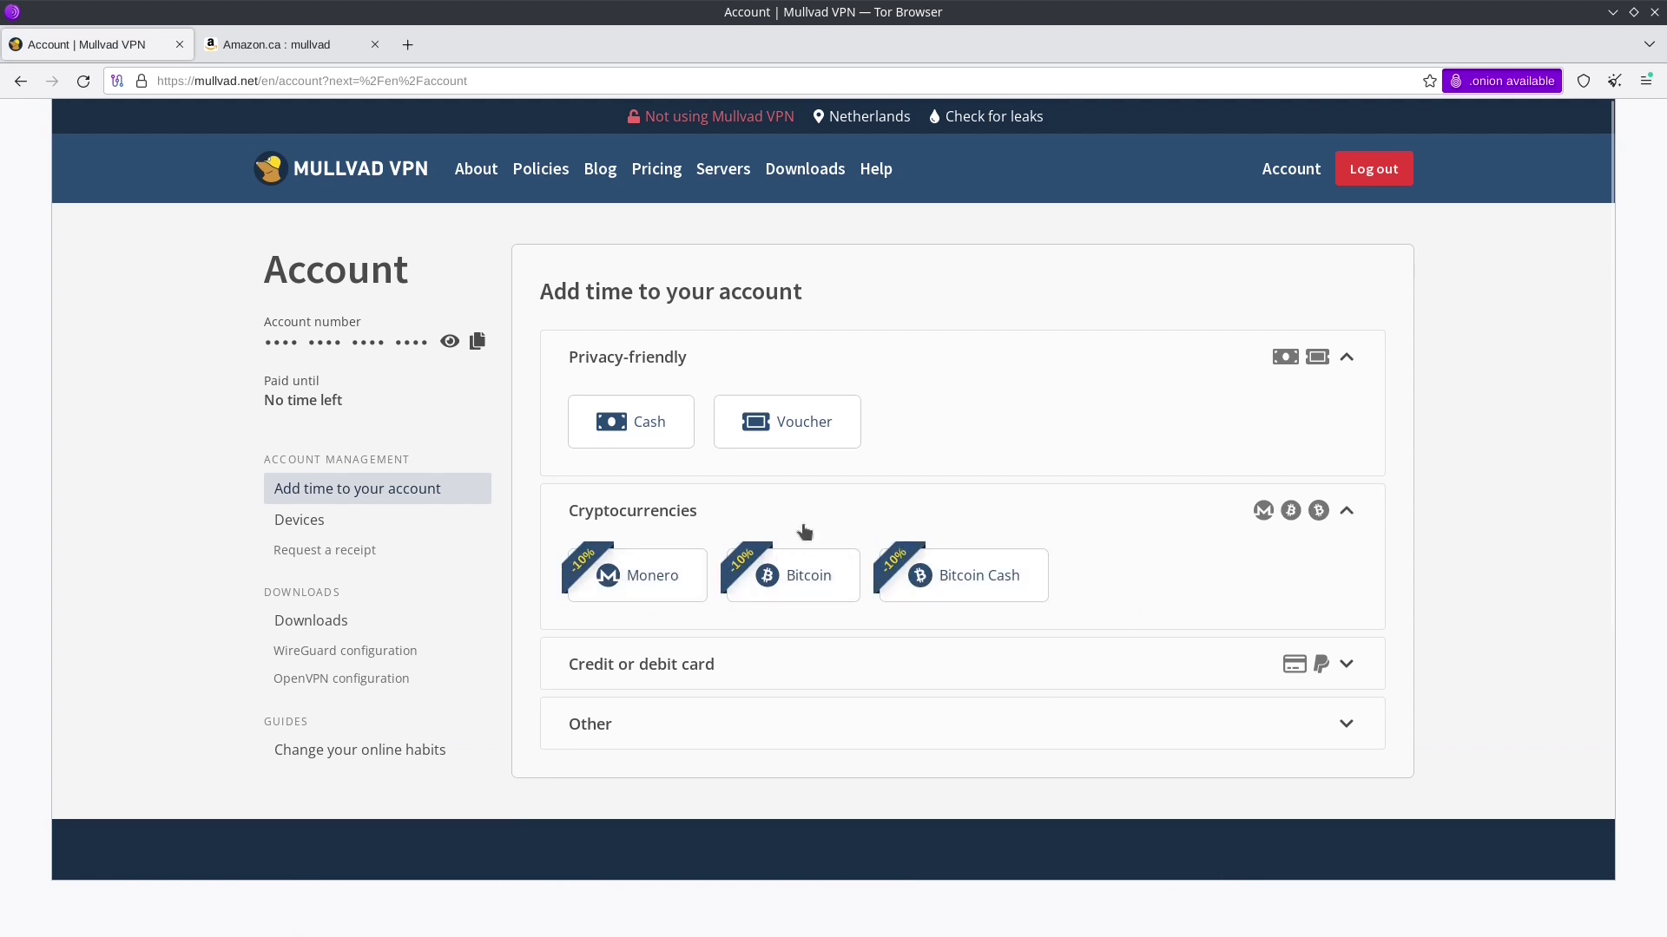
{"action": "left_click", "coordinate": [778, 593]}
{"action": "left_click", "coordinate": [895, 569]}
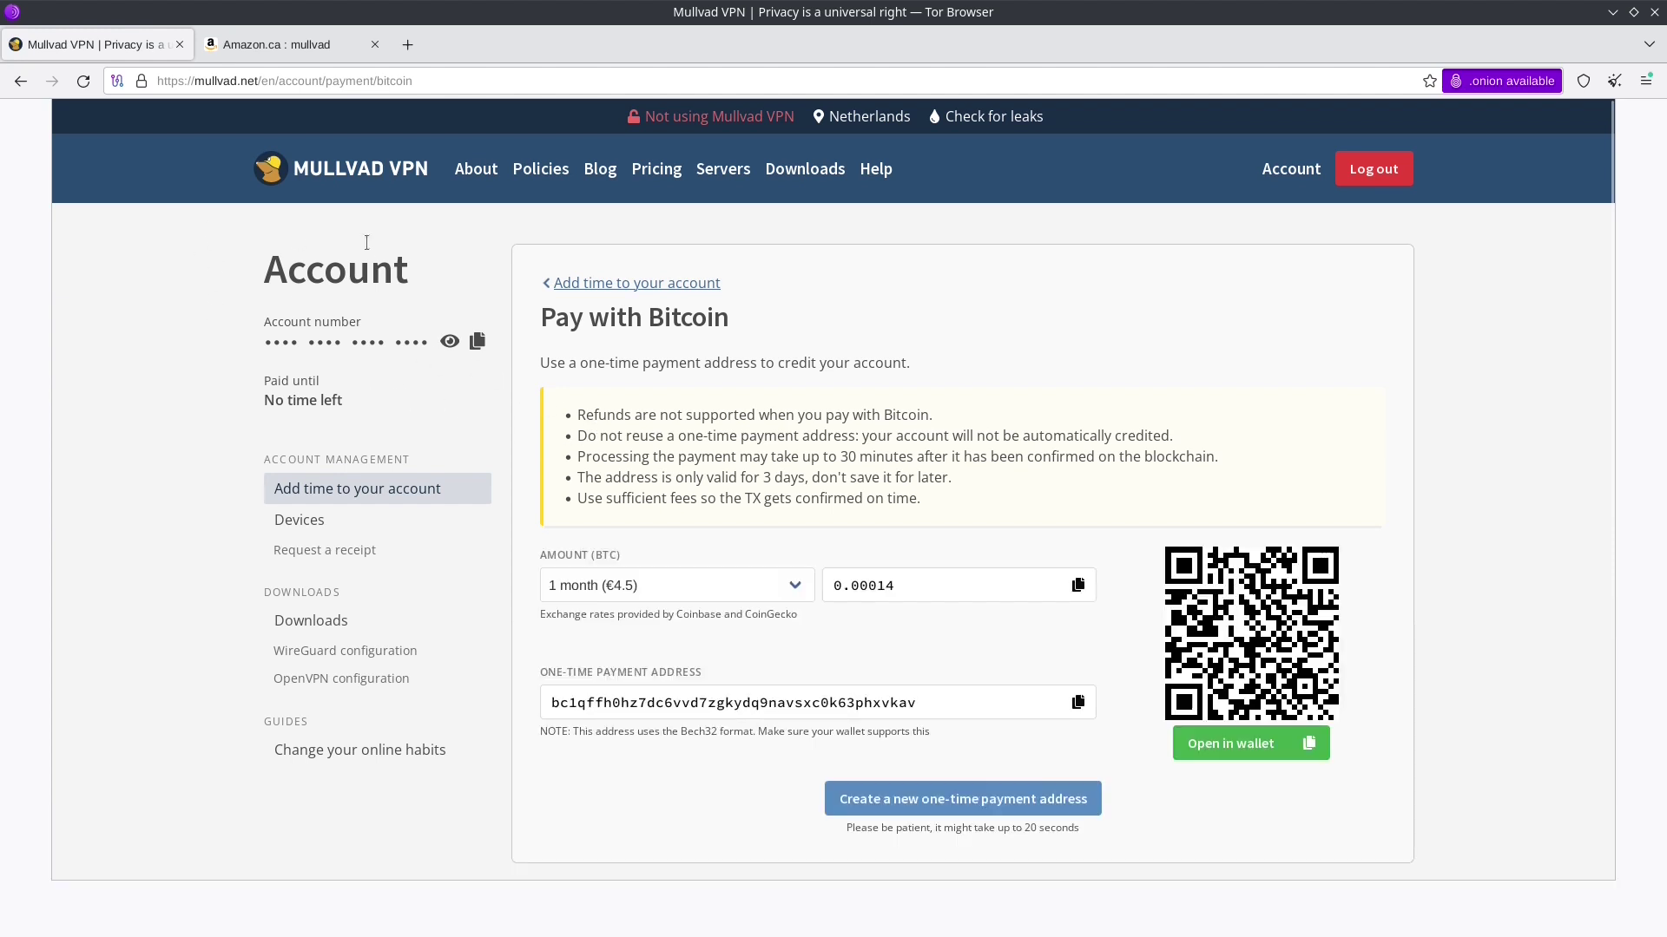
{"action": "left_click", "coordinate": [22, 82]}
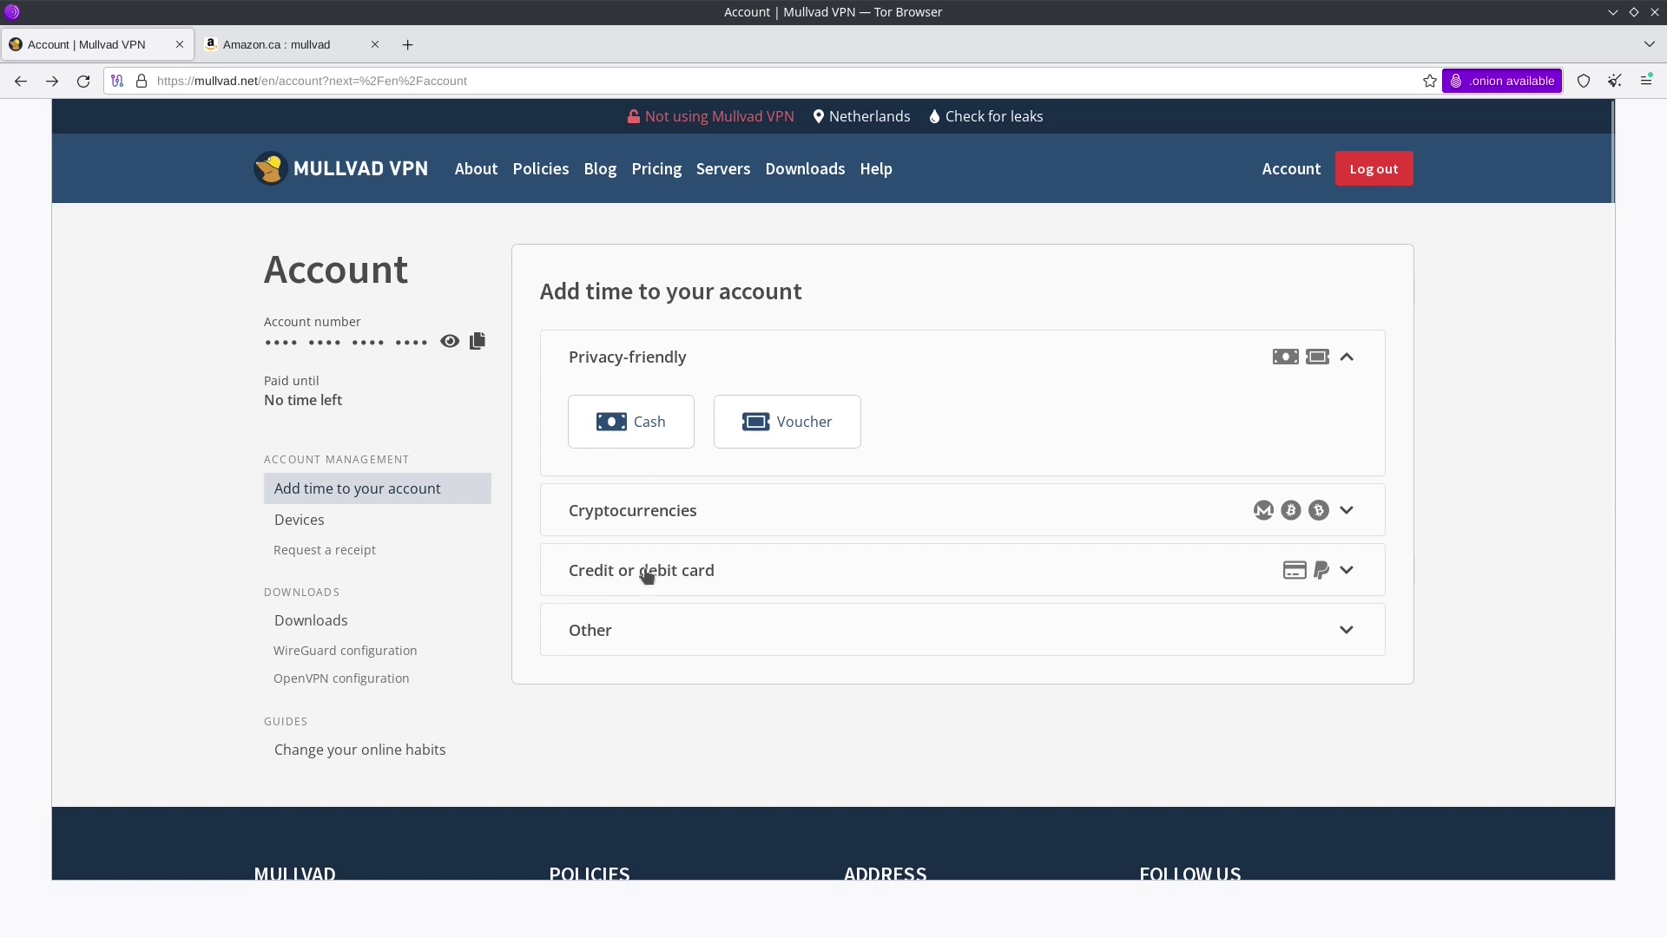
- Expand the Other and Credit or debit card options, then view the Amazon.ca Mullvad listings at $74.52
{"action": "left_click", "coordinate": [681, 627]}
{"action": "scroll", "coordinate": [680, 617], "scroll_direction": "down", "scroll_amount": 3}
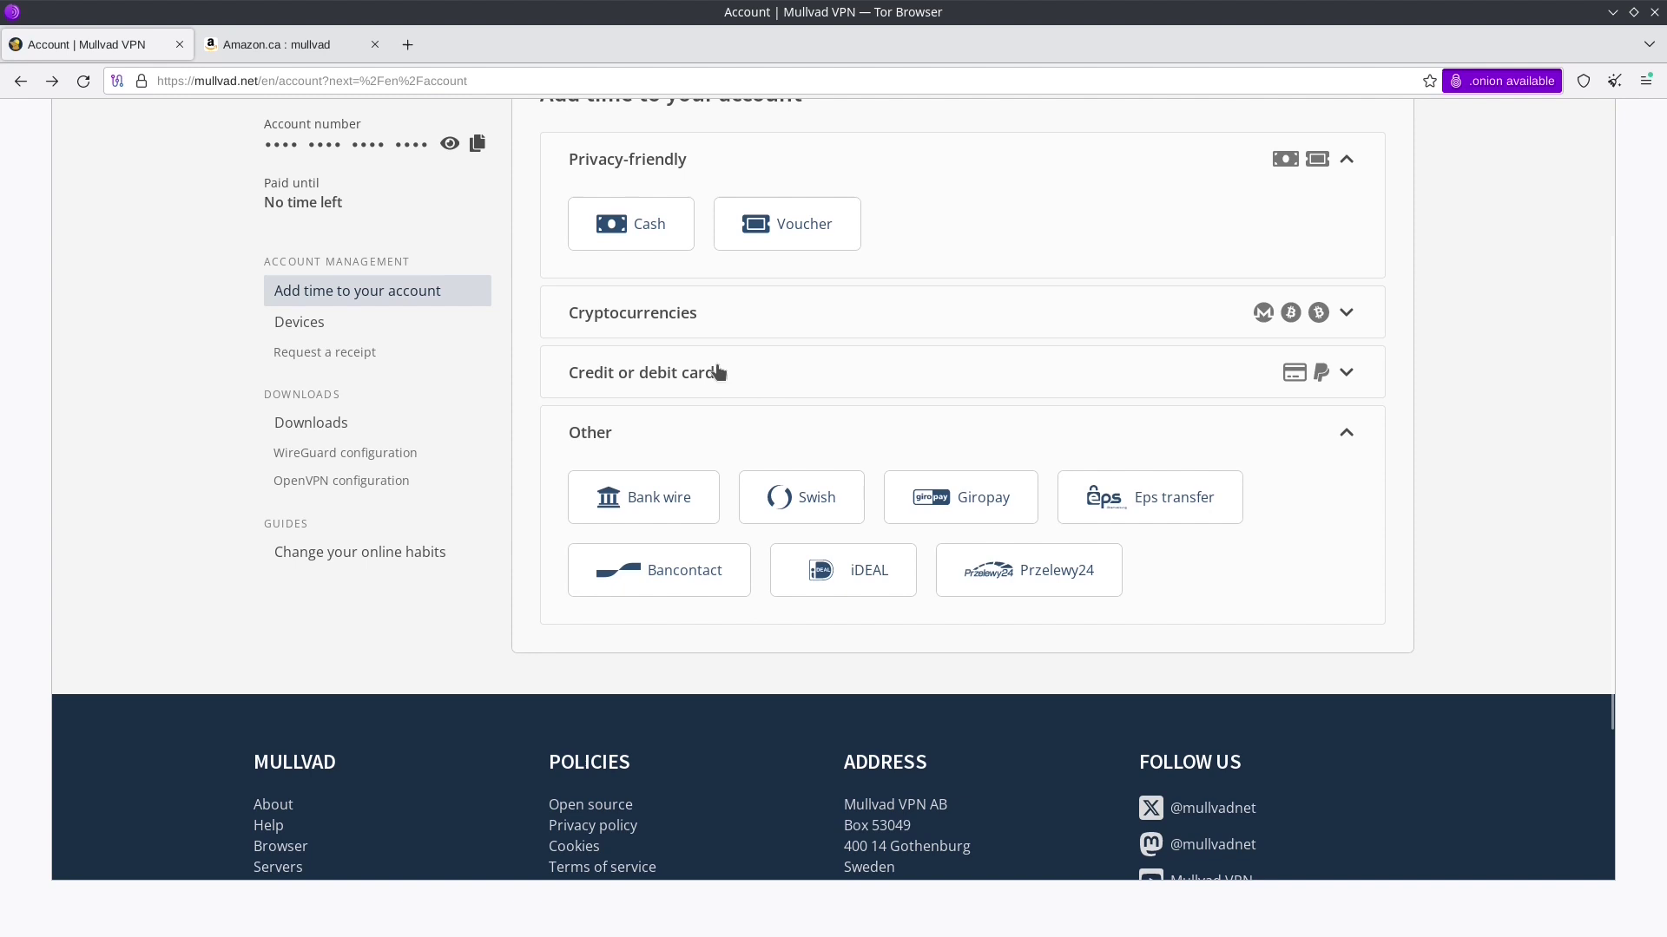
{"action": "scroll", "coordinate": [682, 369], "scroll_direction": "up", "scroll_amount": 3}
{"action": "left_click", "coordinate": [685, 571]}
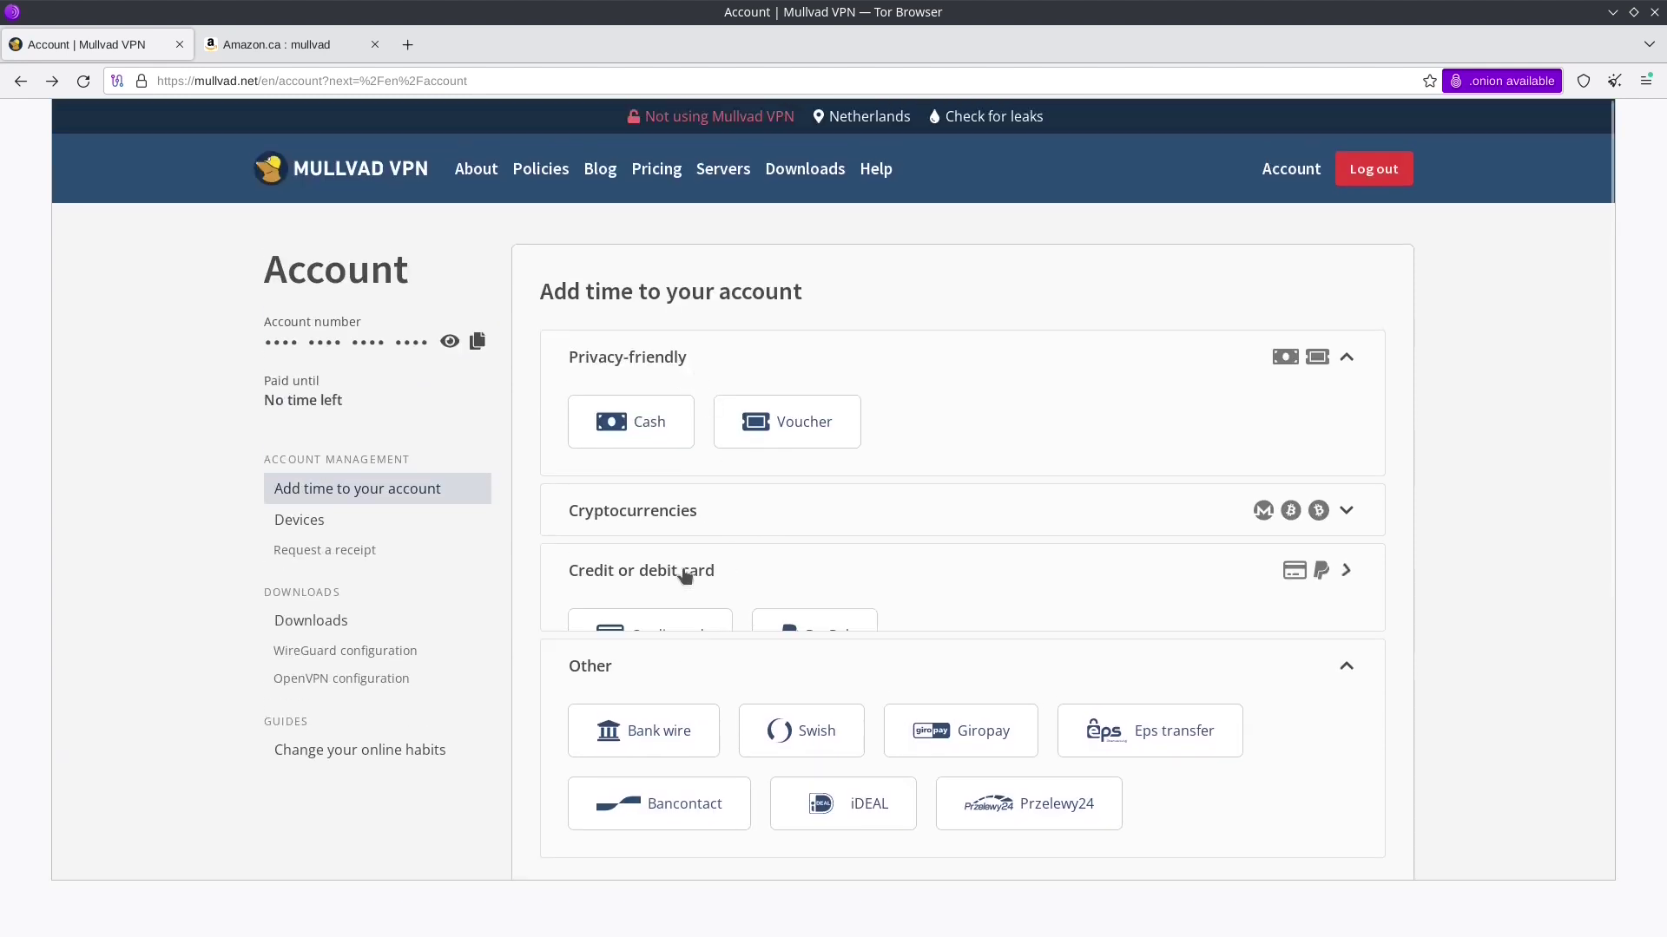
{"action": "scroll", "coordinate": [692, 569], "scroll_direction": "down", "scroll_amount": 3}
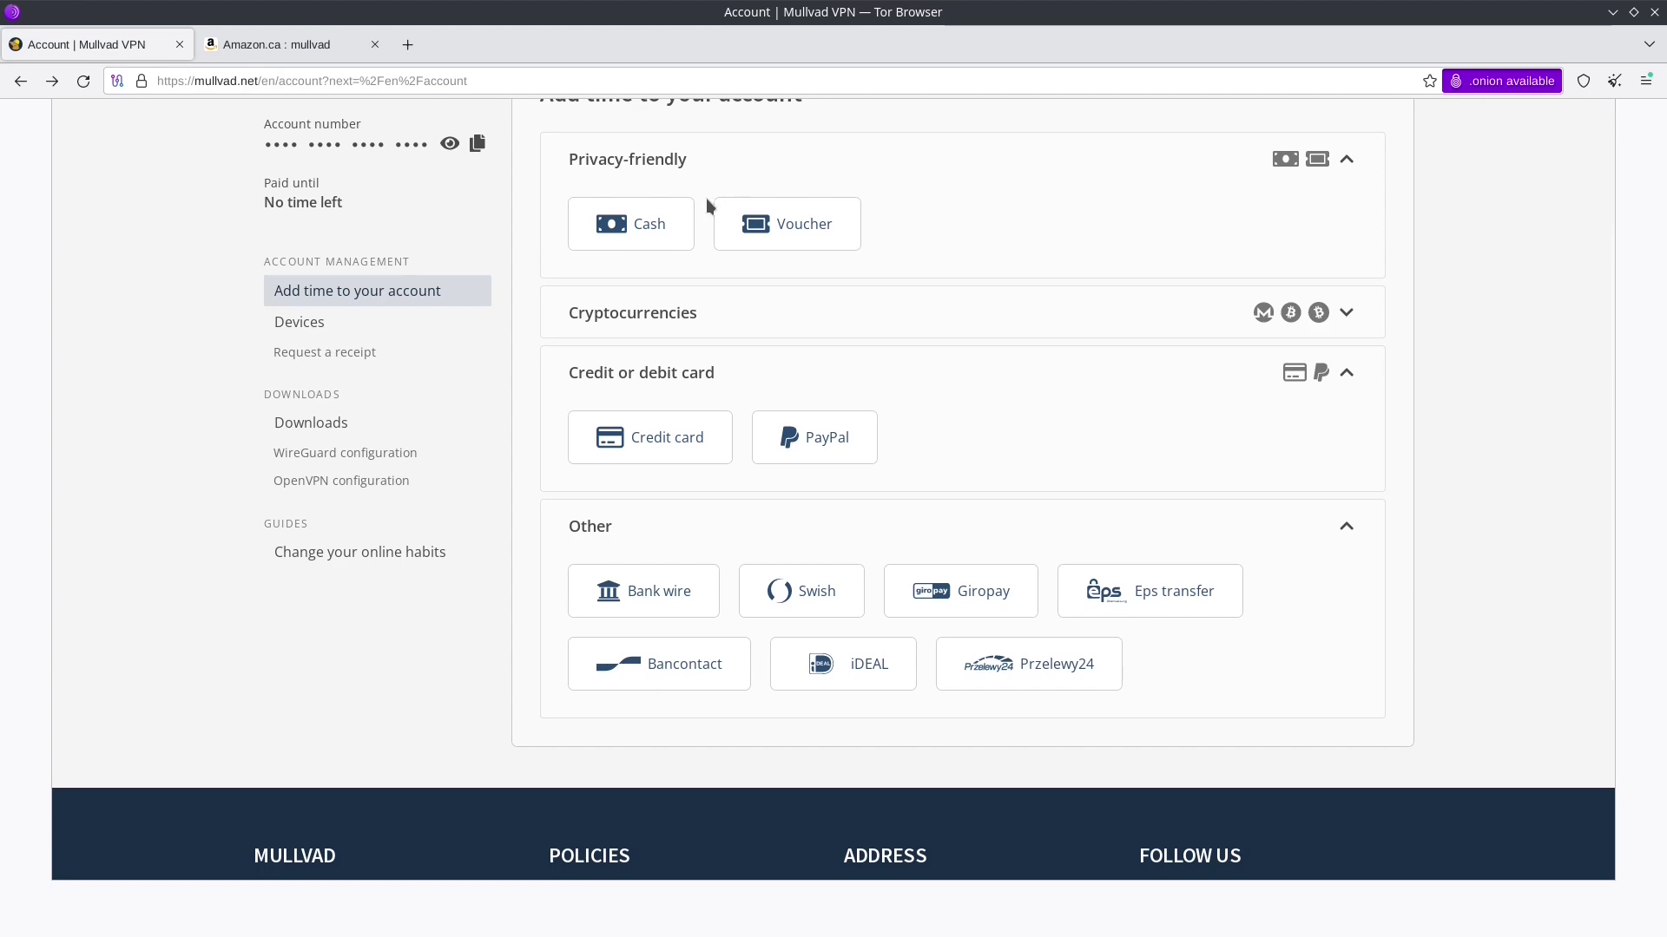
{"action": "left_click", "coordinate": [294, 48]}
{"action": "scroll", "coordinate": [512, 438], "scroll_direction": "up", "scroll_amount": 2}
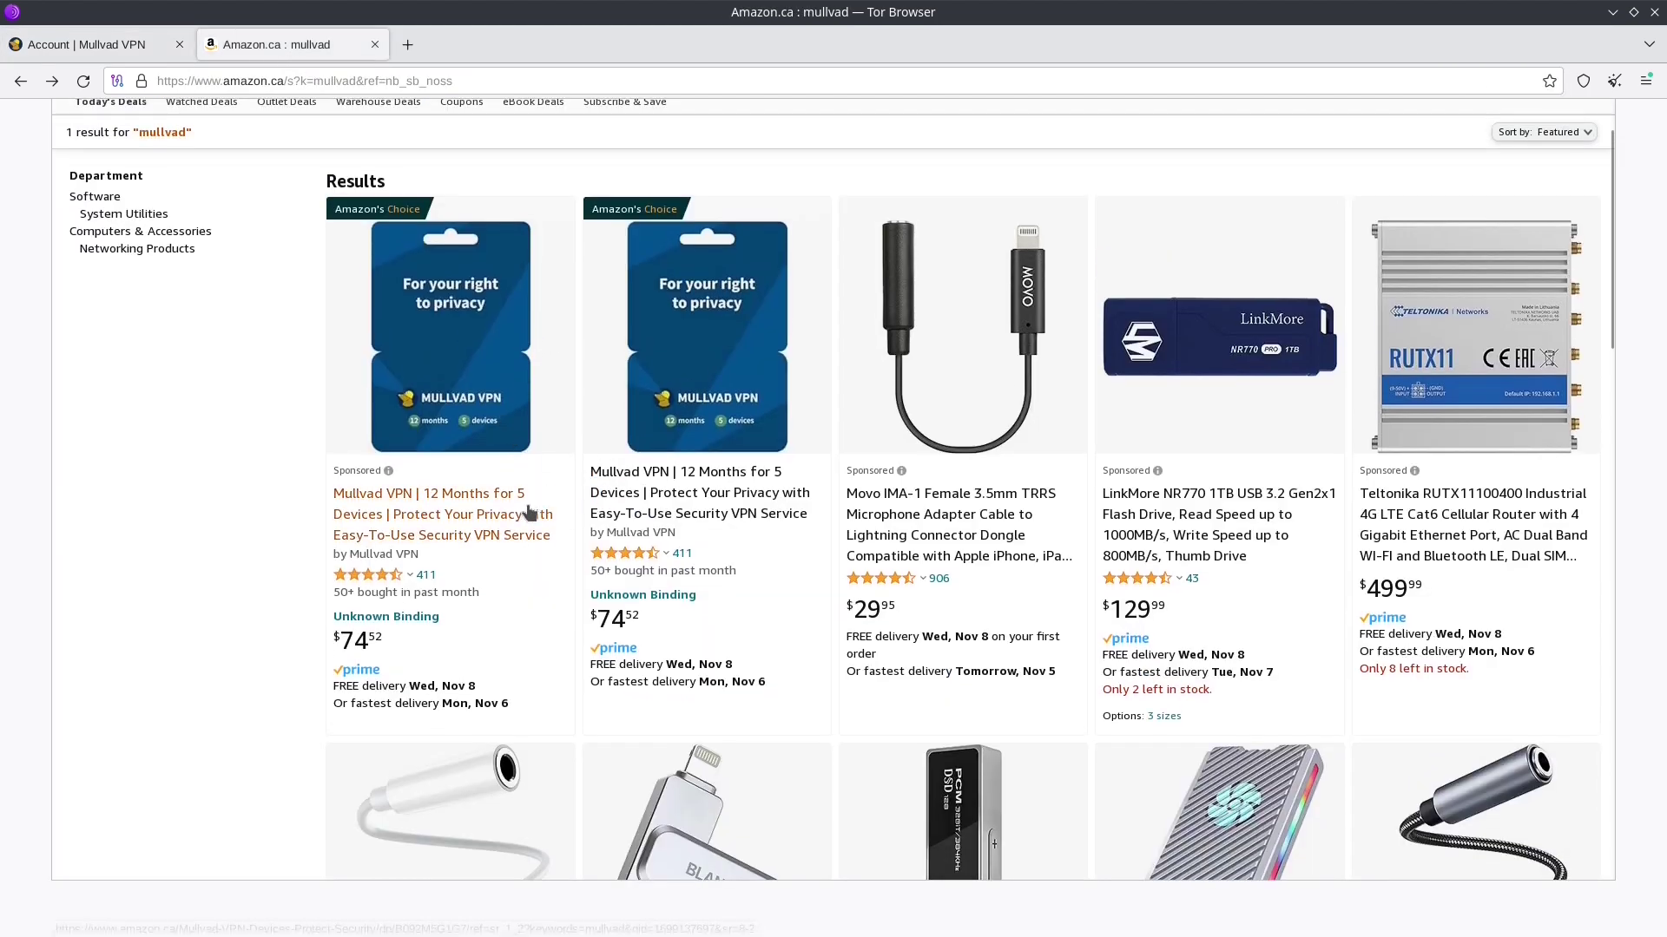
- Open the first Mullvad VPN Amazon result and select the 6 Months, 5-device option at $36.57
{"action": "left_click", "coordinate": [480, 534]}
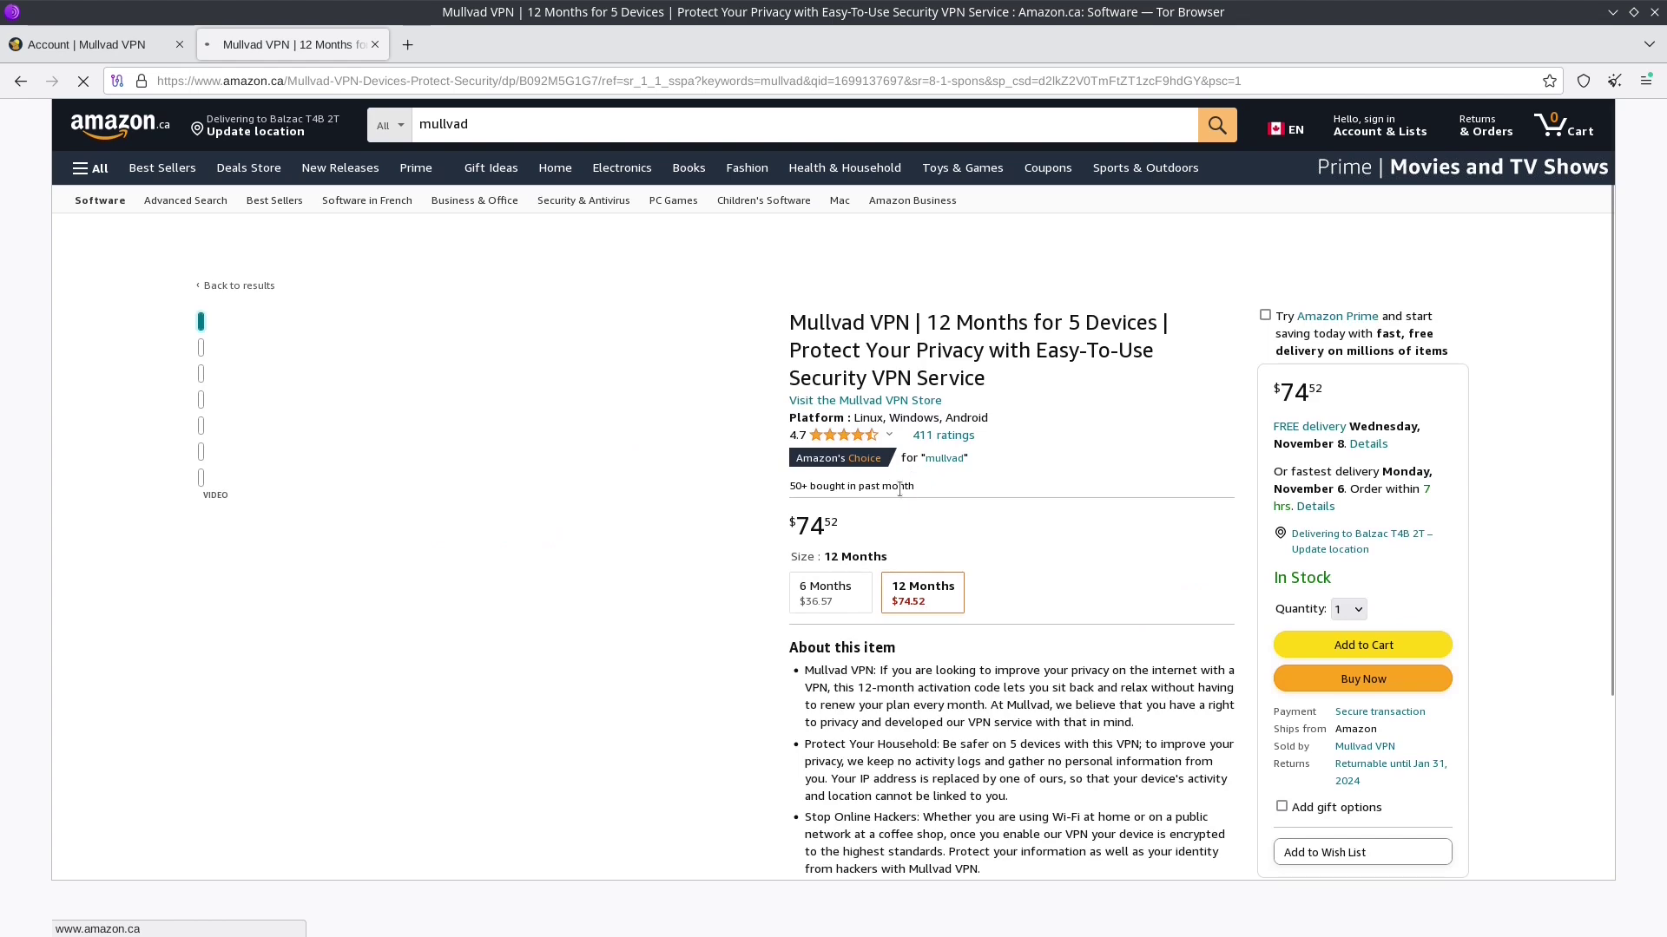
{"action": "scroll", "coordinate": [899, 488], "scroll_direction": "down", "scroll_amount": 2}
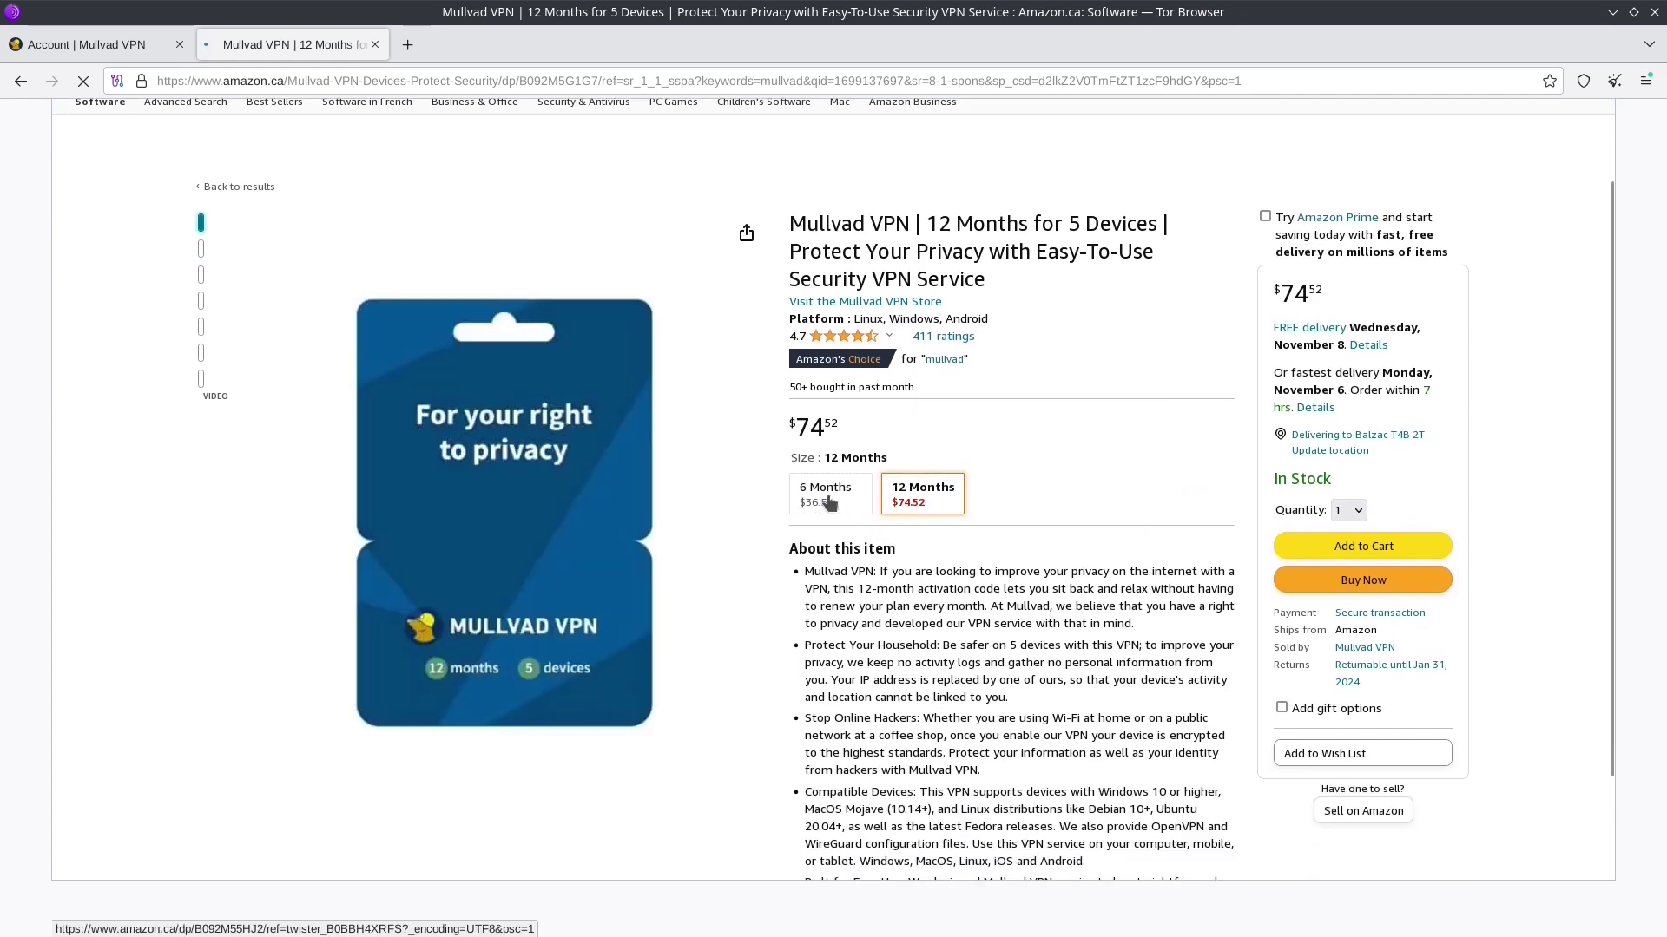
{"action": "left_click", "coordinate": [832, 496]}
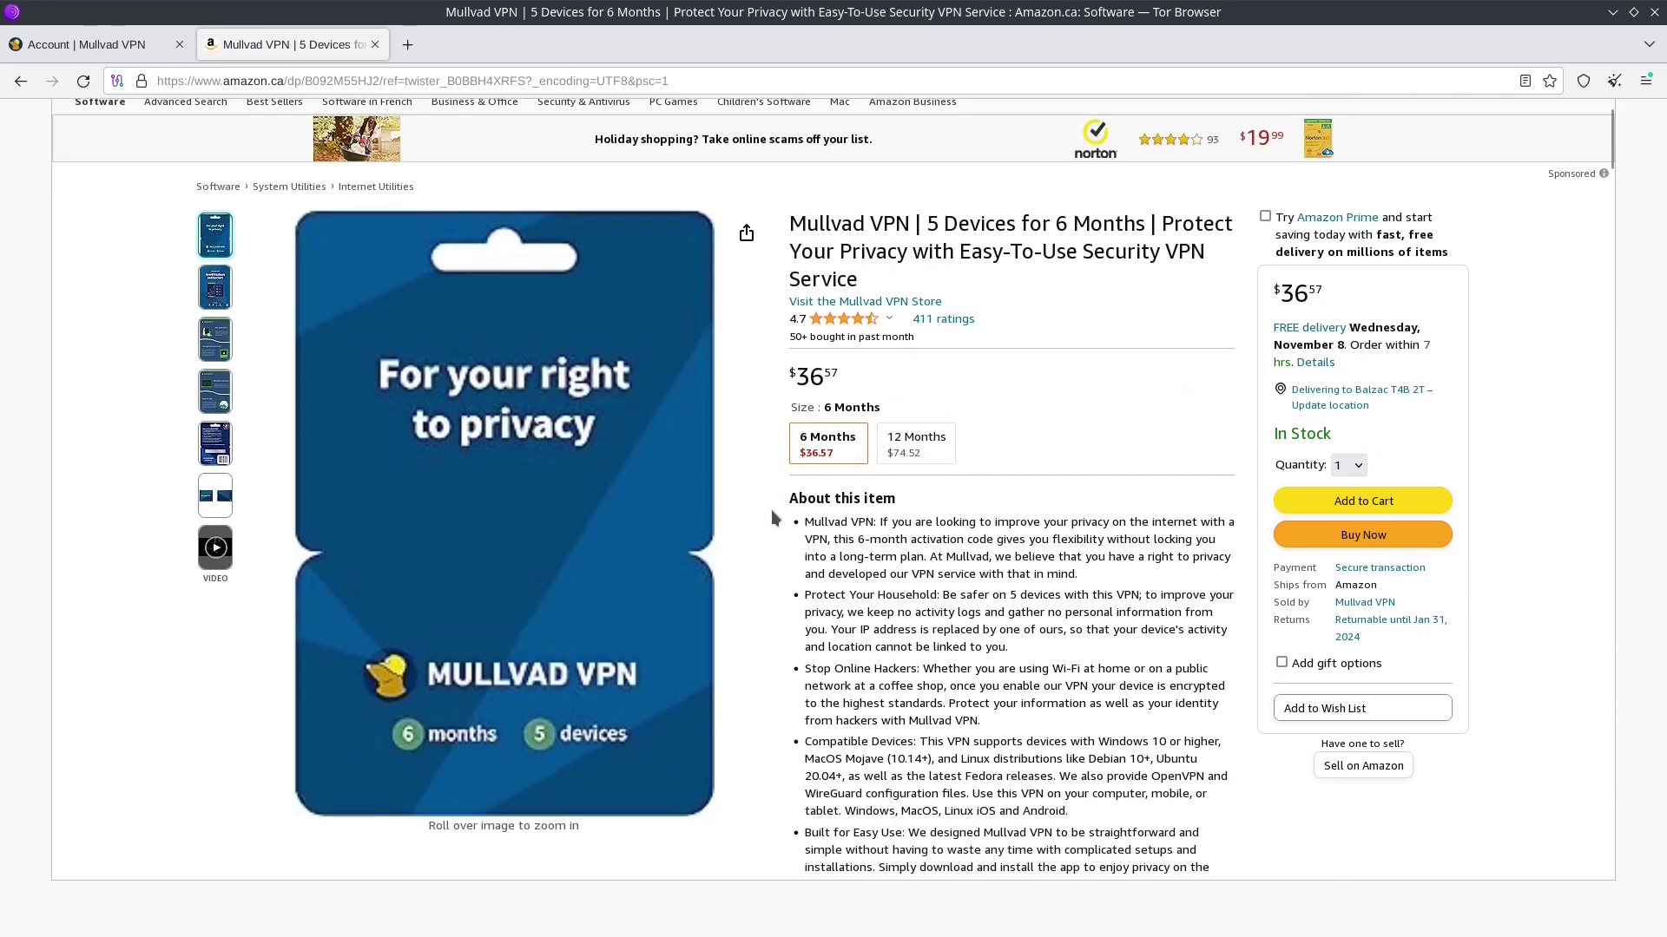
- Go back to the Mullvad account tab, open My devices, then open the Bitcoin Core wallet
{"action": "left_click", "coordinate": [115, 44]}
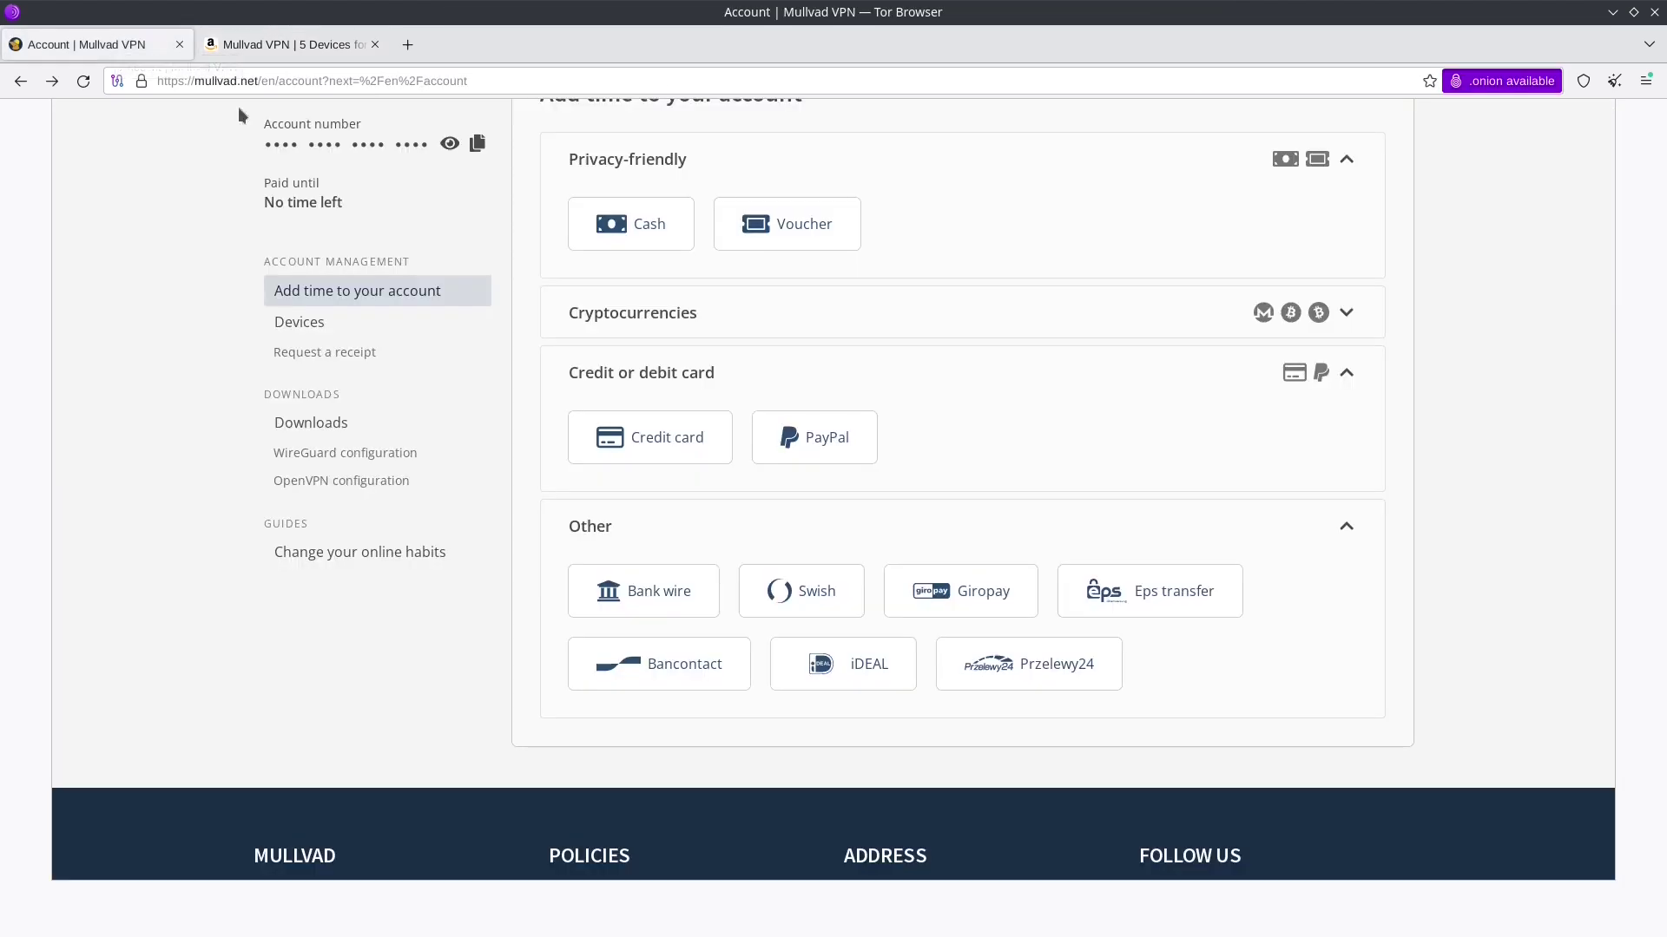
{"action": "left_click", "coordinate": [354, 335]}
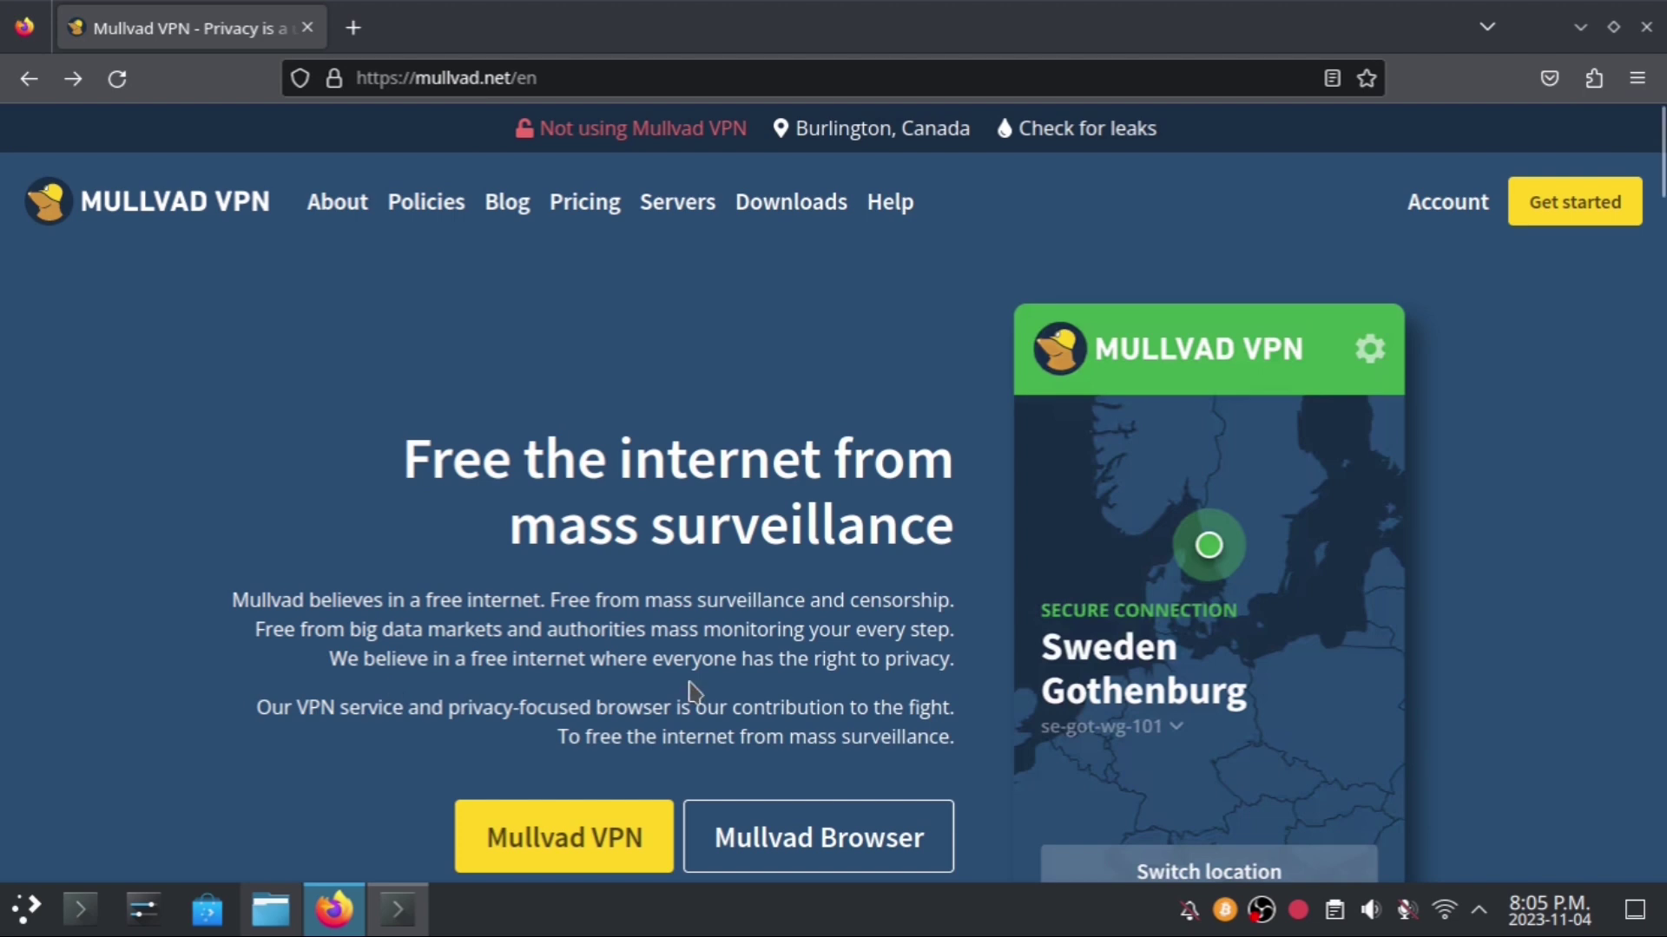
{"action": "left_click", "coordinate": [1227, 911]}
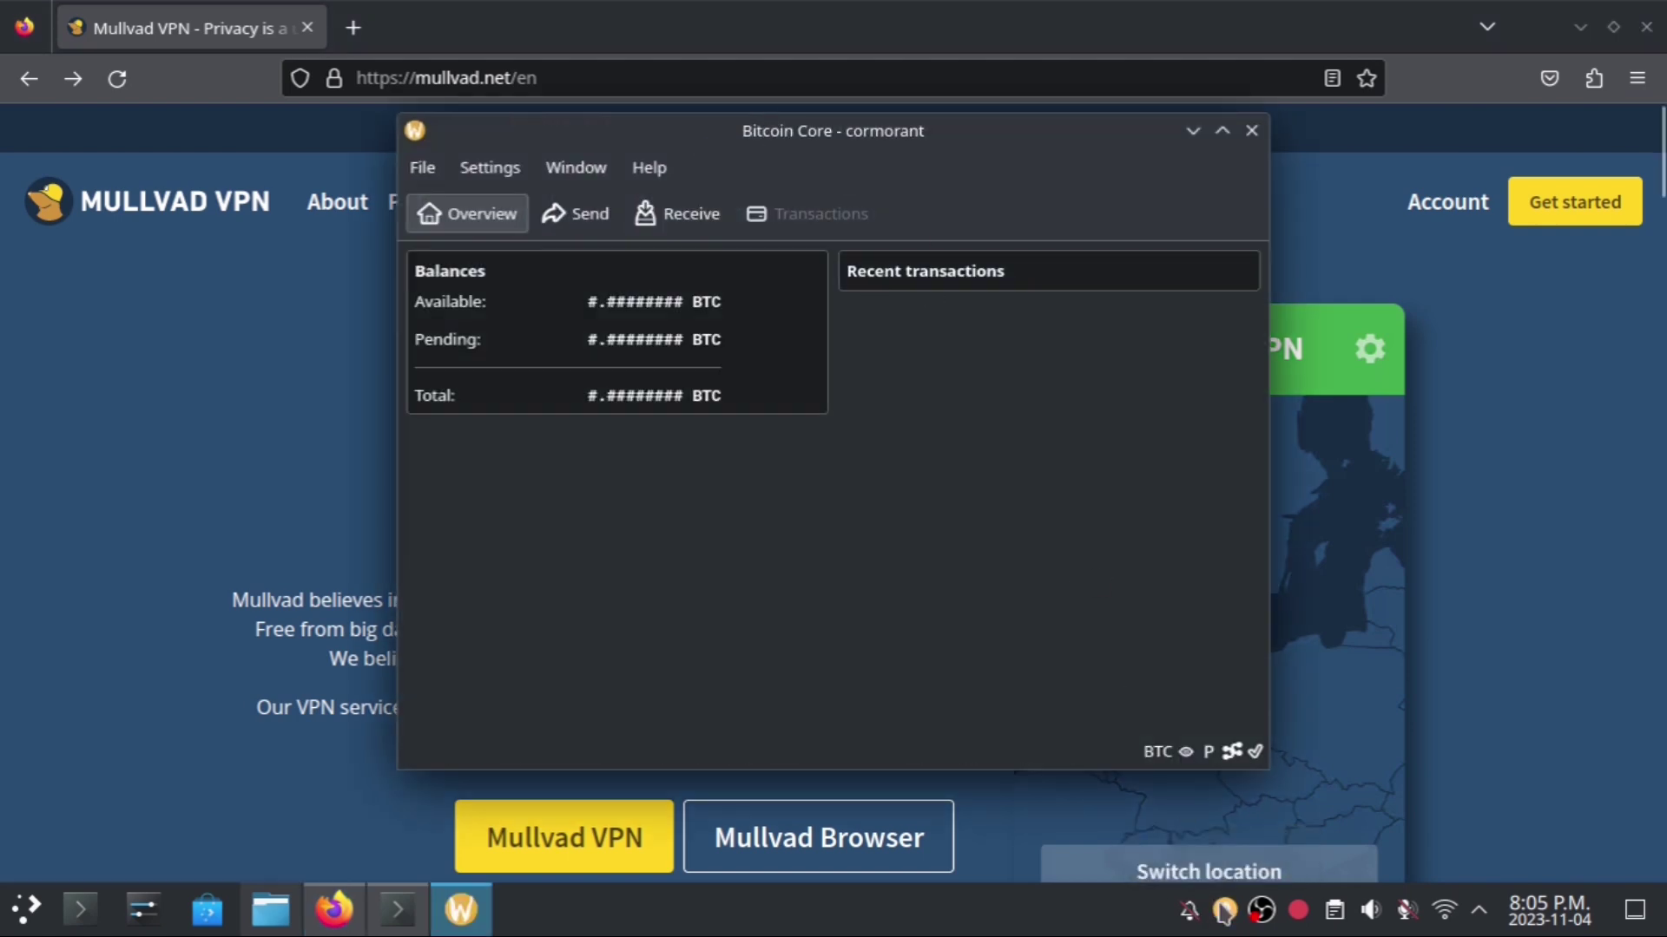
{"action": "key", "text": "alt+F4"}
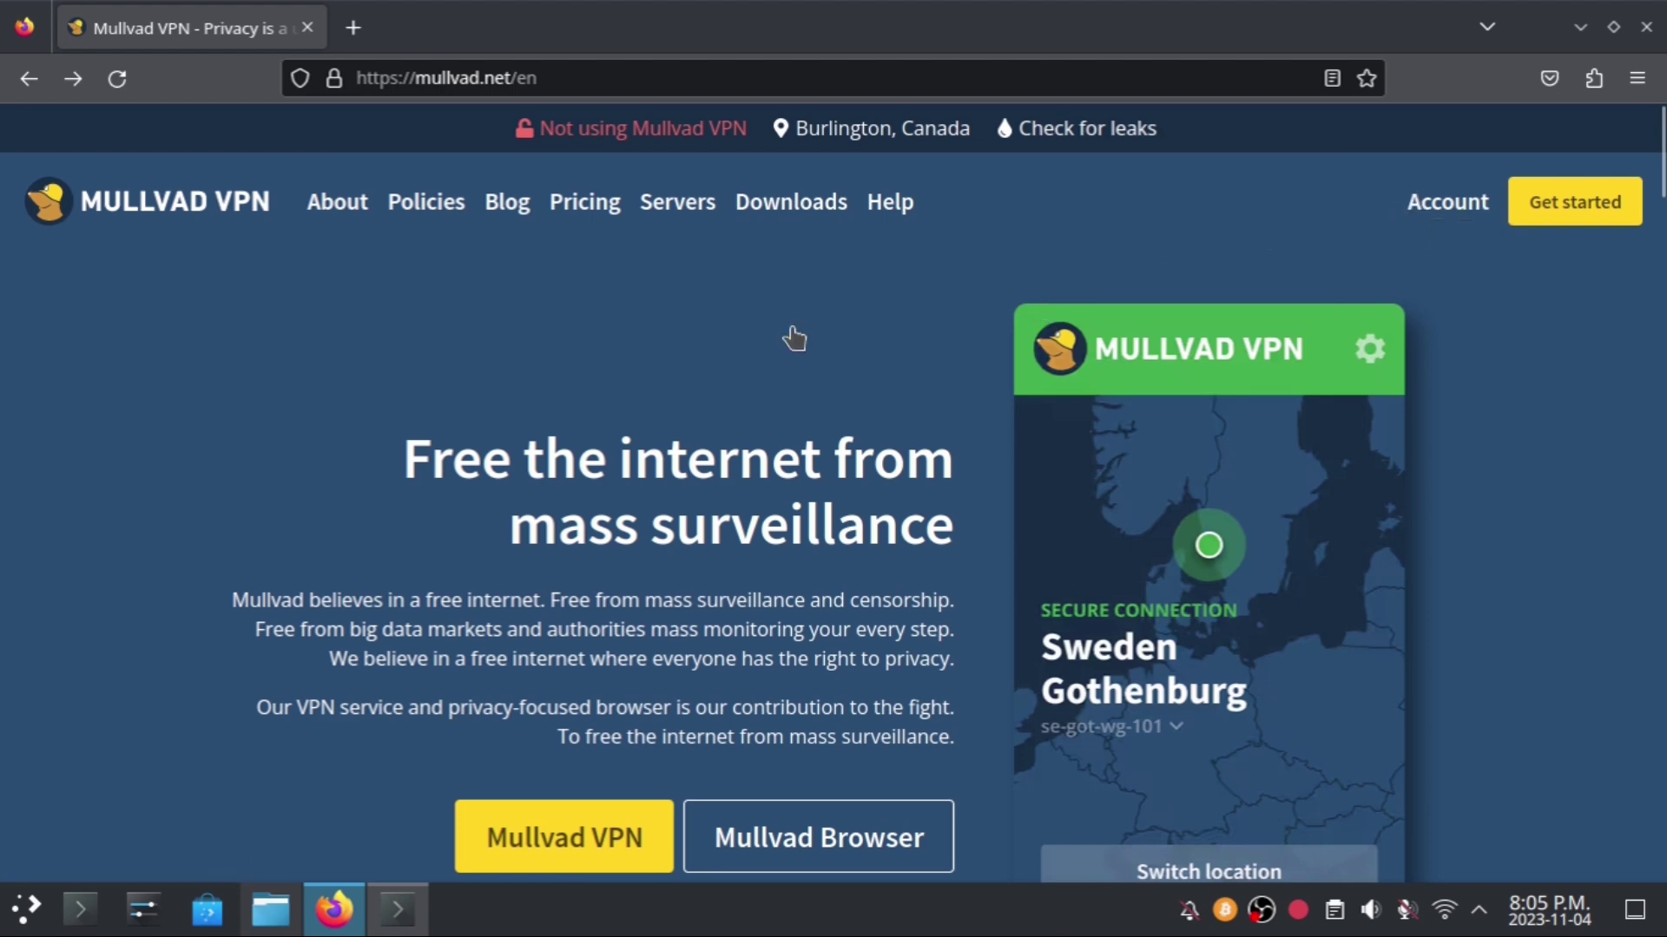
{"action": "scroll", "coordinate": [752, 350], "scroll_direction": "down", "scroll_amount": 3}
- Go from the Mullvad downloads page to the Verifying signatures guide and its Install GnuPG section
{"action": "scroll", "coordinate": [737, 331], "scroll_direction": "up", "scroll_amount": 3}
{"action": "left_click", "coordinate": [800, 213]}
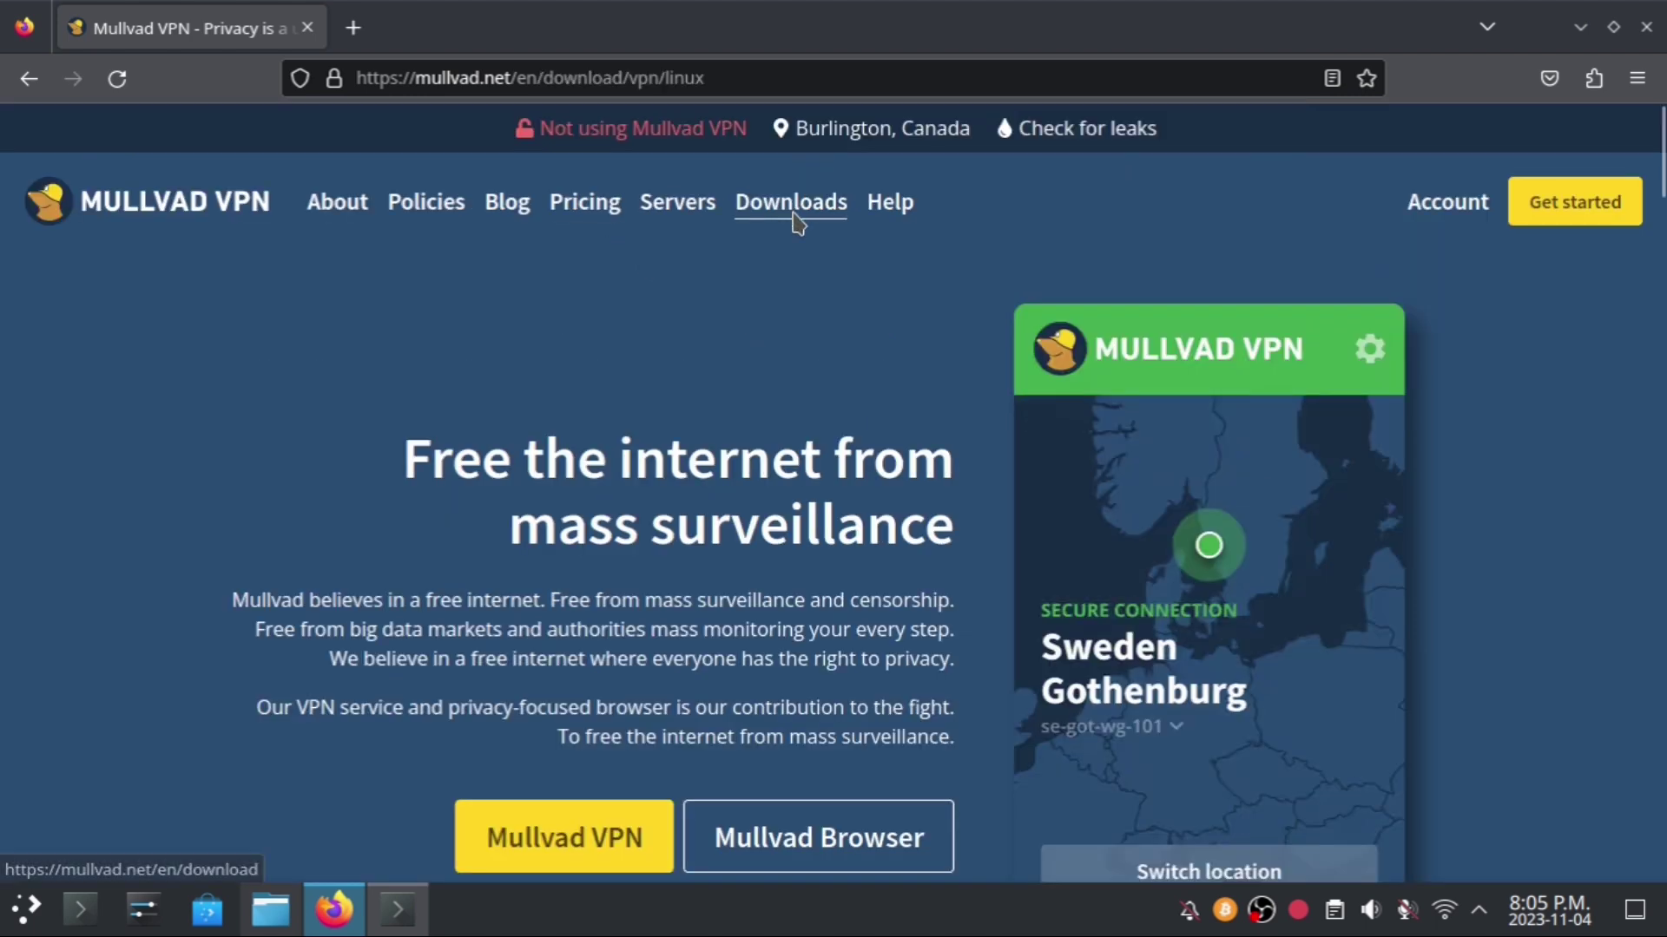
{"action": "scroll", "coordinate": [788, 364], "scroll_direction": "down", "scroll_amount": 2}
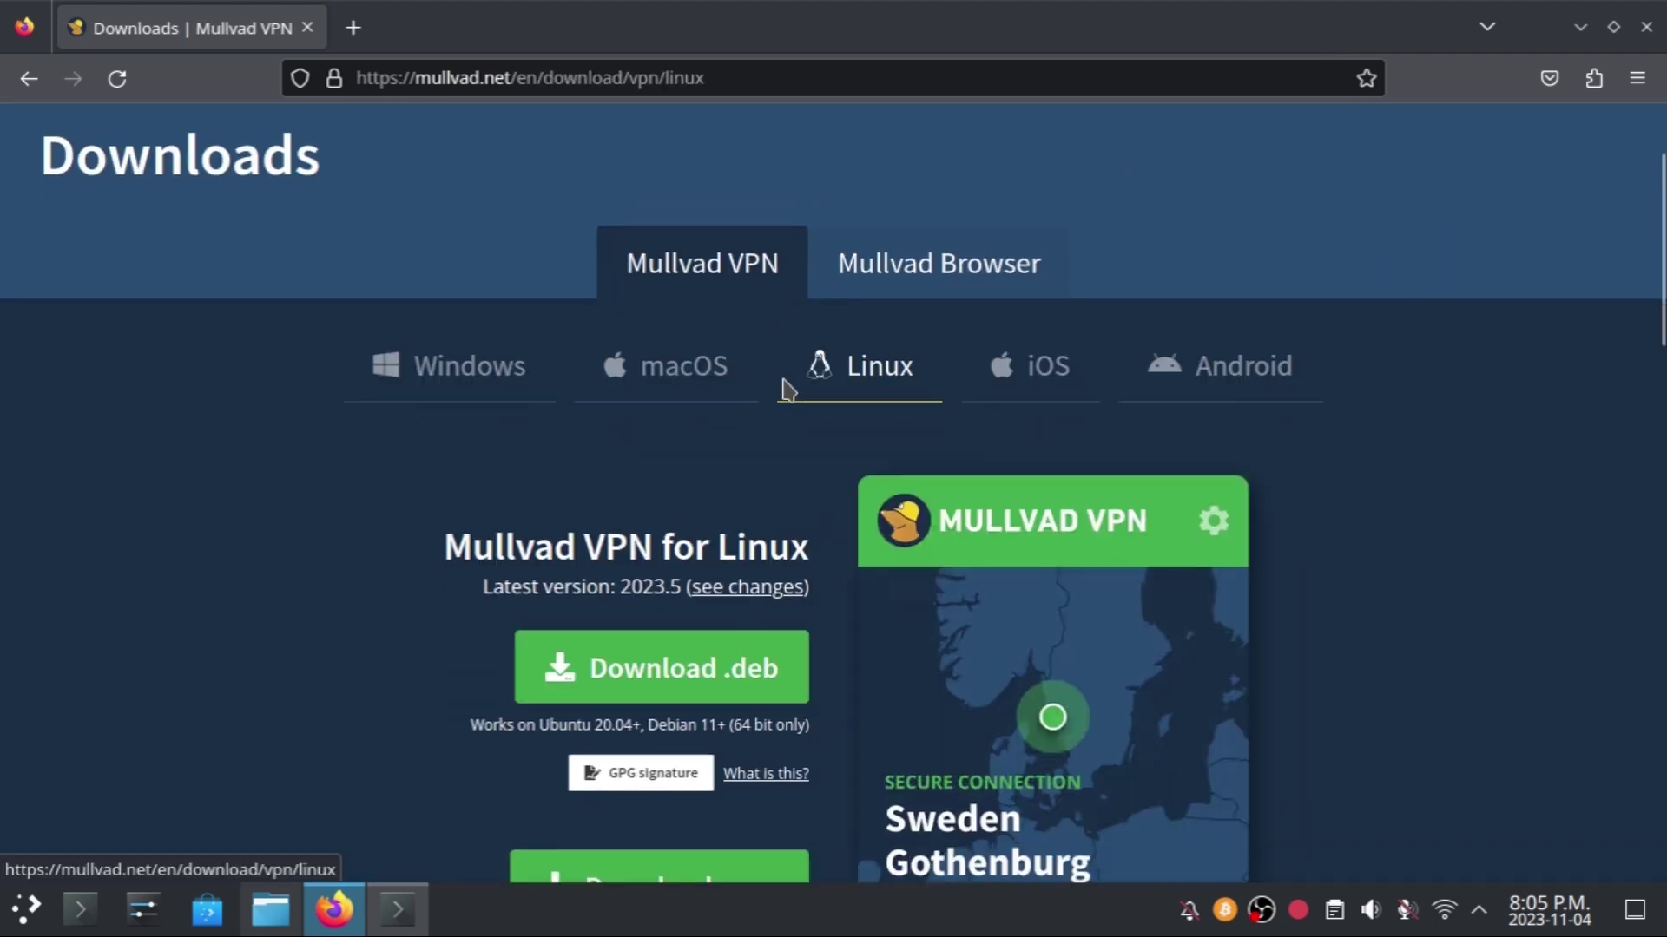
{"action": "left_click", "coordinate": [768, 778]}
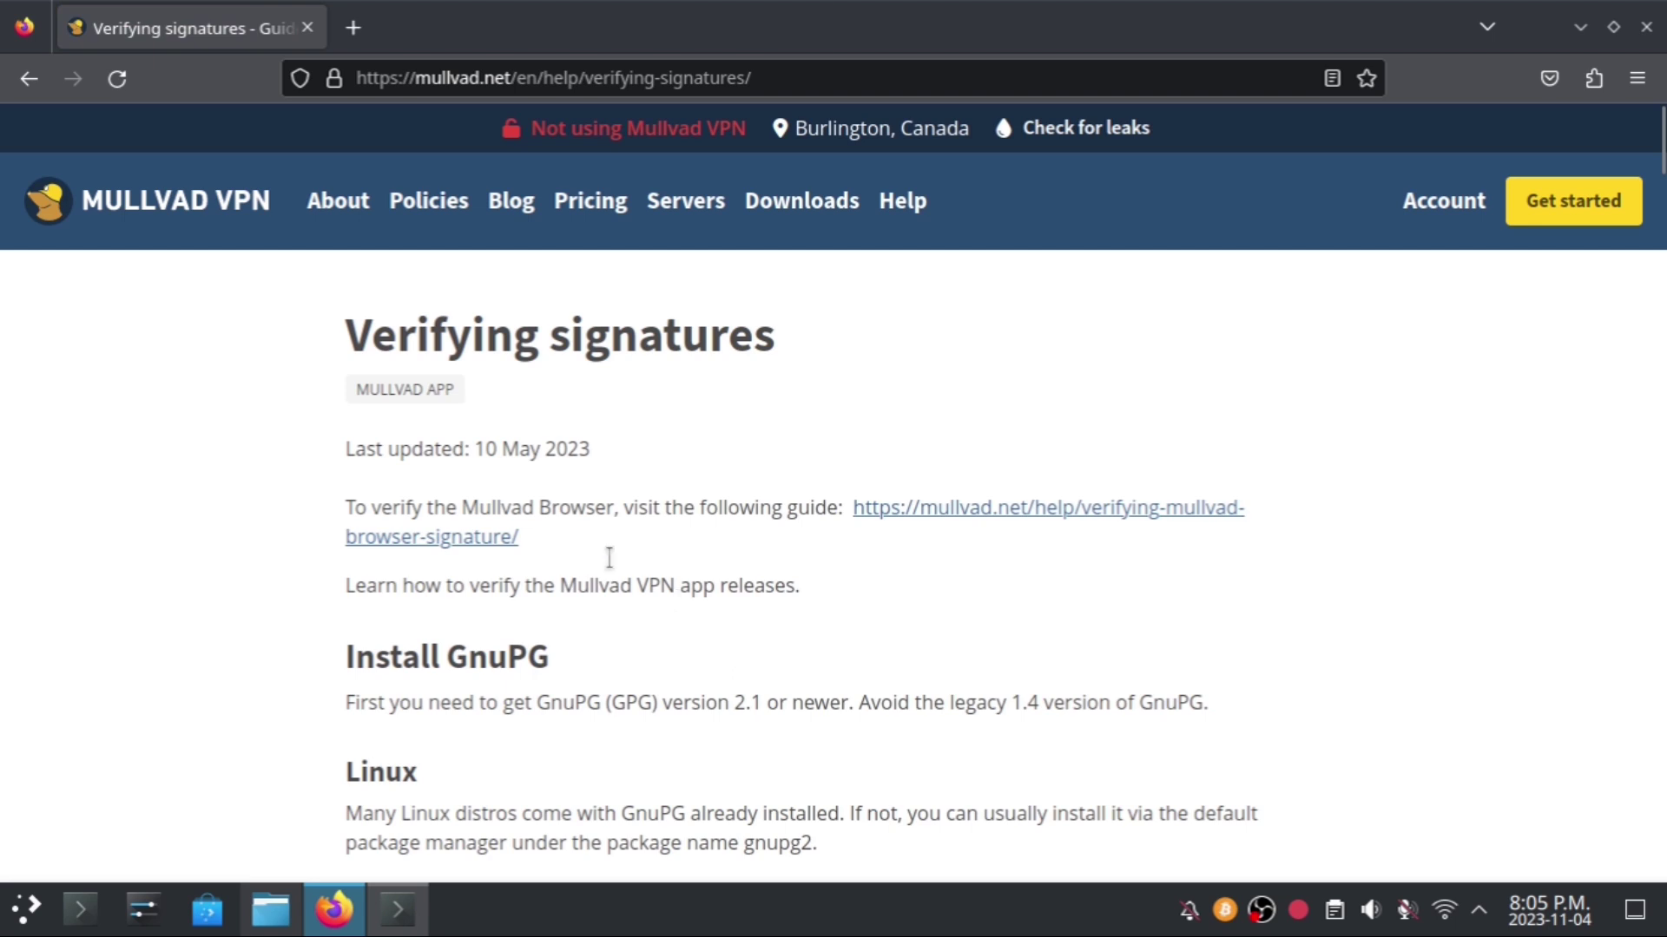
{"action": "scroll", "coordinate": [589, 550], "scroll_direction": "down", "scroll_amount": 2}
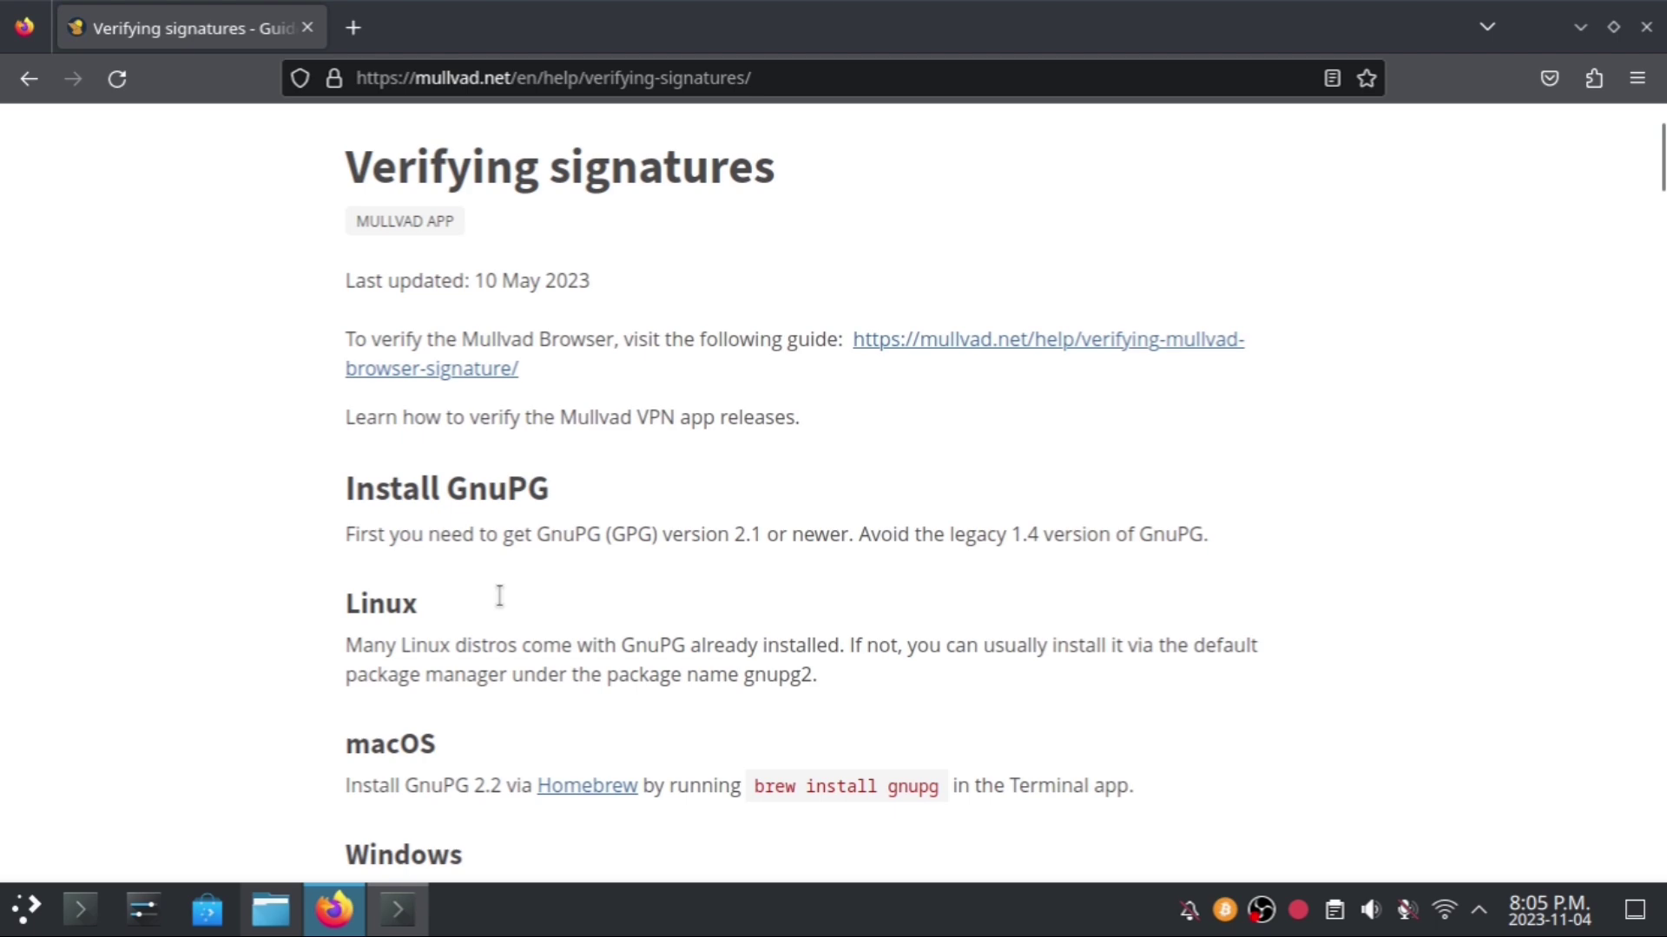
{"action": "scroll", "coordinate": [499, 591], "scroll_direction": "up", "scroll_amount": 2}
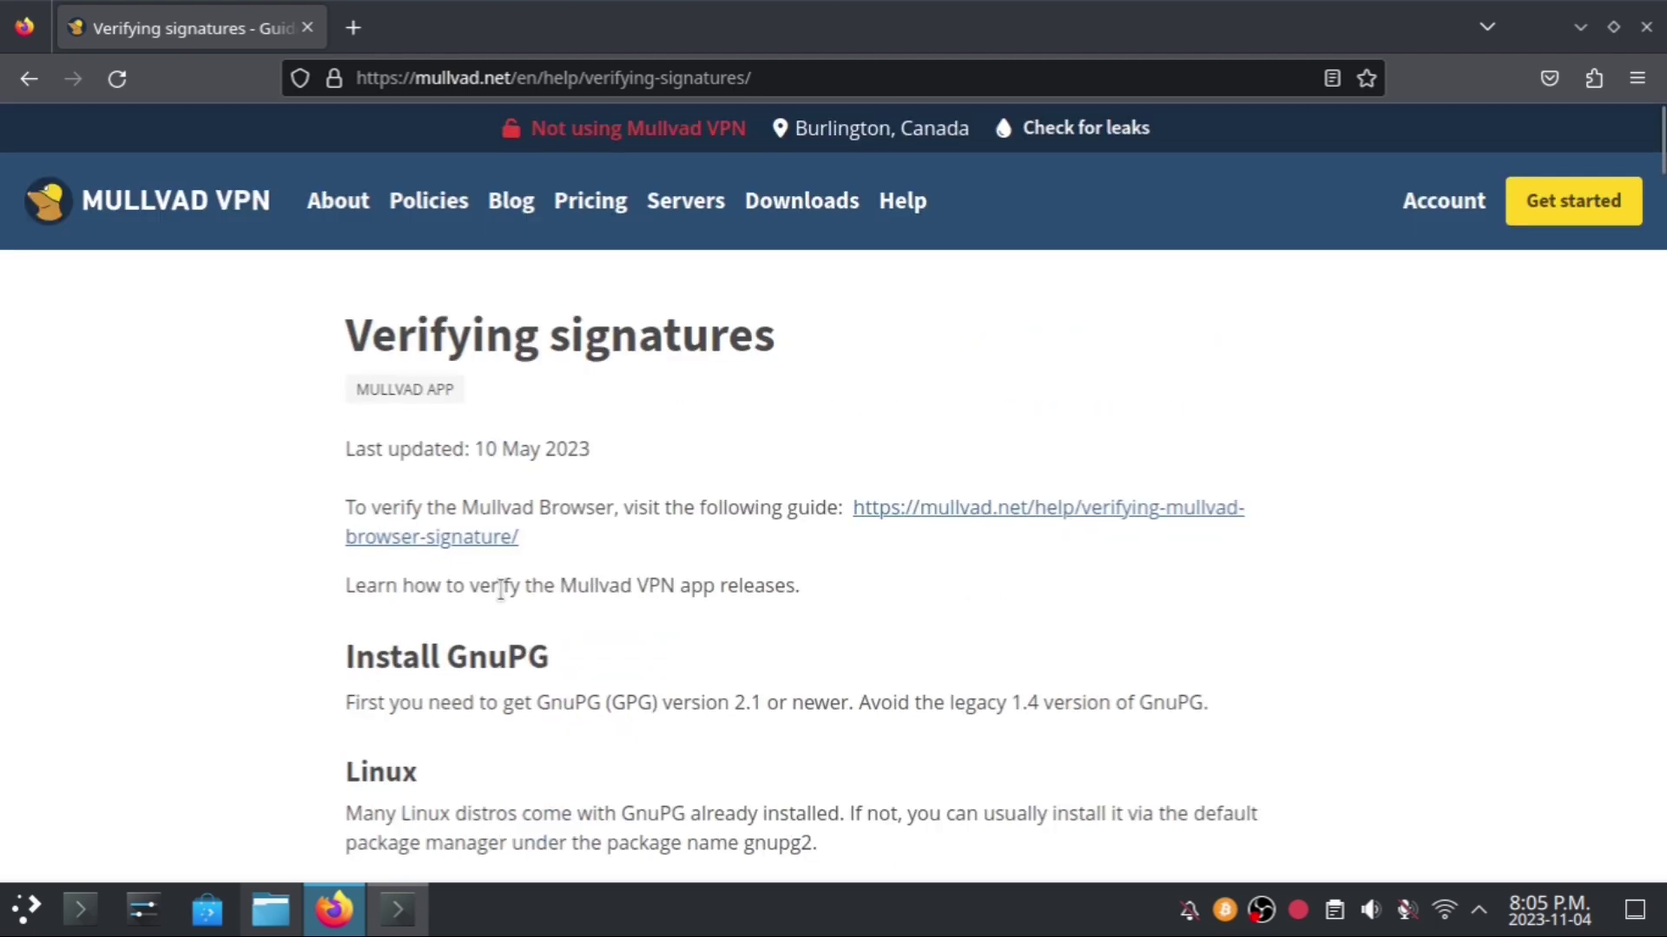
{"action": "scroll", "coordinate": [501, 594], "scroll_direction": "down", "scroll_amount": 2}
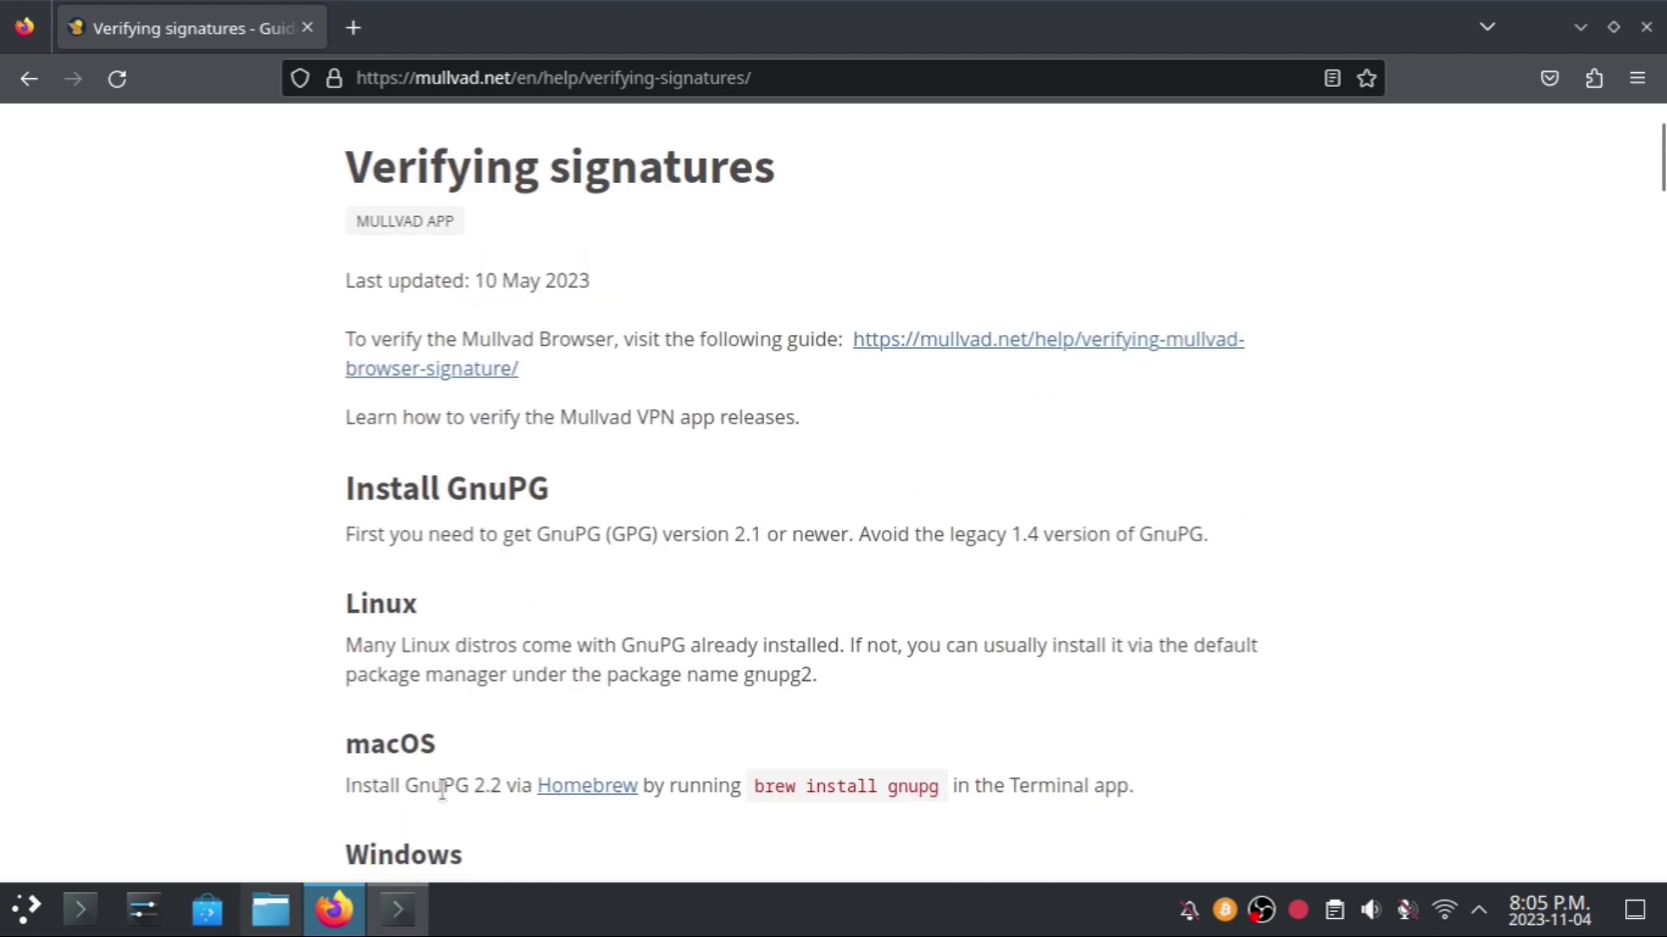
- Run gpg --version in Konsole to confirm GnuPG 2.2.40, then return to the Firefox guide
{"action": "left_click", "coordinate": [417, 911]}
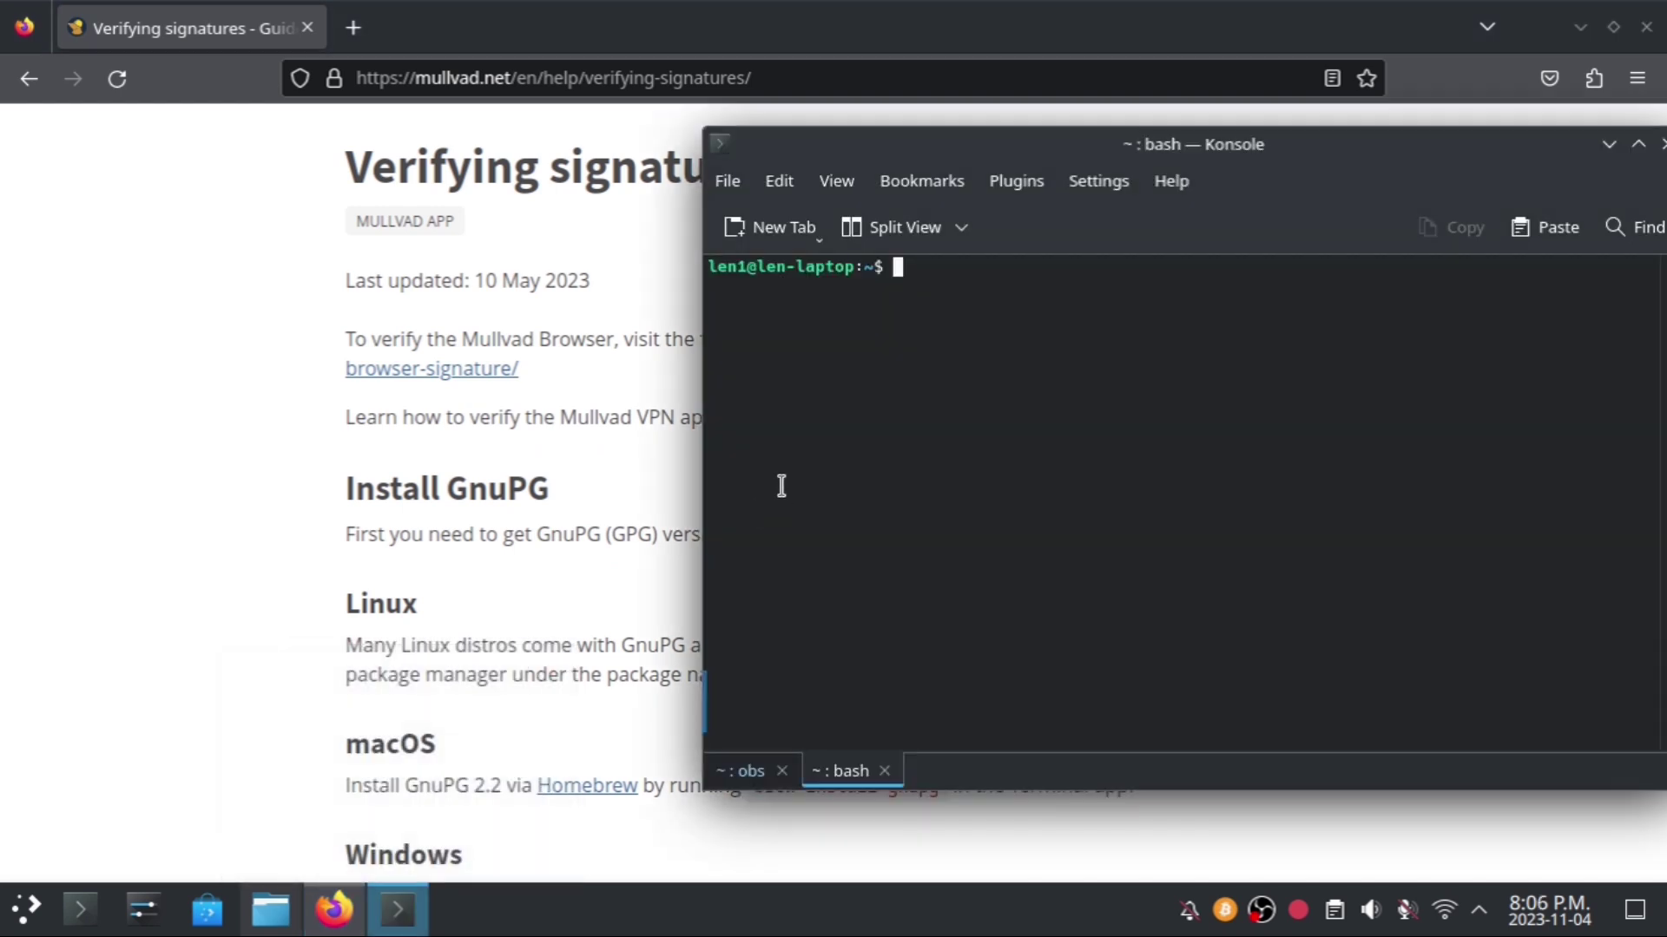
{"action": "type", "text": "gpg --version"}
{"action": "key", "text": "Return"}
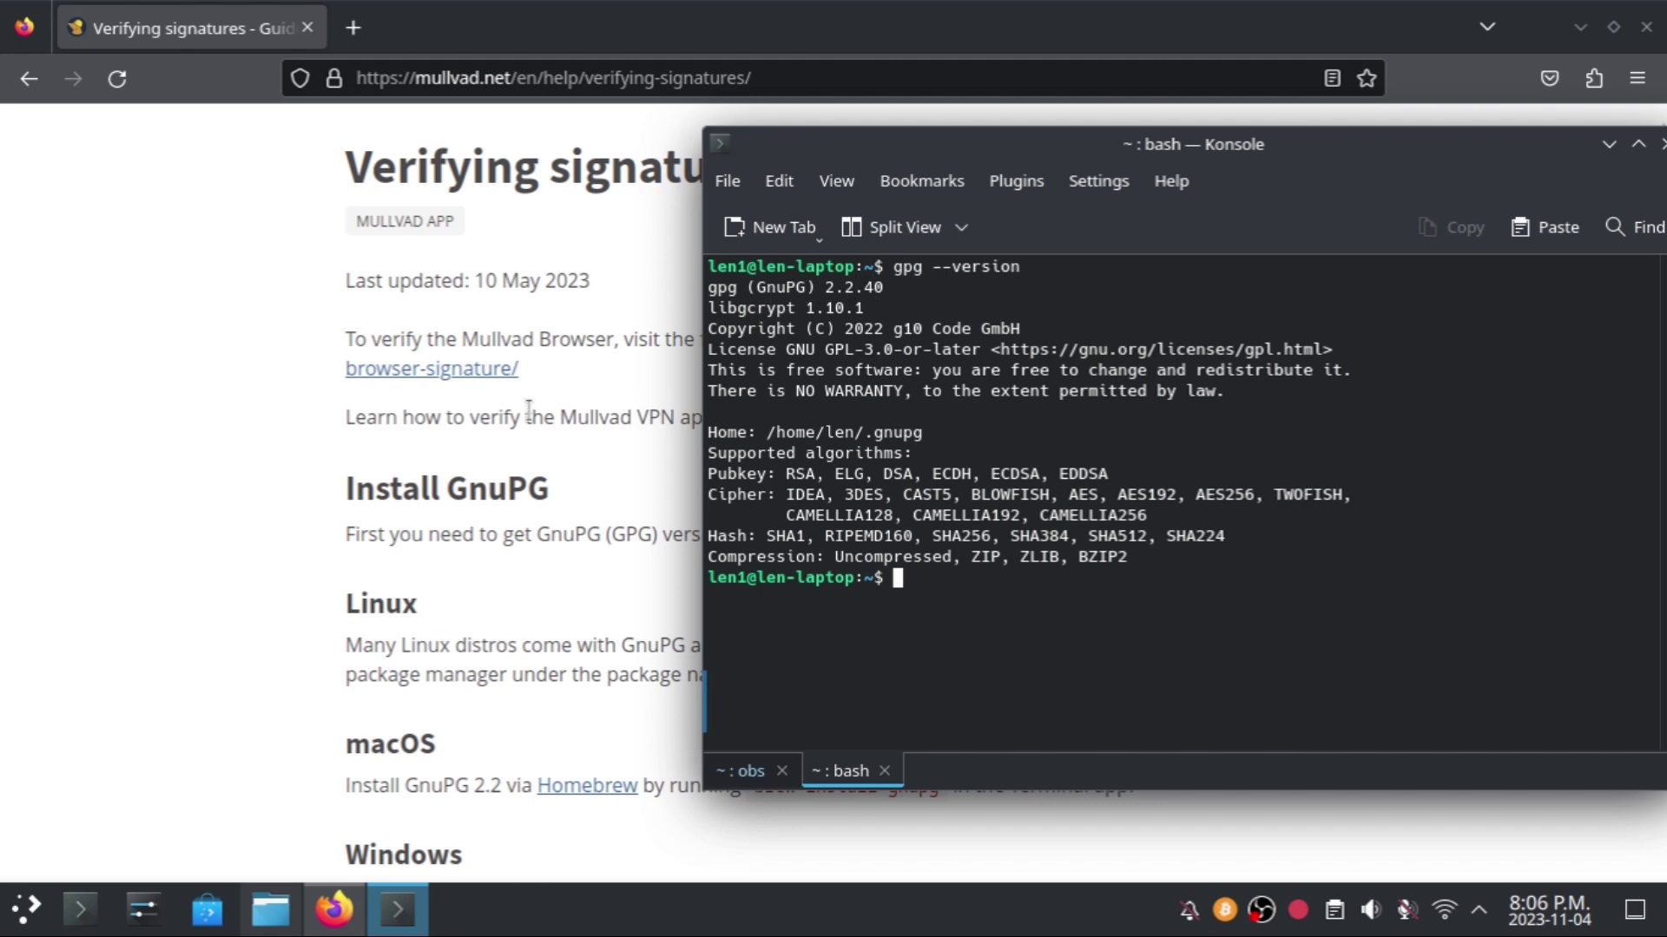
{"action": "left_click", "coordinate": [539, 441]}
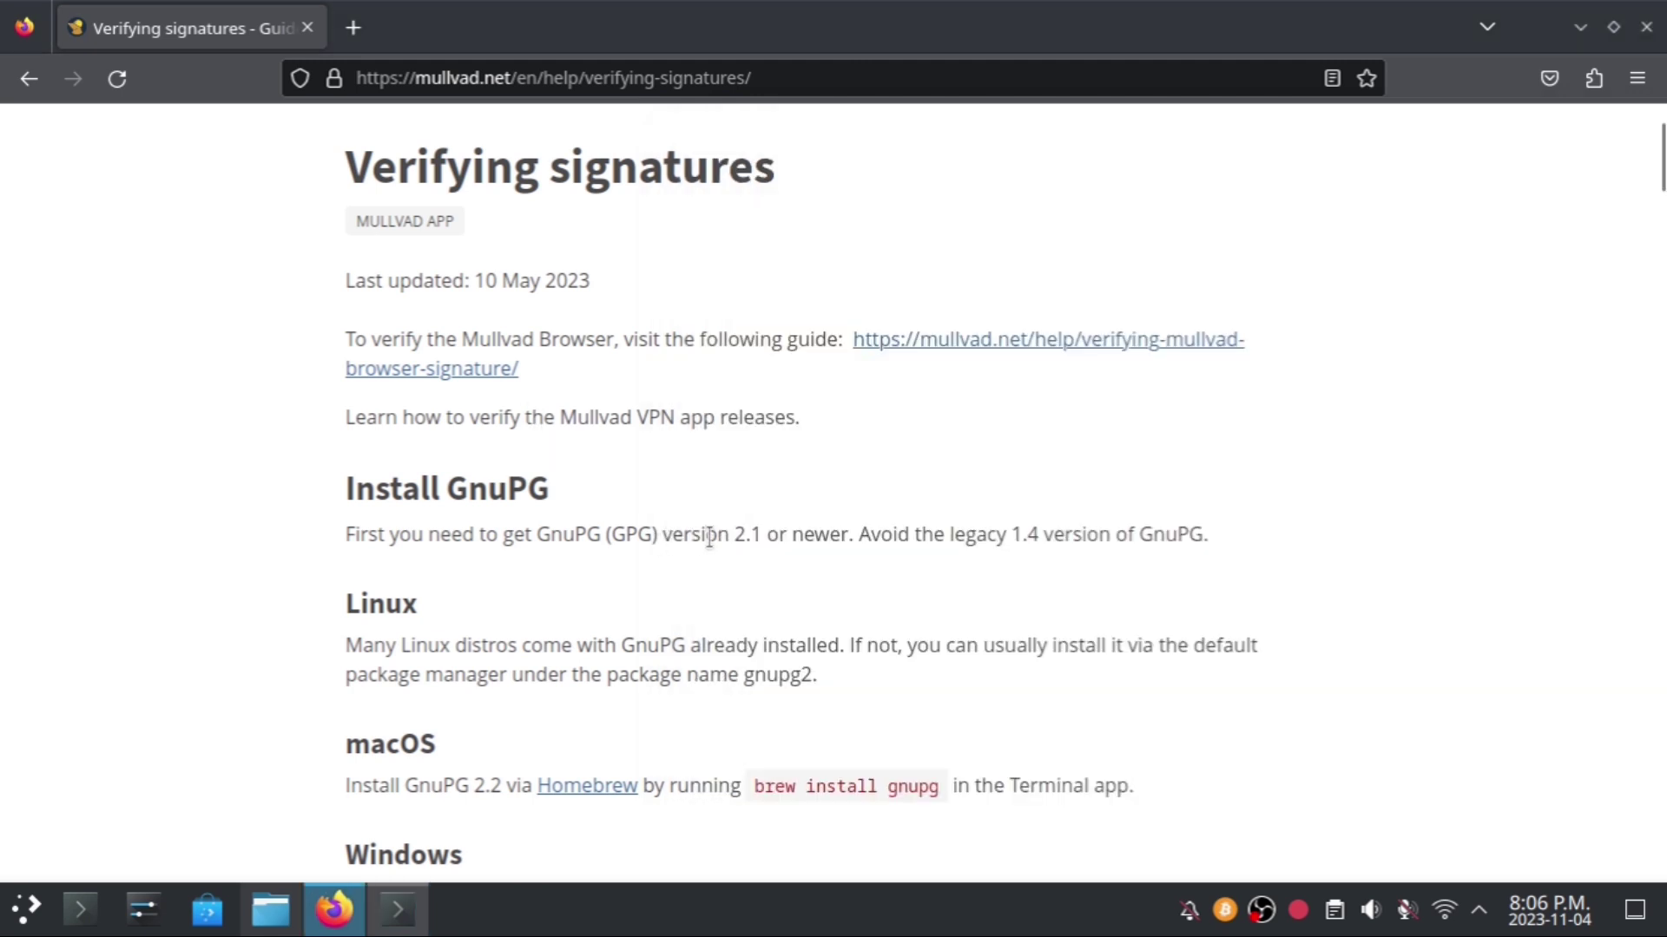
{"action": "key", "text": "alt+Tab"}
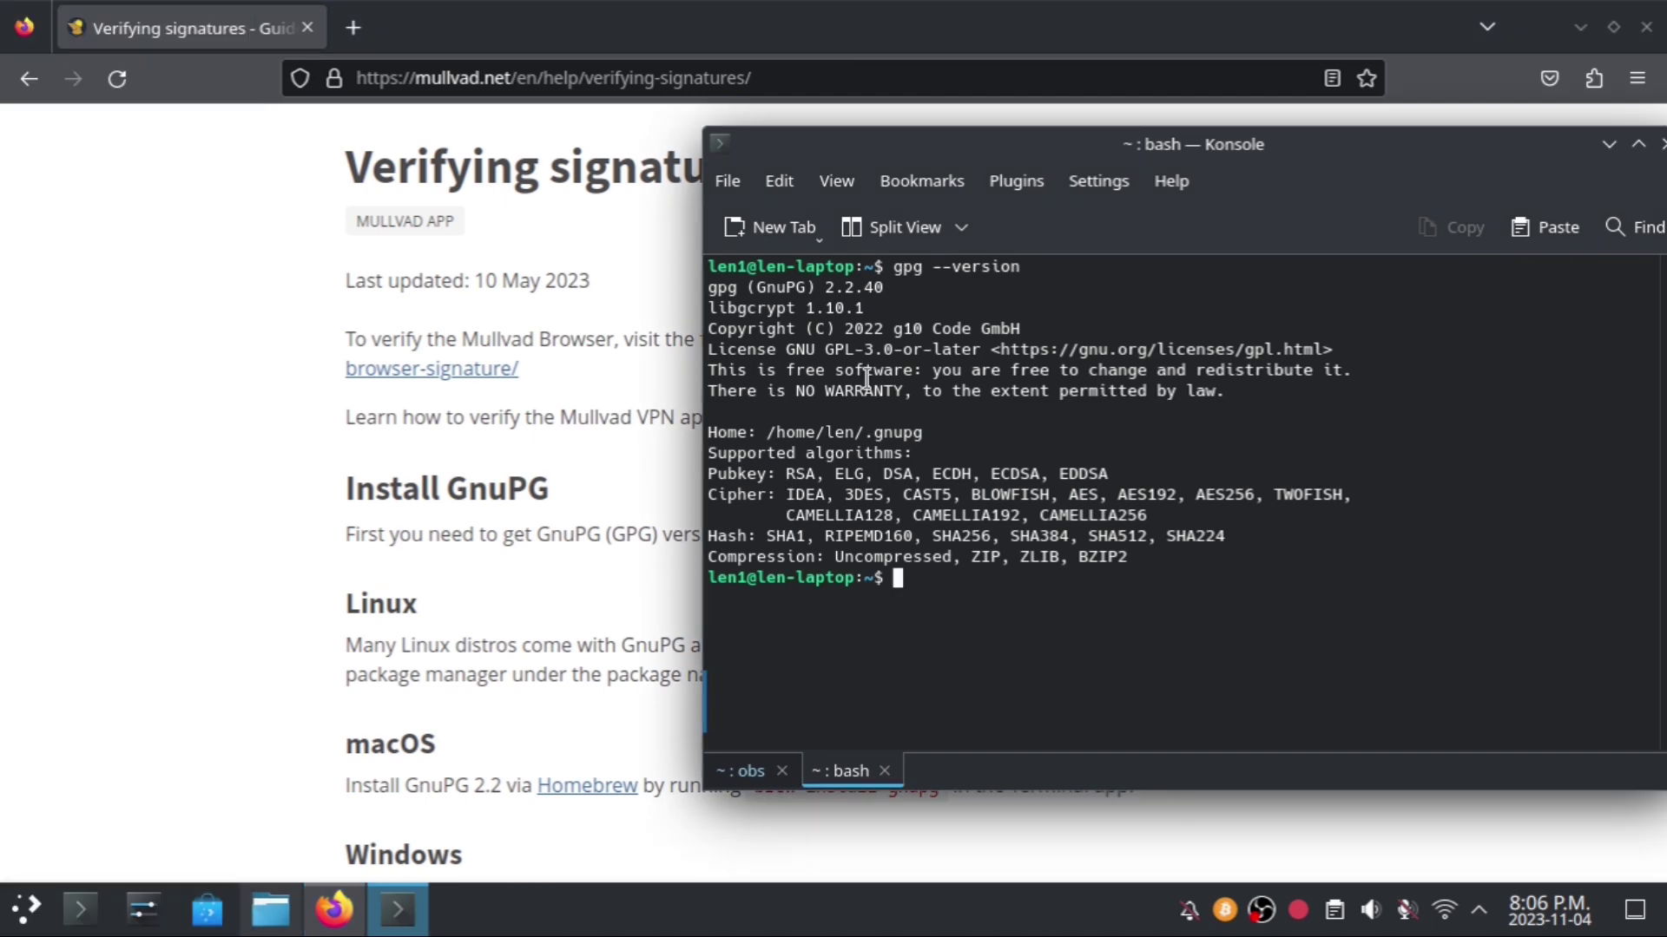
{"action": "key", "text": "alt+Tab"}
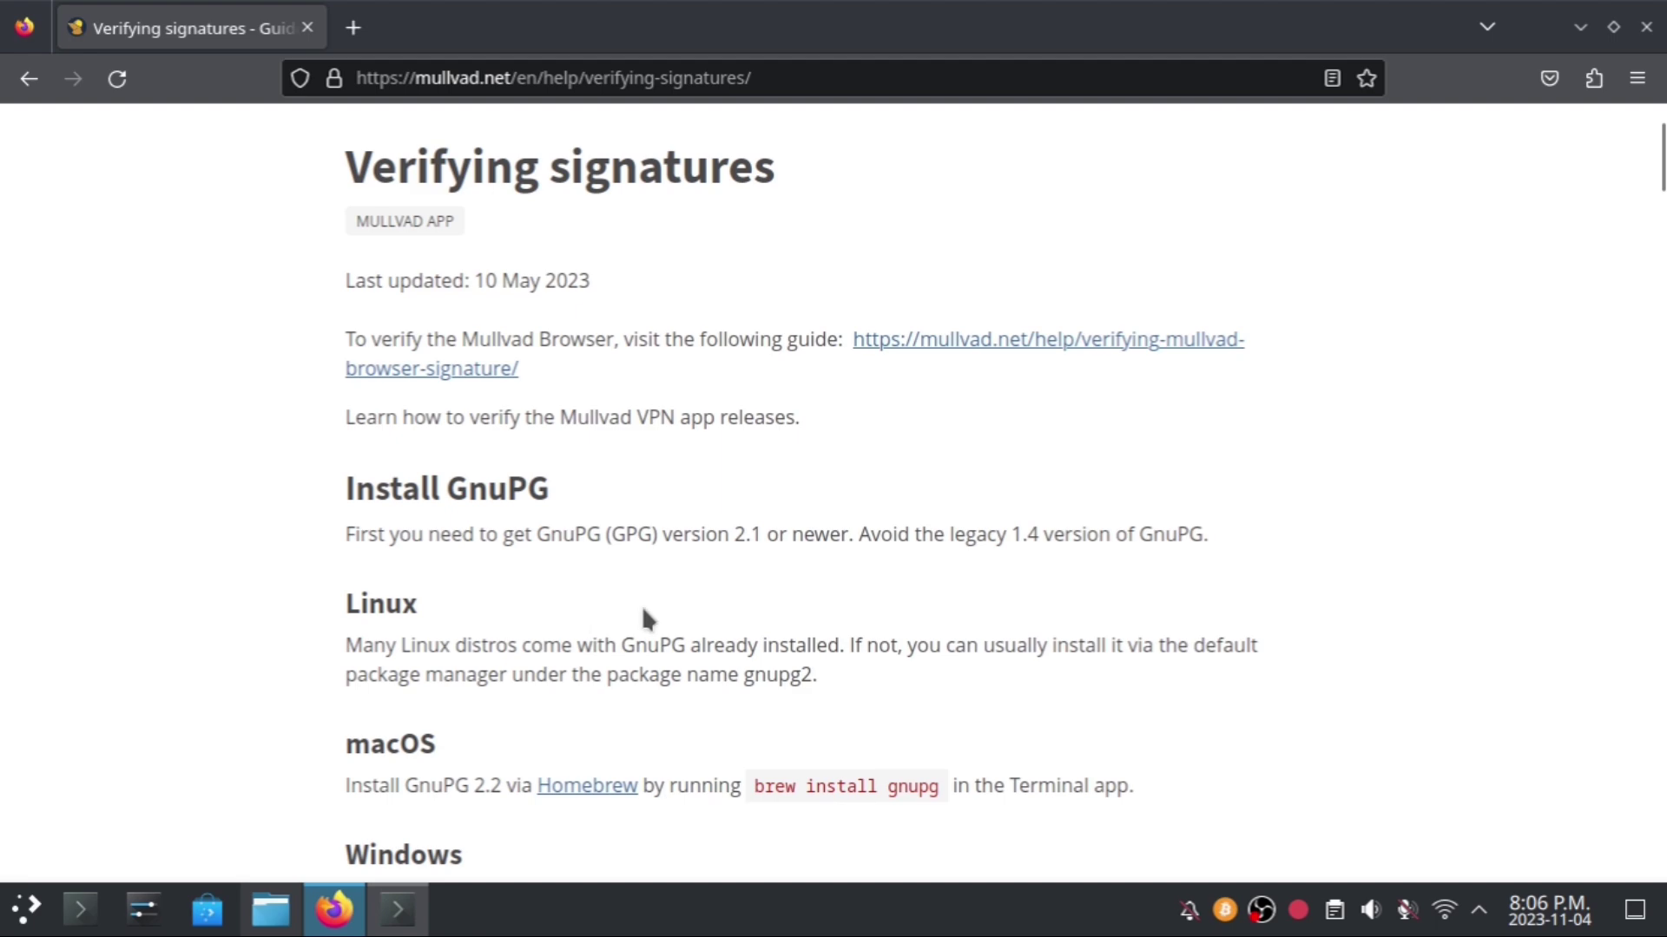
{"action": "scroll", "coordinate": [643, 616], "scroll_direction": "down", "scroll_amount": 4}
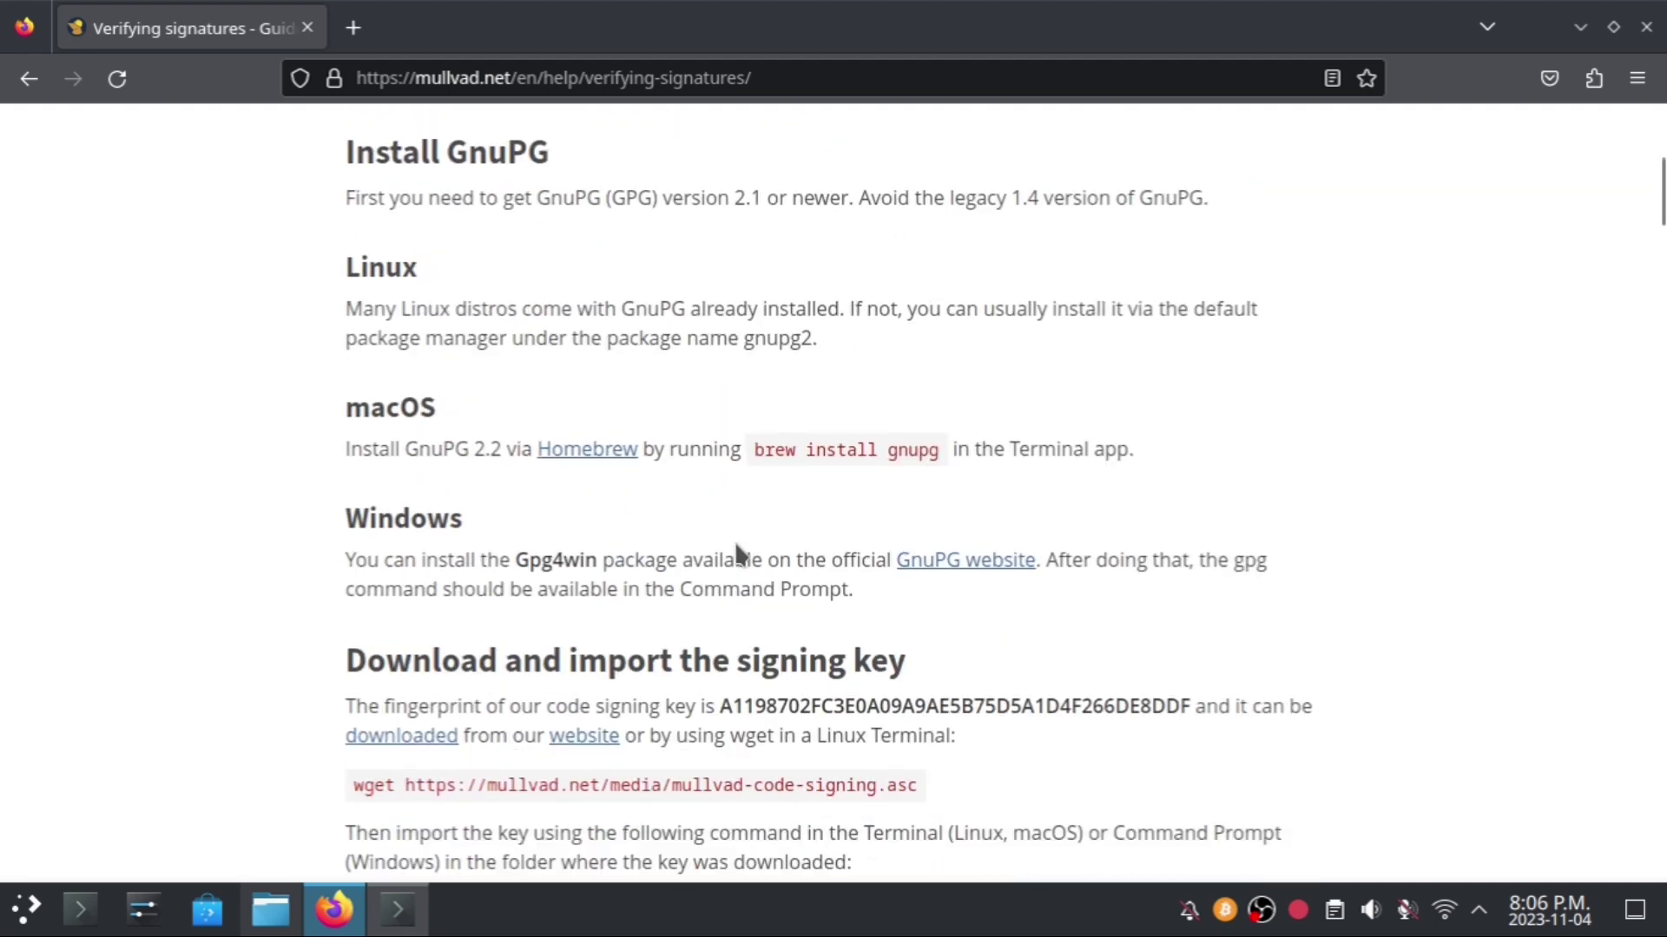
- Download mullvad-code-signing.asc with the guide's wget command in Konsole and confirm it with ls
{"action": "scroll", "coordinate": [384, 547], "scroll_direction": "down", "scroll_amount": 2}
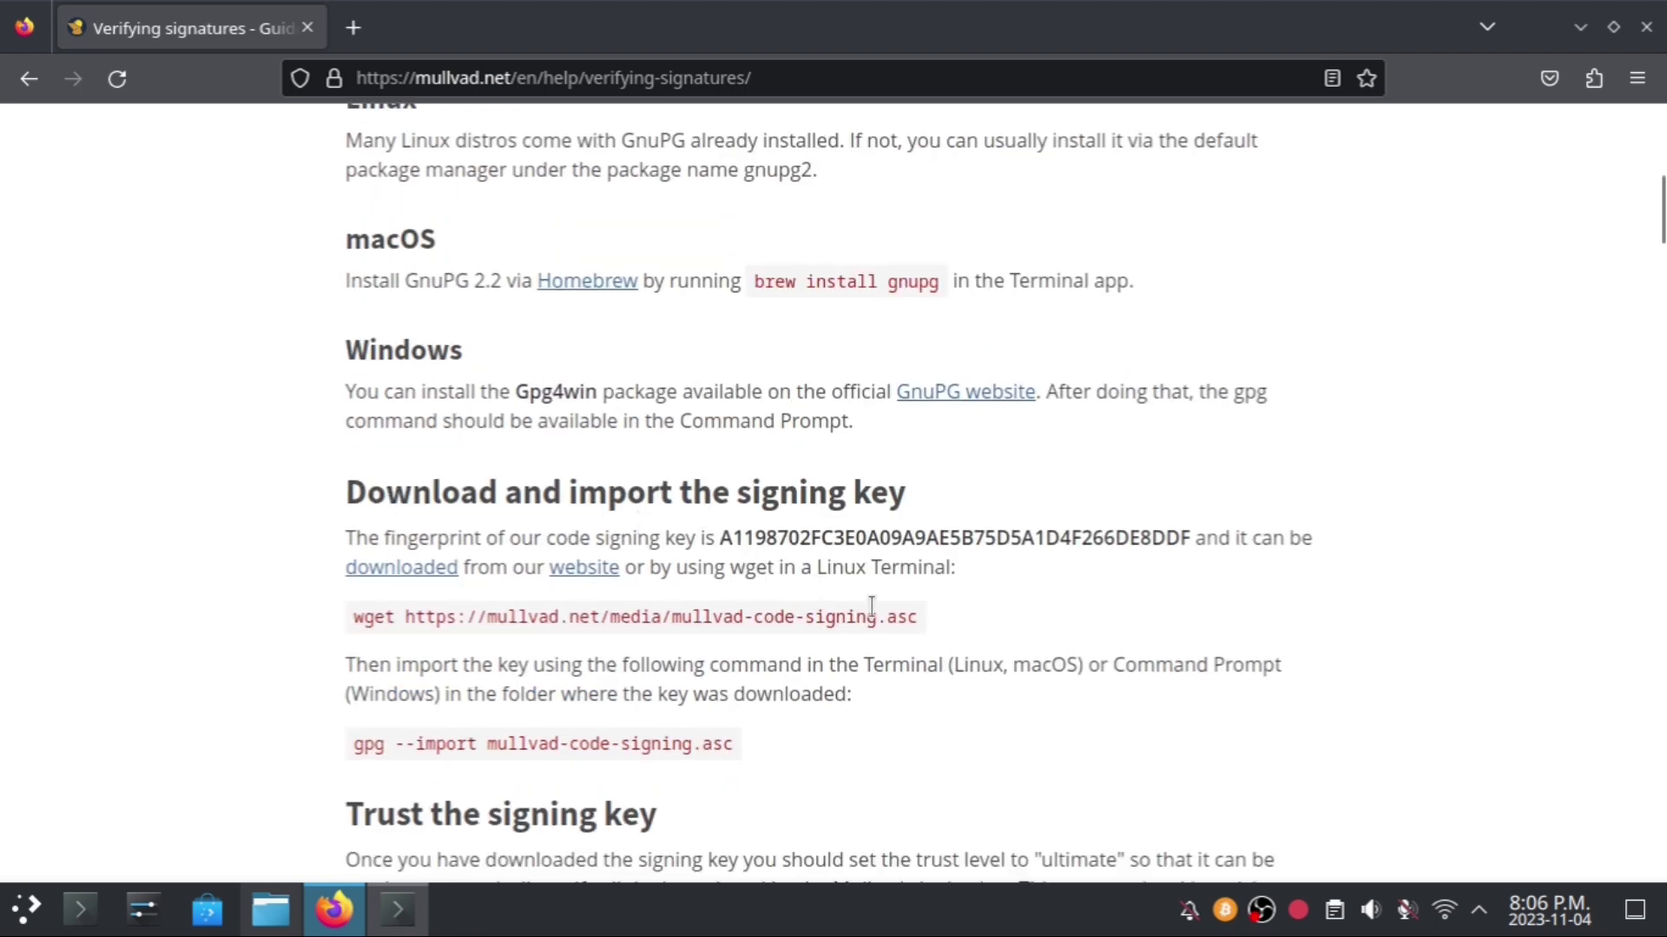
{"action": "left_click_drag", "start_coordinate": [355, 616], "coordinate": [944, 623]}
{"action": "key", "text": "ctrl+c"}
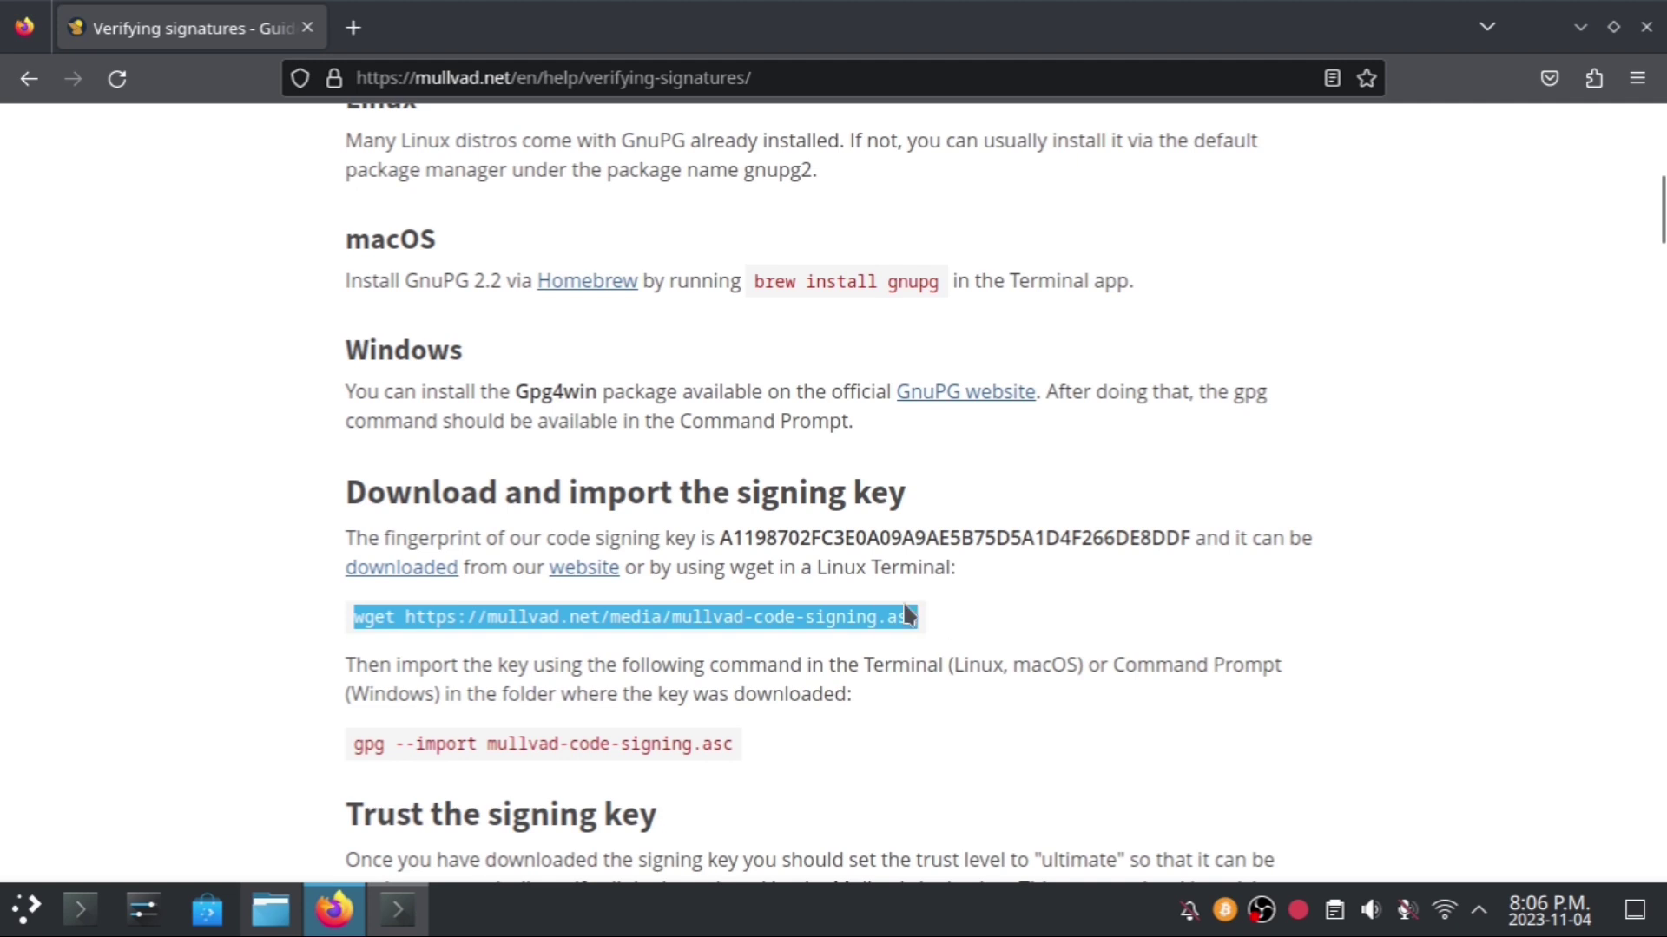
{"action": "left_click", "coordinate": [398, 909]}
{"action": "right_click", "coordinate": [870, 625]}
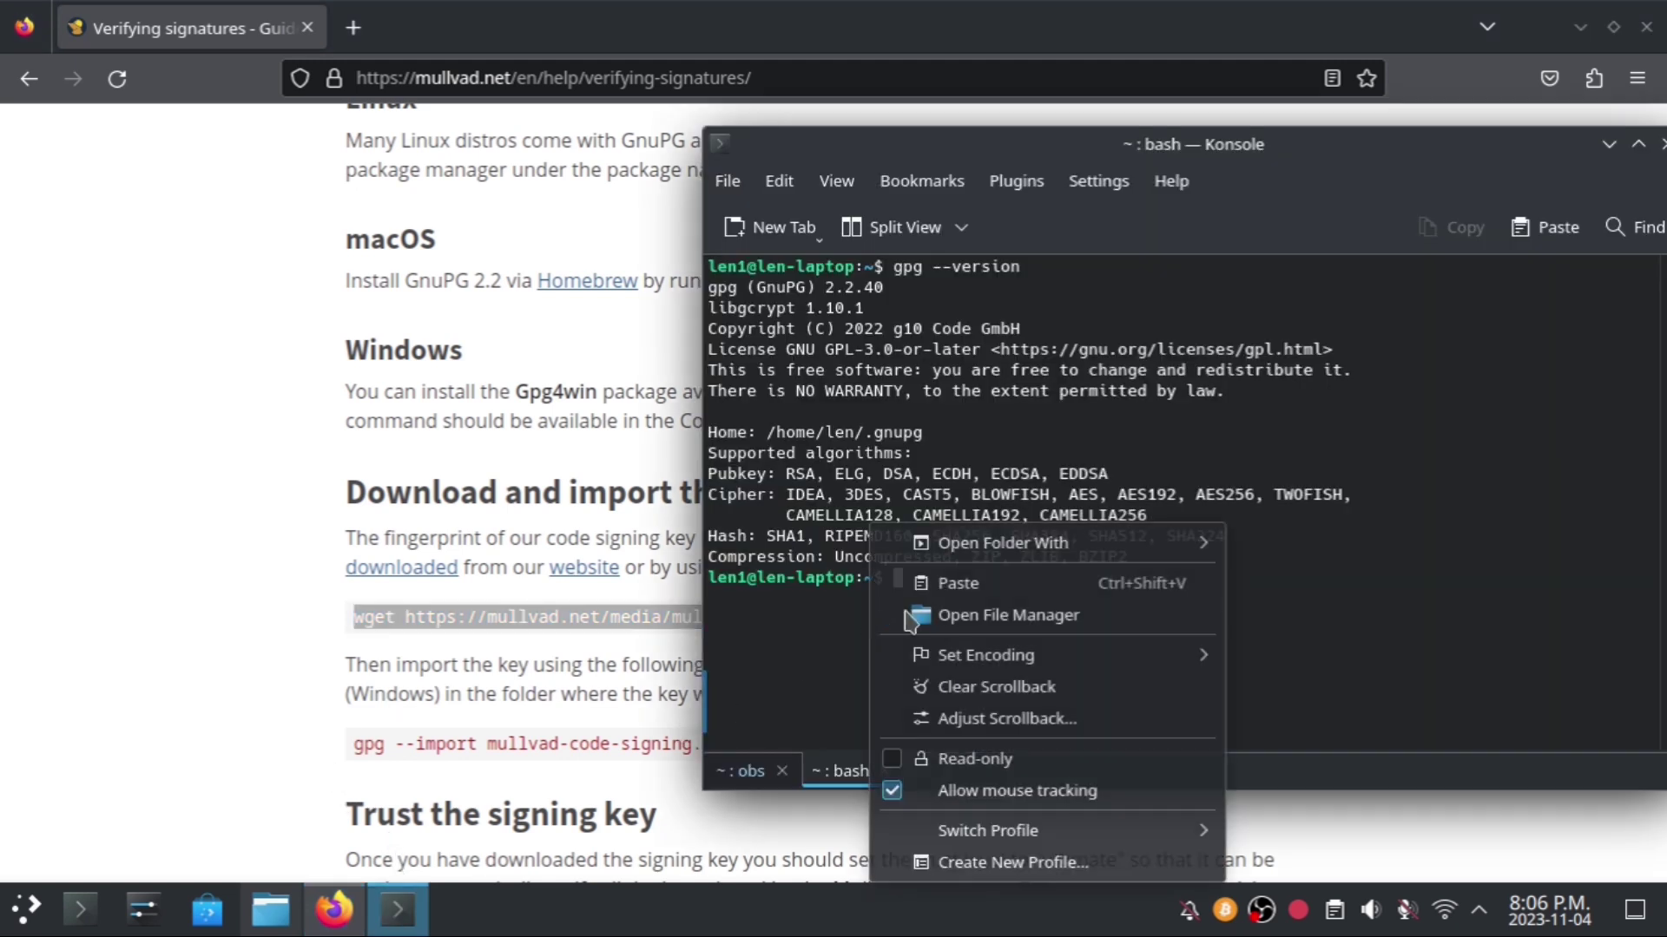
{"action": "left_click", "coordinate": [946, 579]}
{"action": "key", "text": "Return"}
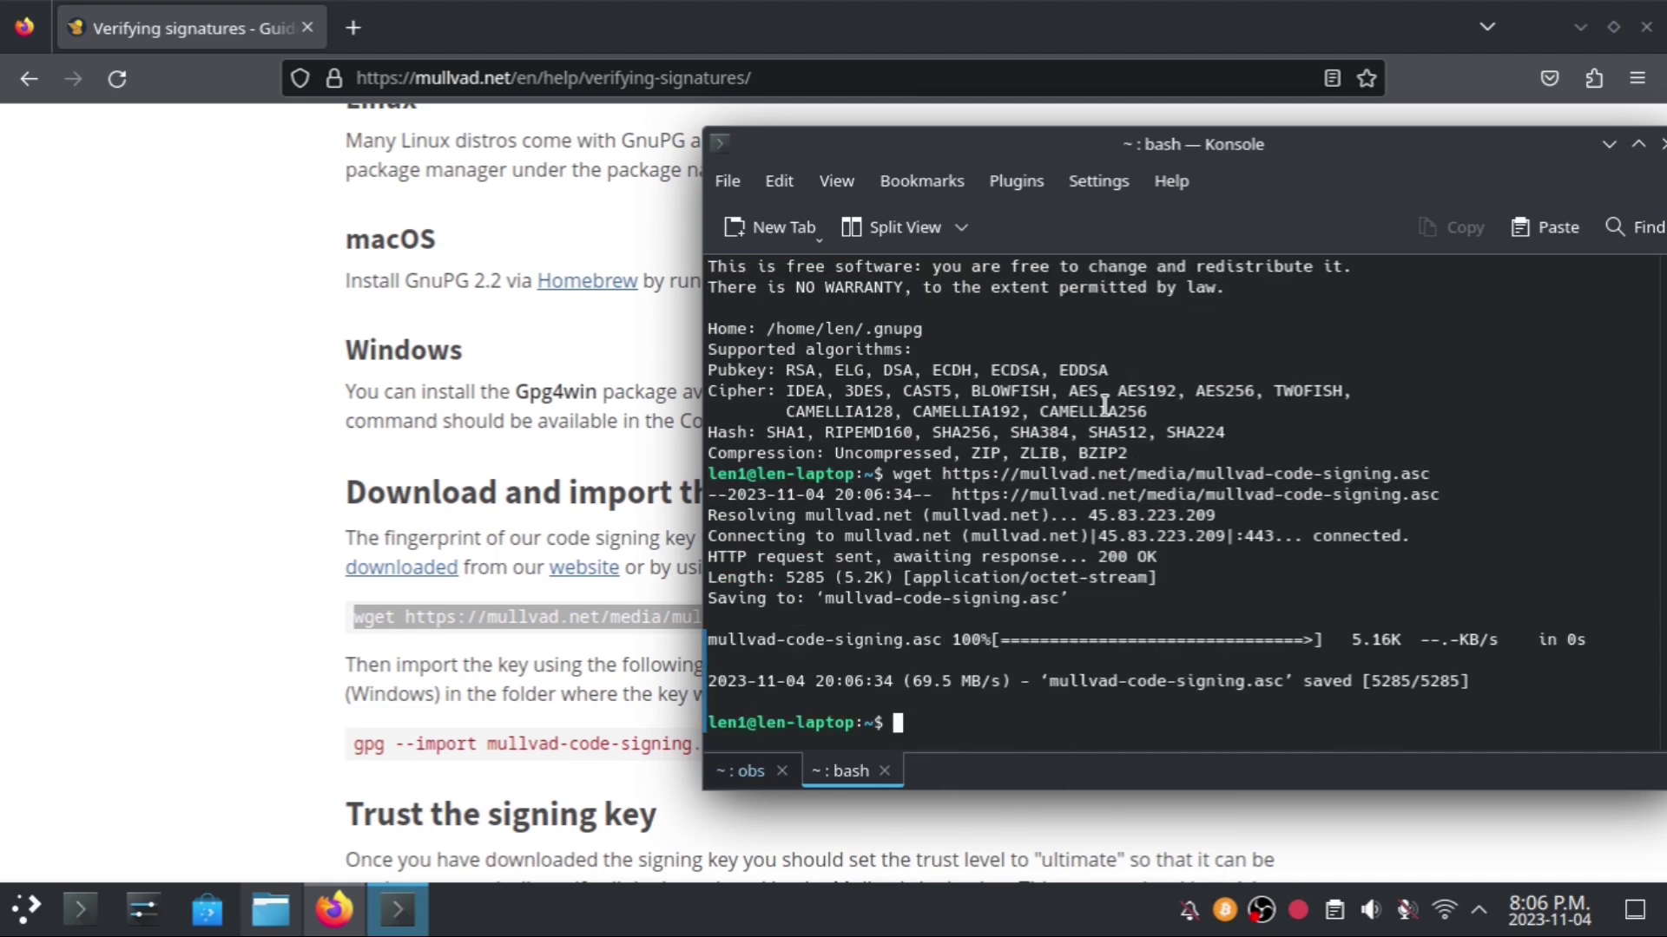
{"action": "type", "text": "ls"}
{"action": "key", "text": "Return"}
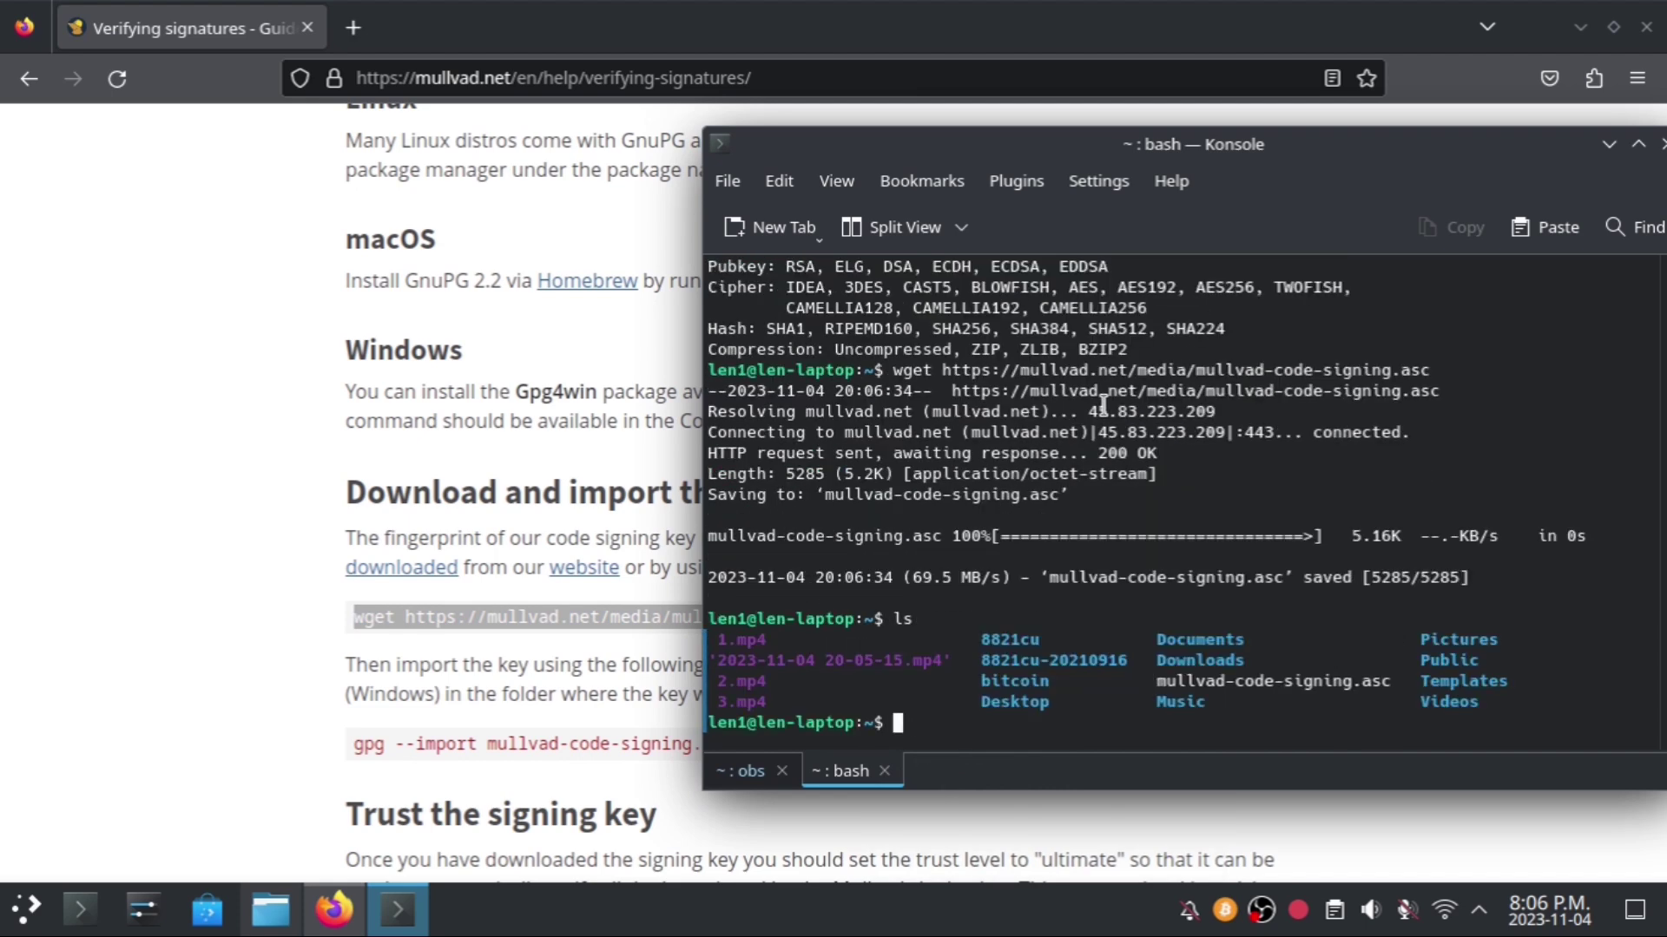
{"action": "left_click", "coordinate": [266, 627]}
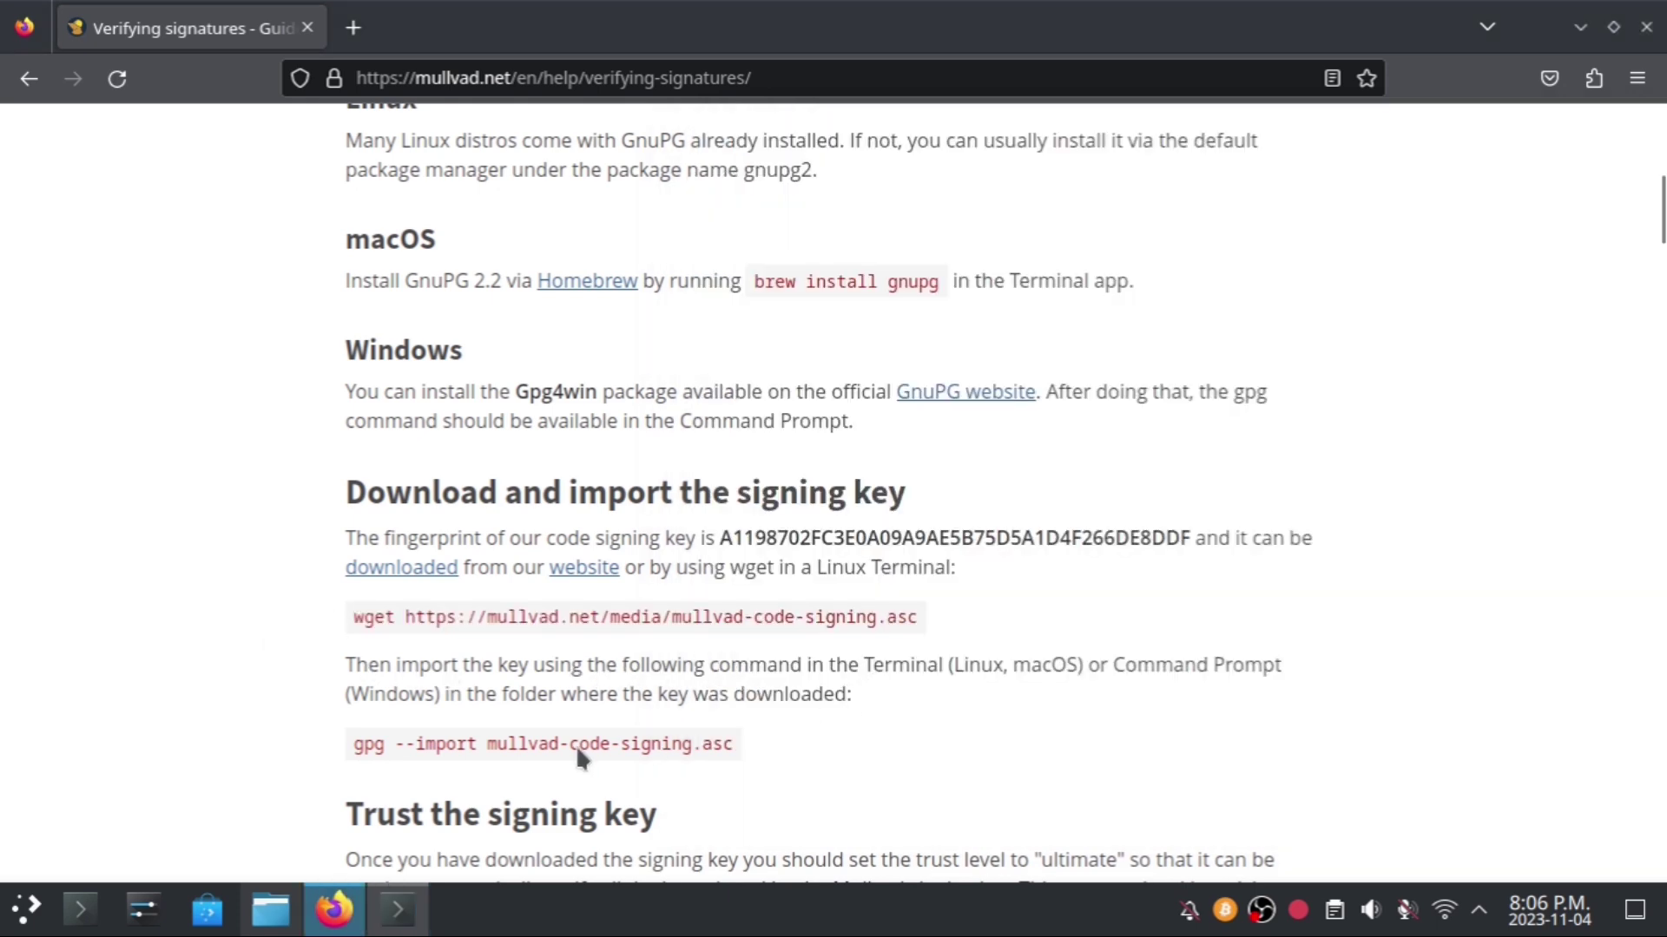
- Import the signing key with the guide's gpg --import command, which reports the key unchanged
{"action": "left_click_drag", "start_coordinate": [351, 744], "coordinate": [775, 756]}
{"action": "key", "text": "ctrl+c"}
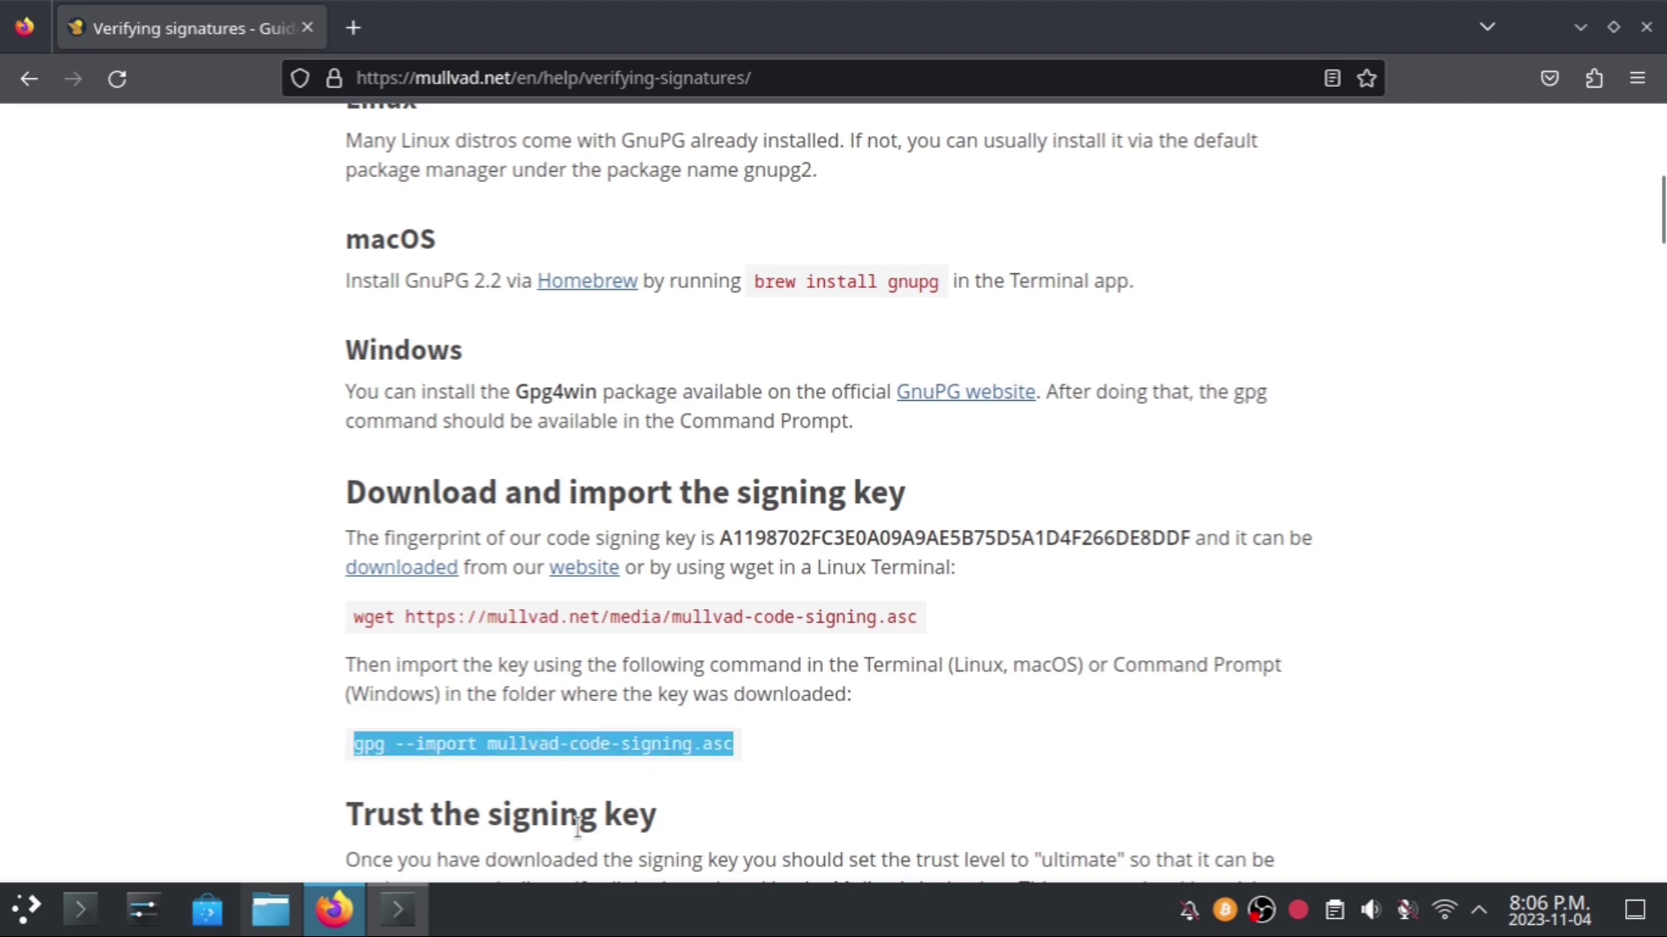
{"action": "left_click", "coordinate": [398, 910]}
{"action": "right_click", "coordinate": [976, 618]}
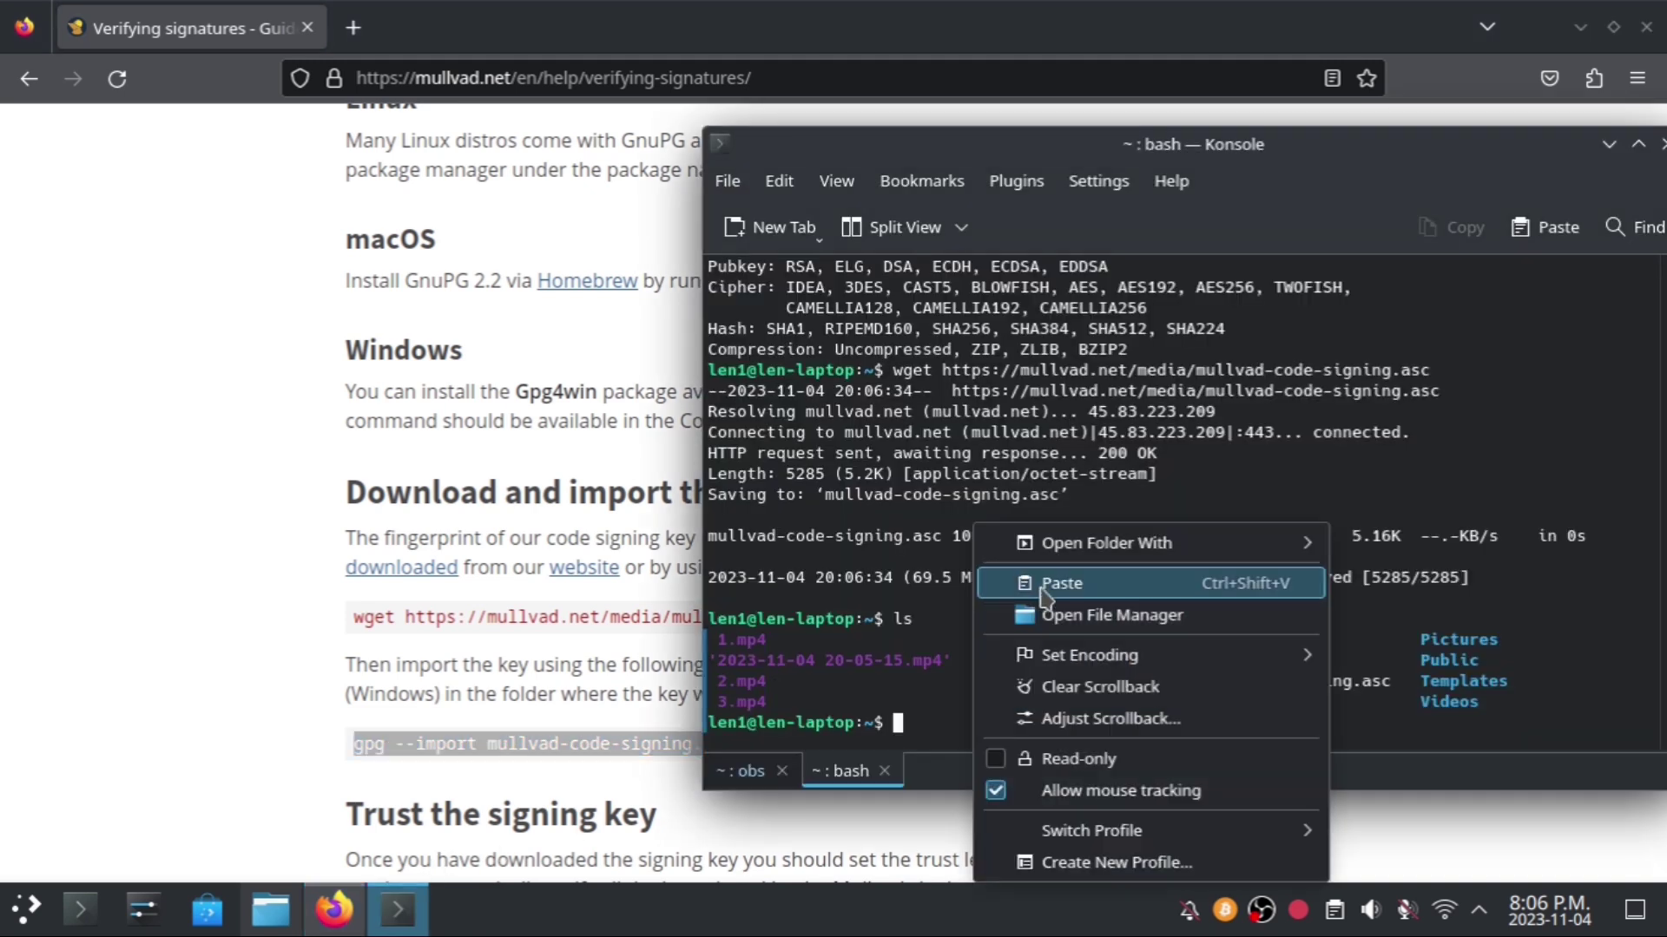
{"action": "left_click", "coordinate": [1041, 583]}
{"action": "key", "text": "Return"}
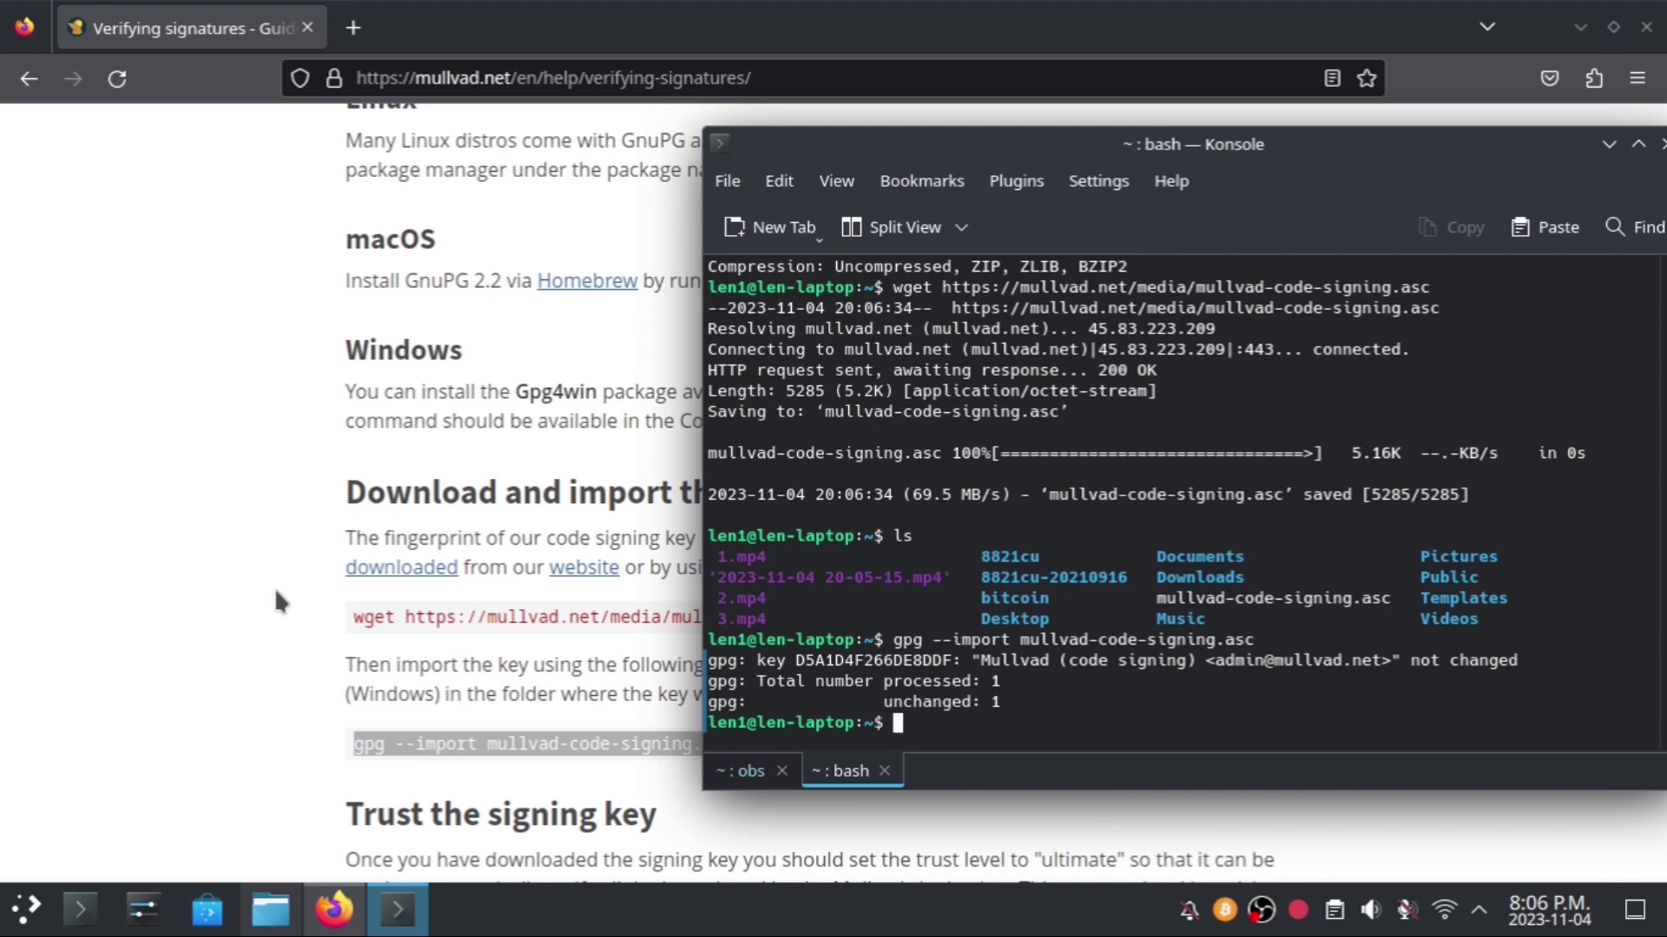
{"action": "left_click", "coordinate": [231, 583]}
- Open the Mullvad key at the gpg> prompt using the guide's gpg --edit-key command
{"action": "scroll", "coordinate": [445, 566], "scroll_direction": "down", "scroll_amount": 4}
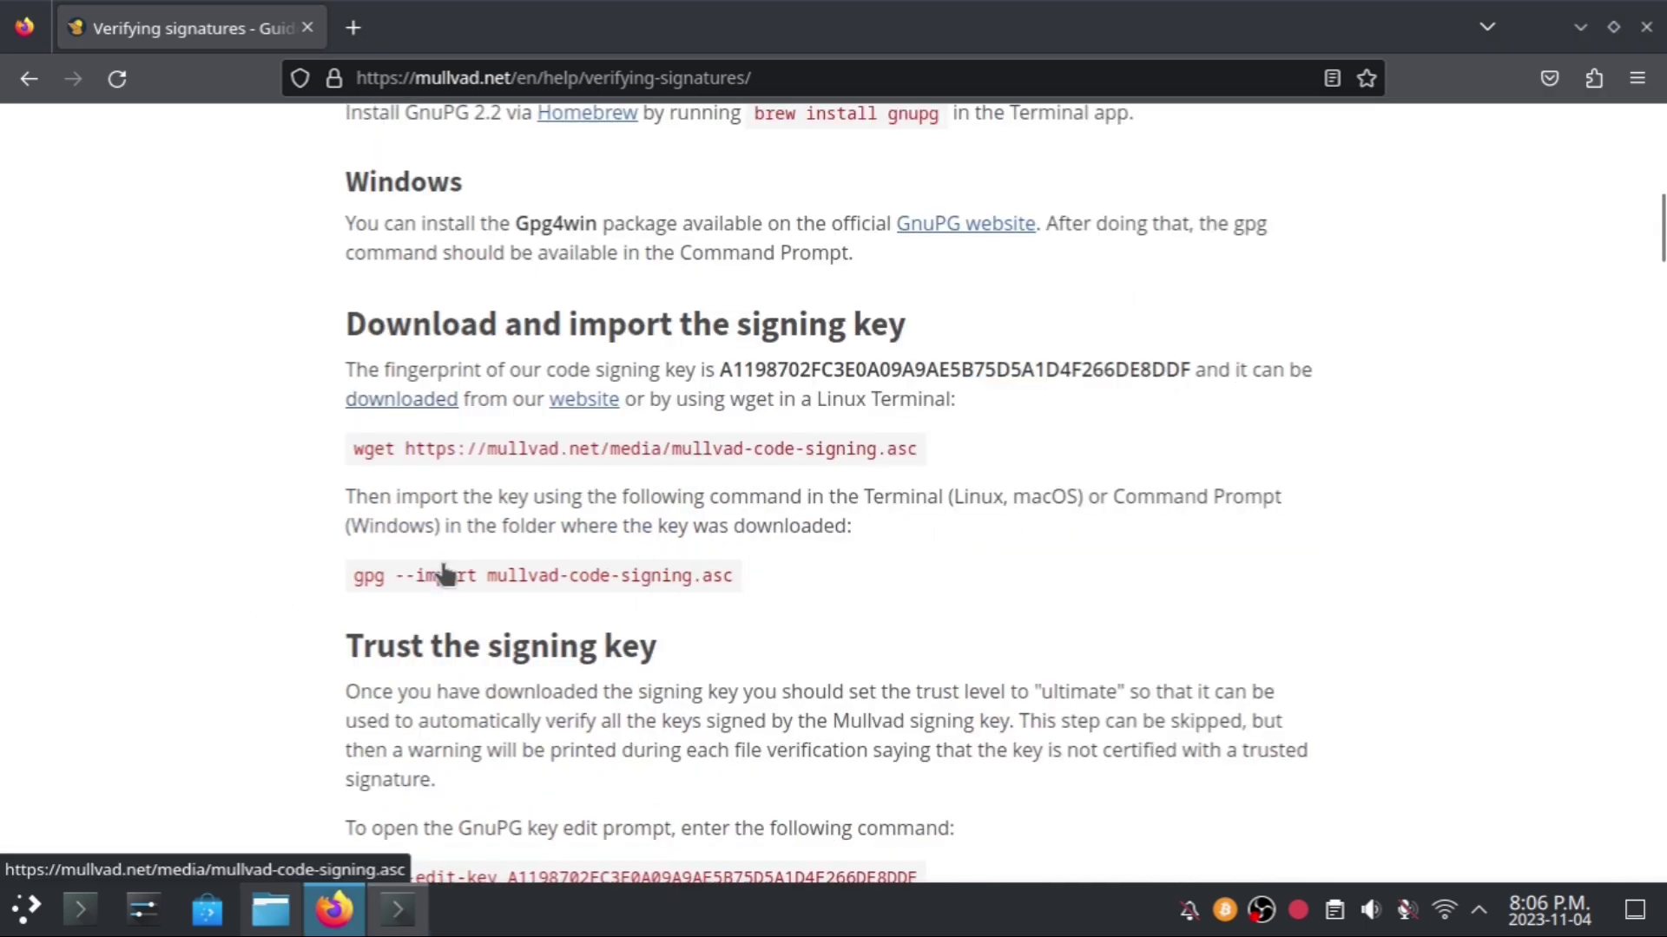
{"action": "scroll", "coordinate": [445, 563], "scroll_direction": "down", "scroll_amount": 2}
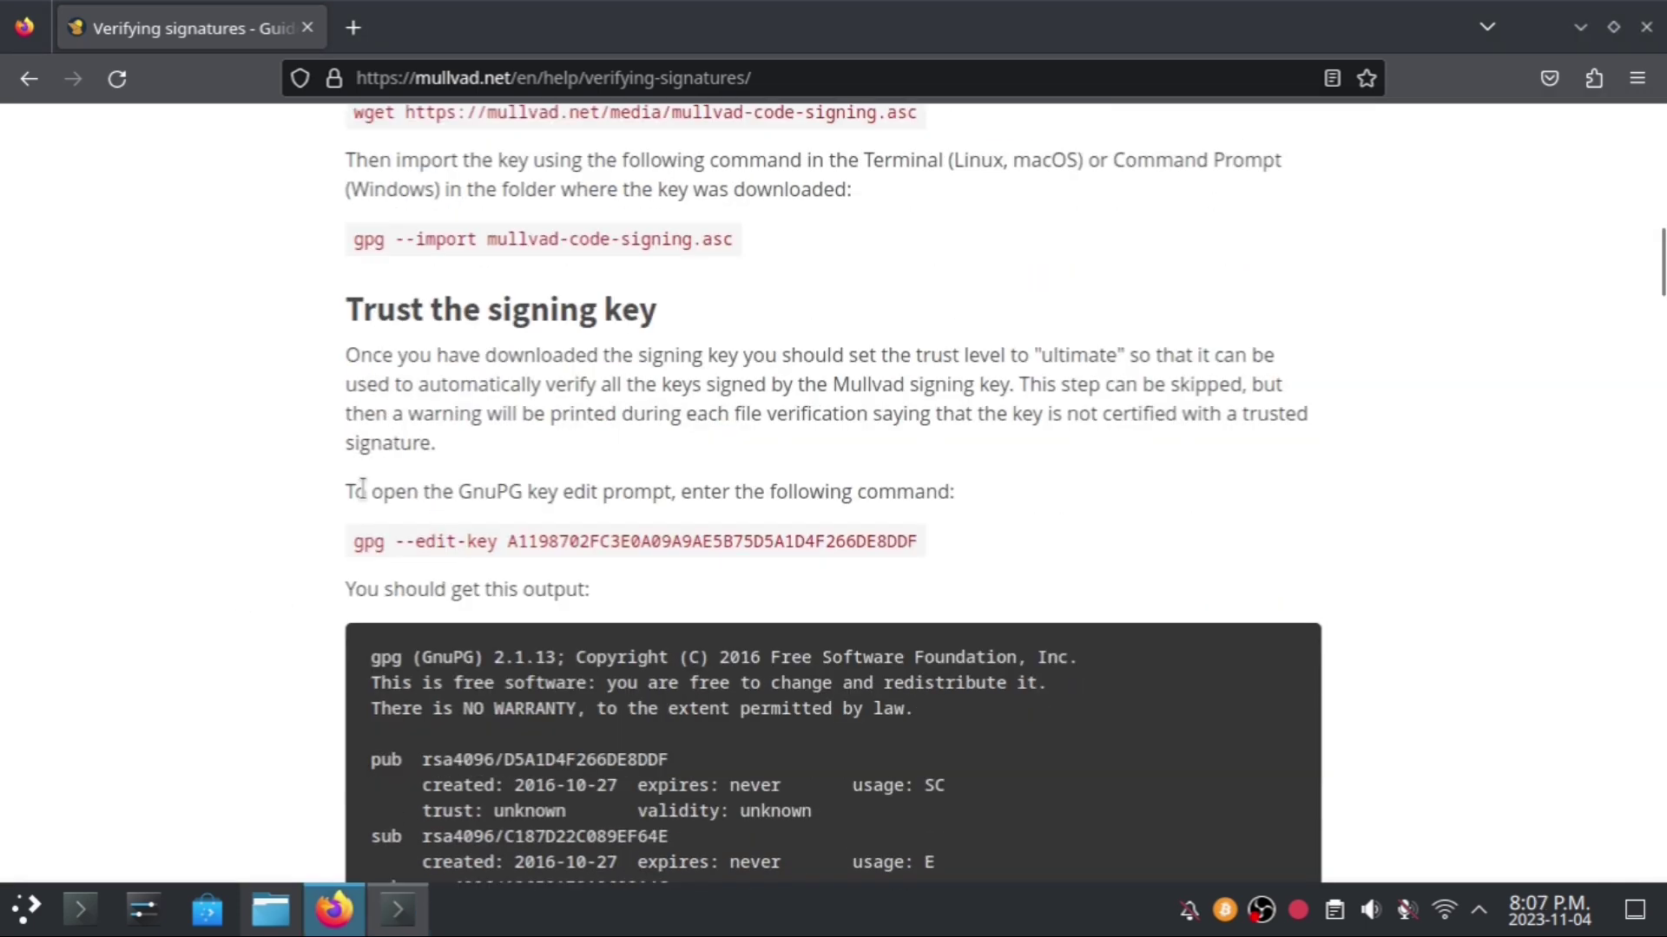
{"action": "left_click_drag", "start_coordinate": [354, 543], "coordinate": [946, 536]}
{"action": "key", "text": "ctrl+c"}
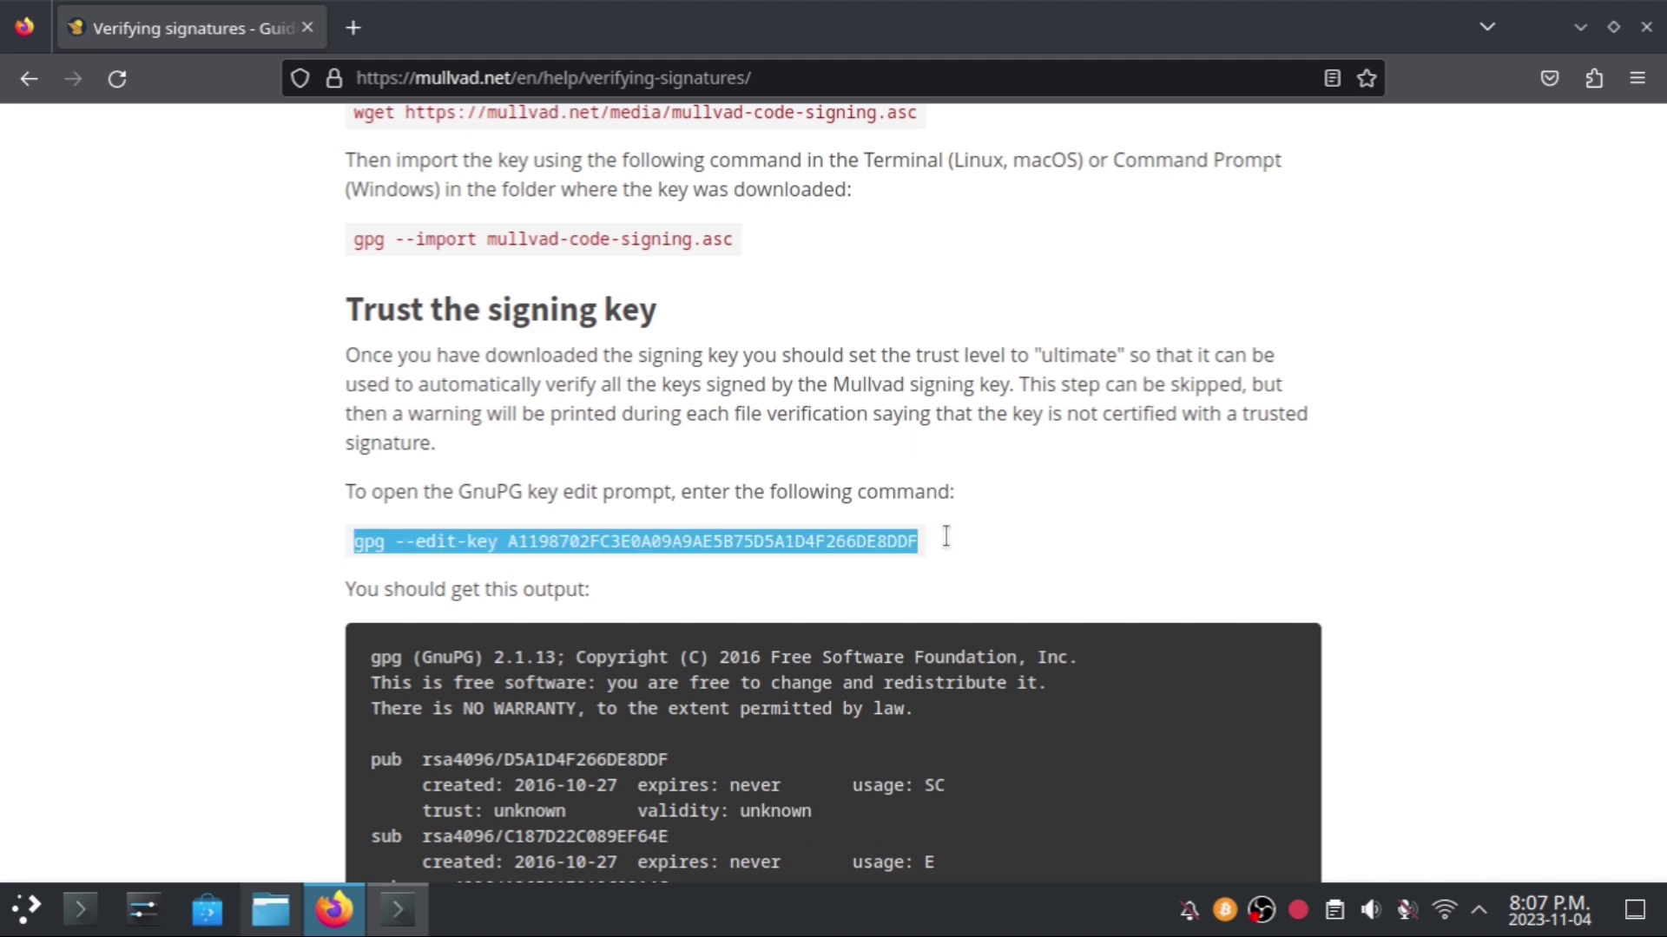
{"action": "key", "text": "alt+Tab"}
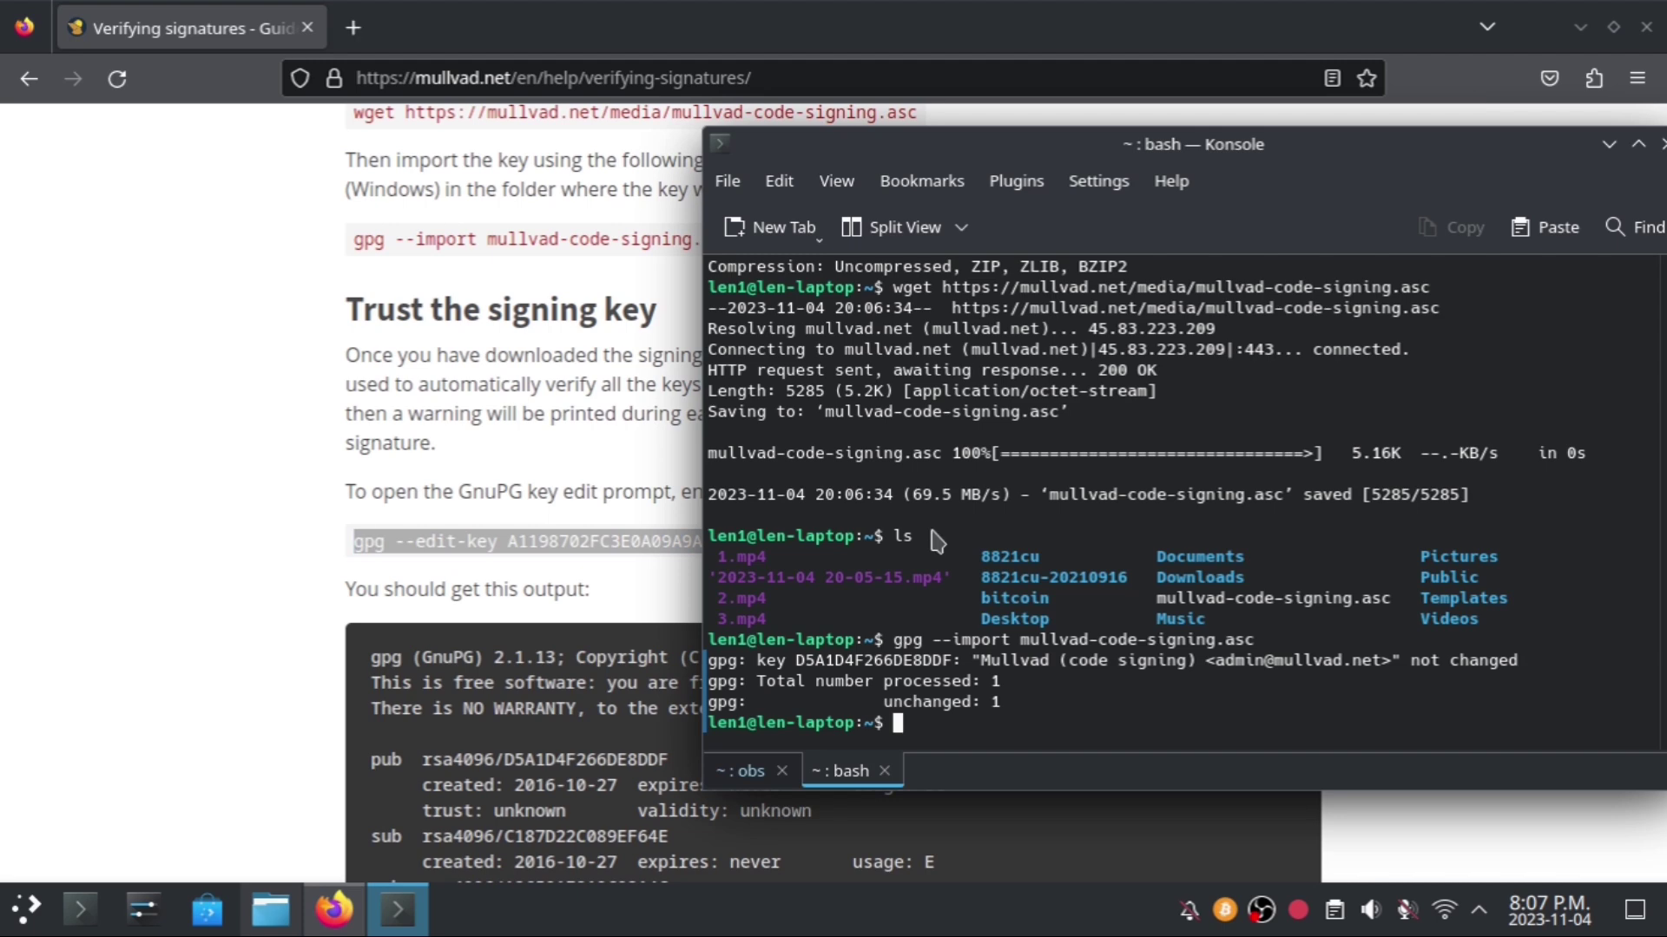
{"action": "right_click", "coordinate": [937, 527]}
{"action": "left_click", "coordinate": [1013, 580]}
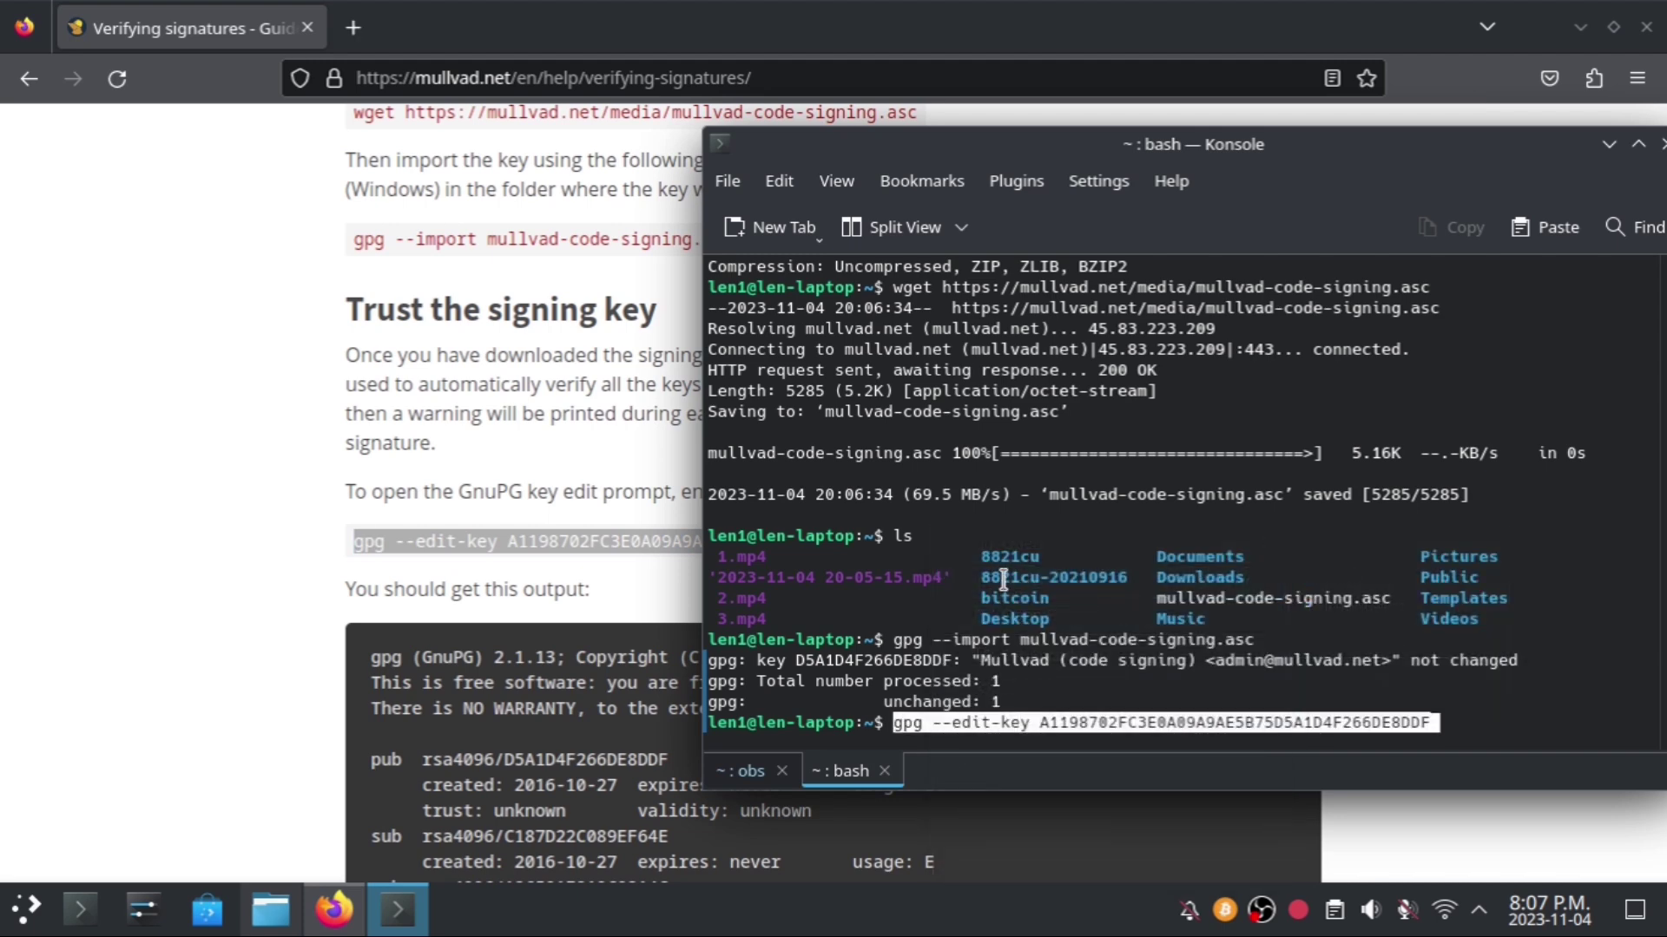
{"action": "key", "text": "Return"}
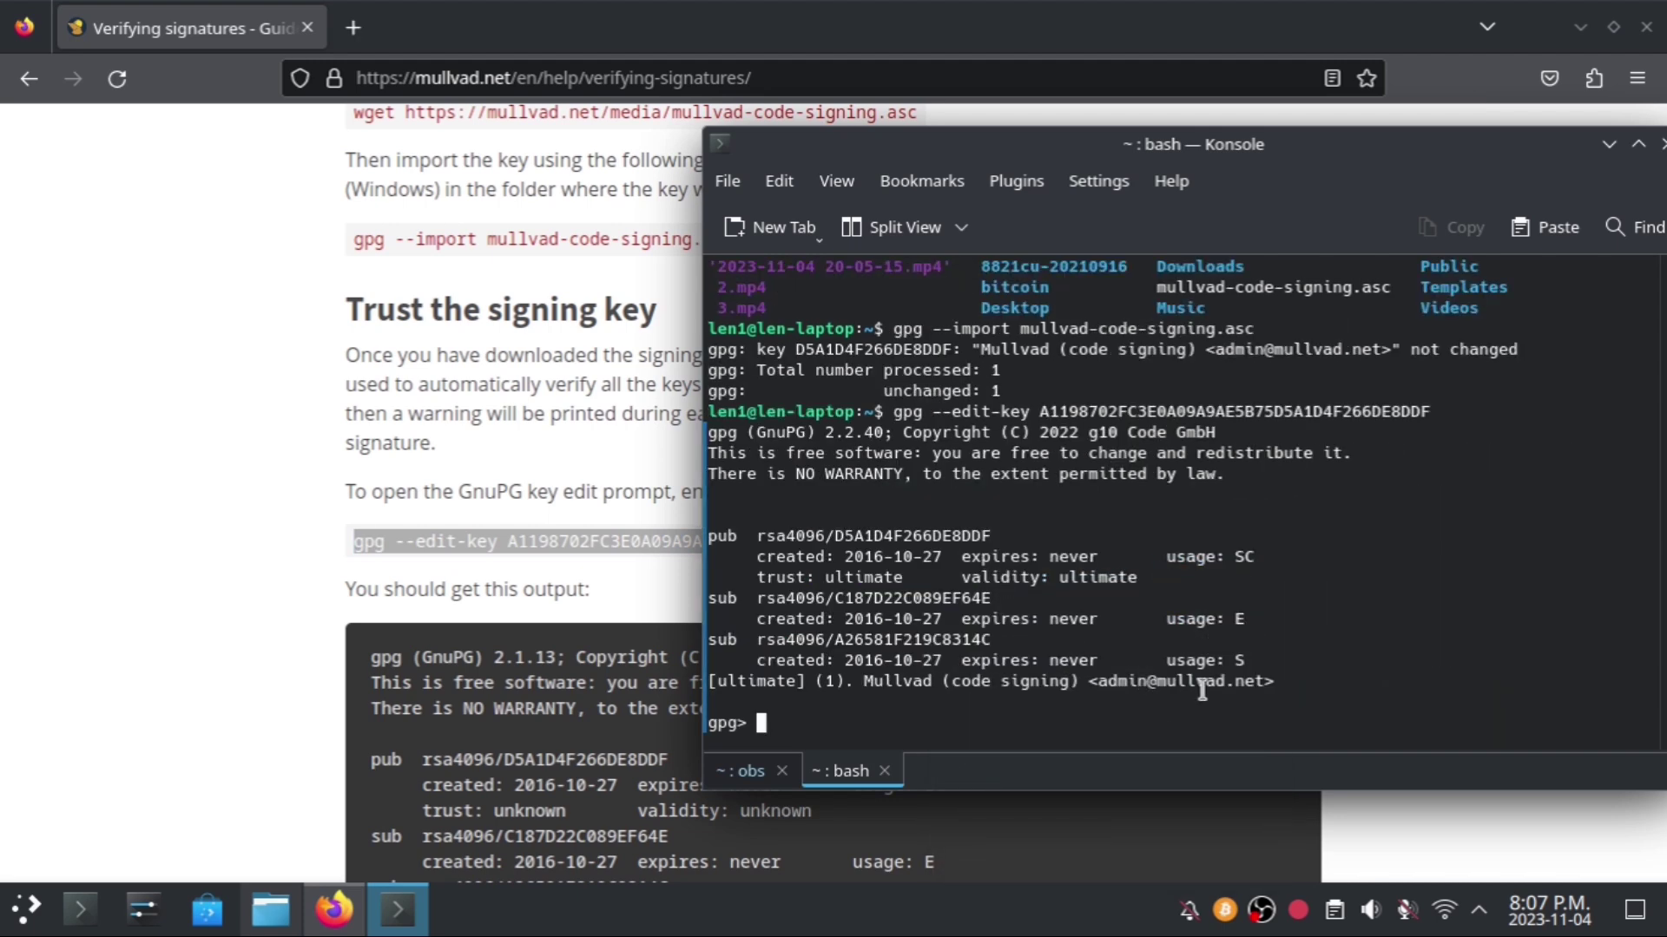
- Reposition the Konsole window and scroll the guide to the 'Trust the signing key' section
{"action": "left_click", "coordinate": [60, 551]}
{"action": "scroll", "coordinate": [60, 552], "scroll_direction": "down", "scroll_amount": 2}
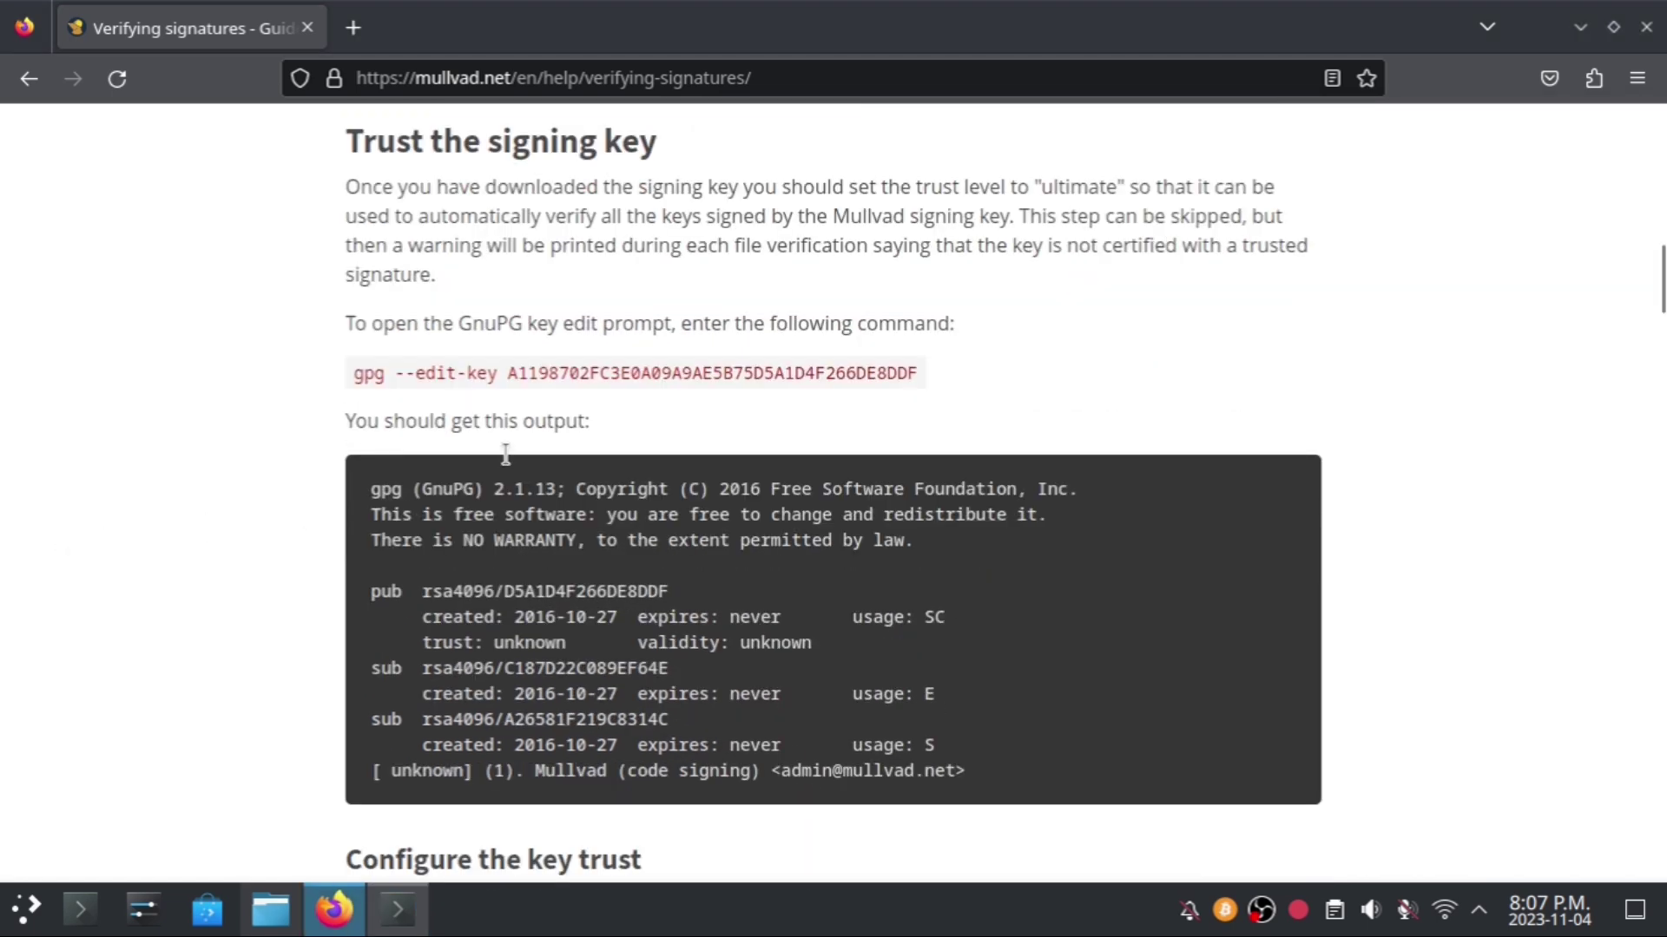
{"action": "key", "text": "alt+Tab"}
{"action": "left_click_drag", "start_coordinate": [997, 153], "coordinate": [1355, 174]}
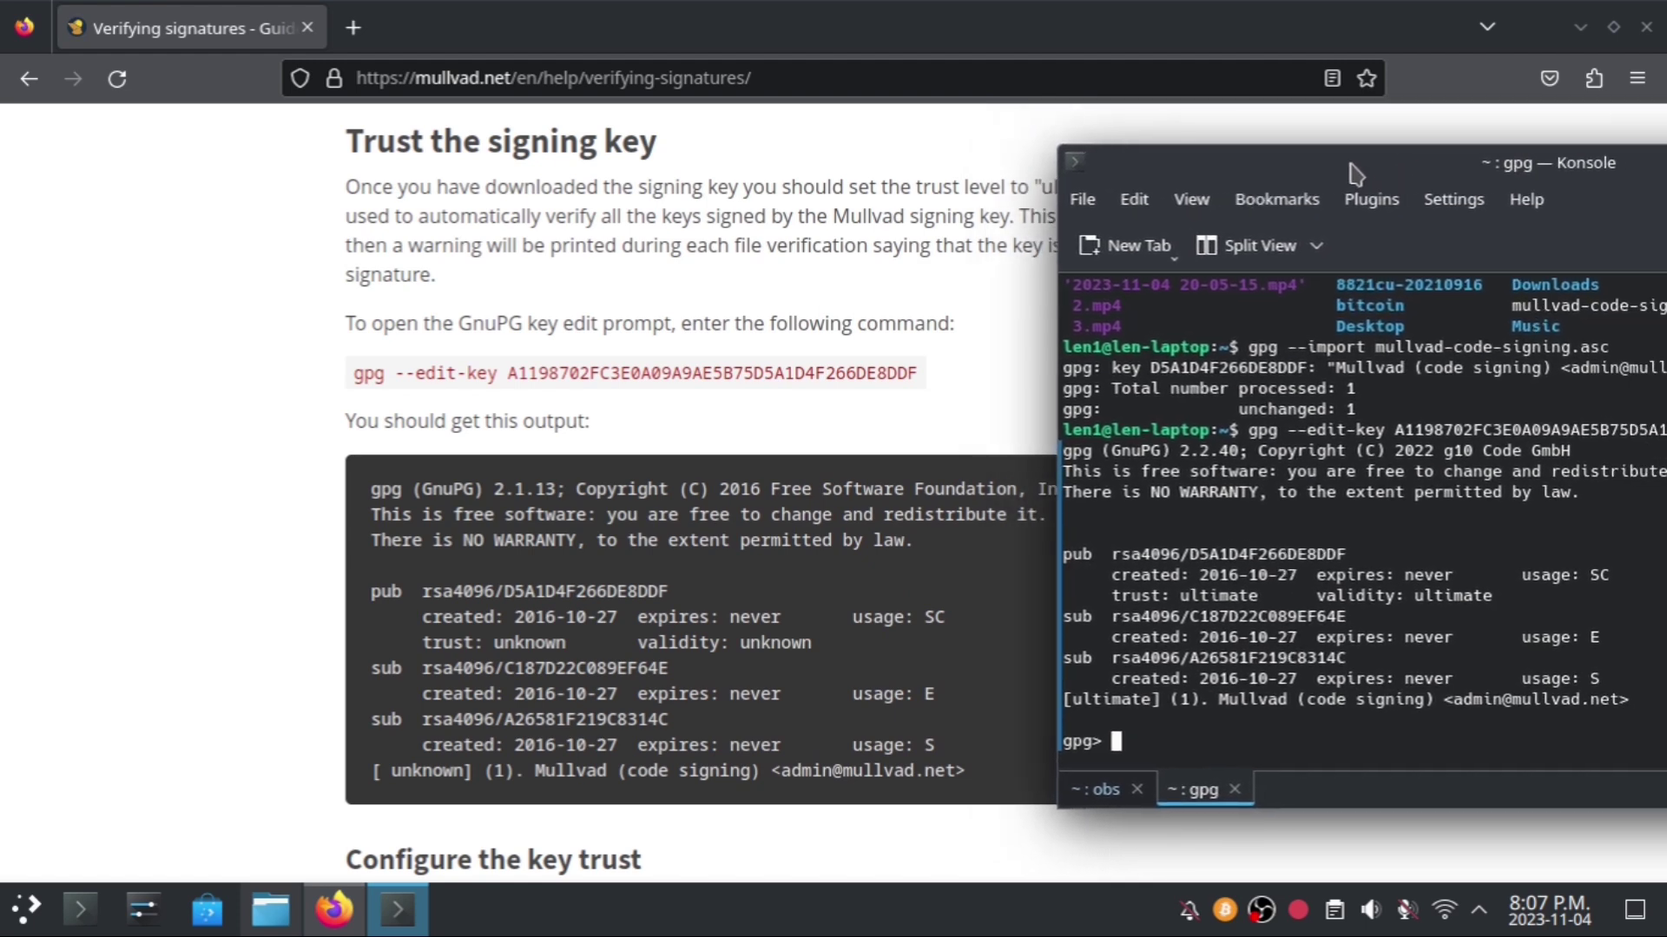
{"action": "left_click_drag", "start_coordinate": [1355, 174], "coordinate": [1313, 163]}
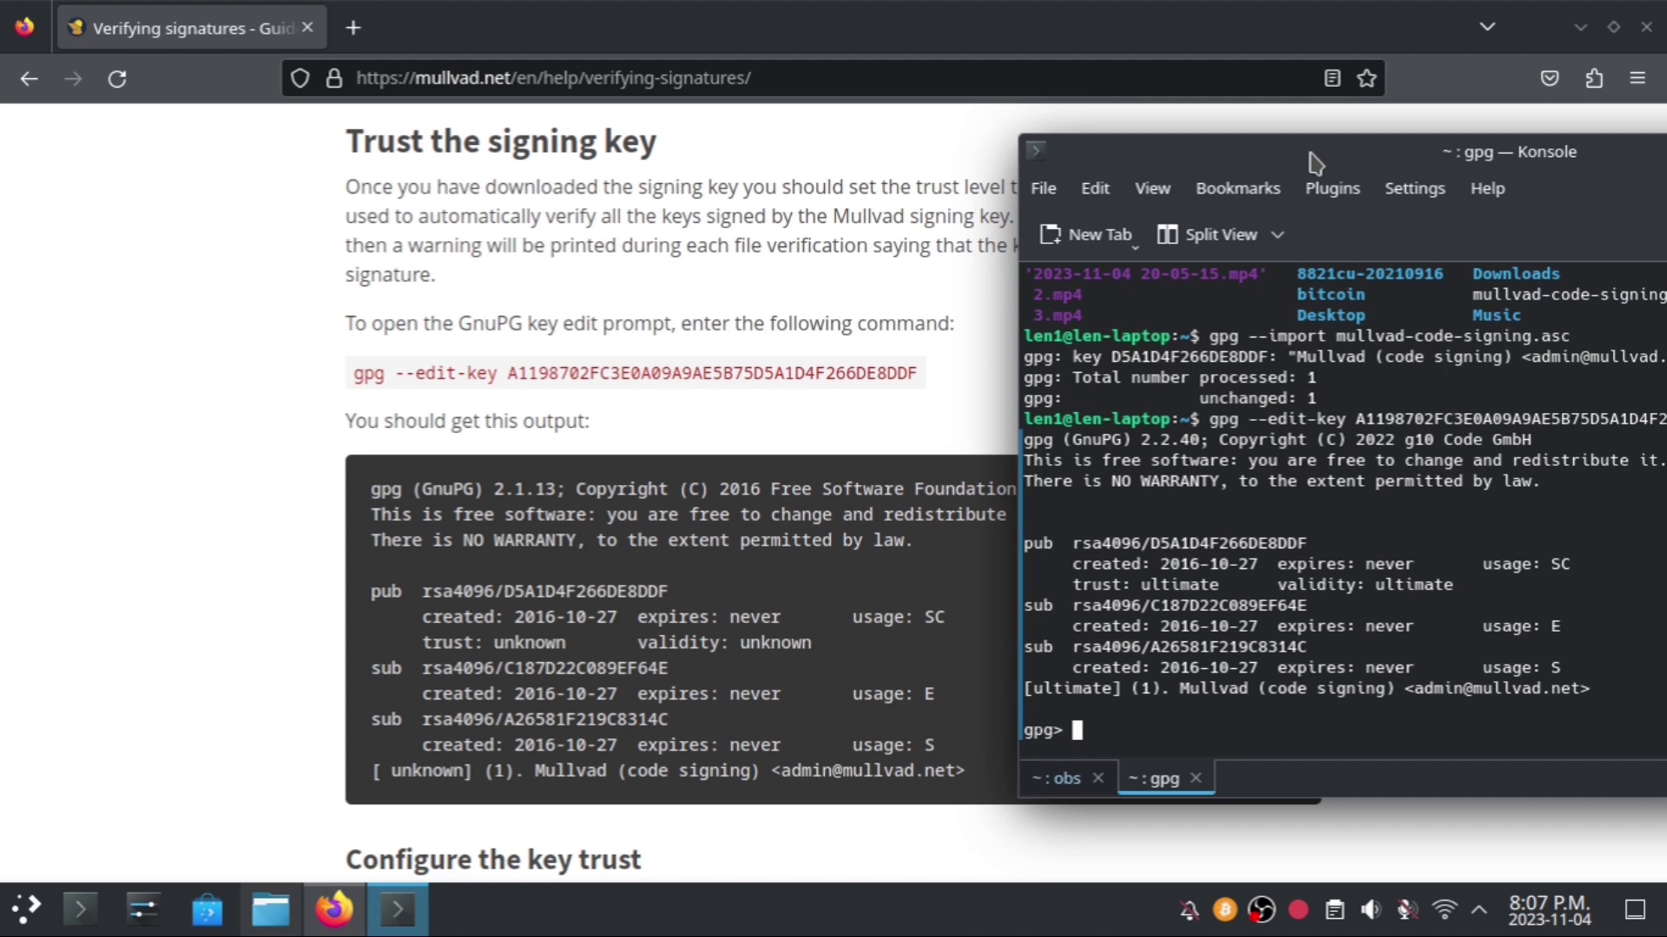
{"action": "left_click_drag", "start_coordinate": [1314, 162], "coordinate": [773, 189]}
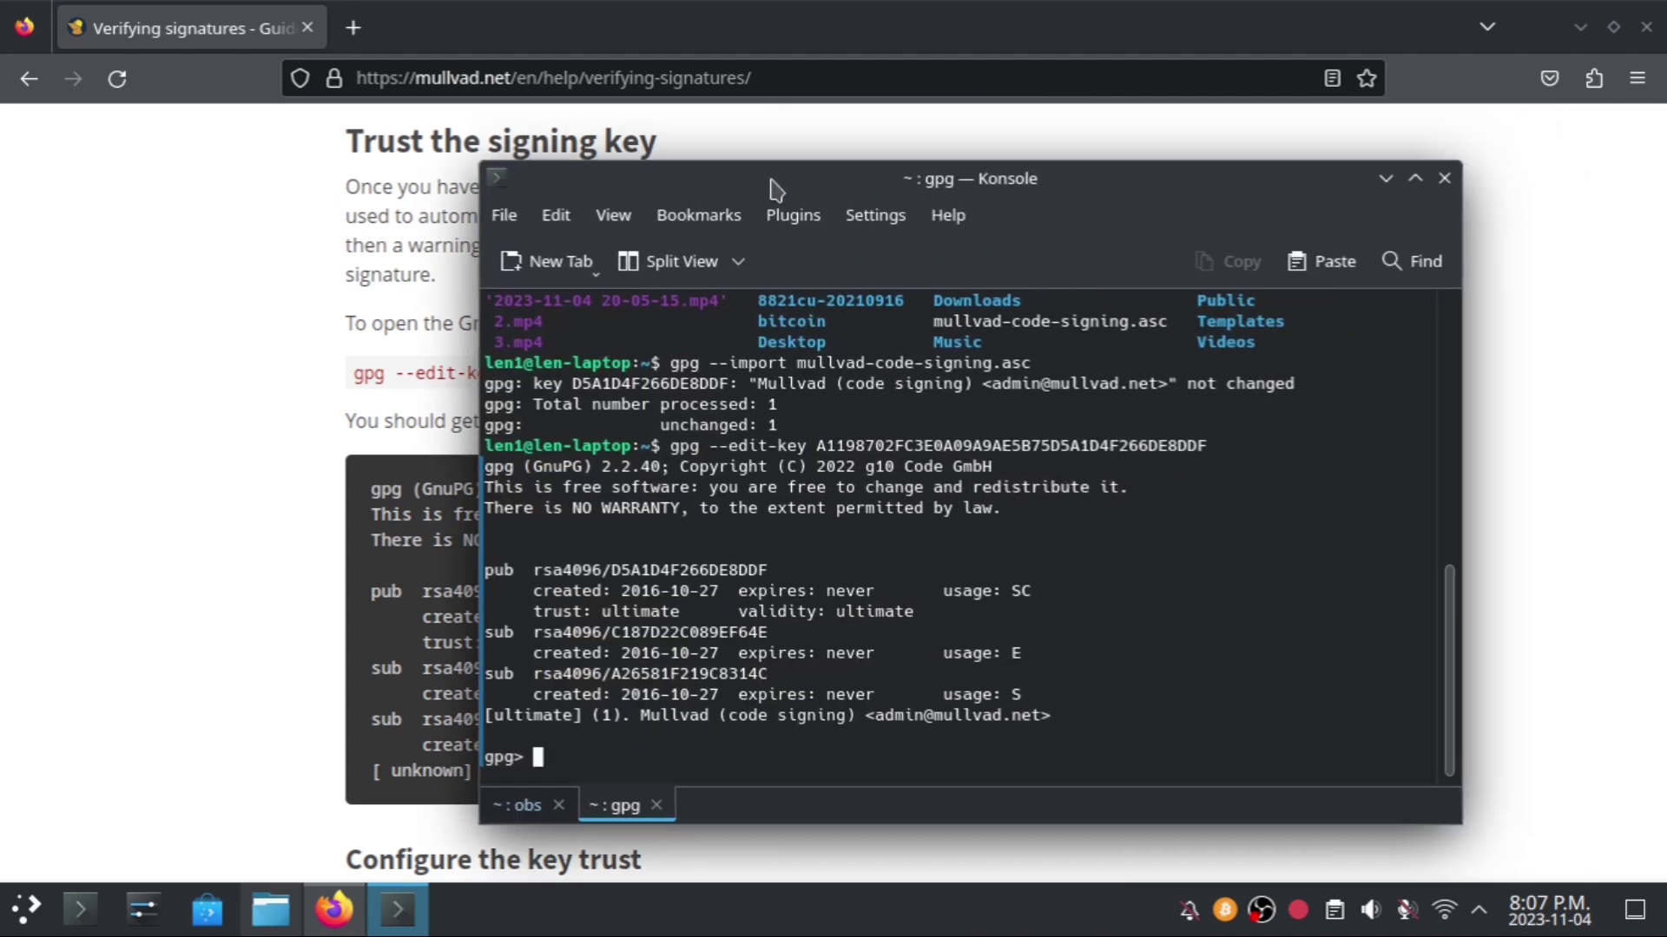
{"action": "left_click", "coordinate": [67, 570]}
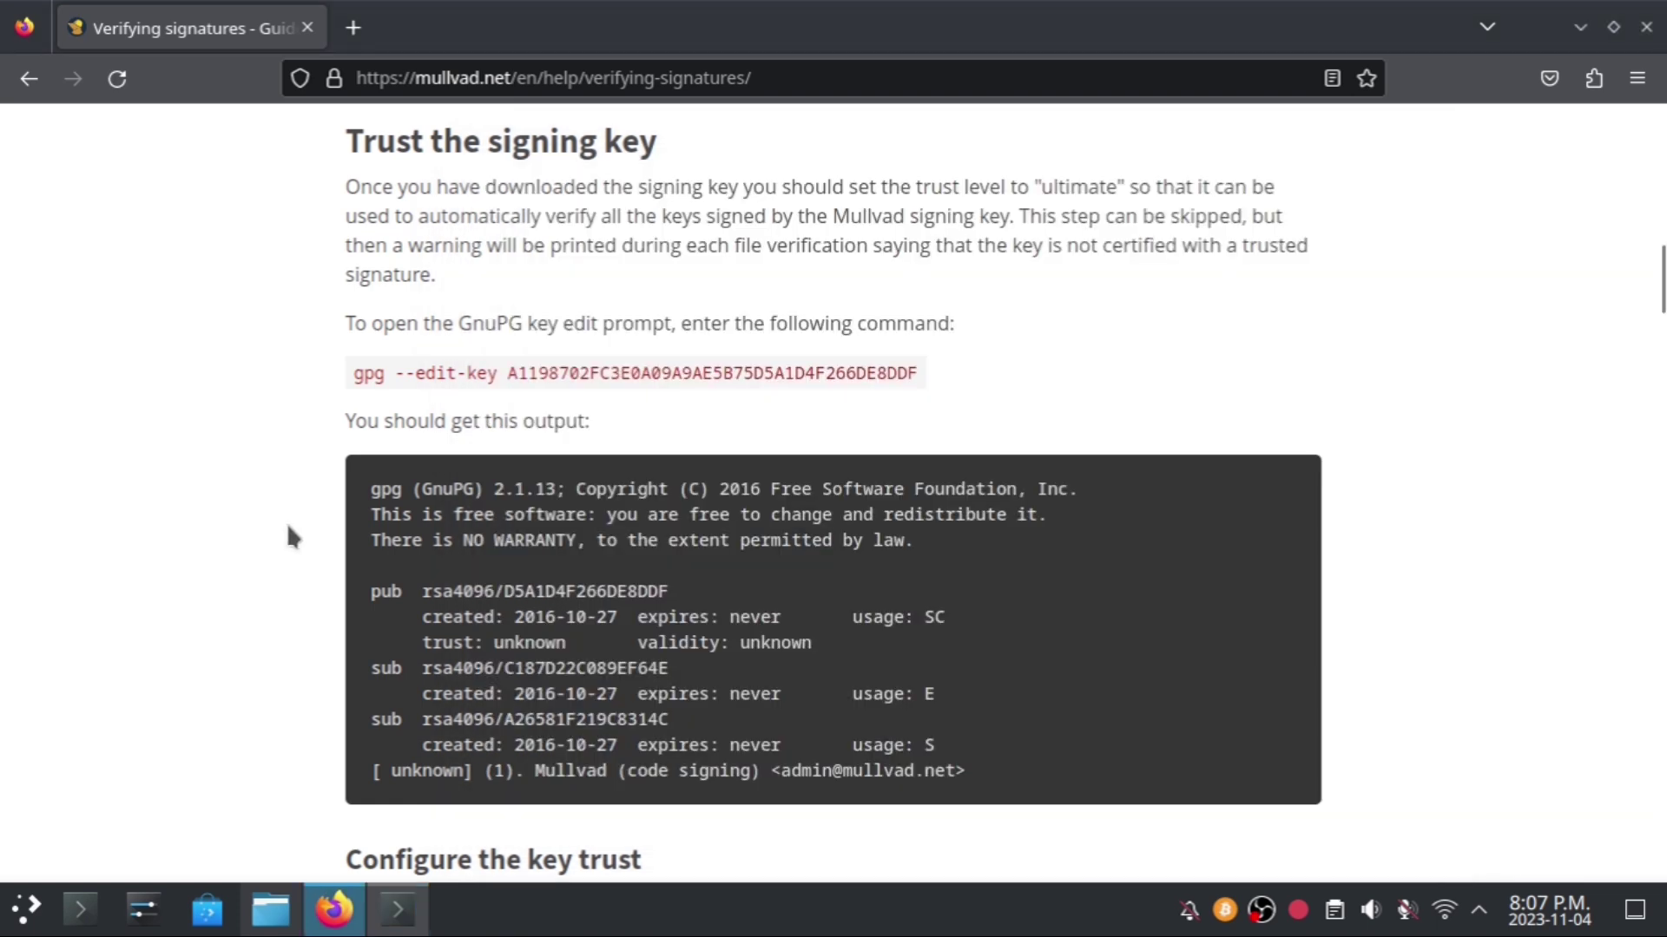
{"action": "scroll", "coordinate": [291, 520], "scroll_direction": "down", "scroll_amount": 2}
- Set the Mullvad key's trust to 5 (ultimate) with the trust command and confirm with y
{"action": "key", "text": "alt+Tab"}
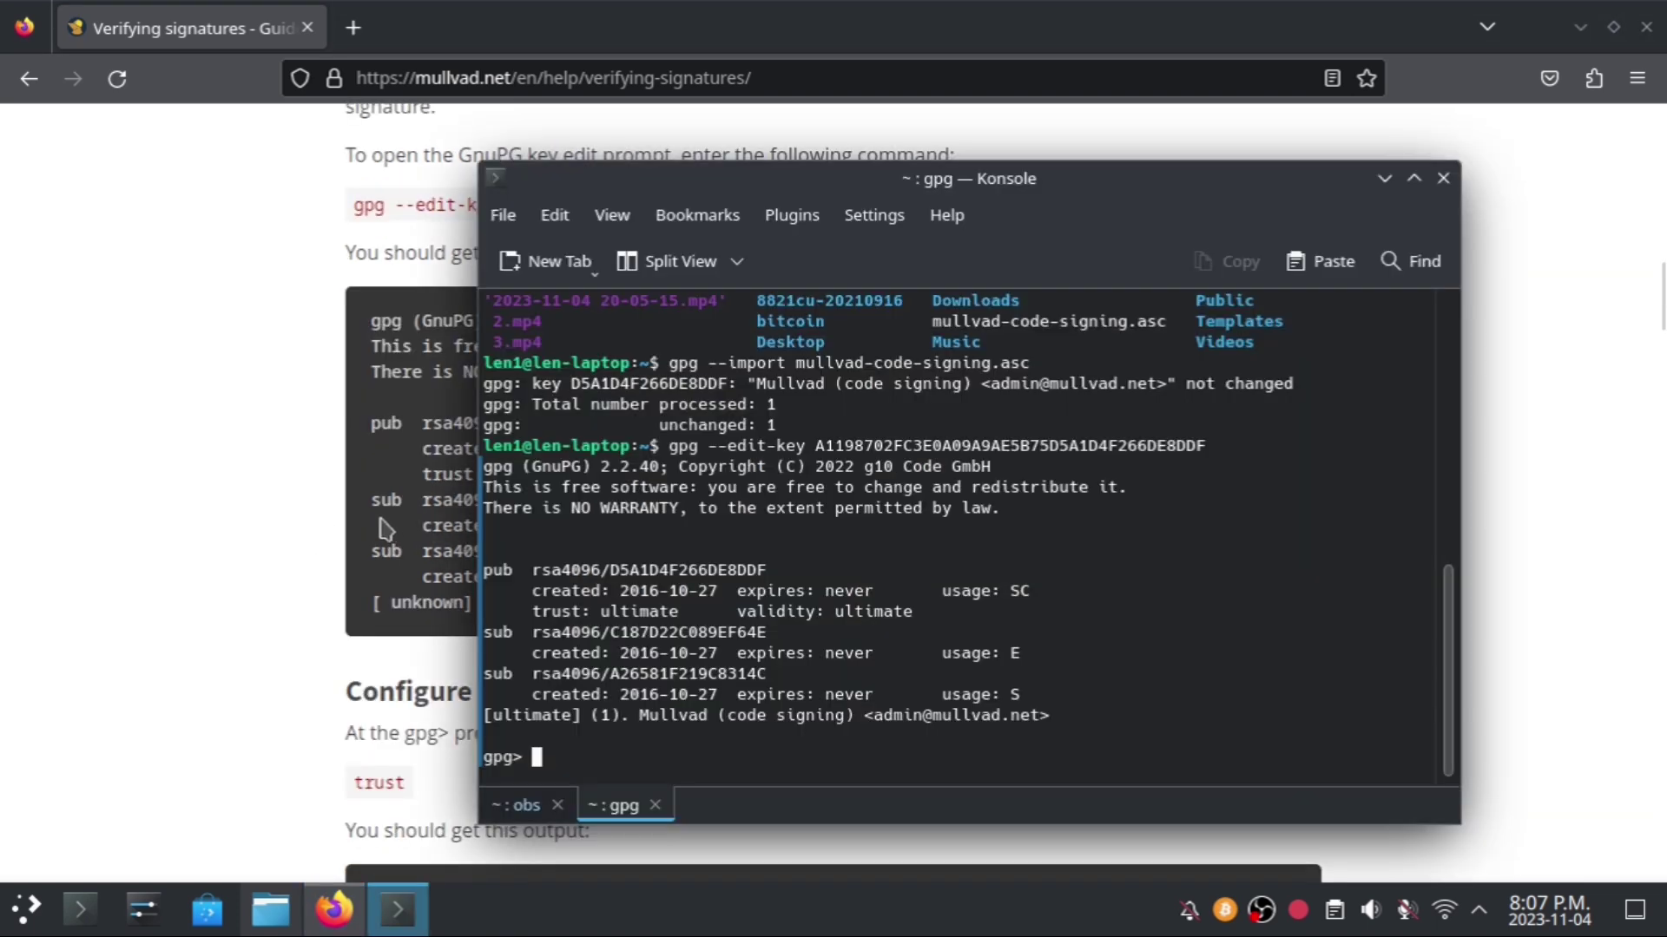
{"action": "type", "text": "trudy"}
{"action": "key", "text": "BackSpace"}
{"action": "type", "text": "trust"}
{"action": "key", "text": "Return"}
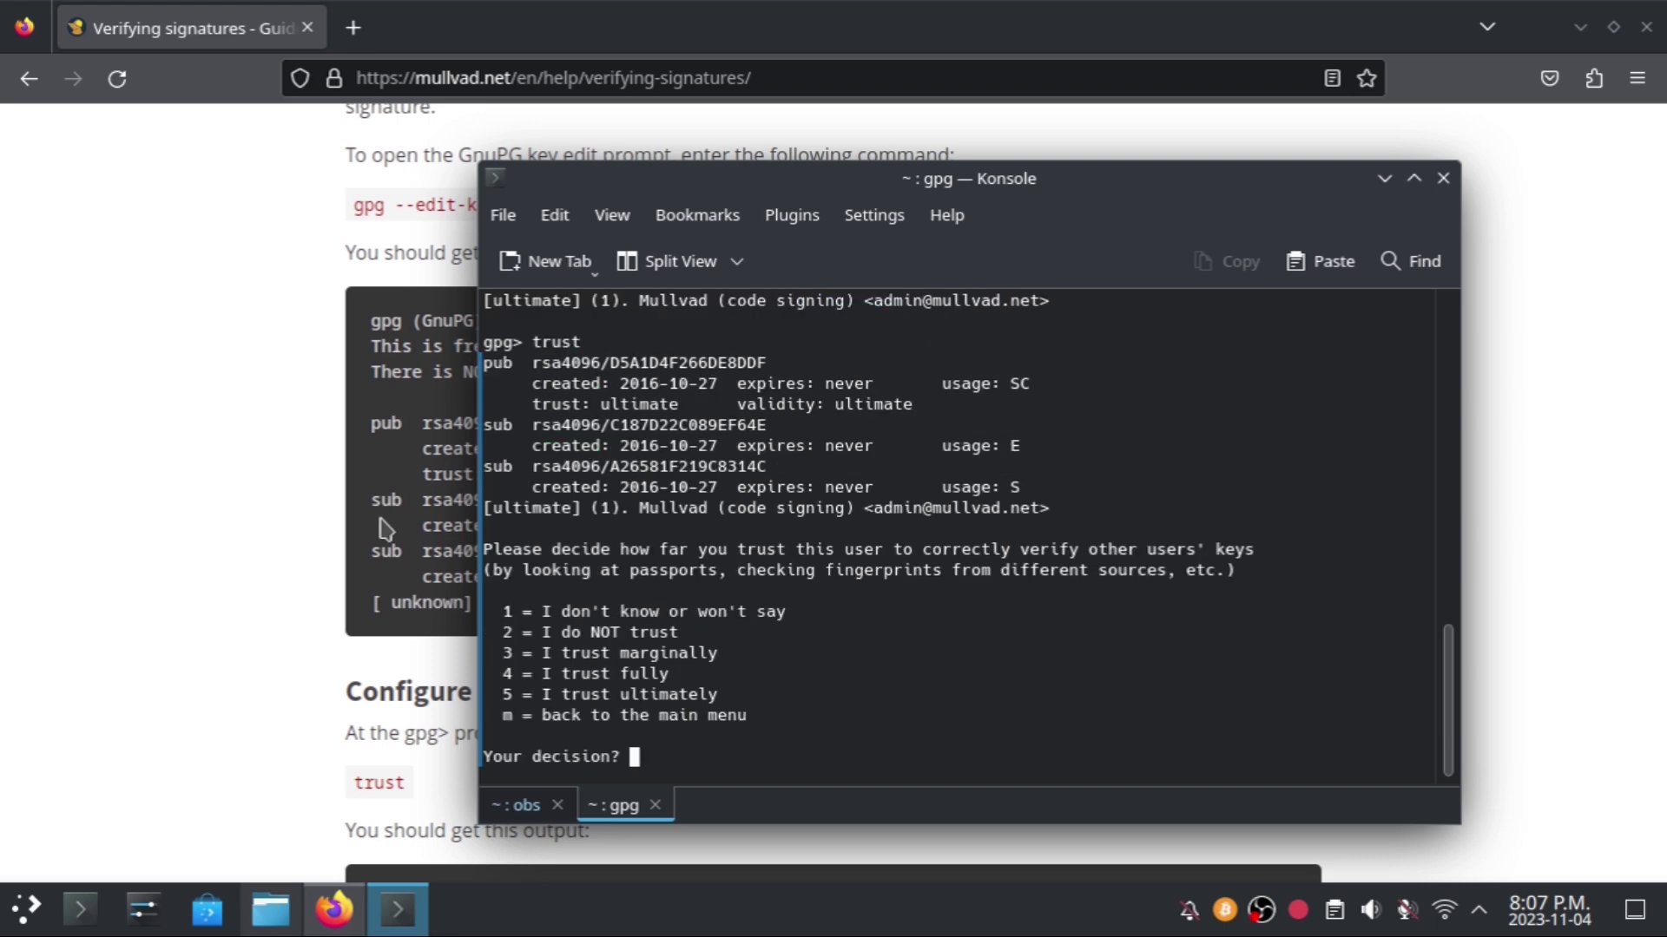
{"action": "type", "text": "5"}
{"action": "key", "text": "Return"}
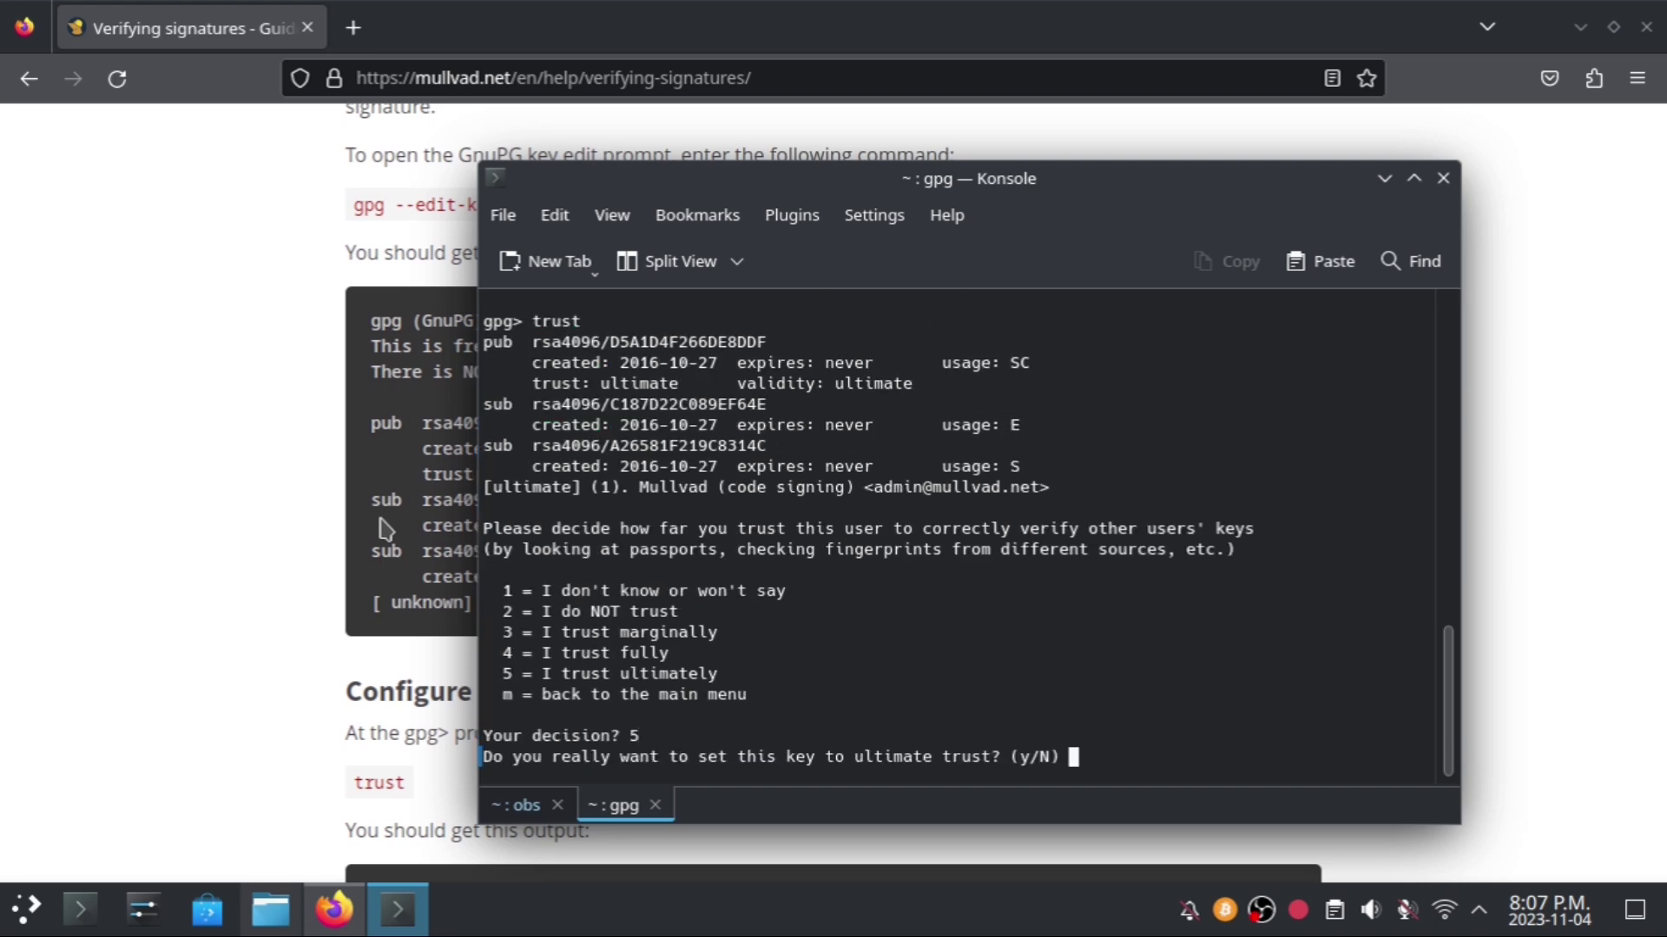
{"action": "type", "text": "y"}
{"action": "key", "text": "Return"}
- Compare the Konsole trust output against the guide's expected result
{"action": "left_click", "coordinate": [137, 501]}
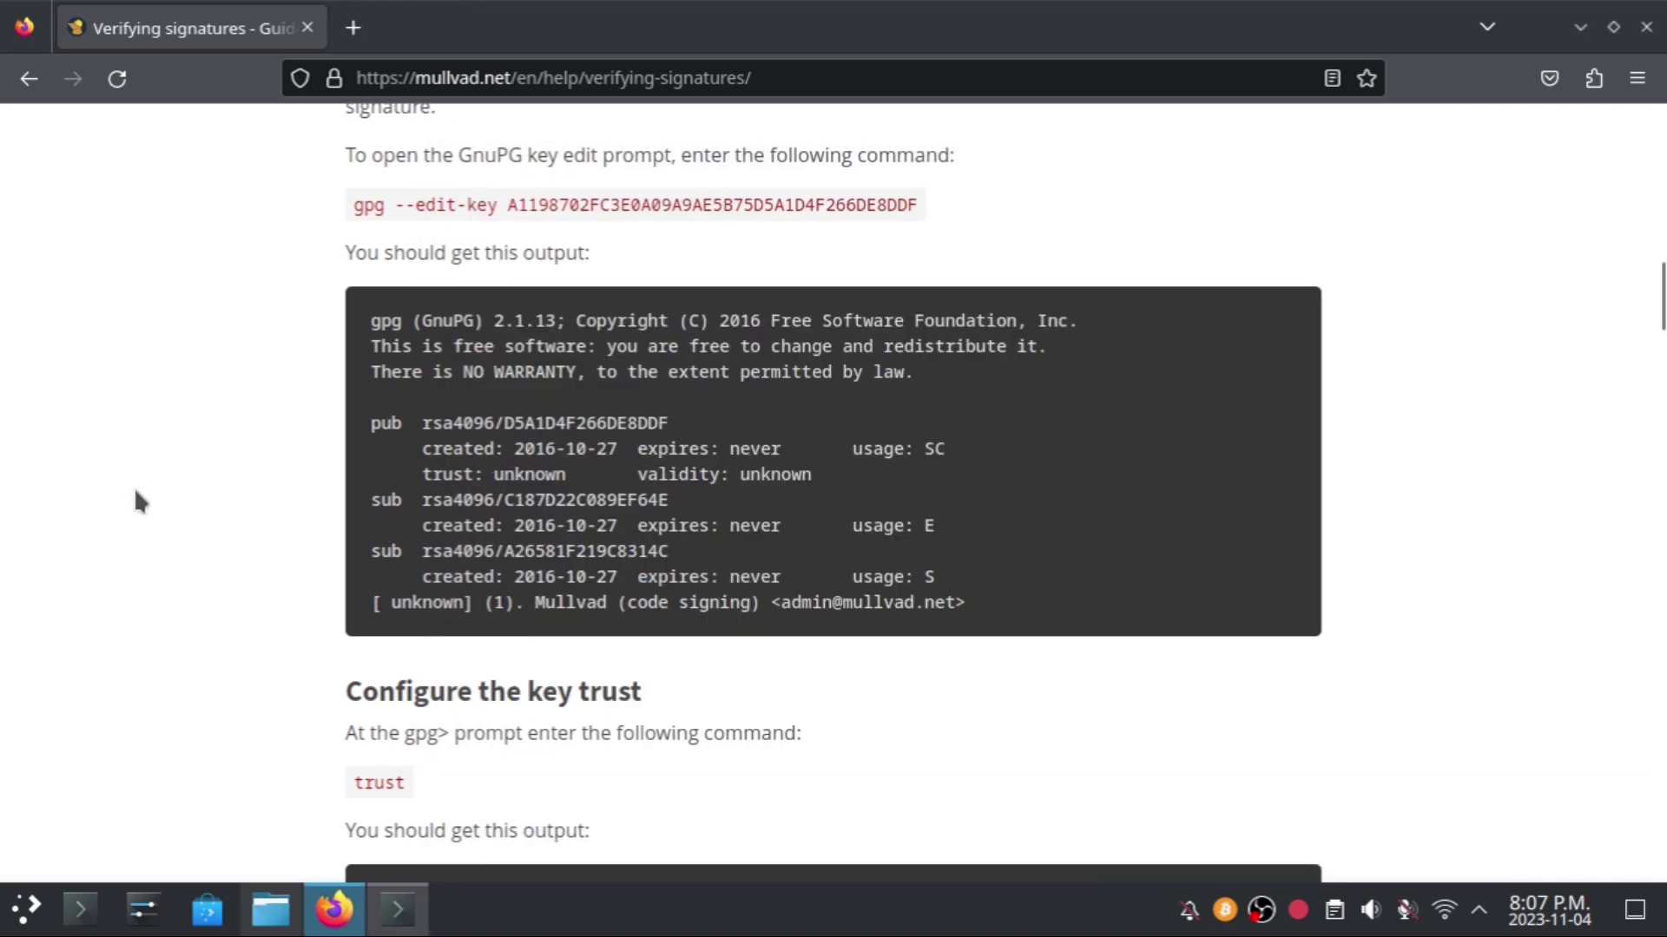
{"action": "scroll", "coordinate": [135, 502], "scroll_direction": "down", "scroll_amount": 8}
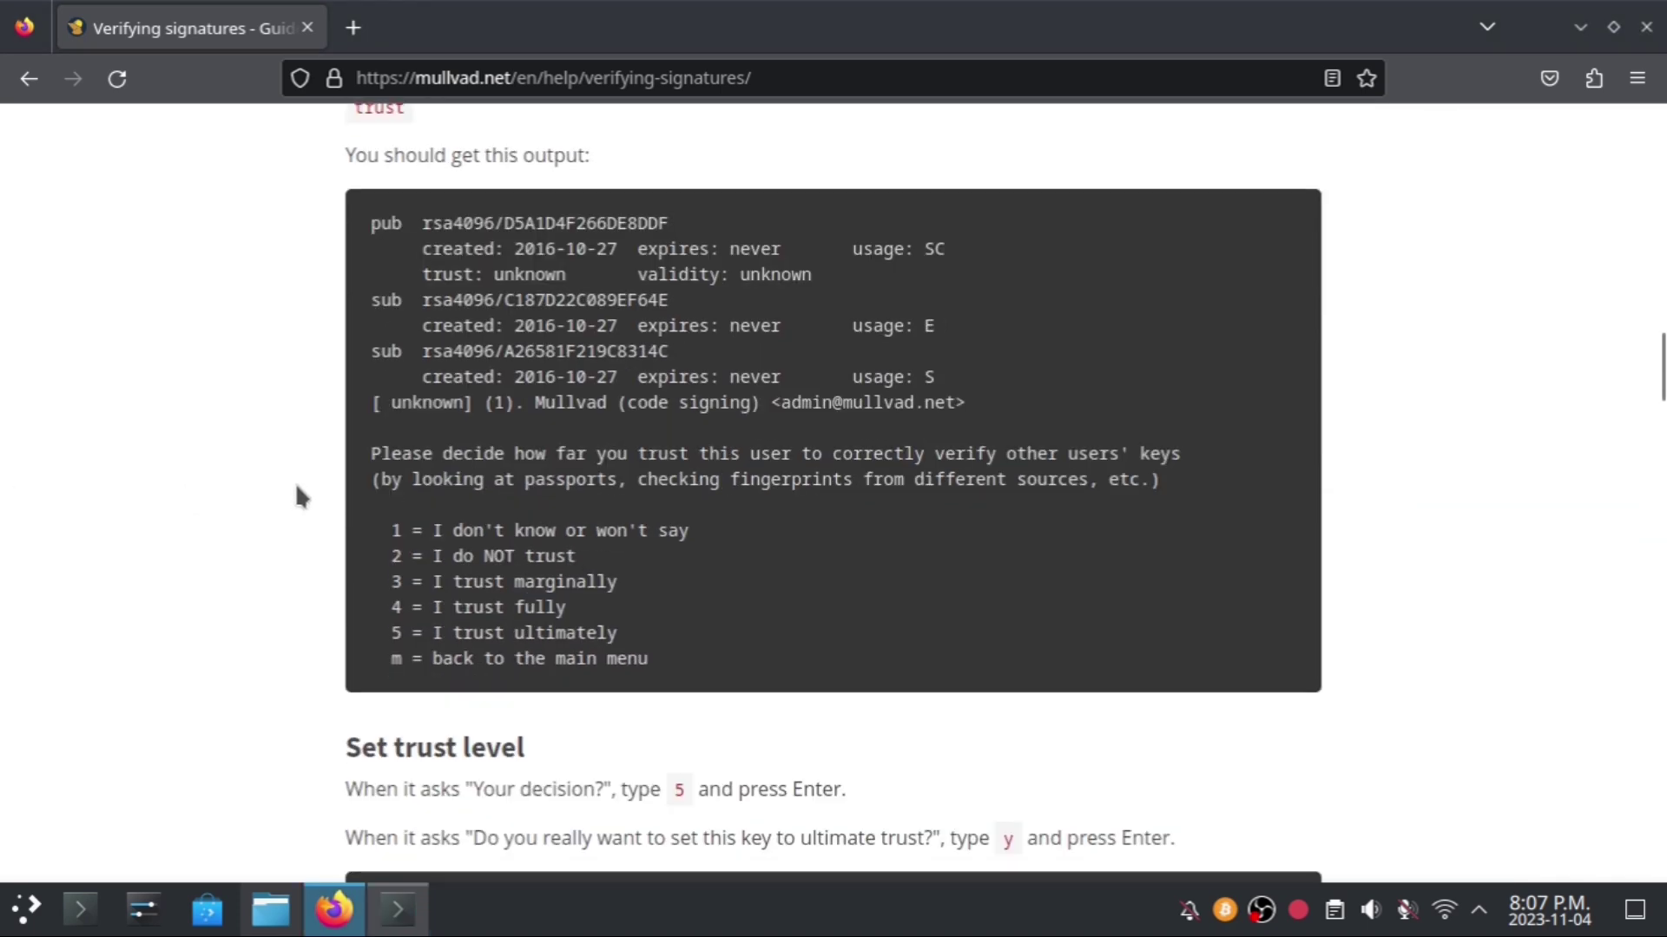
{"action": "scroll", "coordinate": [296, 497], "scroll_direction": "down", "scroll_amount": 5}
{"action": "key", "text": "alt+Tab"}
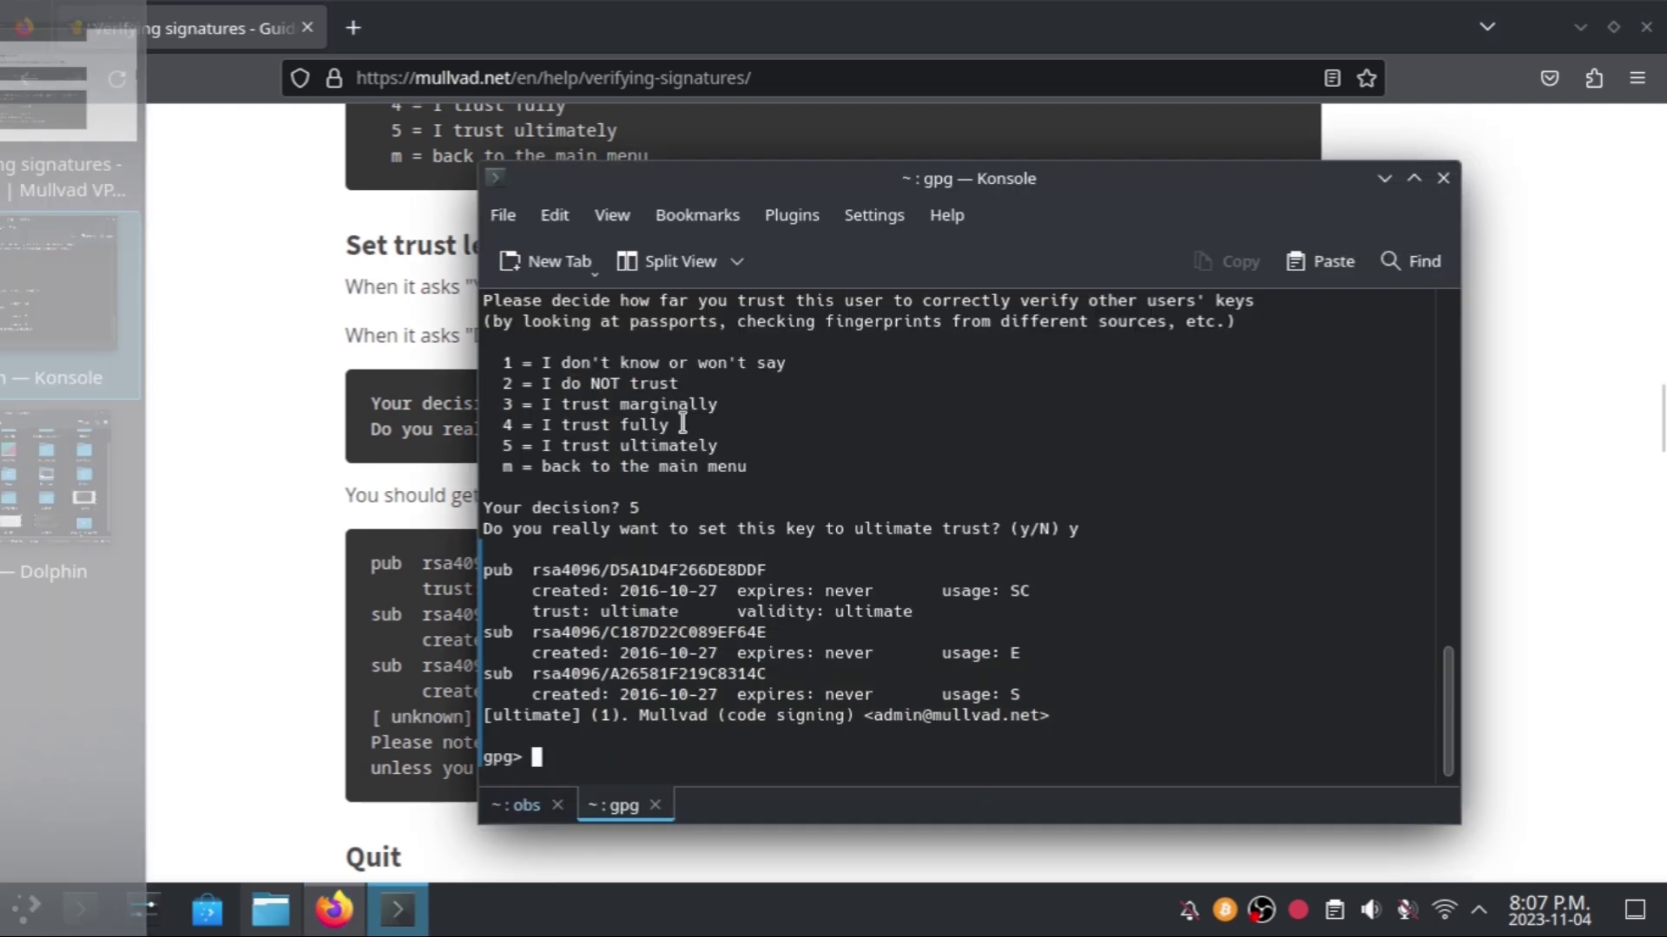
{"action": "left_click", "coordinate": [114, 436]}
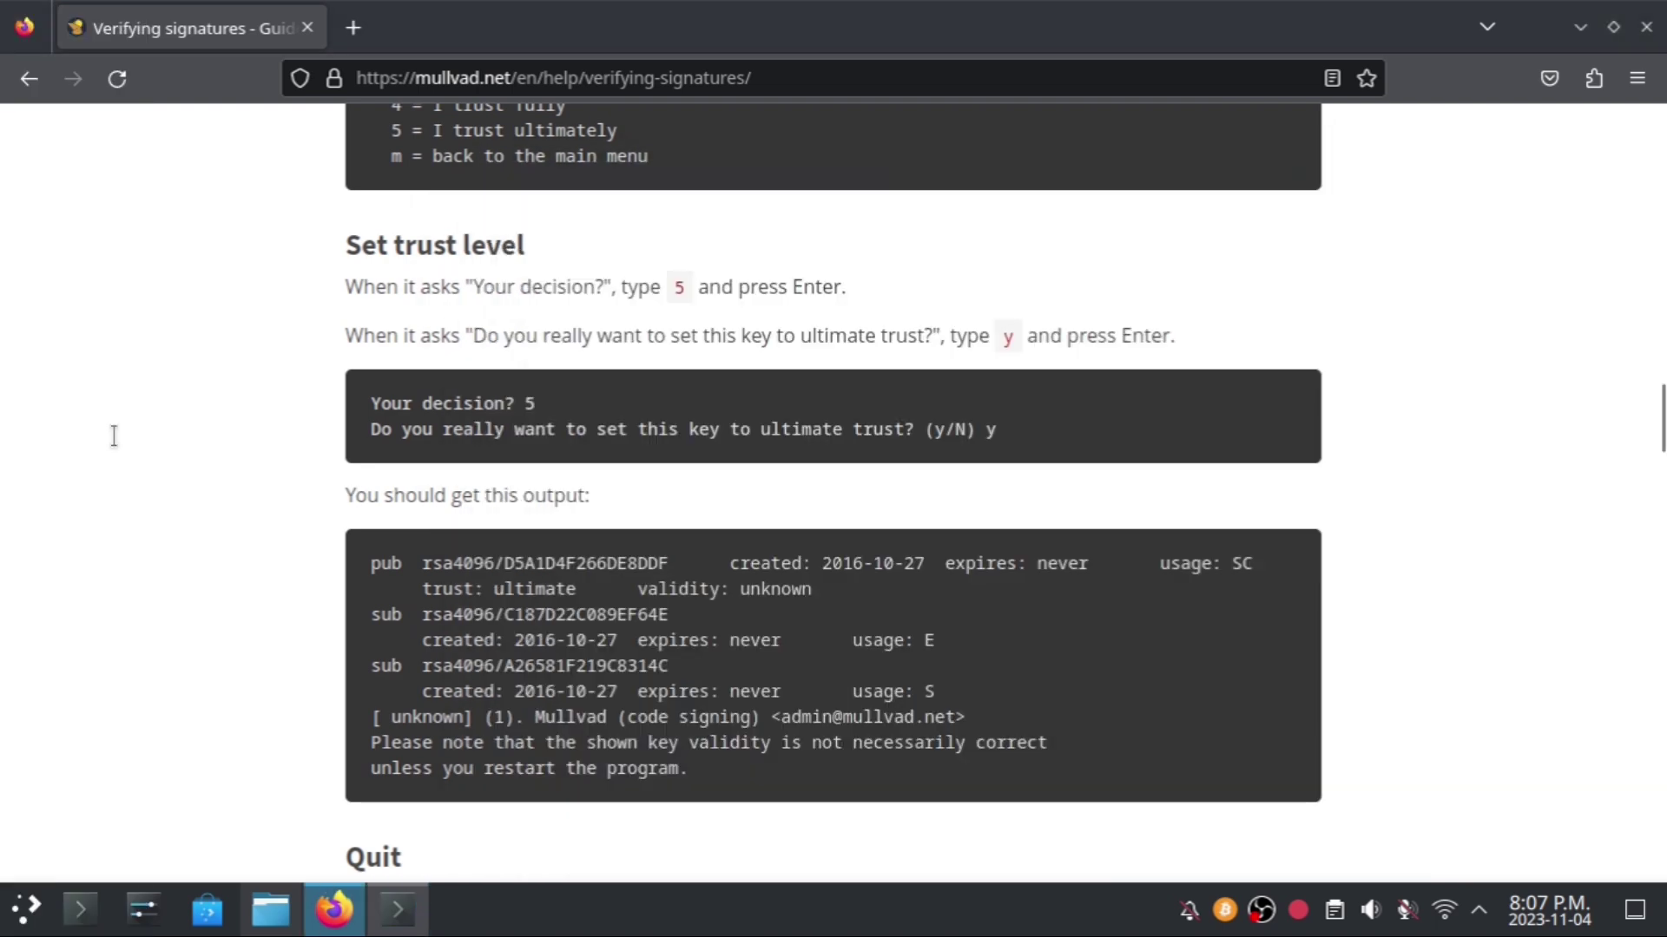
{"action": "scroll", "coordinate": [130, 429], "scroll_direction": "up", "scroll_amount": 2}
{"action": "scroll", "coordinate": [138, 422], "scroll_direction": "down", "scroll_amount": 4}
{"action": "scroll", "coordinate": [134, 407], "scroll_direction": "up", "scroll_amount": 2}
- Move the Konsole window aside and continue to the guide's next section
{"action": "key", "text": "alt+Tab"}
{"action": "left_click_drag", "start_coordinate": [832, 274], "coordinate": [1170, 236]}
{"action": "left_click_drag", "start_coordinate": [1108, 145], "coordinate": [598, 184]}
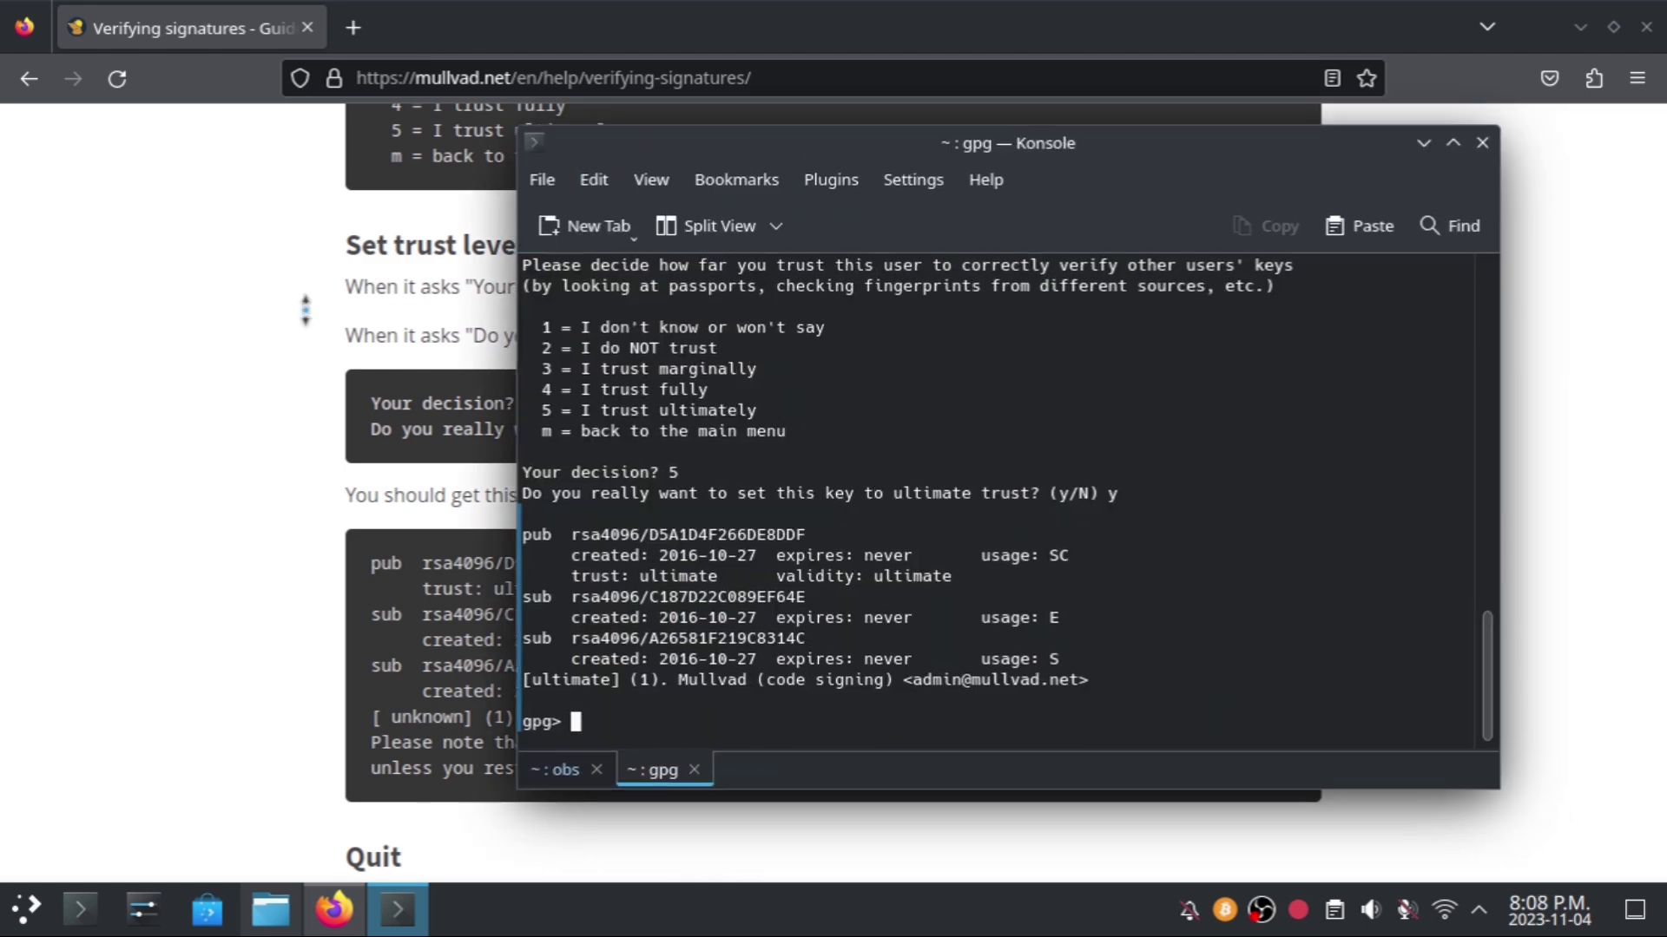
{"action": "left_click", "coordinate": [4, 473]}
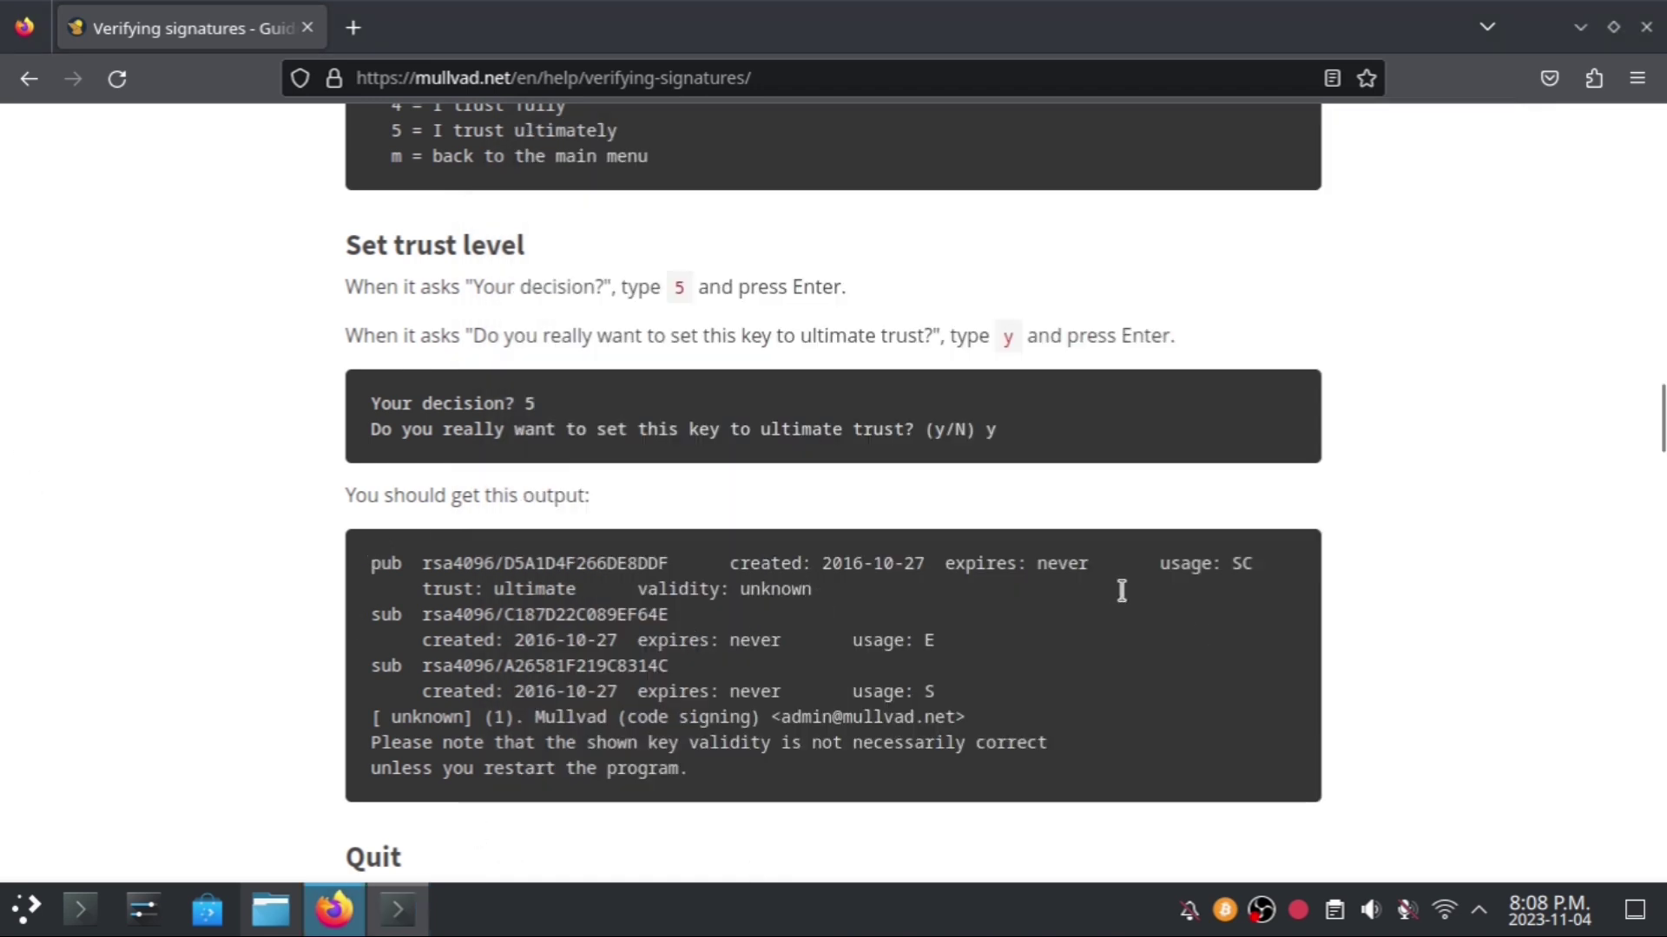
{"action": "key", "text": "alt+Tab"}
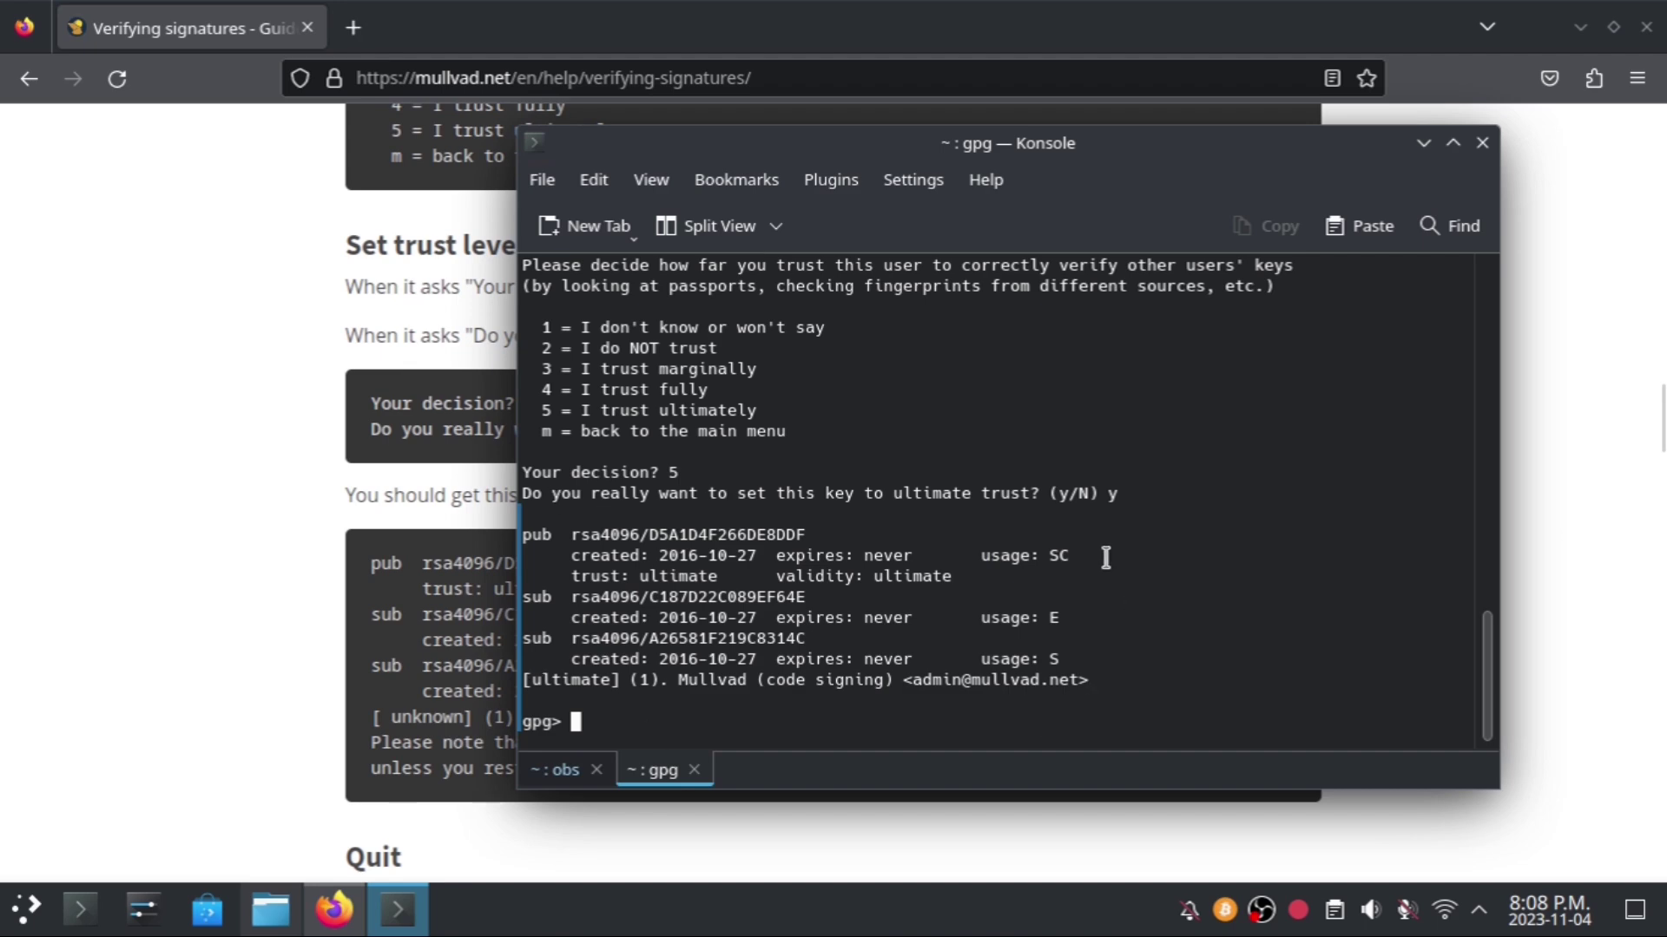
{"action": "key", "text": "alt+Tab"}
{"action": "scroll", "coordinate": [390, 539], "scroll_direction": "down", "scroll_amount": 2}
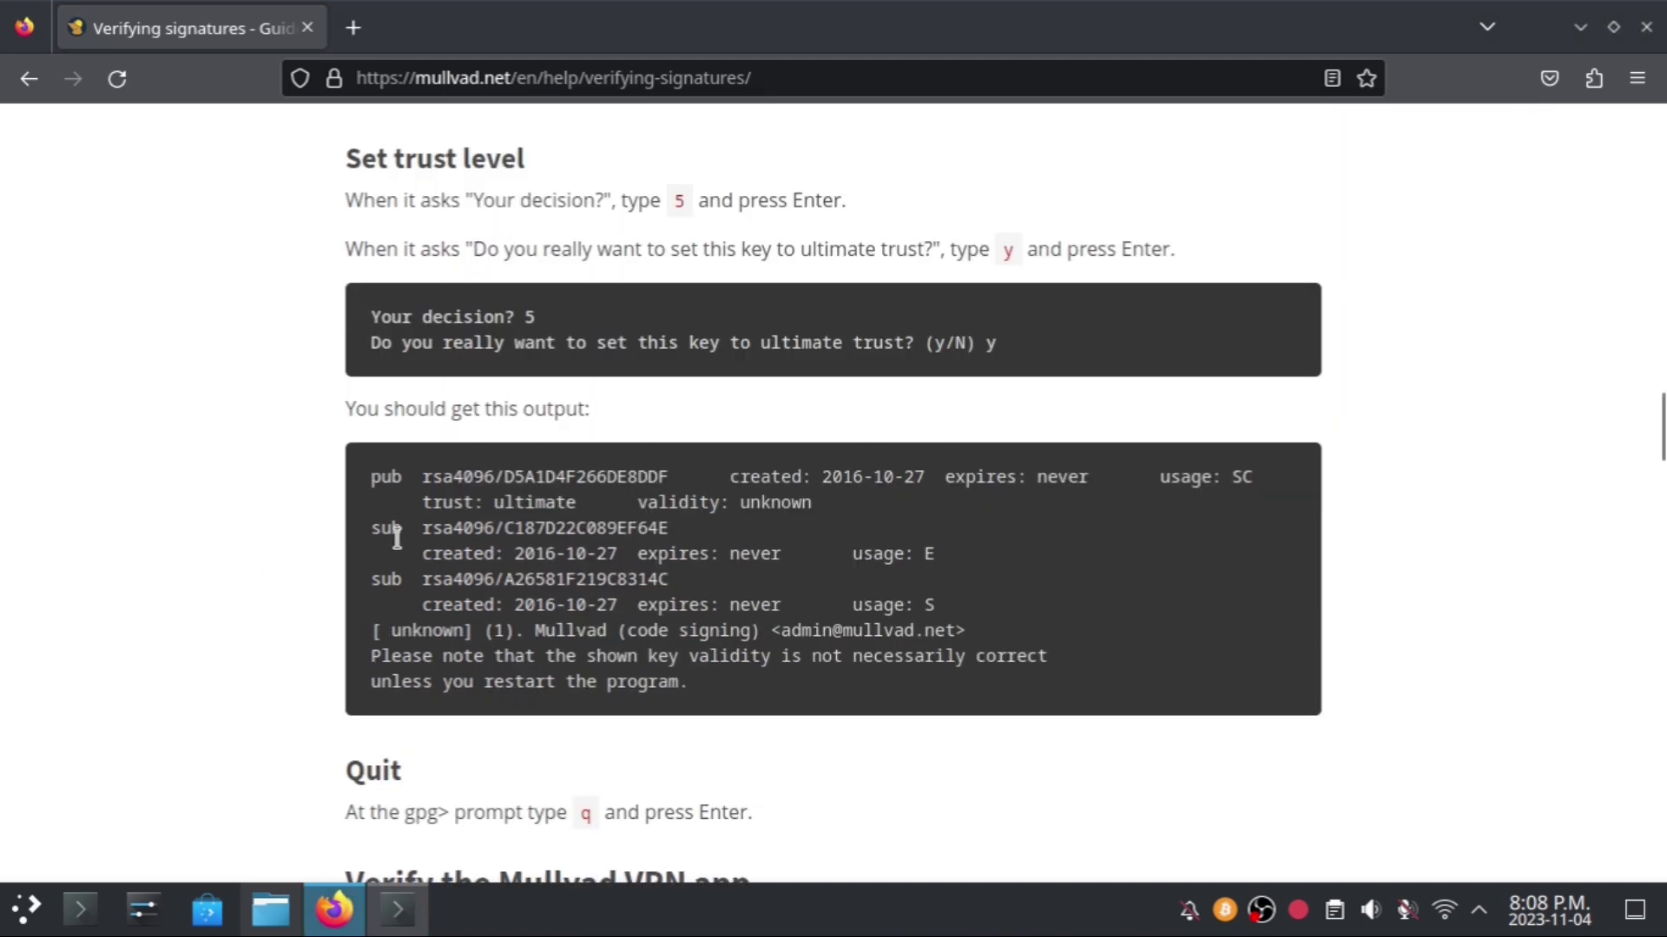
- Quit the gpg key editor back to the shell prompt with q
{"action": "key", "text": "alt+Tab"}
{"action": "type", "text": "q"}
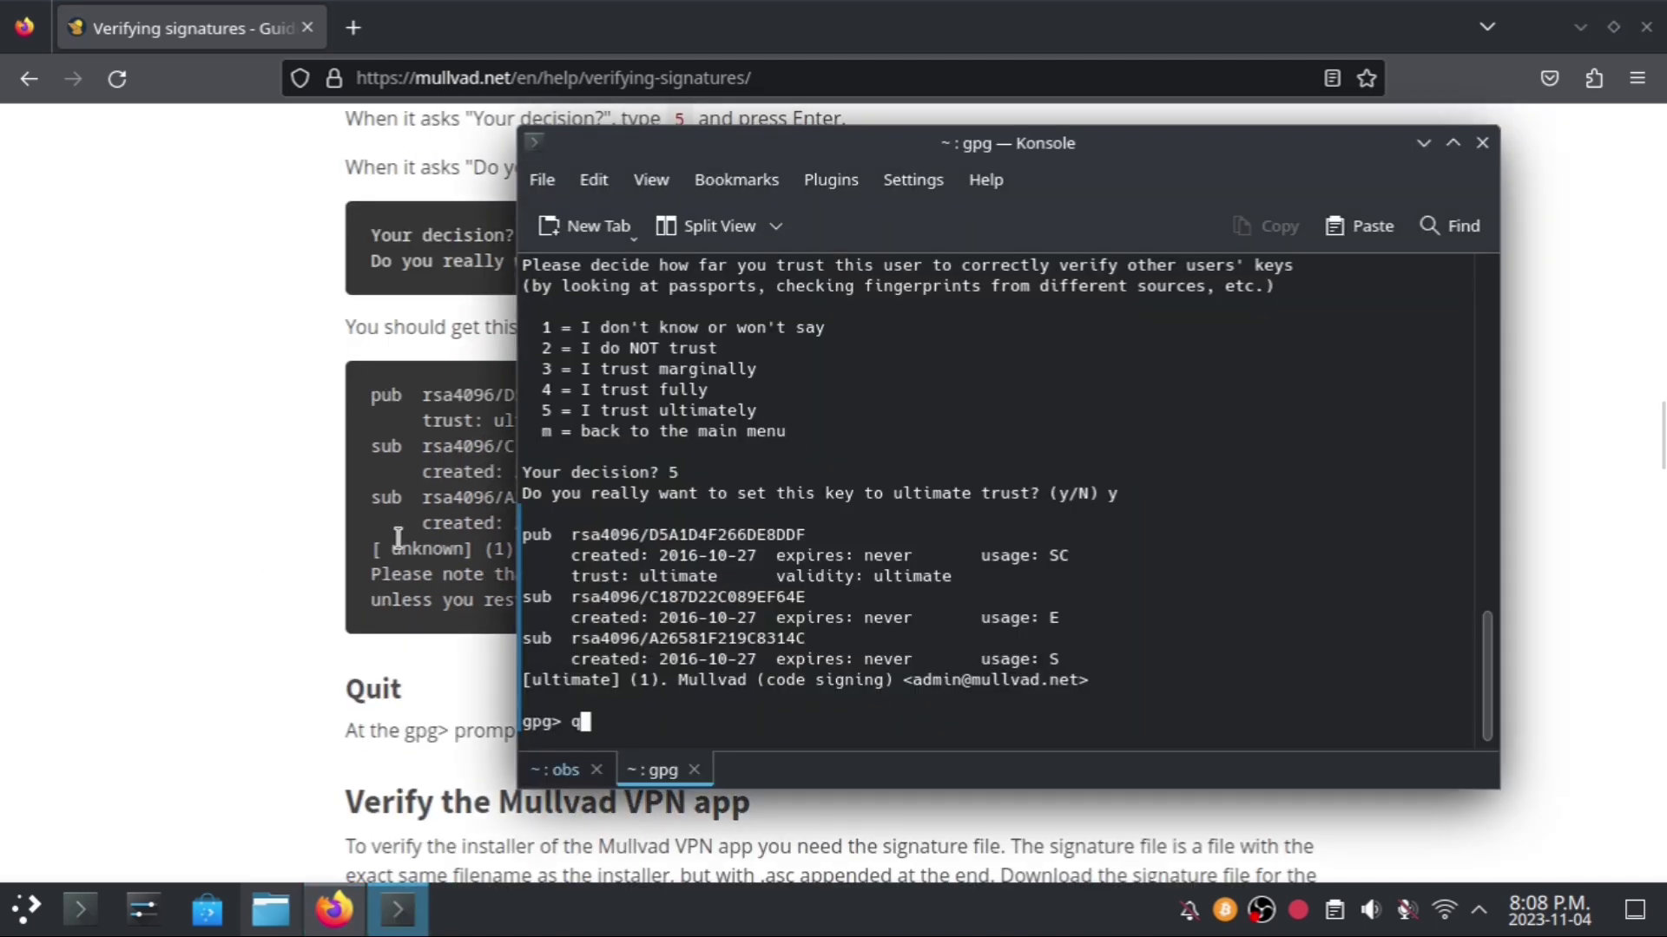
{"action": "key", "text": "Return"}
- Scroll the guide to the wget download commands and select the first one
{"action": "key", "text": "alt+Tab"}
{"action": "scroll", "coordinate": [295, 535], "scroll_direction": "down", "scroll_amount": 2}
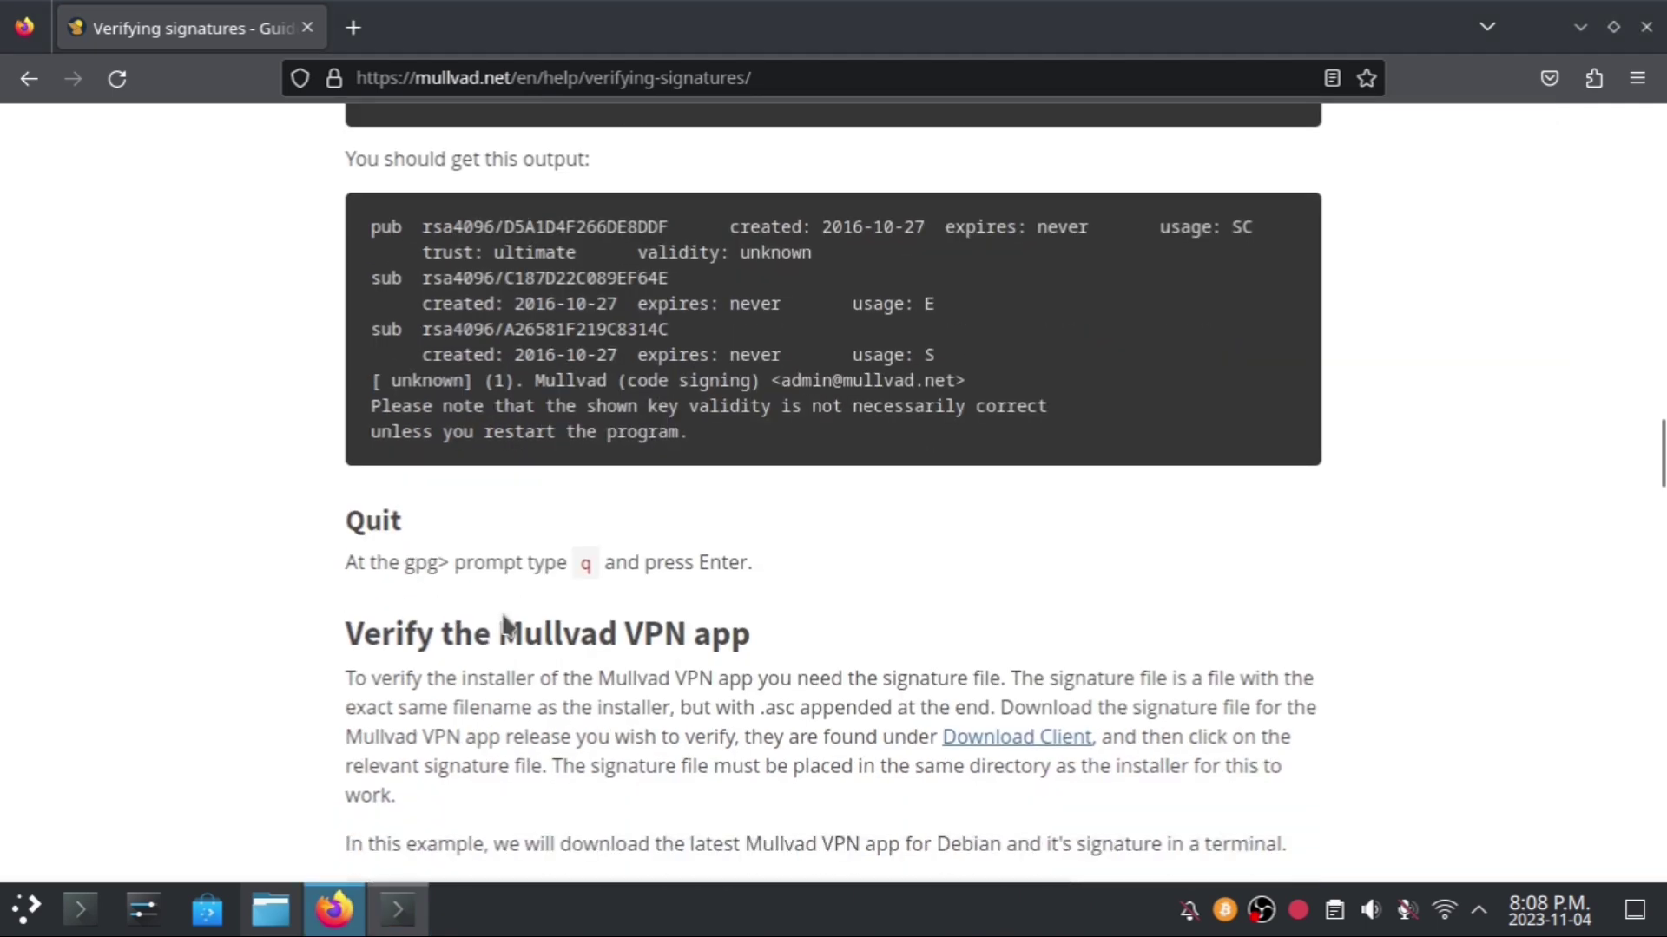
{"action": "scroll", "coordinate": [503, 618], "scroll_direction": "down", "scroll_amount": 2}
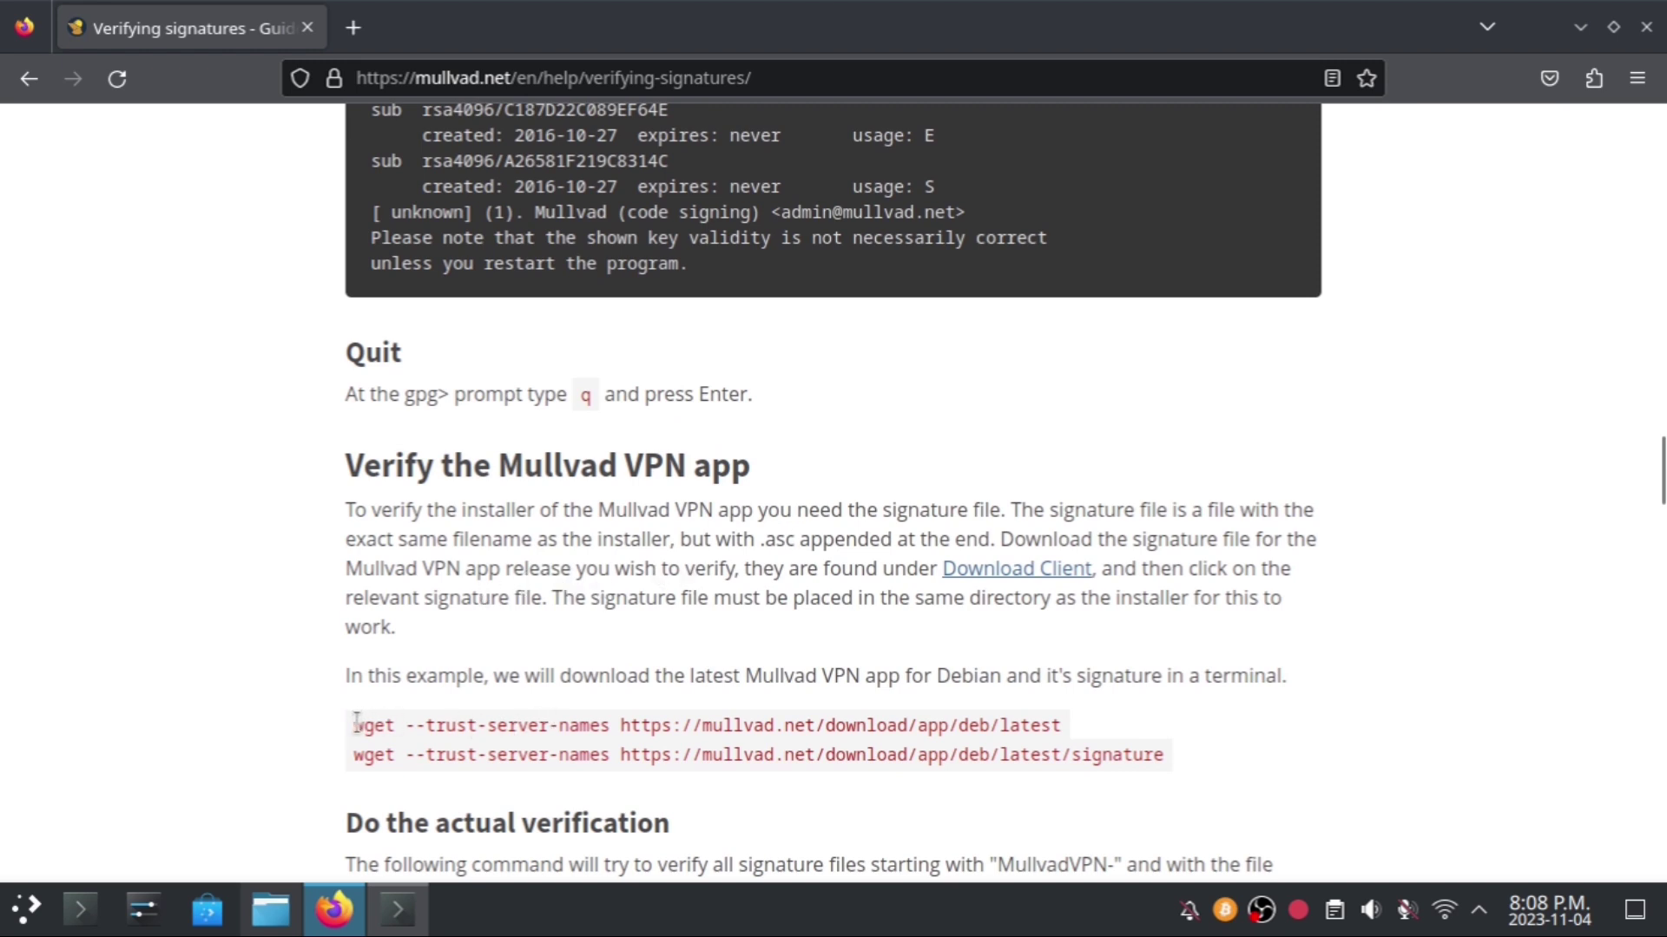
{"action": "triple_click", "coordinate": [1092, 726]}
{"action": "key", "text": "ctrl+c"}
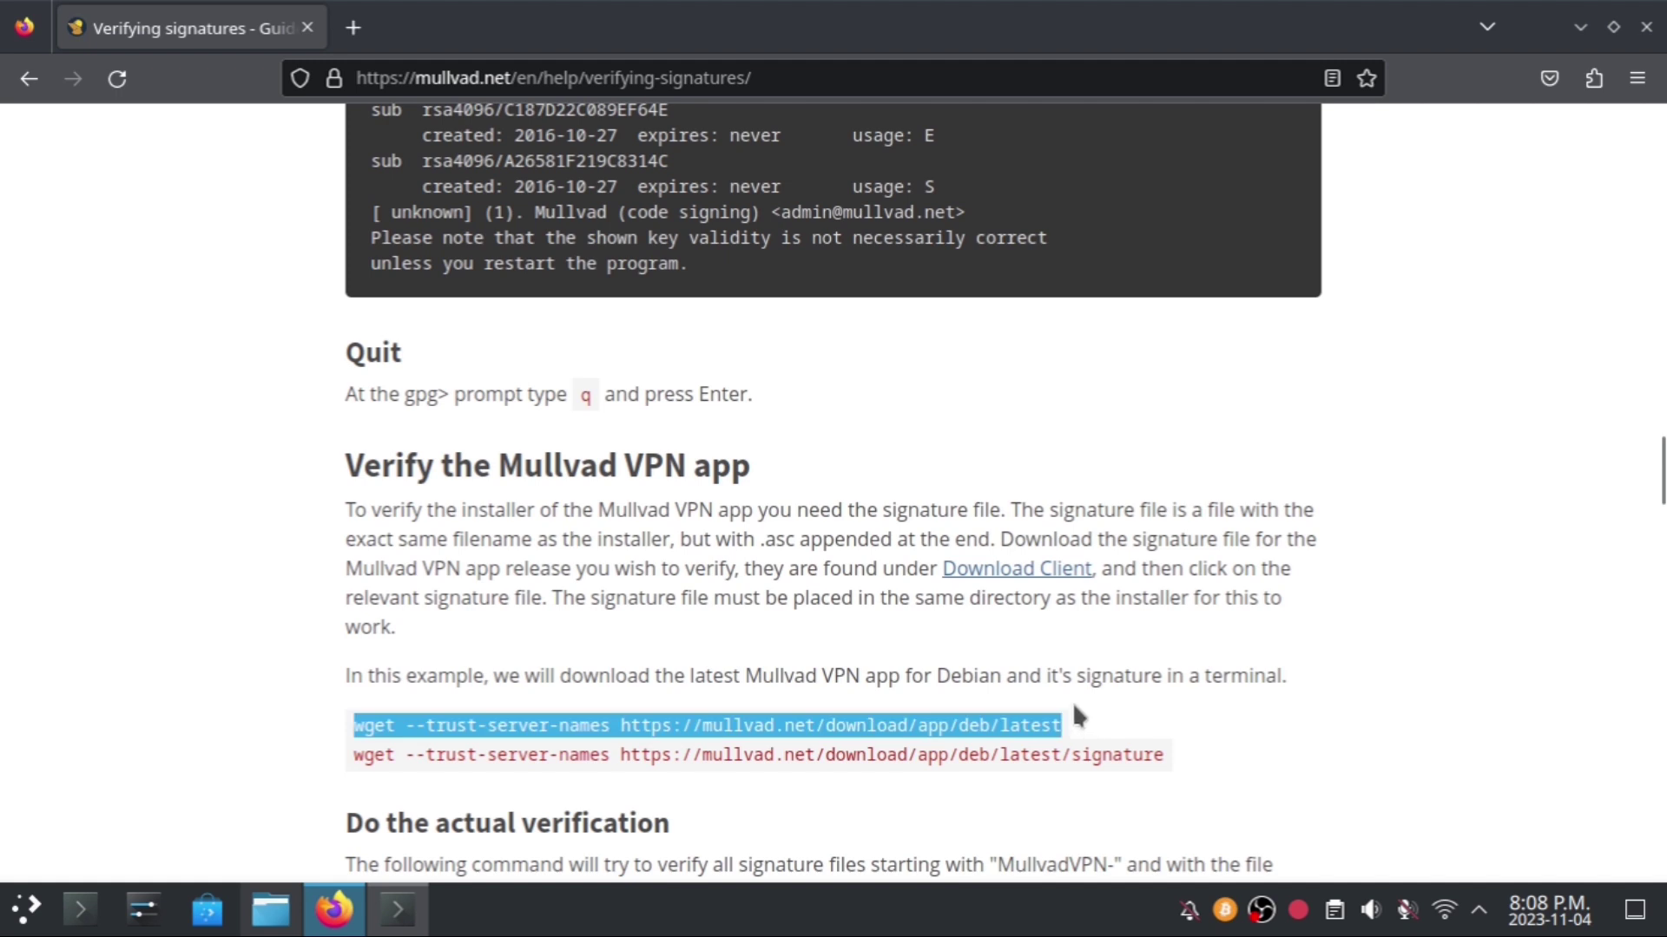
- Download MullvadVPN-2023.5_amd64.deb in Konsole with the first wget command
{"action": "key", "text": "alt+Tab"}
{"action": "right_click", "coordinate": [908, 533]}
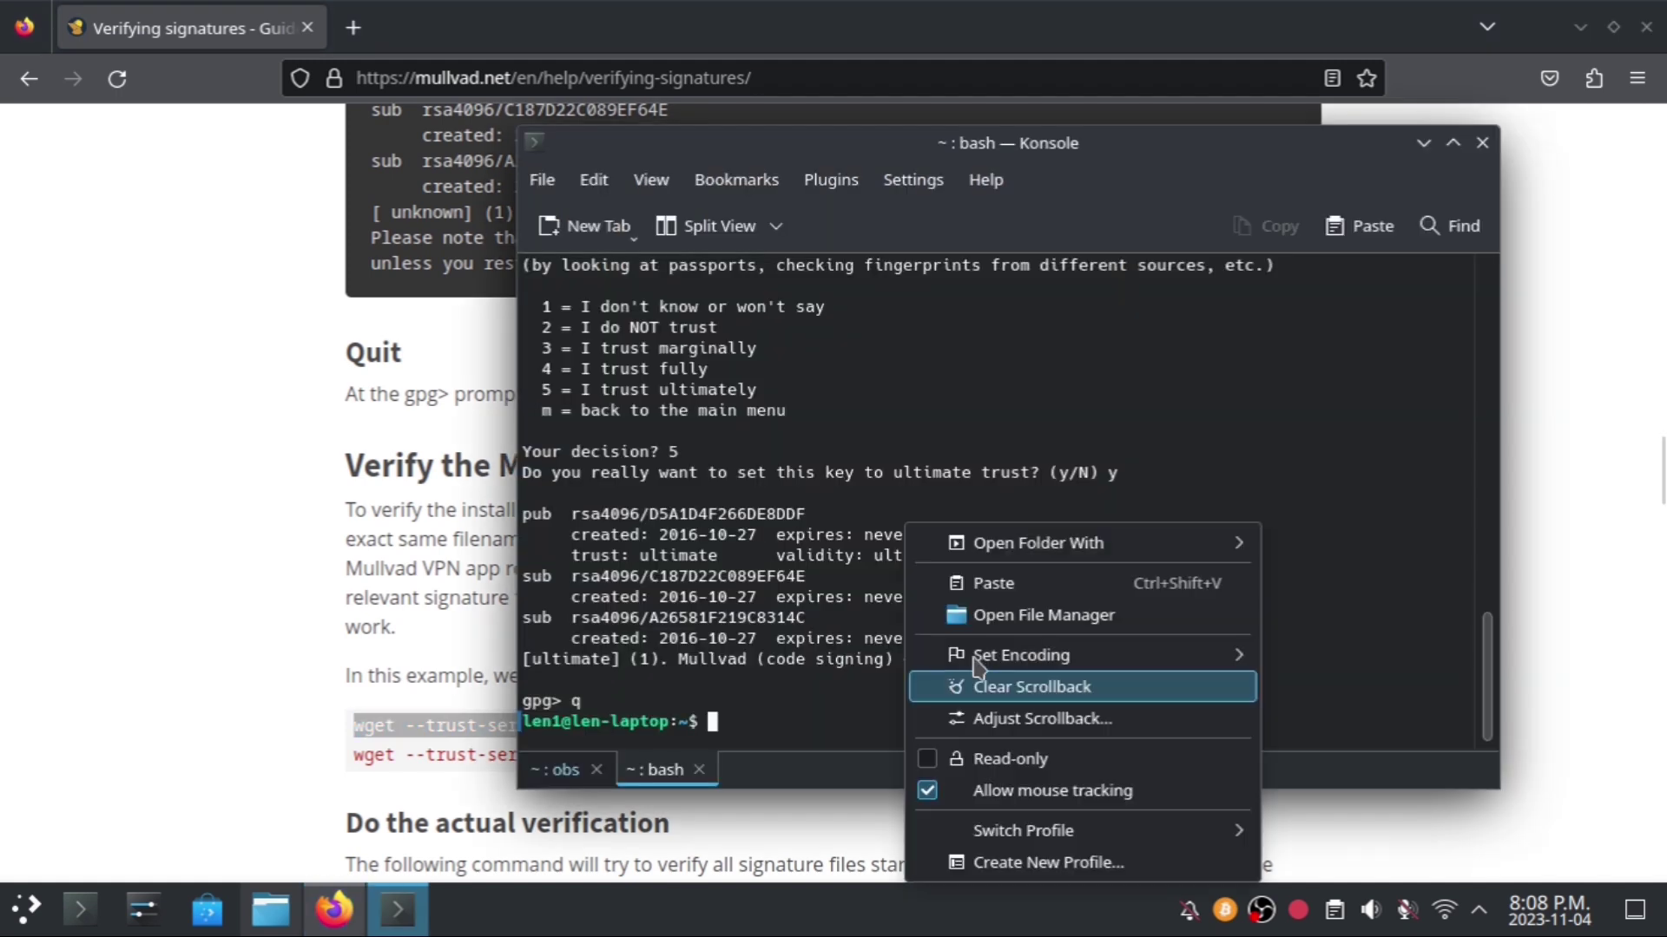
{"action": "left_click", "coordinate": [1000, 580]}
{"action": "key", "text": "Return"}
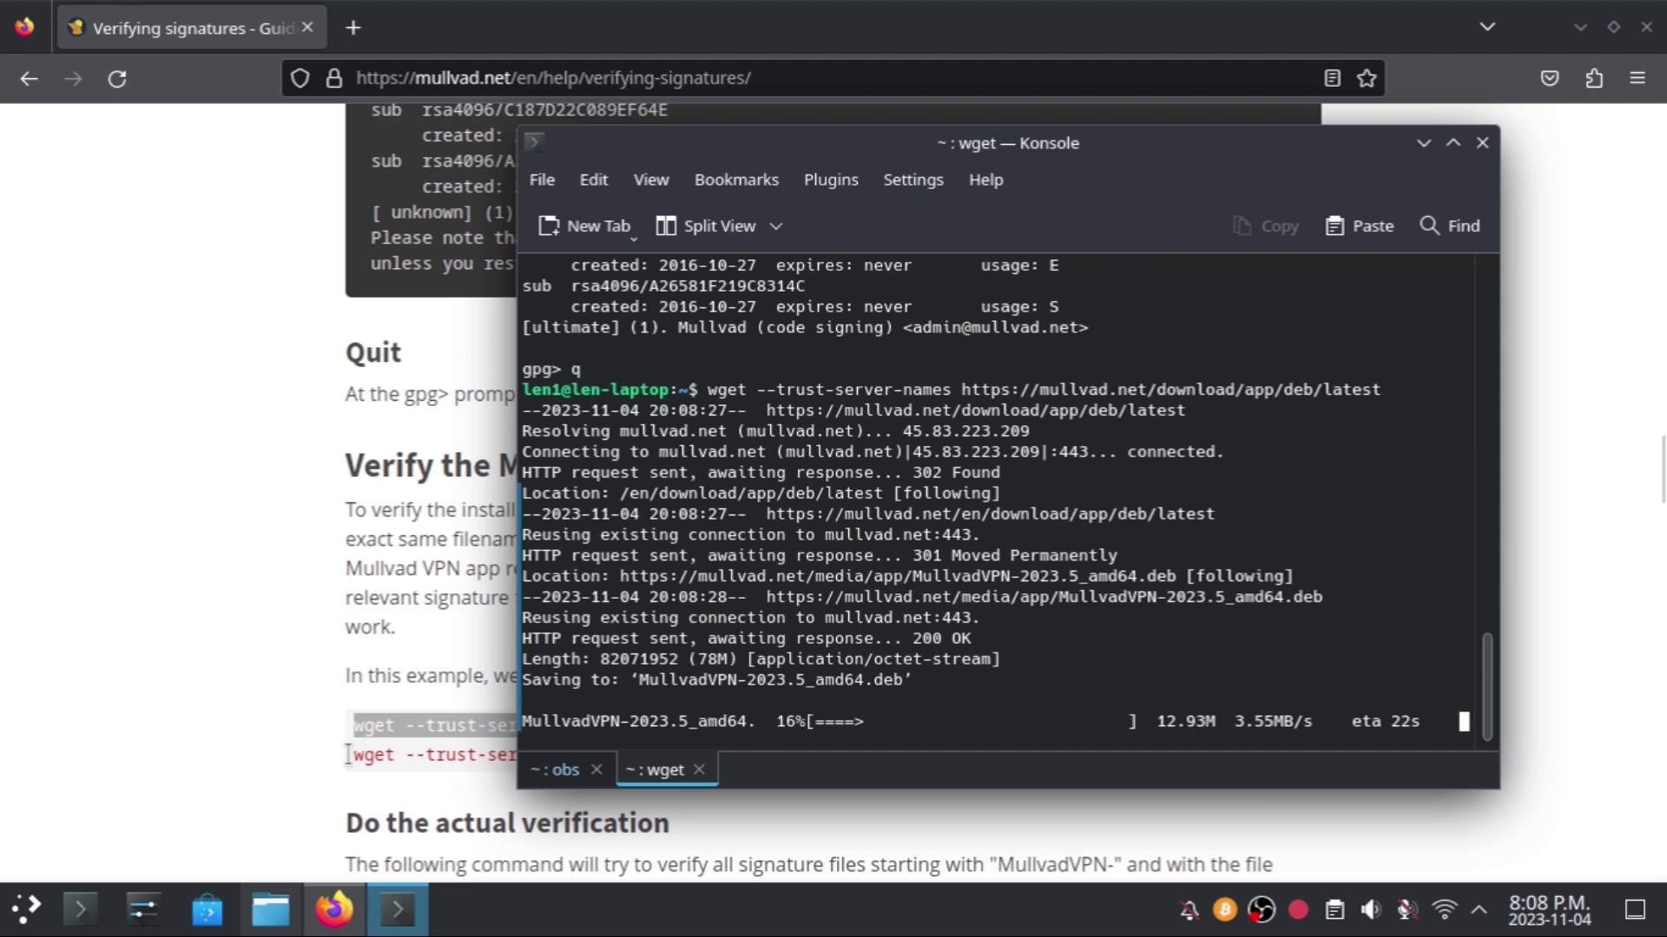
- Download the .deb.asc signature file with the second wget command and confirm both files with ls
{"action": "key", "text": "alt+Tab"}
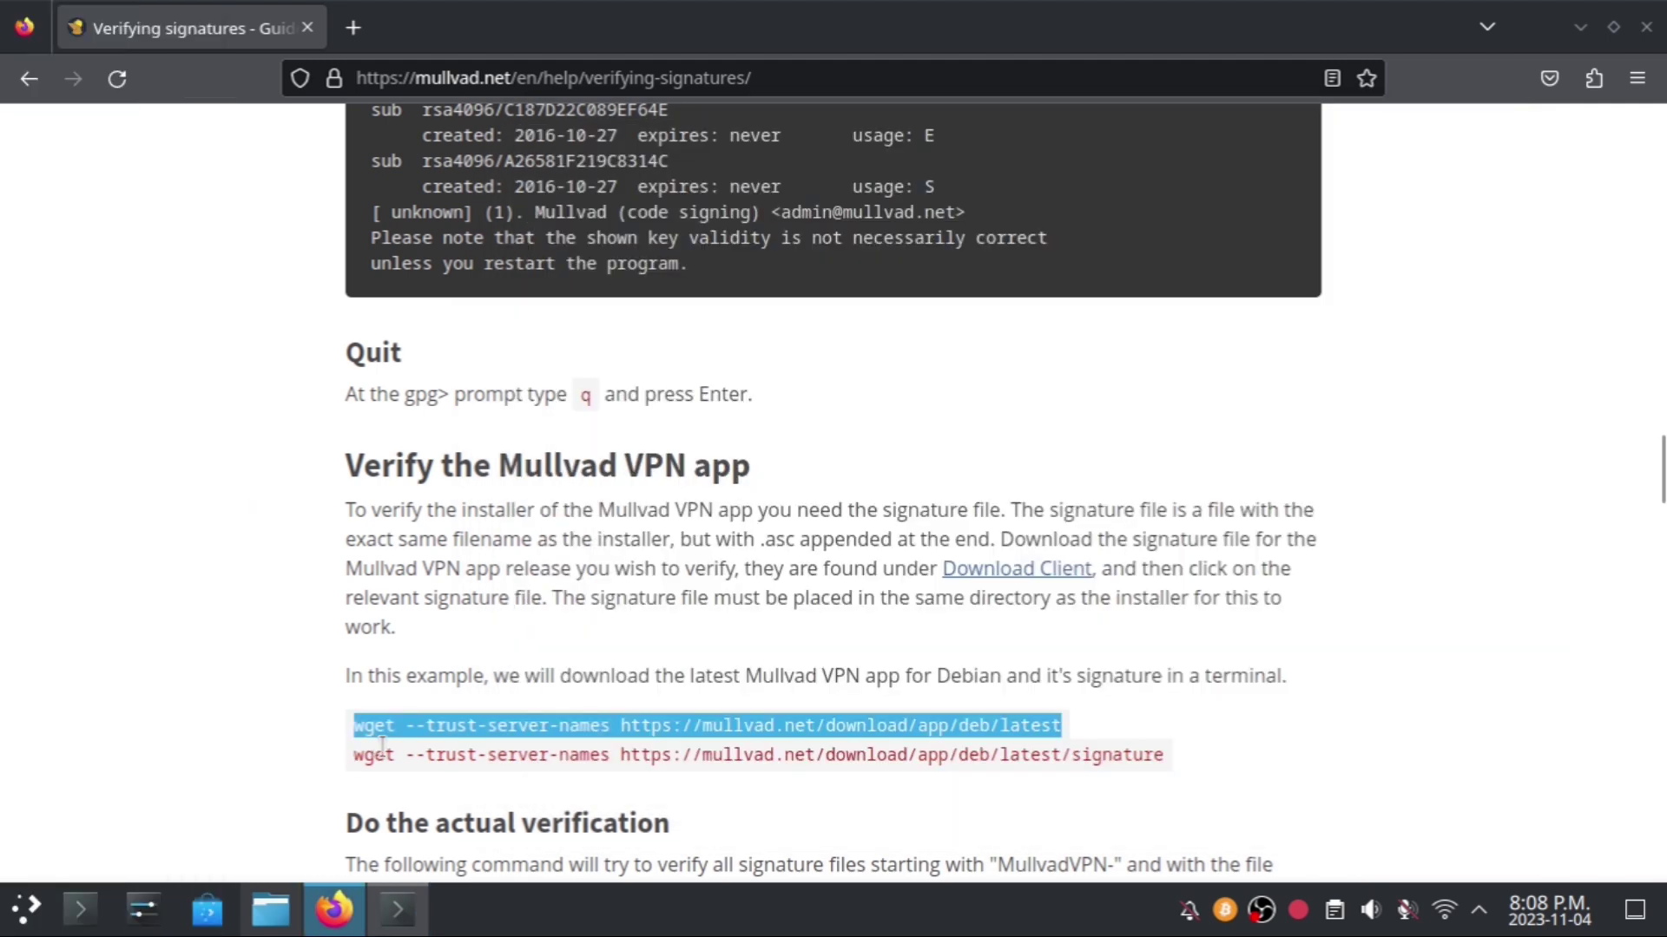
{"action": "left_click_drag", "start_coordinate": [1172, 754], "coordinate": [315, 751]}
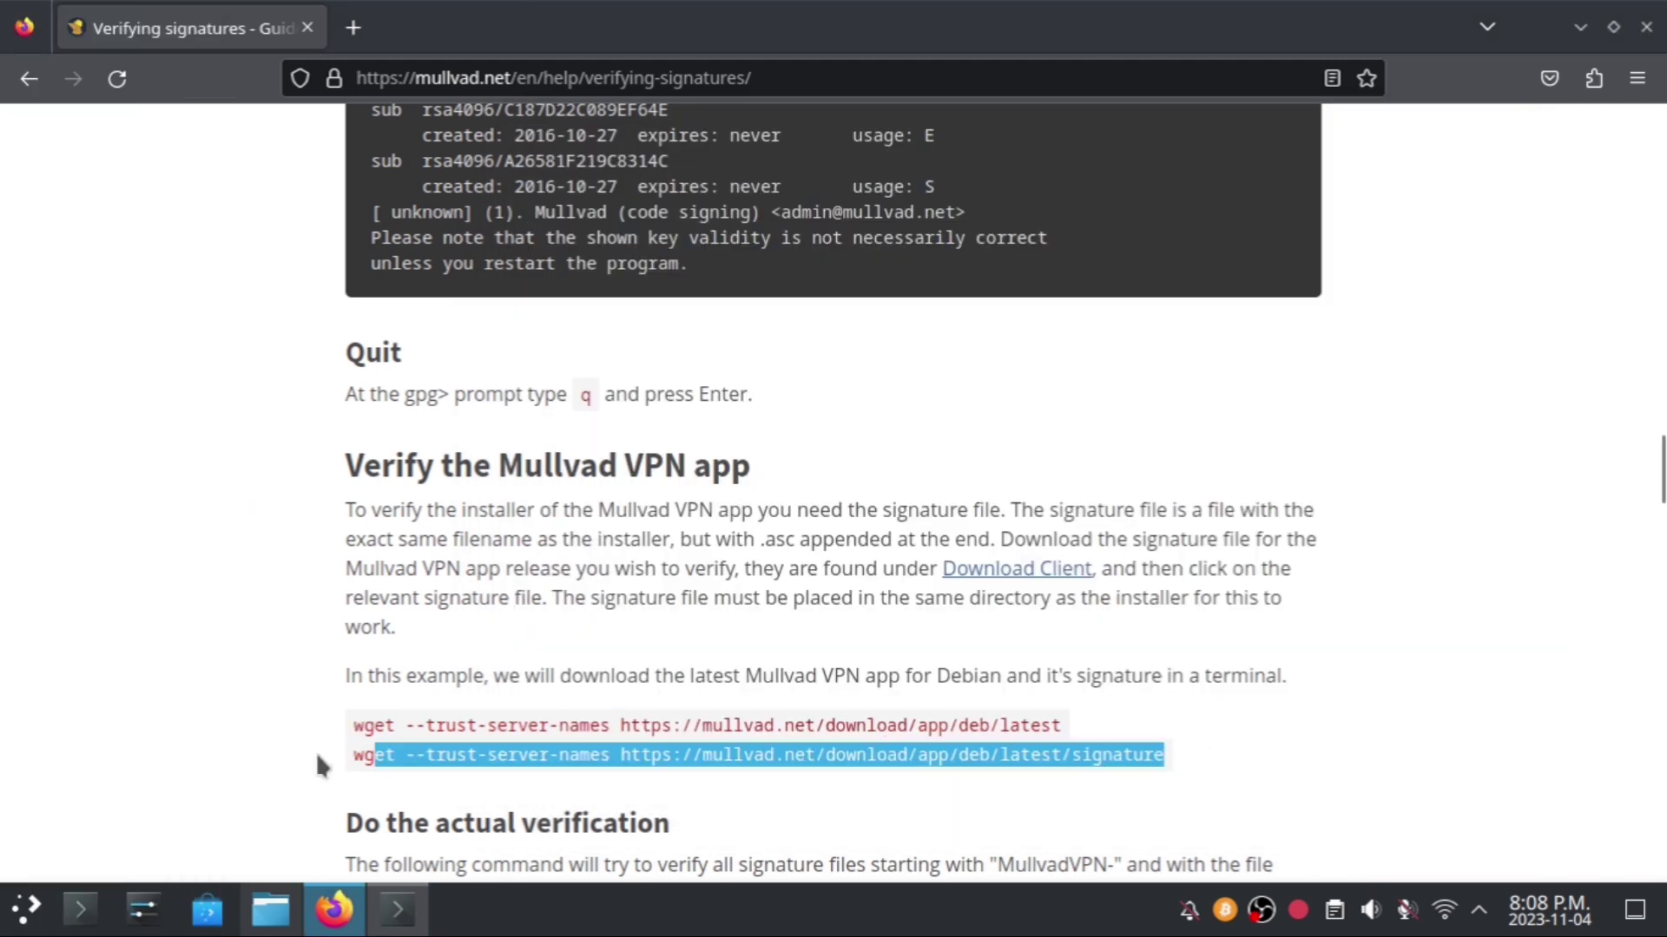
{"action": "key", "text": "alt+Tab"}
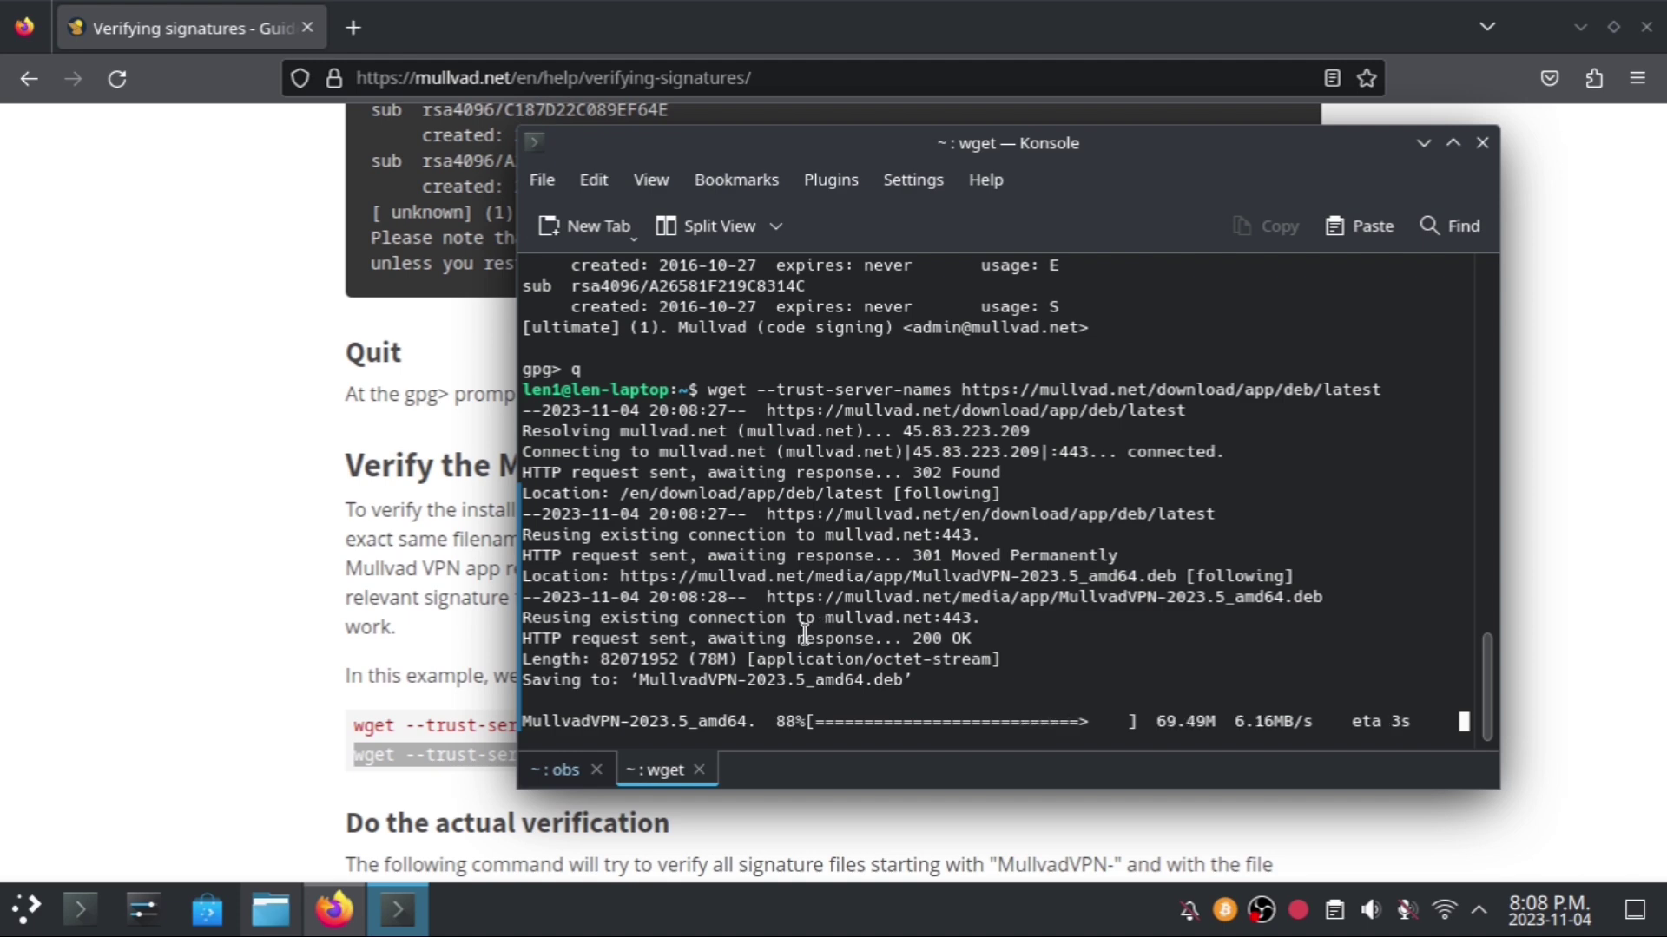
{"action": "type", "text": "ls"}
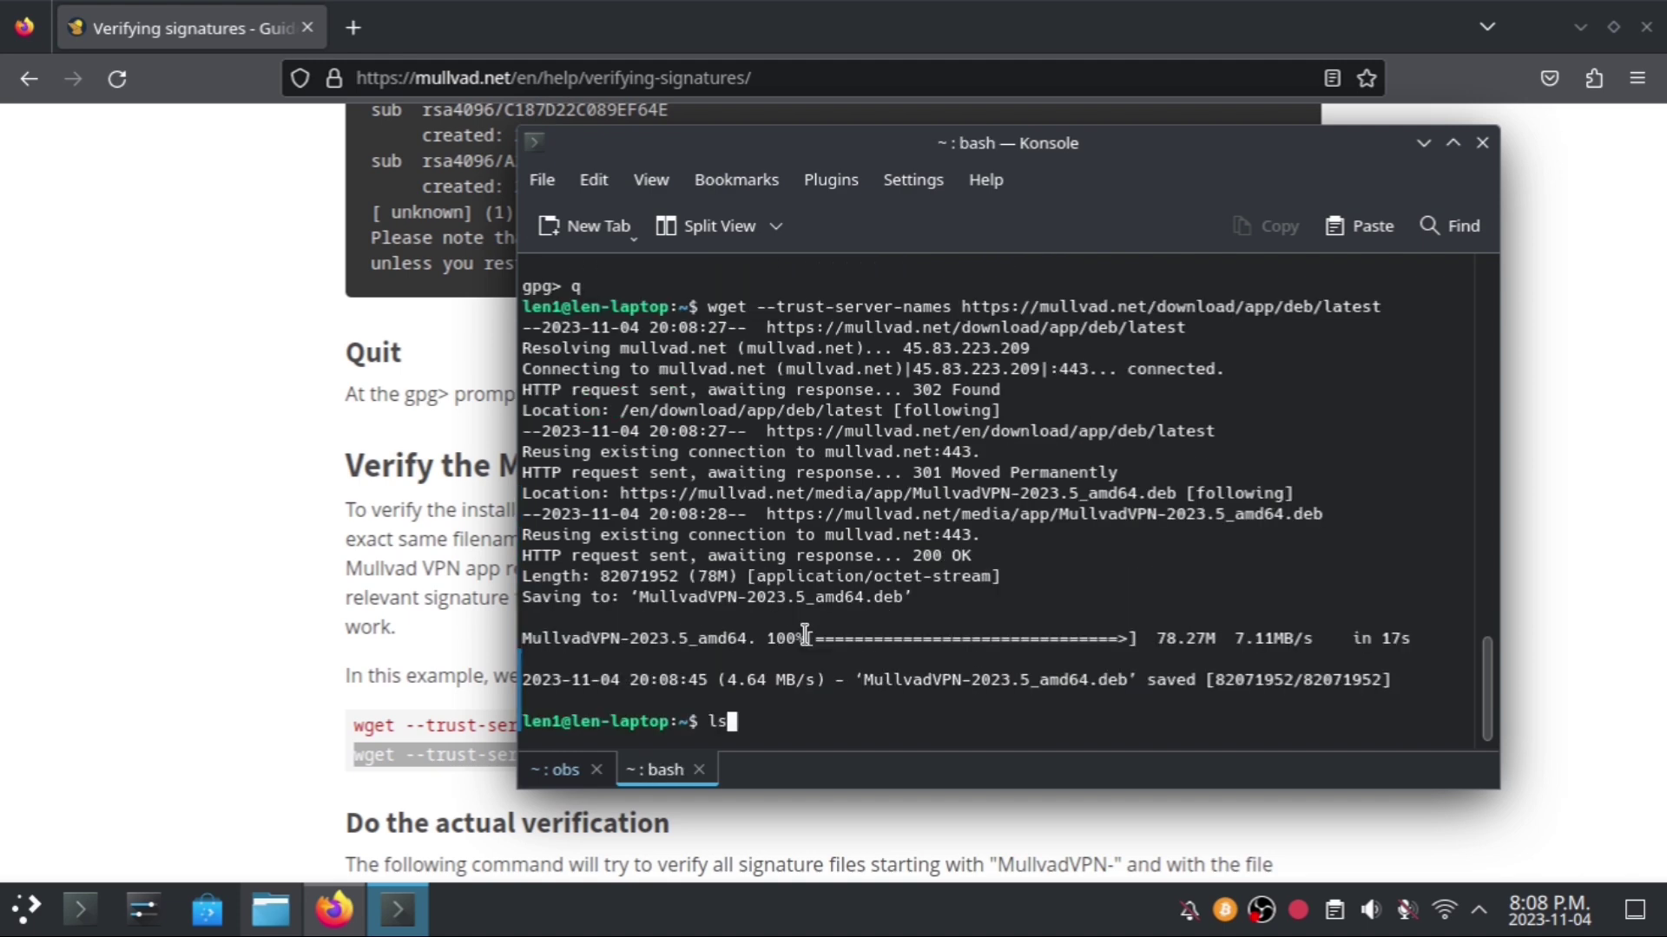
{"action": "key", "text": "Return"}
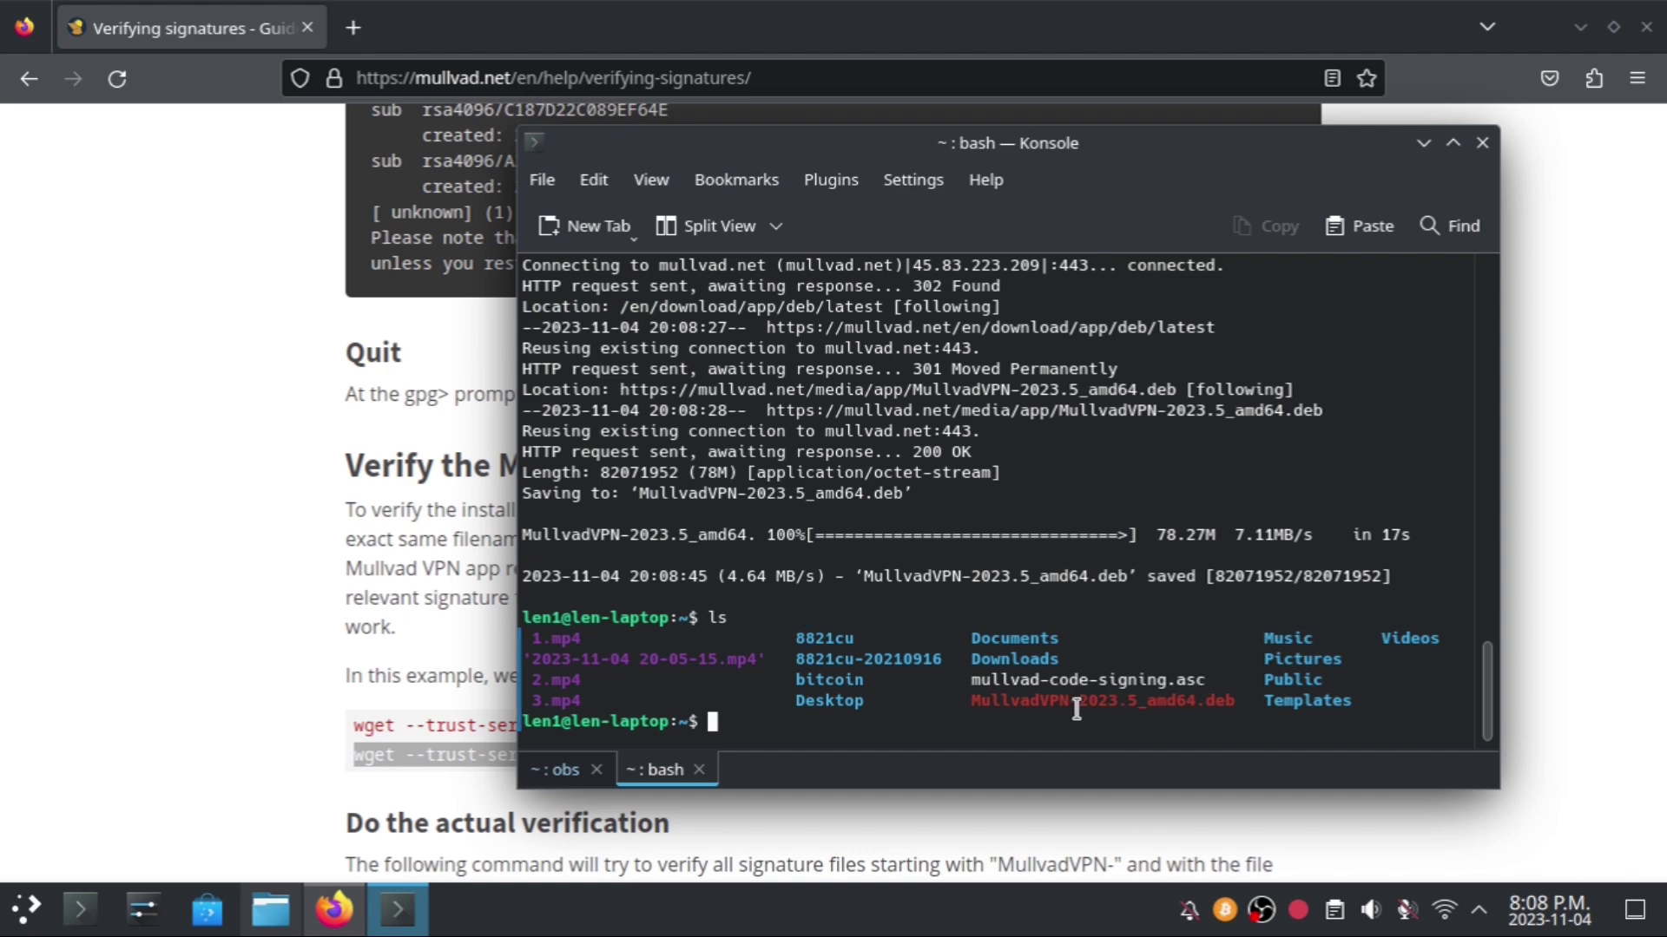
{"action": "right_click", "coordinate": [878, 724]}
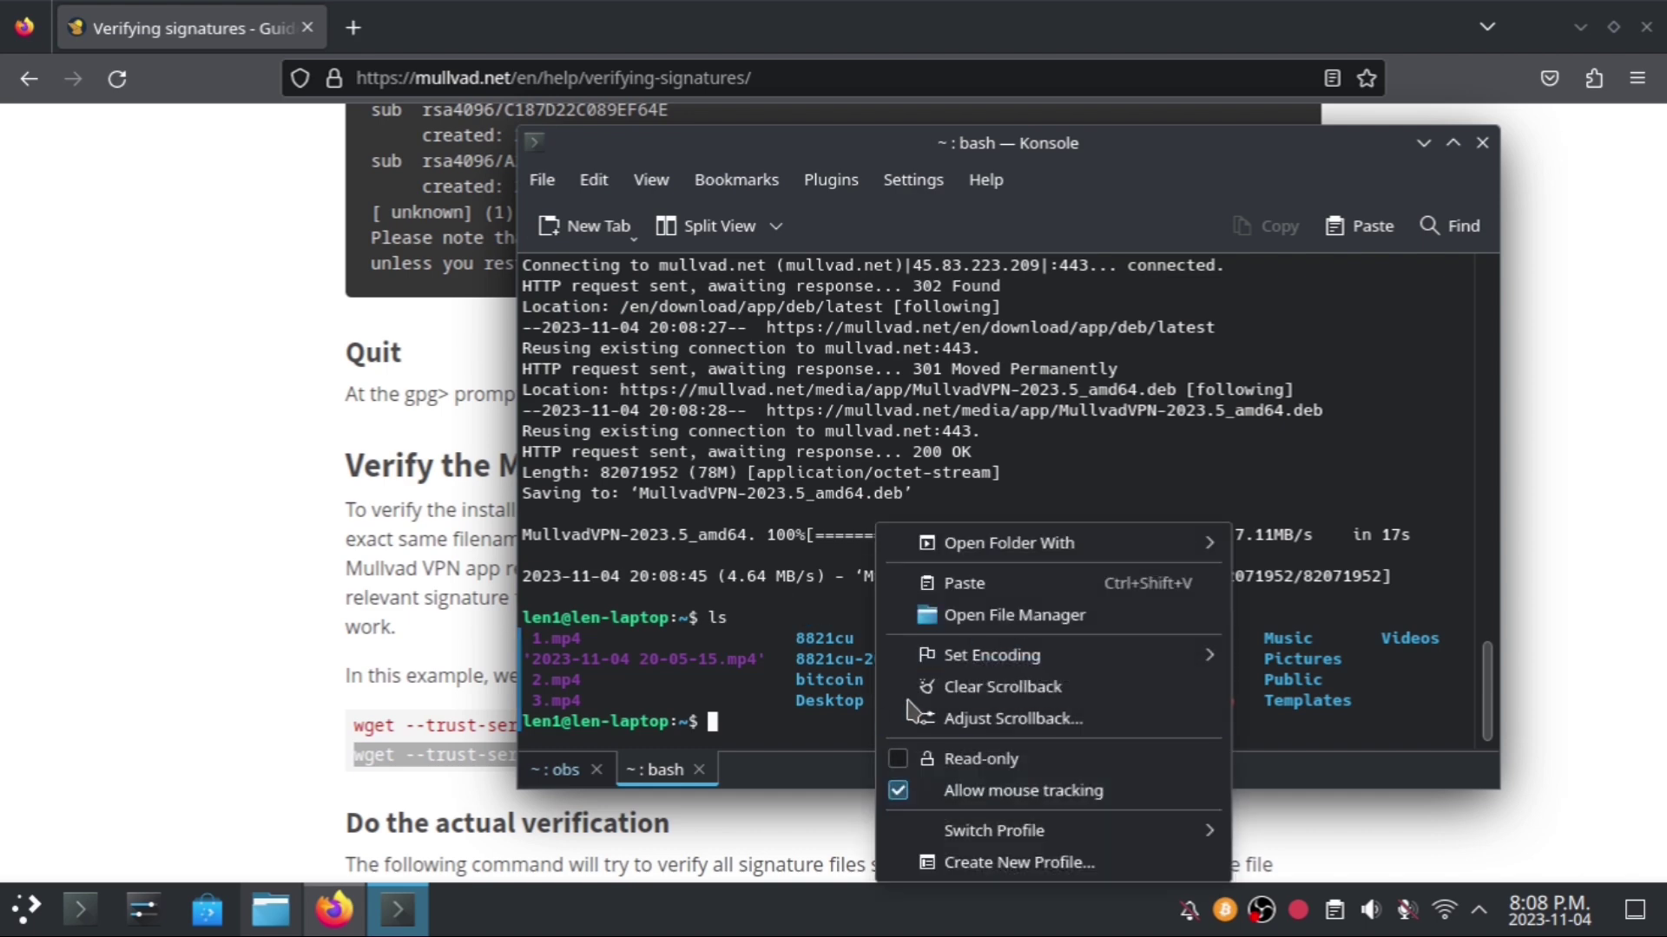
{"action": "left_click", "coordinate": [964, 584]}
{"action": "key", "text": "Return"}
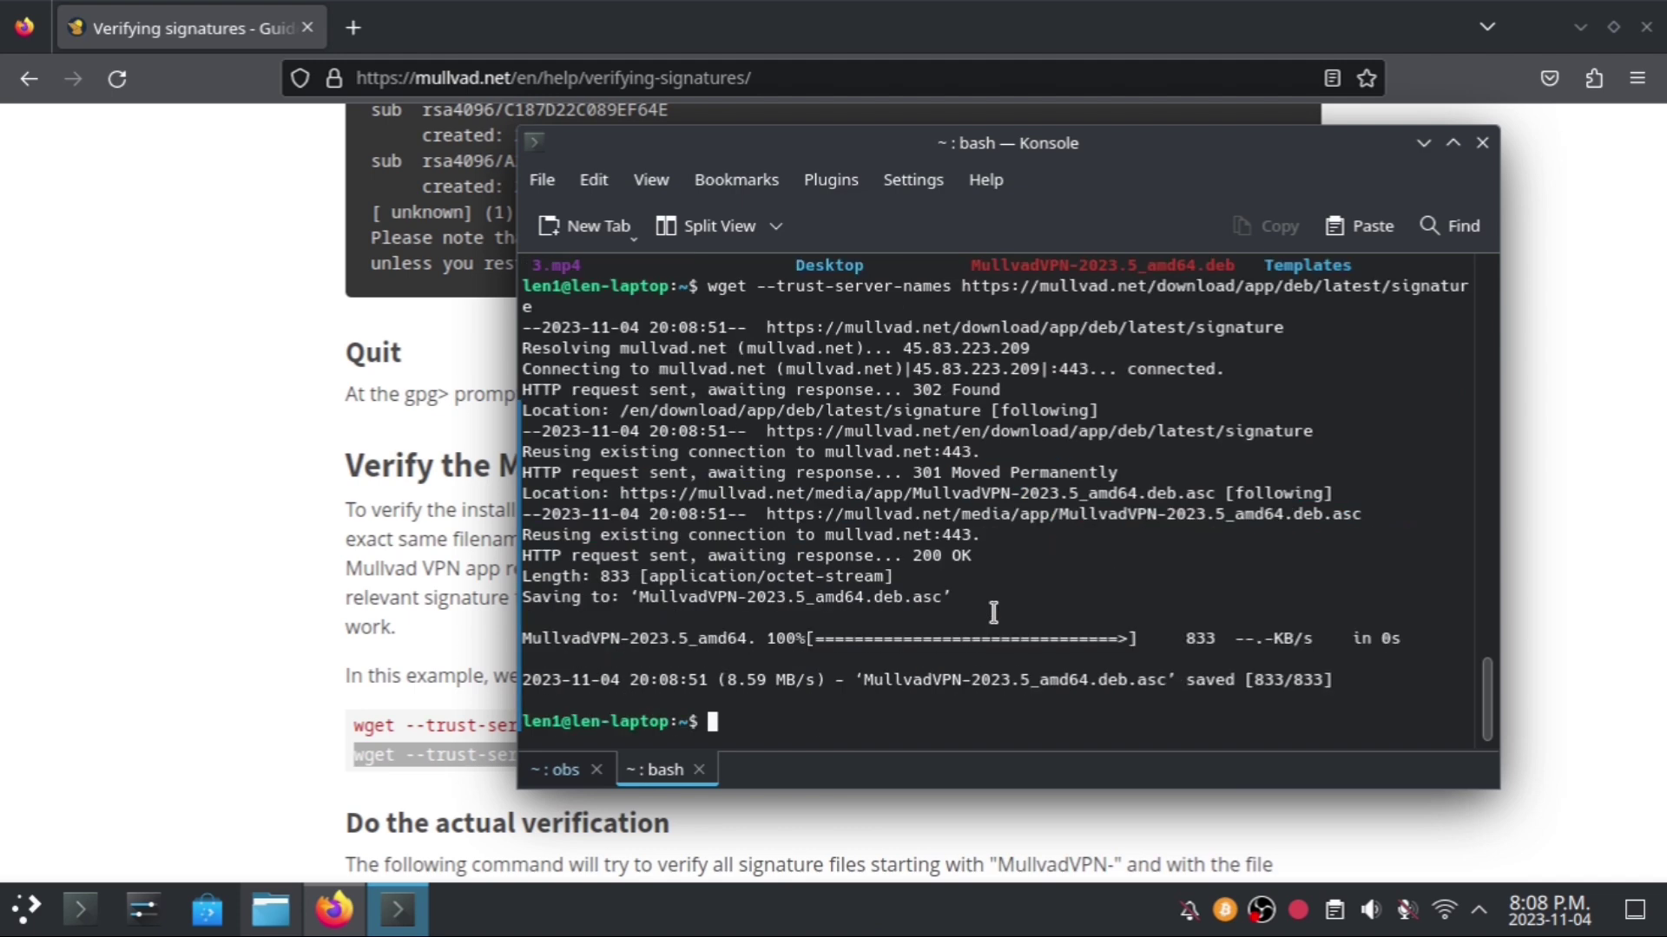
{"action": "type", "text": "ls"}
{"action": "key", "text": "Return"}
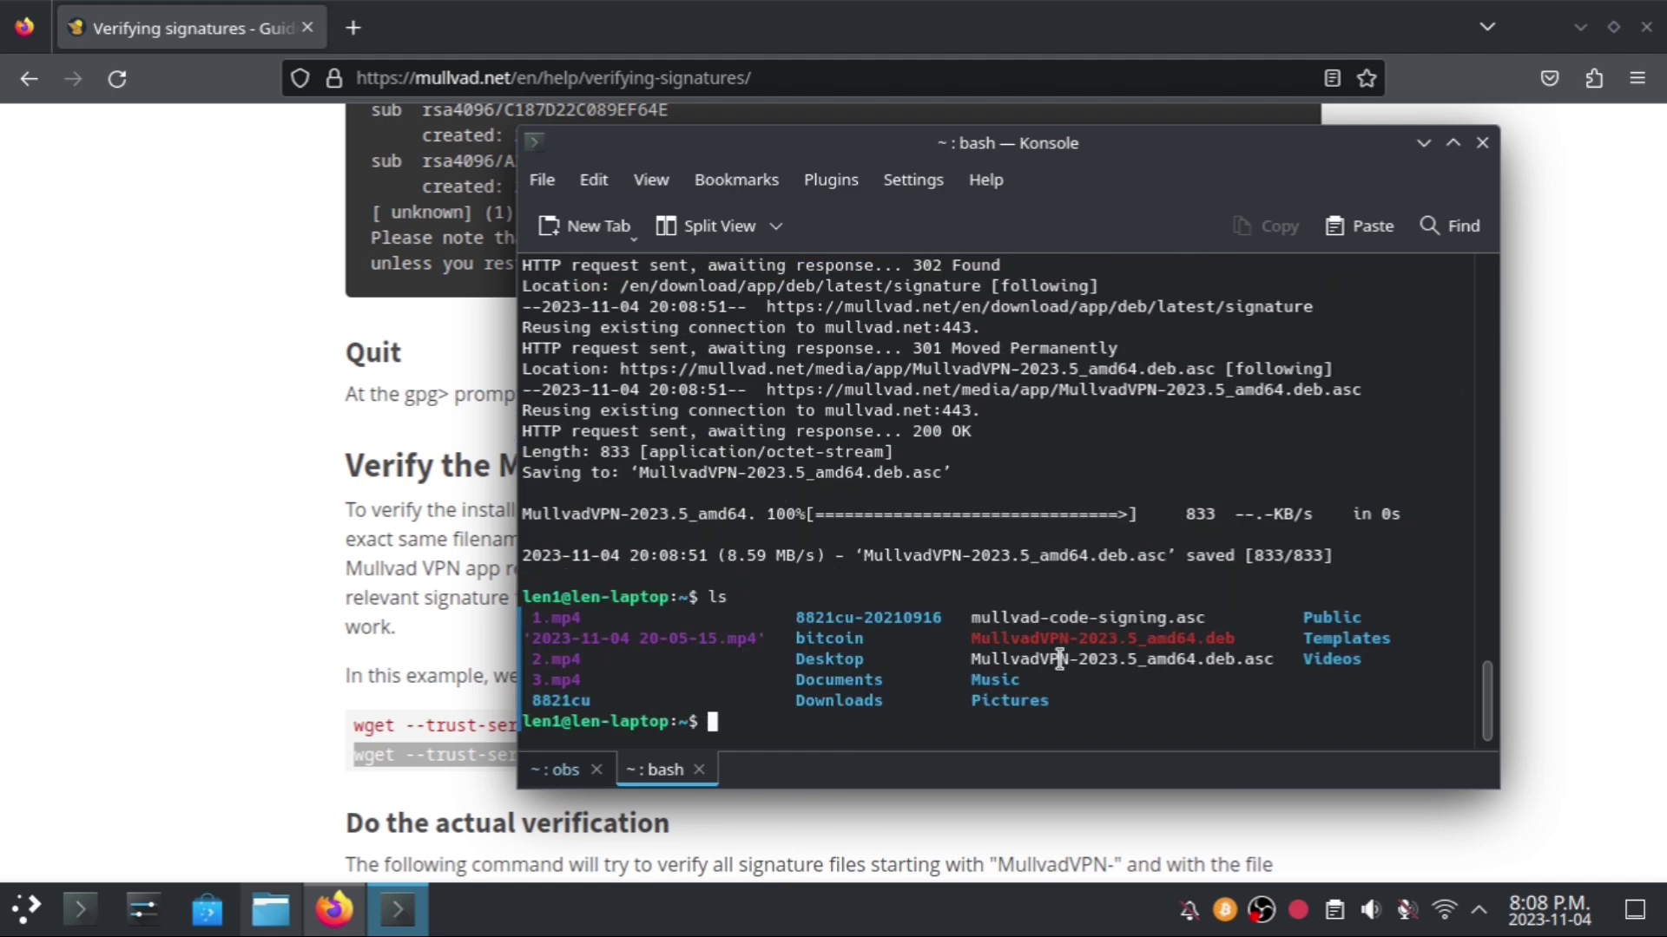
{"action": "left_click", "coordinate": [313, 651]}
{"action": "scroll", "coordinate": [399, 643], "scroll_direction": "down", "scroll_amount": 4}
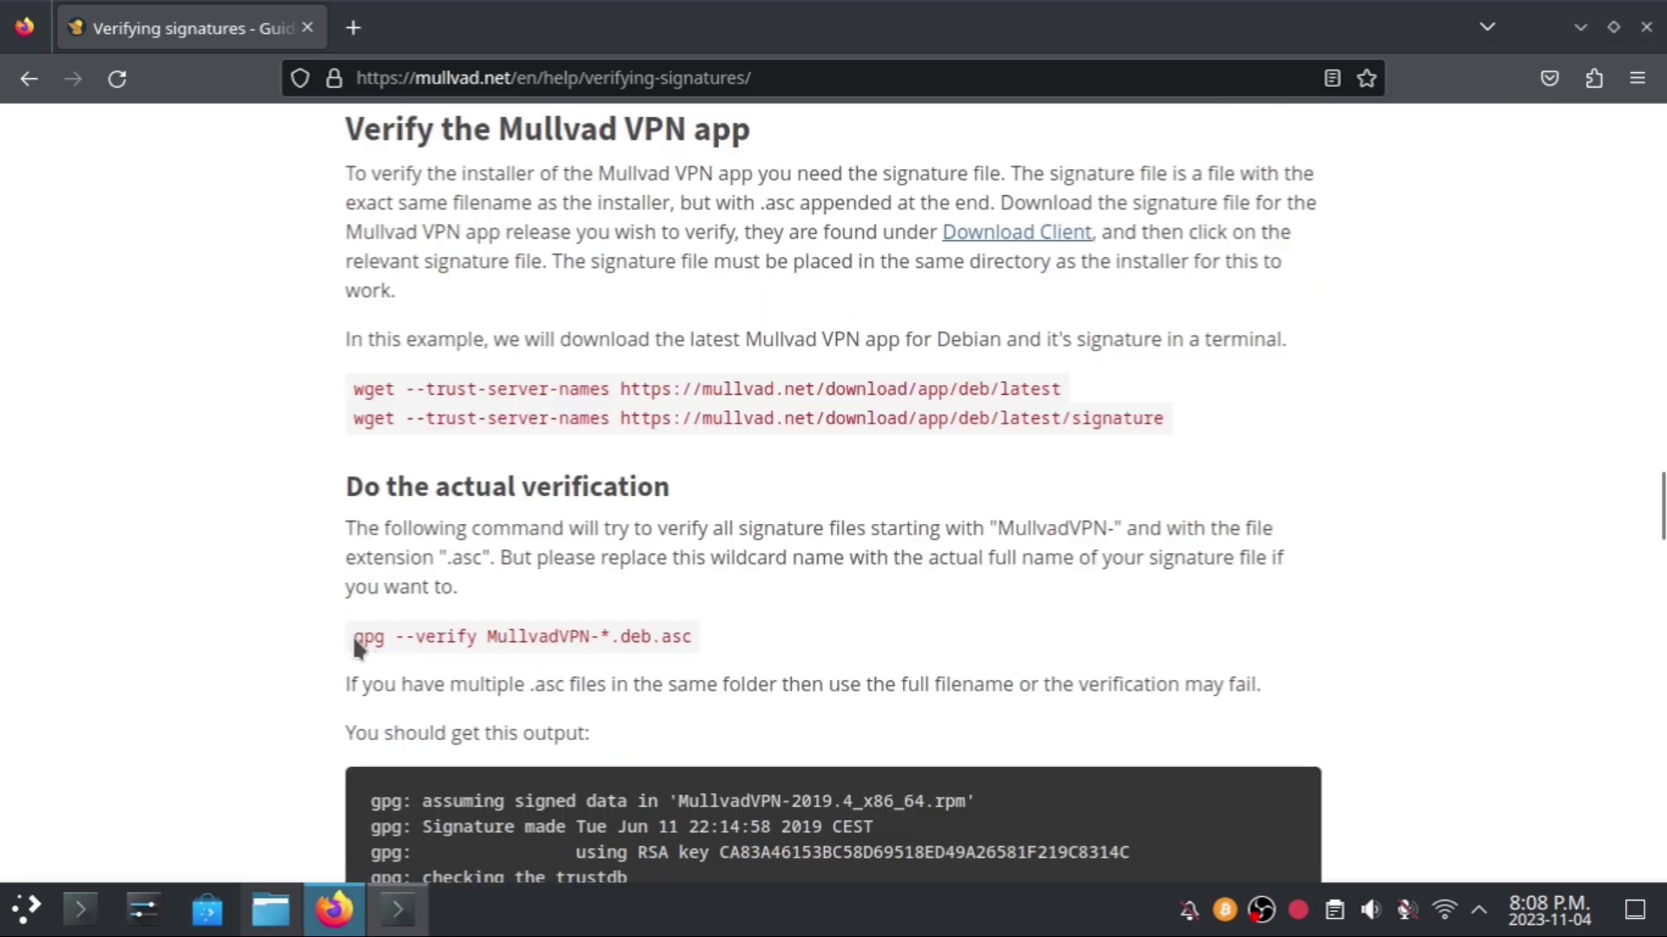
- Run gpg --verify MullvadVPN-*.deb.asc in Konsole to check the installer signature
{"action": "left_click_drag", "start_coordinate": [352, 636], "coordinate": [712, 644]}
{"action": "key", "text": "ctrl+c"}
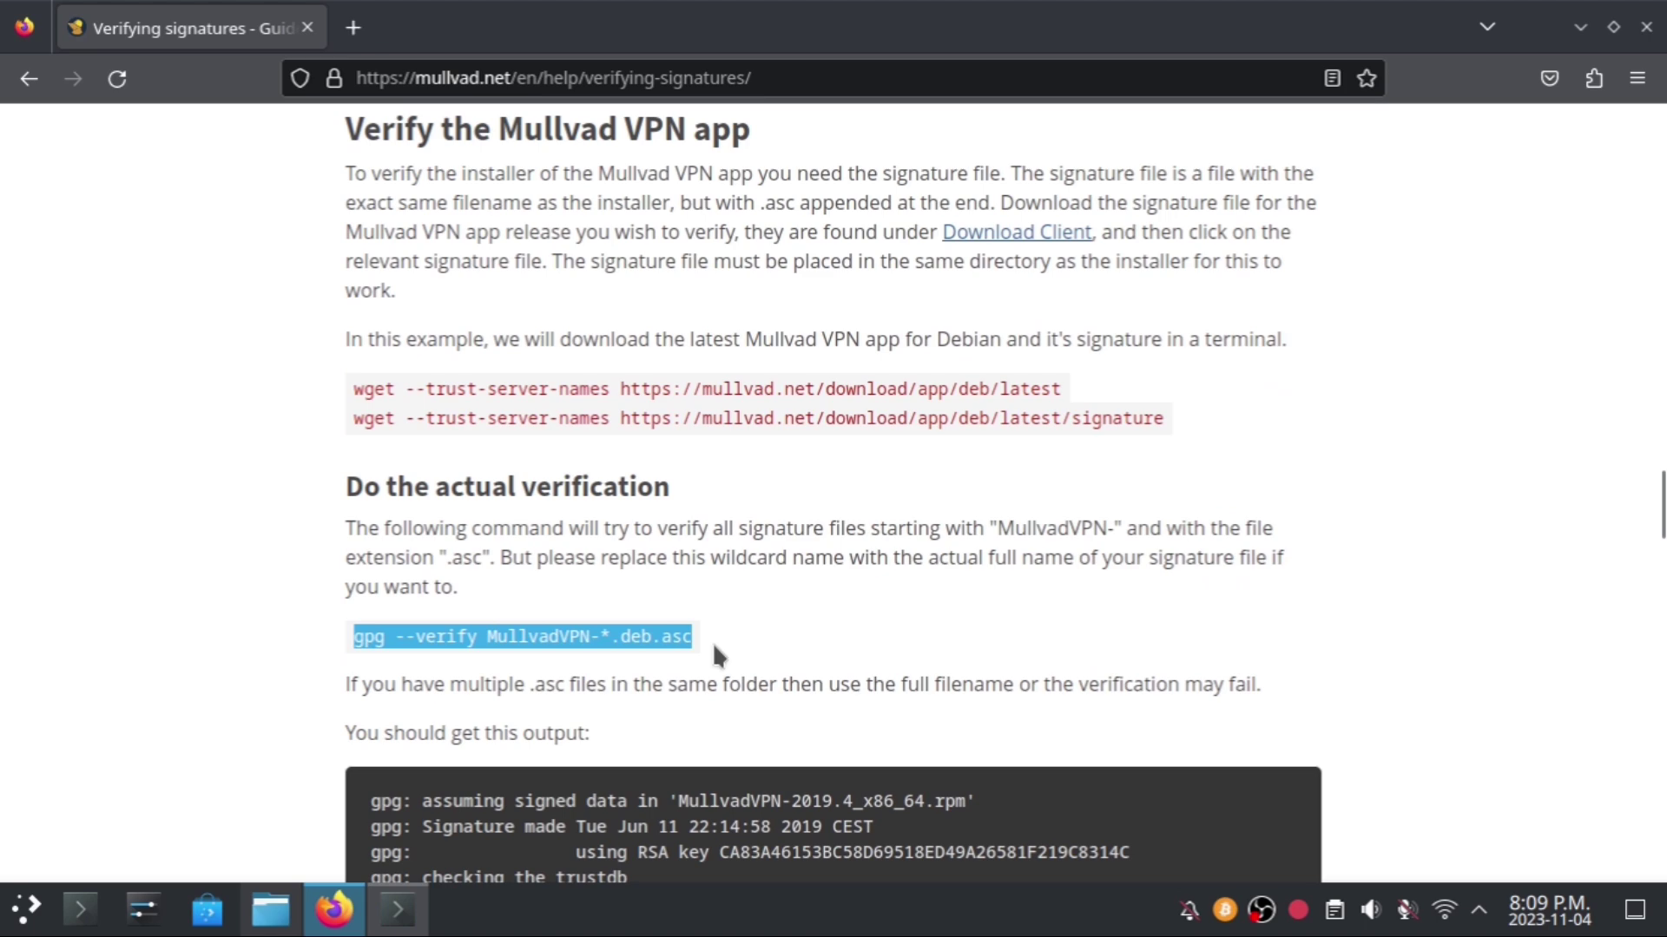
{"action": "key", "text": "alt+Tab"}
{"action": "right_click", "coordinate": [935, 596]}
{"action": "left_click", "coordinate": [1001, 552]}
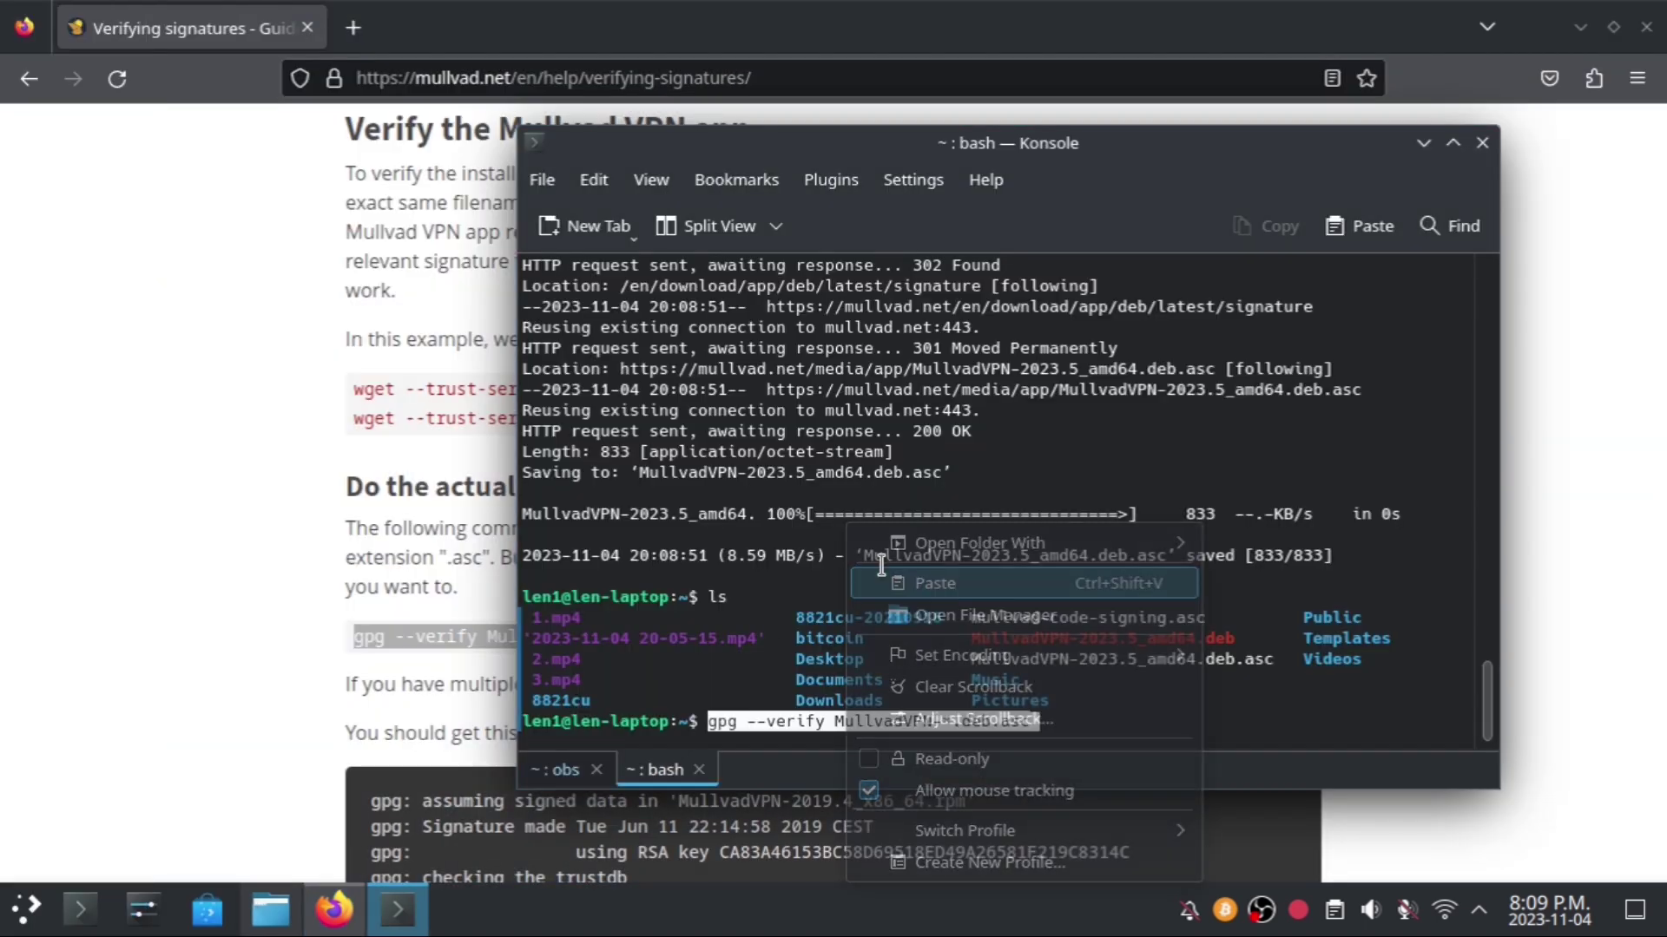
{"action": "key", "text": "Return"}
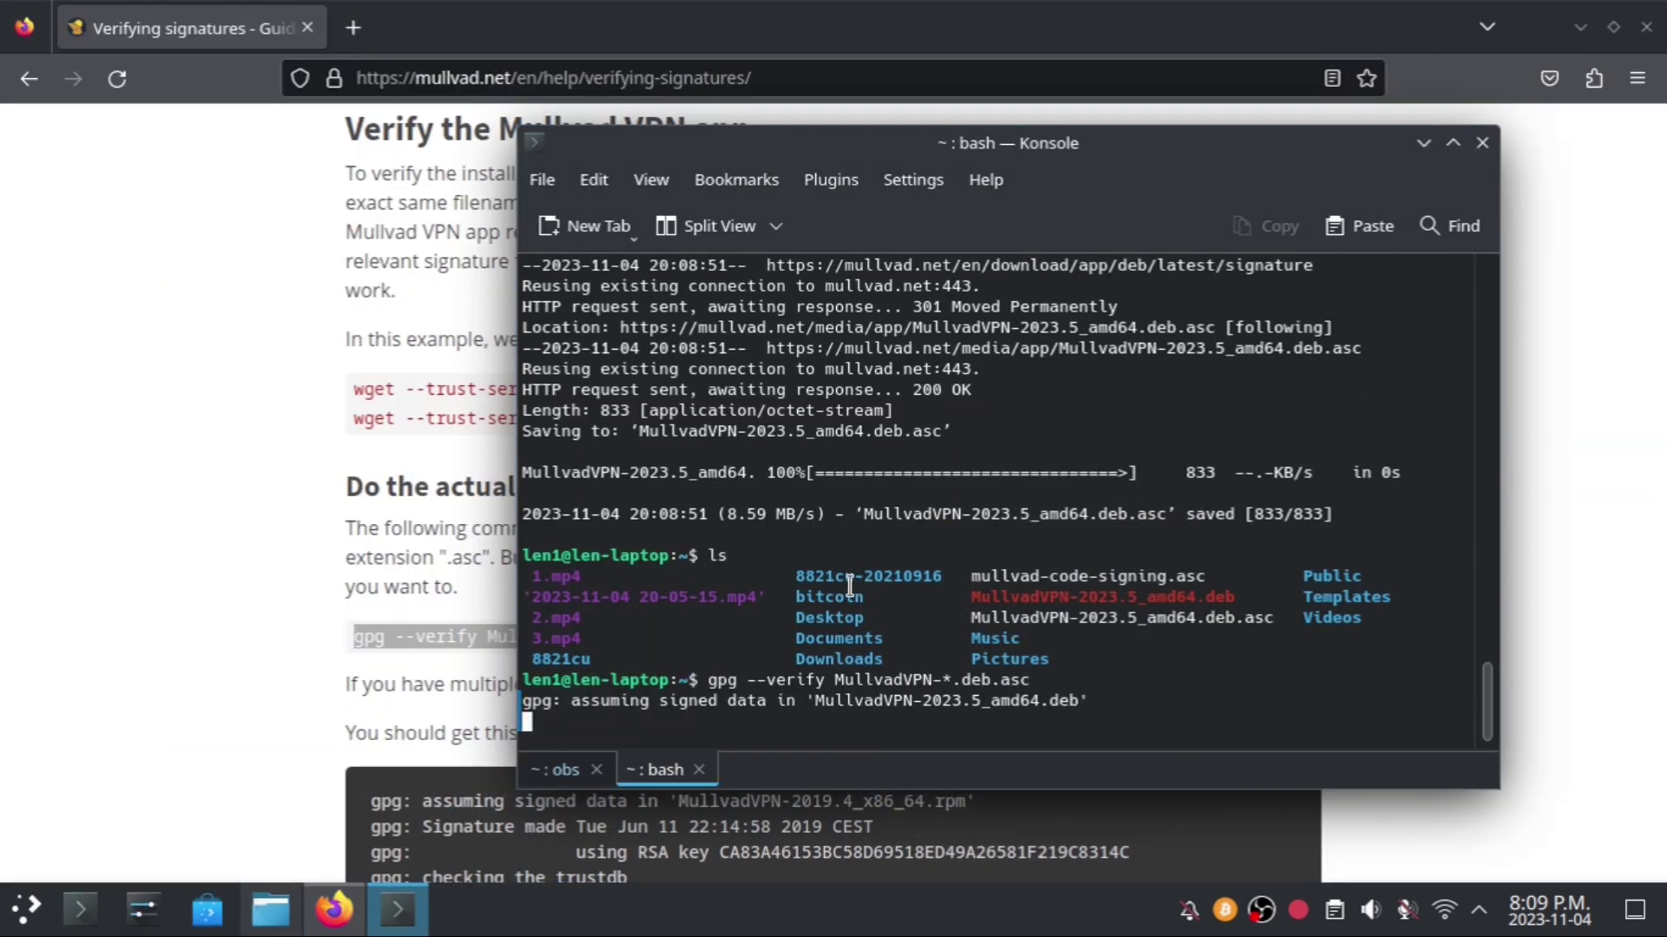
- Compare the Good signature from Mullvad (code signing) output with the guide's expected result
{"action": "left_click", "coordinate": [232, 612]}
{"action": "scroll", "coordinate": [226, 592], "scroll_direction": "down", "scroll_amount": 2}
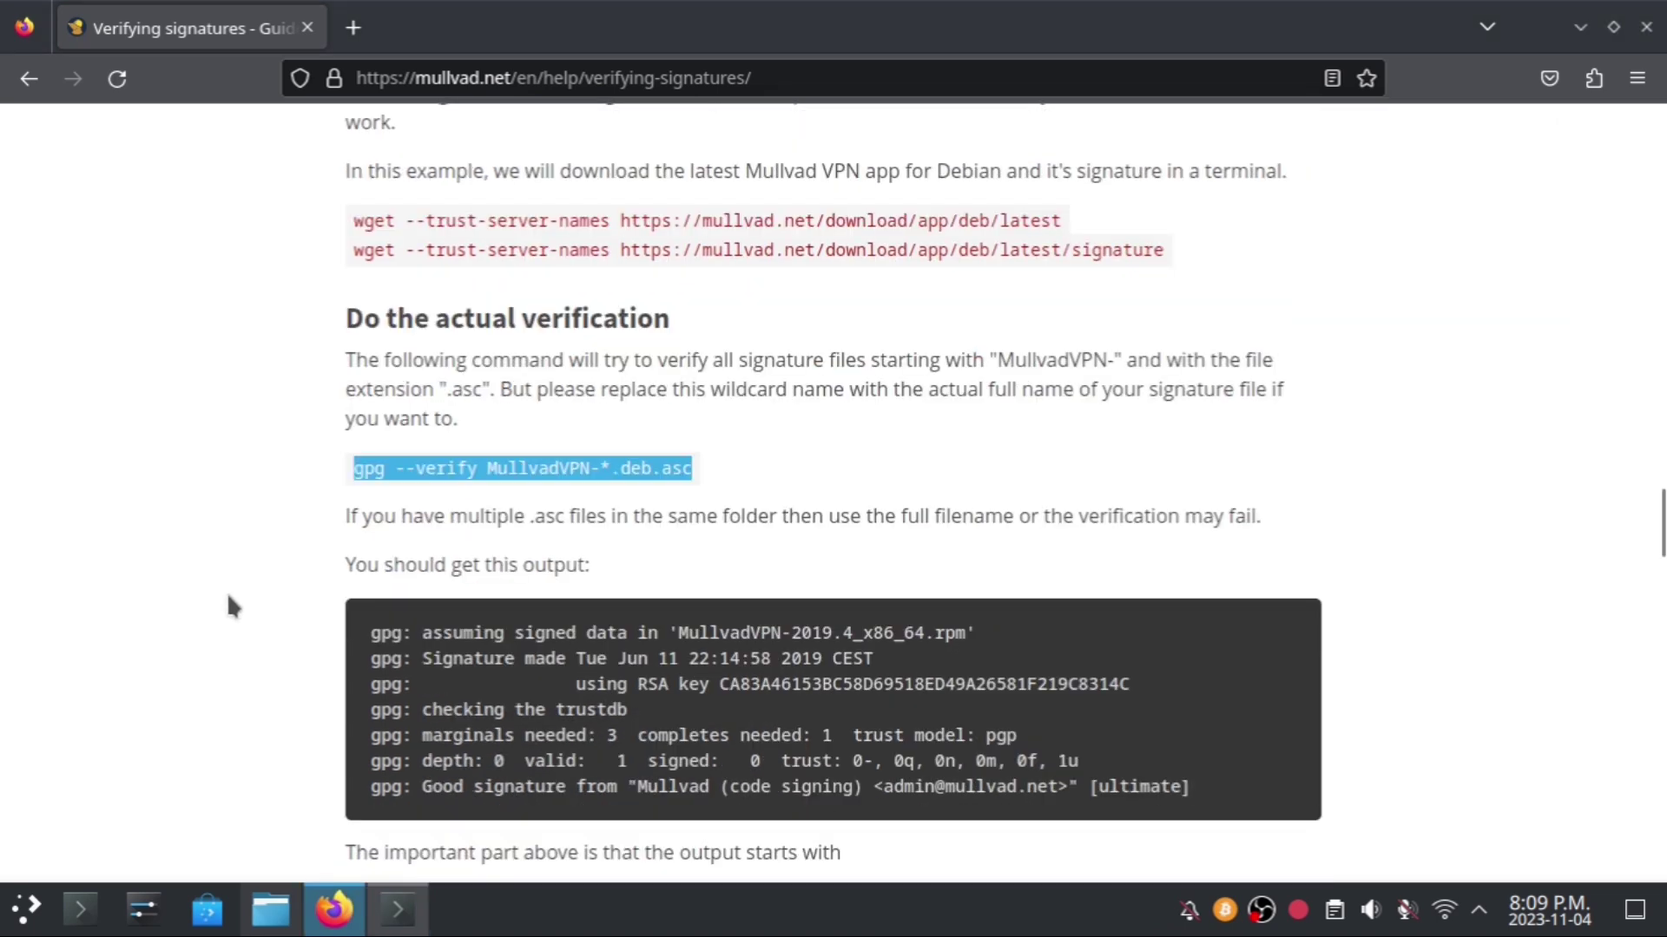
{"action": "key", "text": "alt+Tab"}
{"action": "left_click_drag", "start_coordinate": [698, 141], "coordinate": [821, 93]}
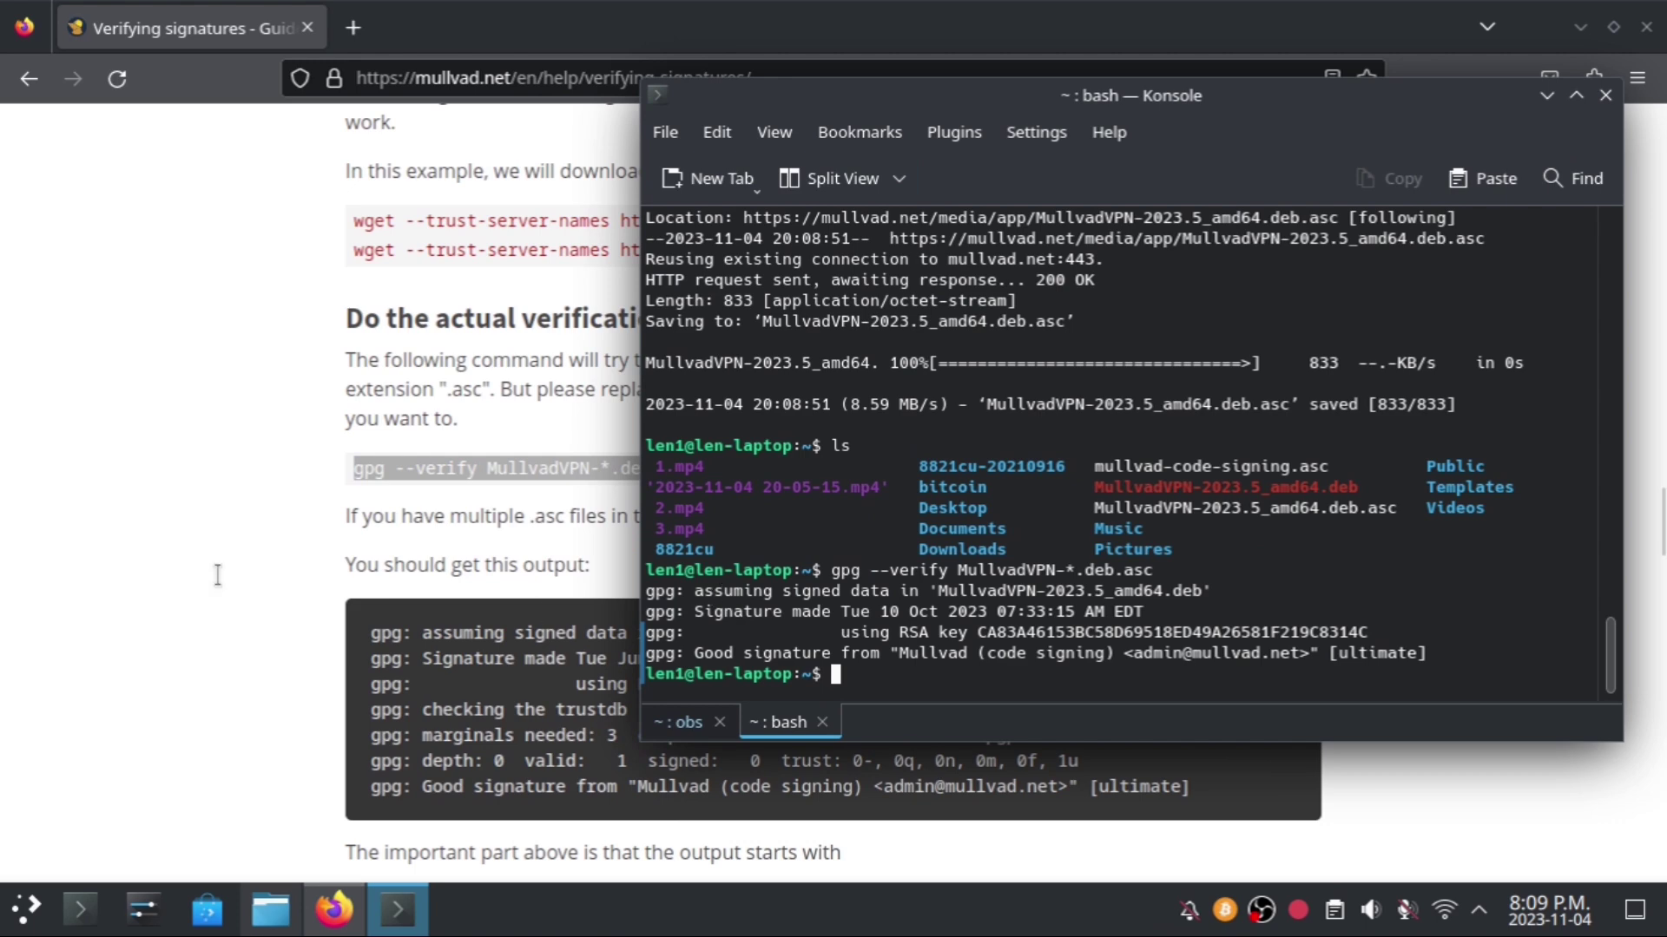
{"action": "left_click", "coordinate": [531, 635]}
{"action": "scroll", "coordinate": [491, 647], "scroll_direction": "down", "scroll_amount": 2}
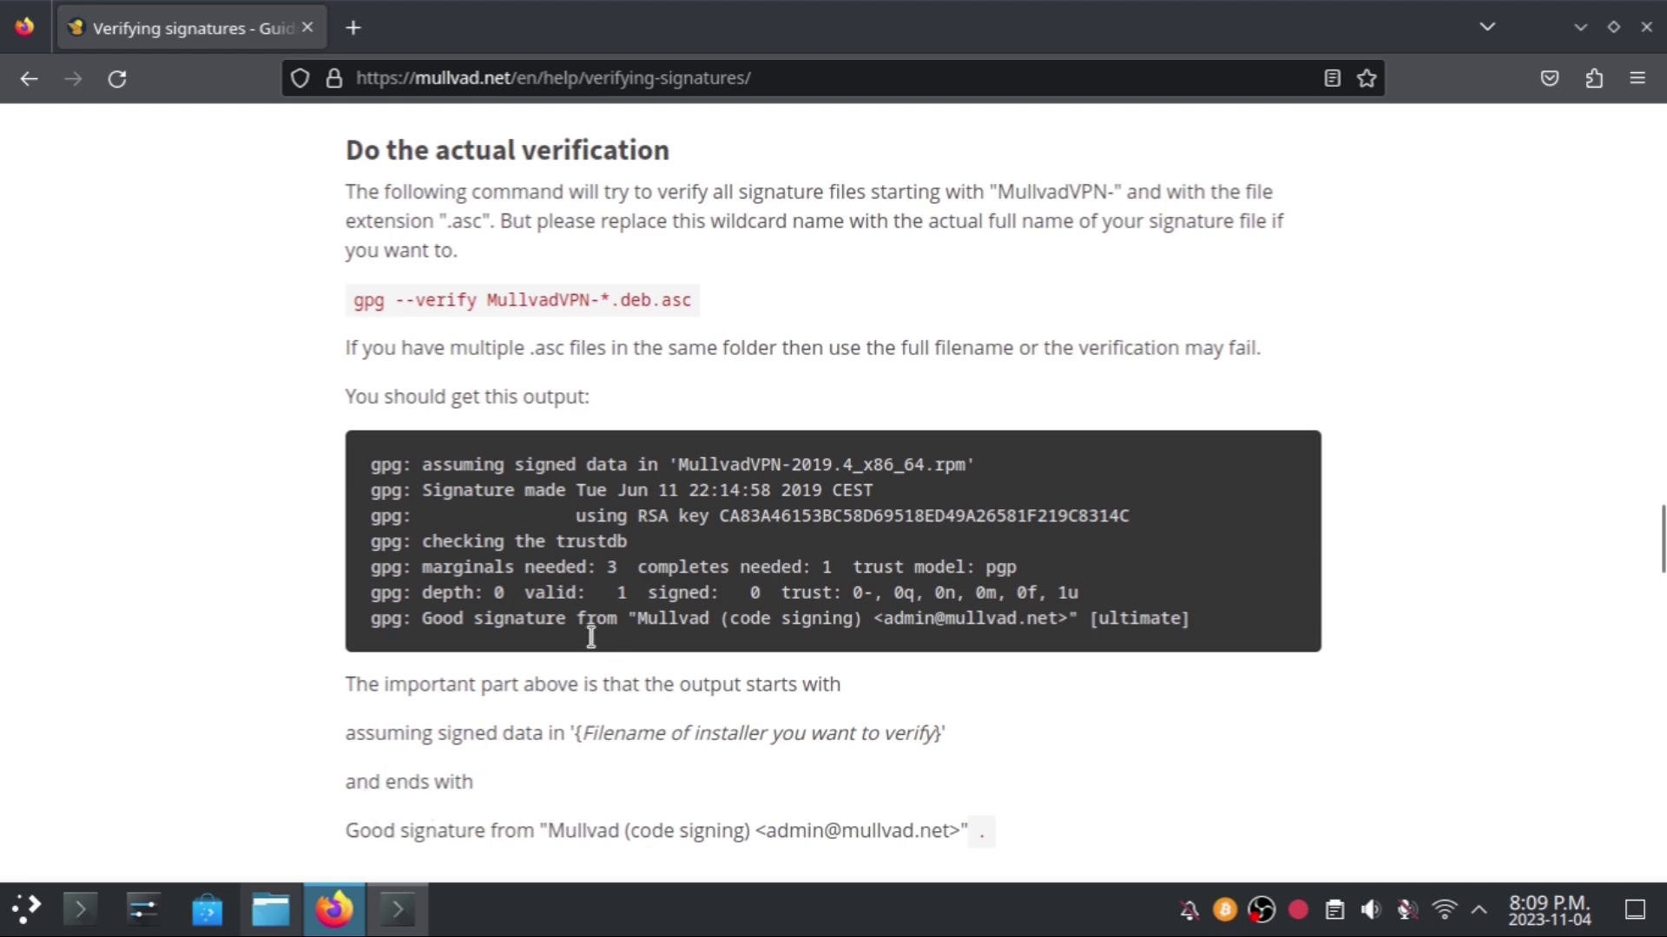
{"action": "key", "text": "alt+Tab"}
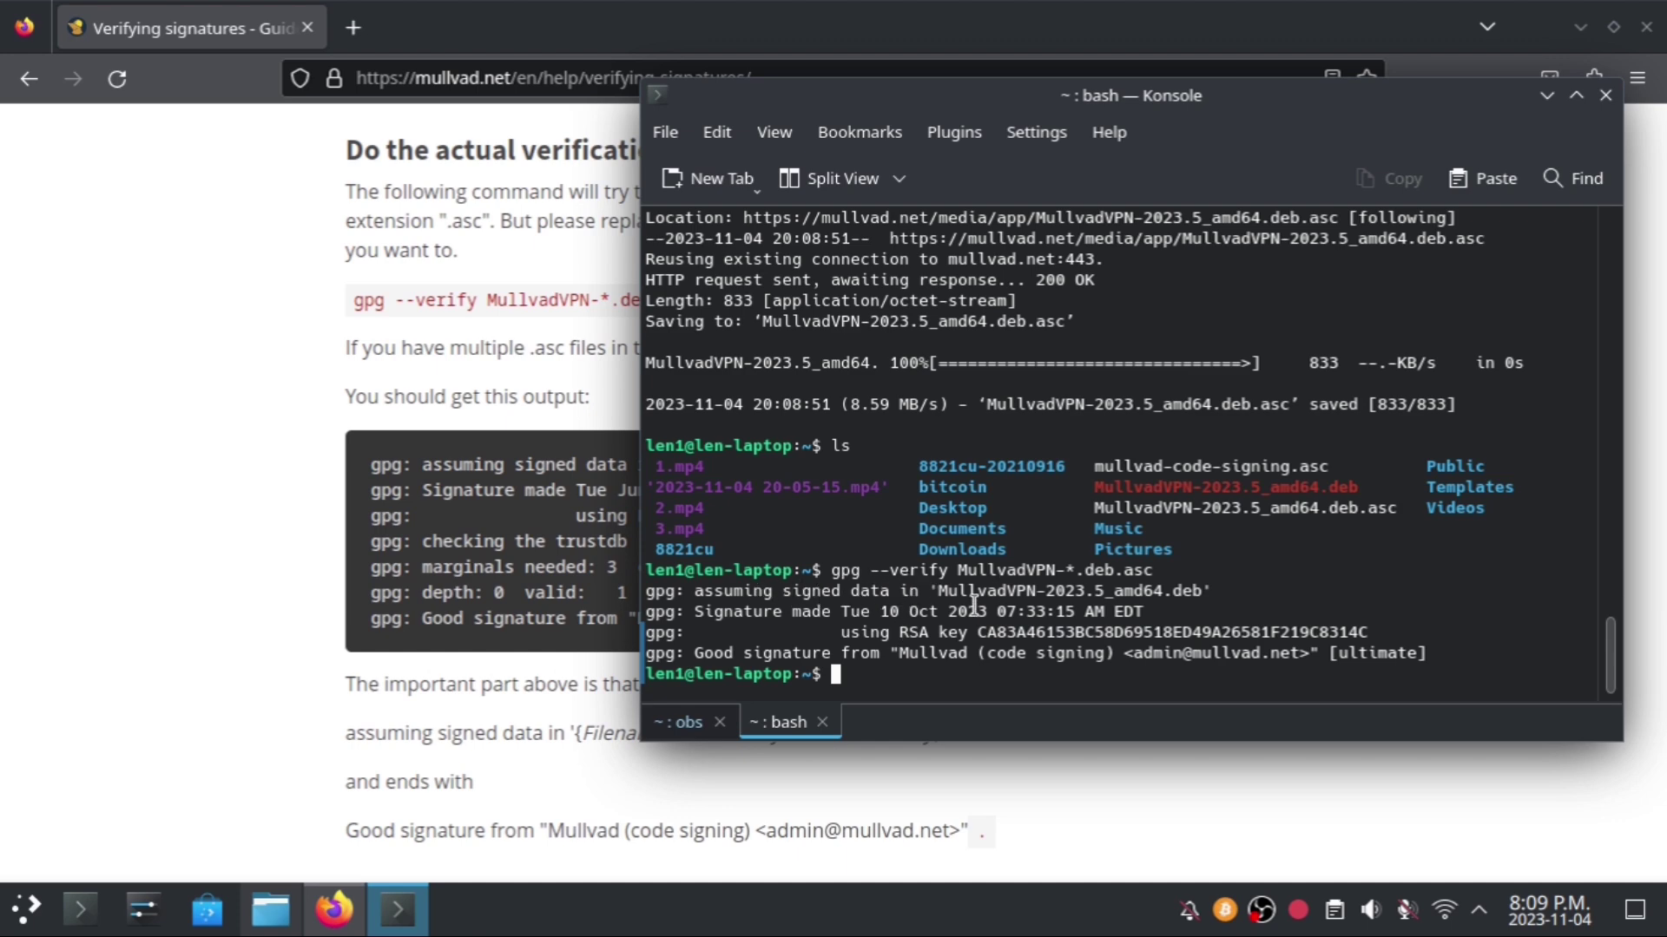
- Open mullvad-code-signing.asc in less in Konsole
{"action": "left_click", "coordinate": [273, 701]}
{"action": "scroll", "coordinate": [270, 692], "scroll_direction": "down", "scroll_amount": 2}
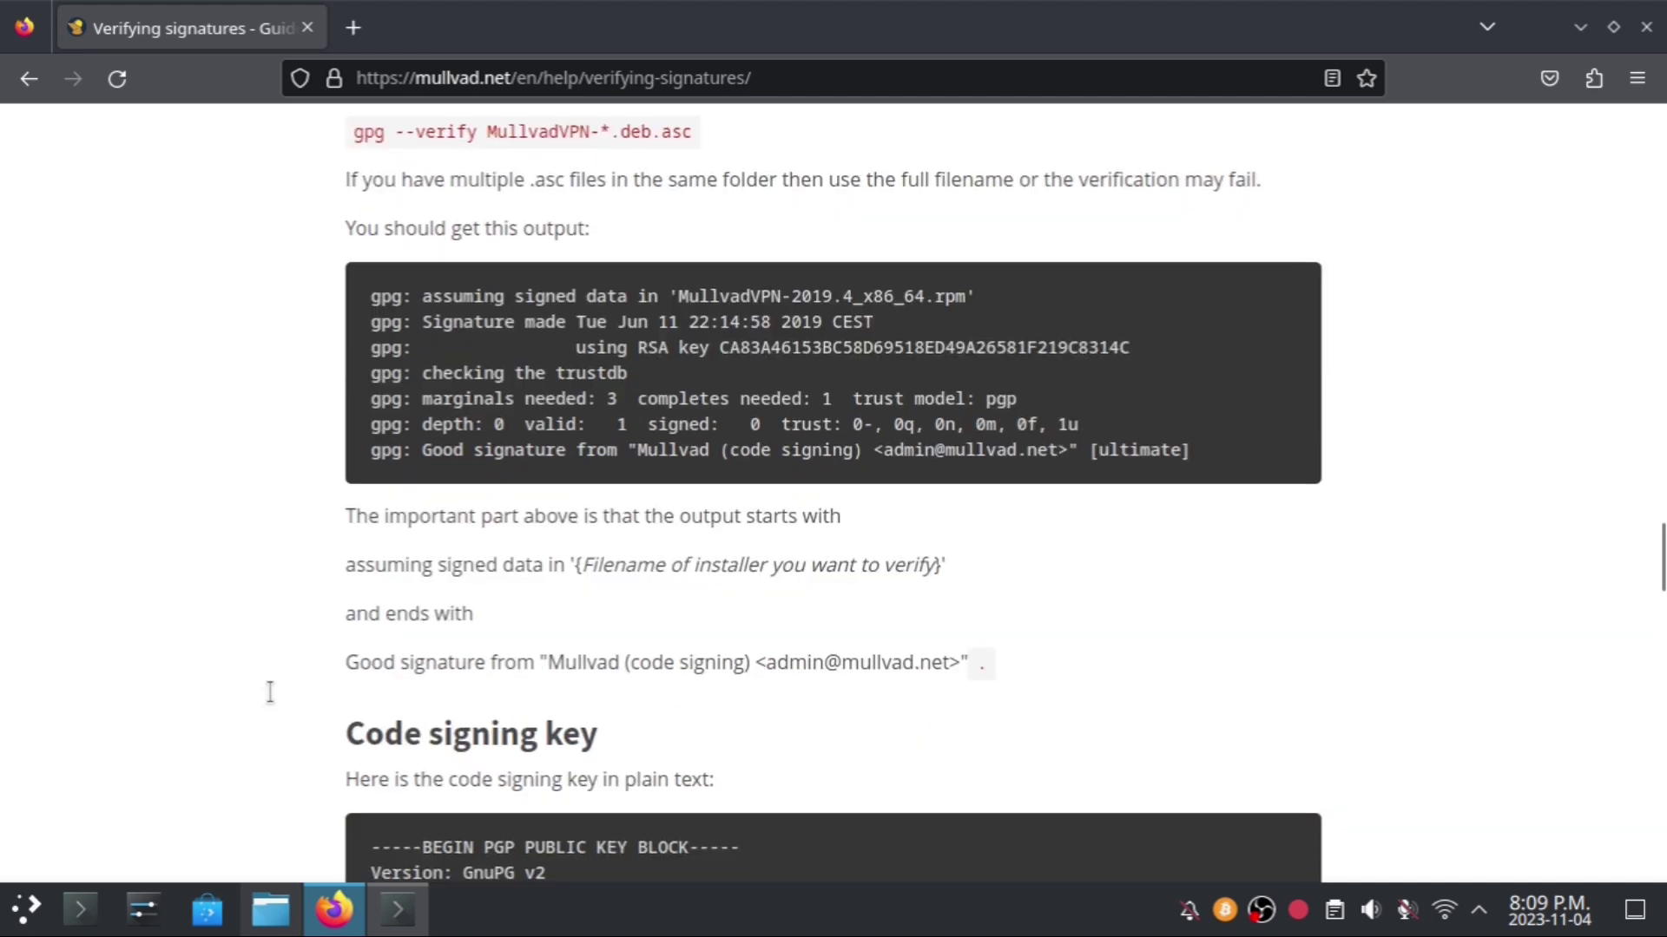
{"action": "scroll", "coordinate": [272, 689], "scroll_direction": "down", "scroll_amount": 2}
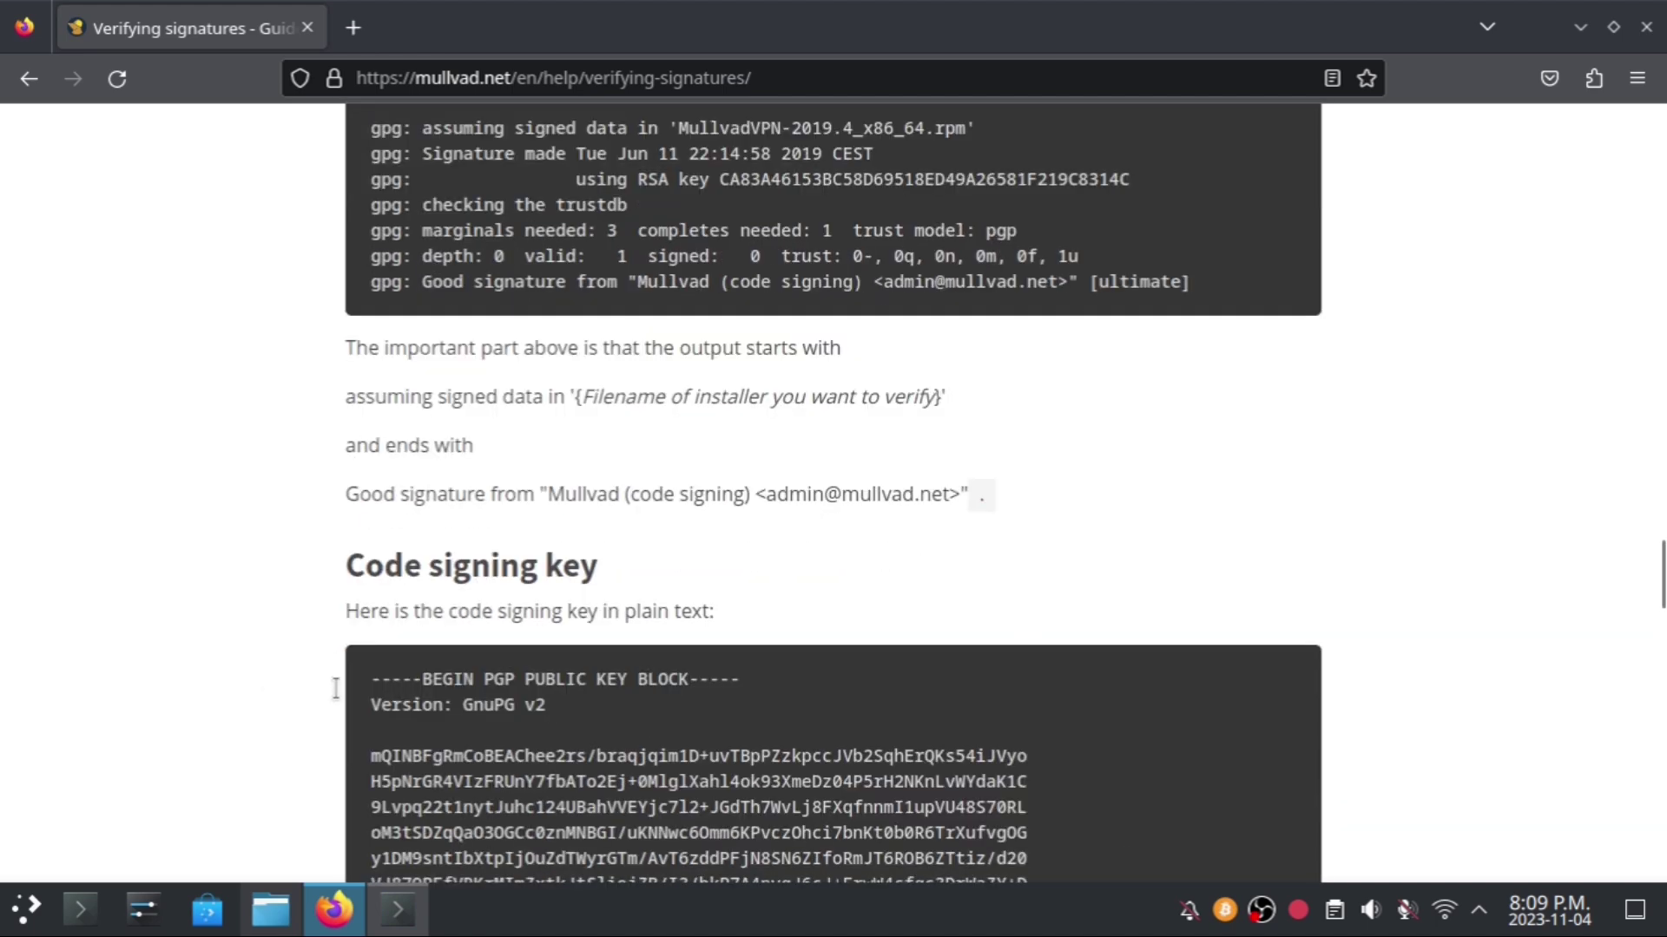
{"action": "scroll", "coordinate": [337, 686], "scroll_direction": "down", "scroll_amount": 2}
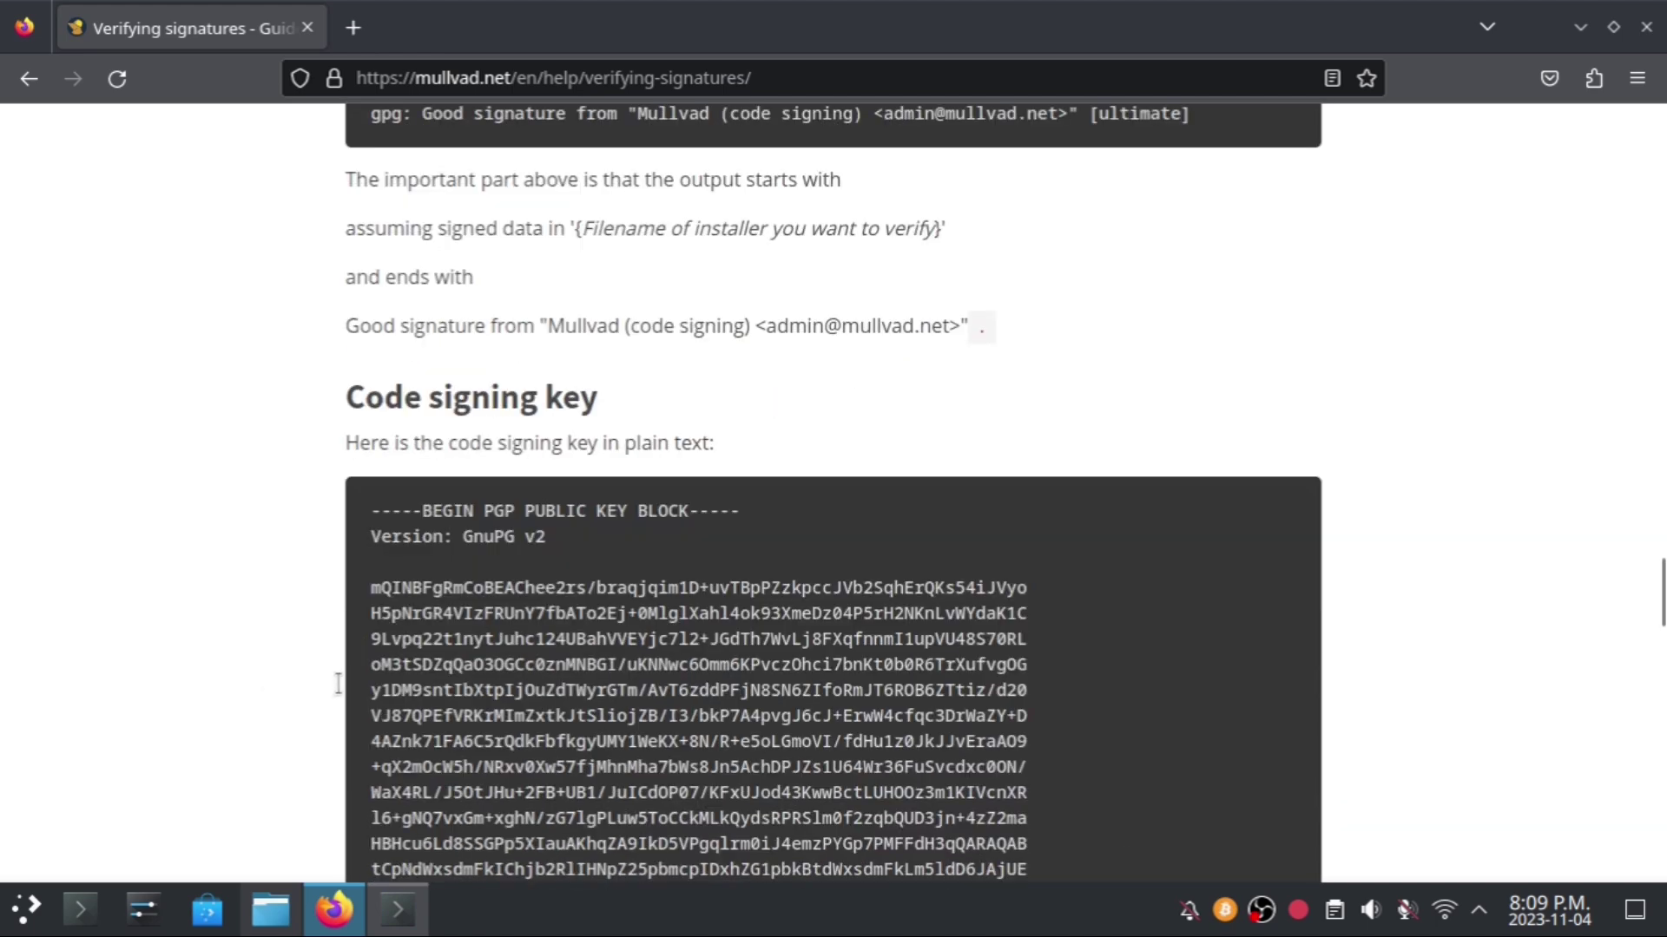
{"action": "key", "text": "alt+Tab"}
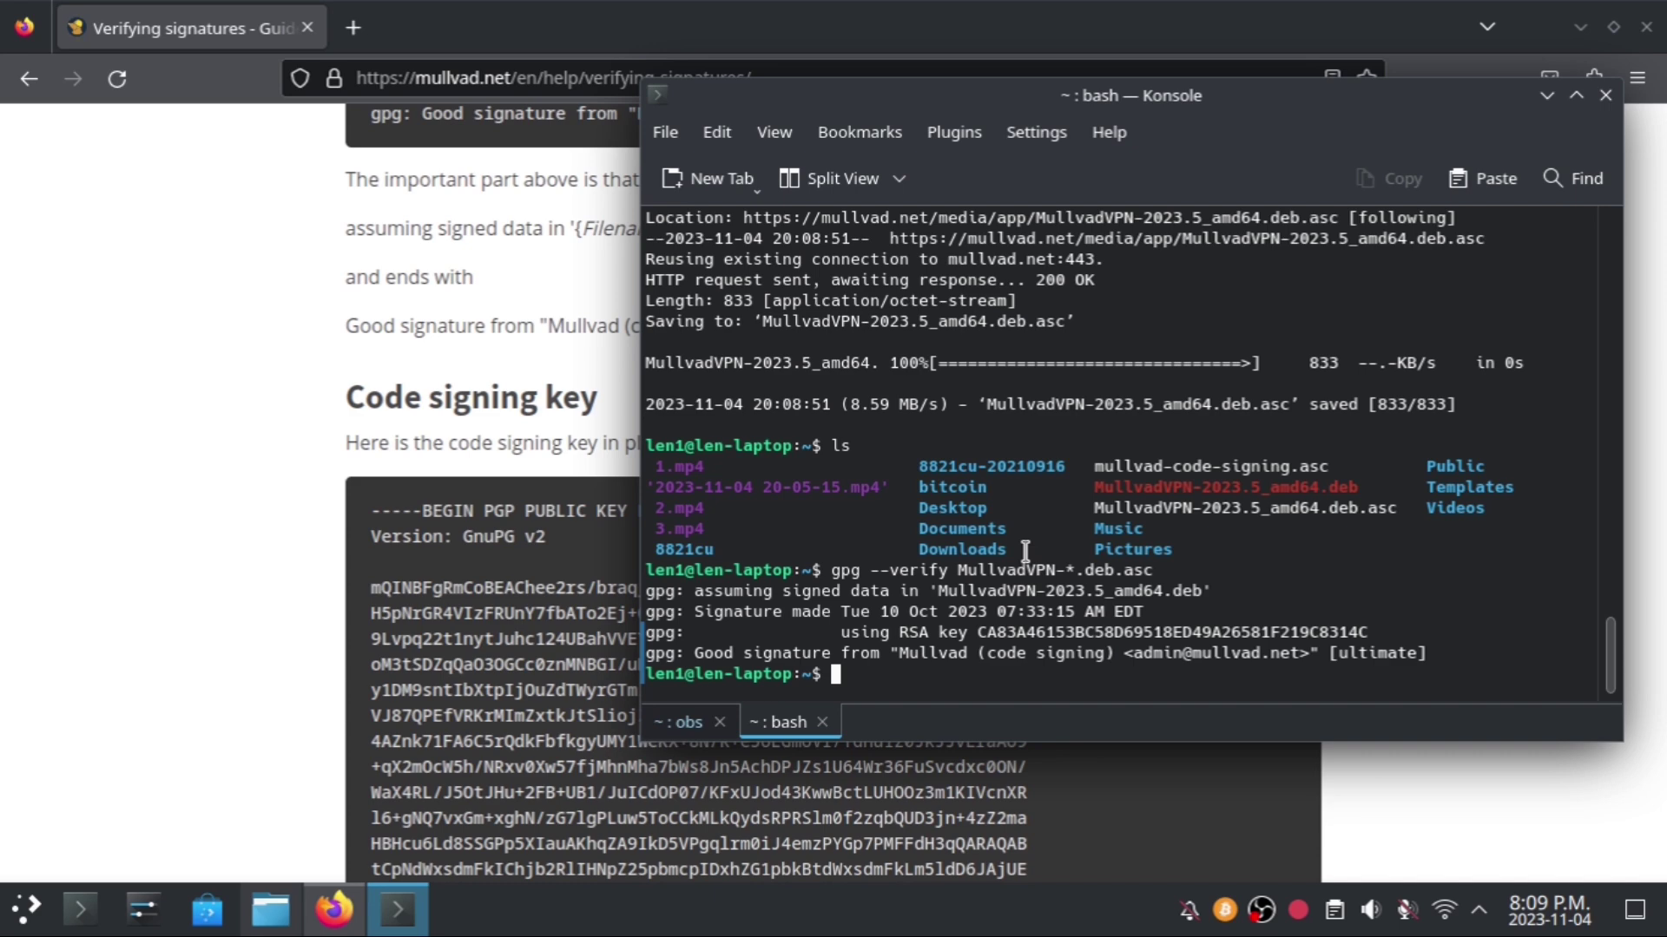
{"action": "type", "text": "ess mull"}
{"action": "key", "text": "Tab"}
{"action": "key", "text": "Return"}
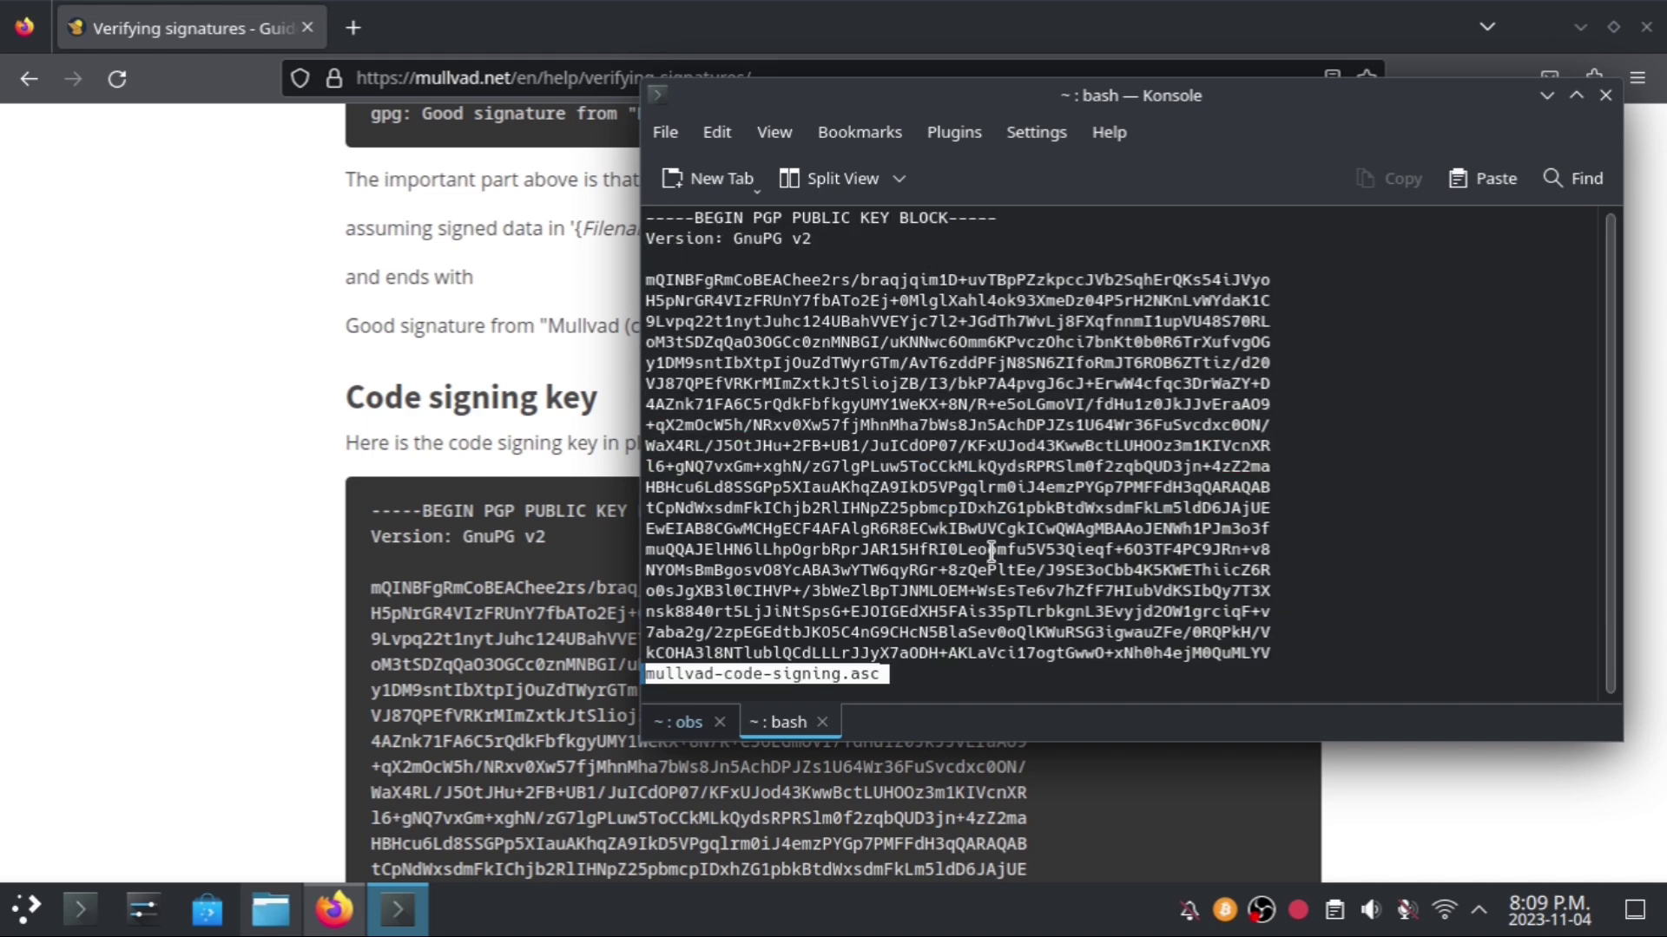
- Scroll through the key file and the guide's code signing key block to compare them
{"action": "left_click", "coordinate": [348, 557]}
{"action": "scroll", "coordinate": [348, 556], "scroll_direction": "down", "scroll_amount": 3}
{"action": "key", "text": "alt+Tab"}
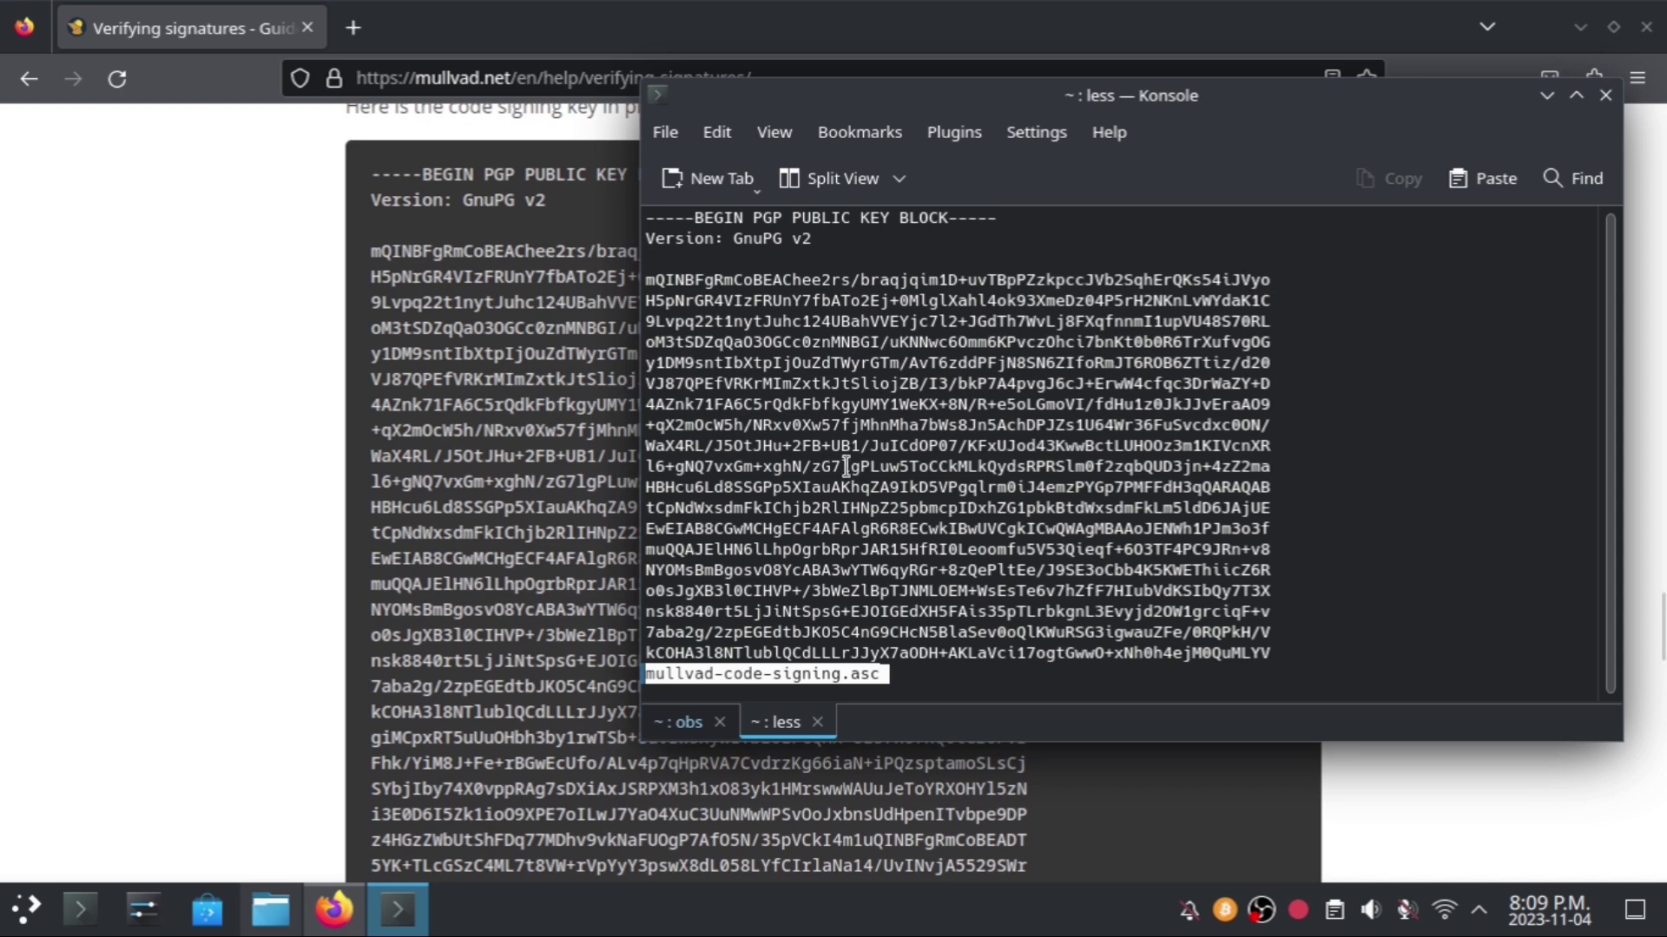
{"action": "key", "text": "alt+Tab"}
{"action": "scroll", "coordinate": [798, 378], "scroll_direction": "down", "scroll_amount": 6}
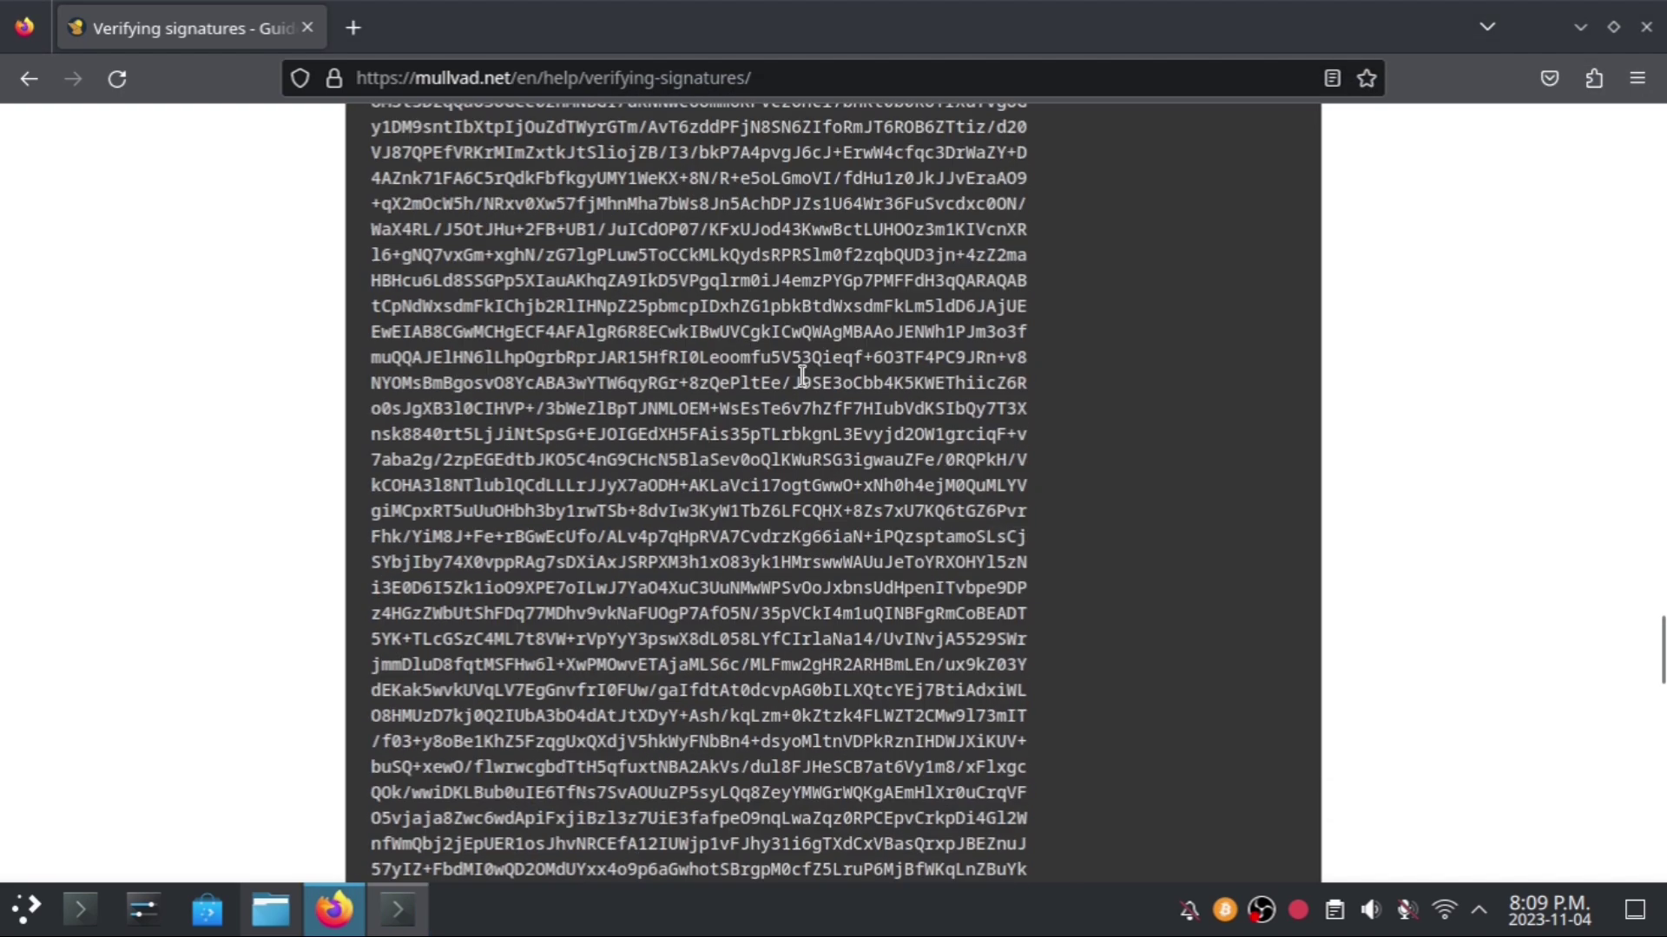
{"action": "scroll", "coordinate": [796, 382], "scroll_direction": "down", "scroll_amount": 10}
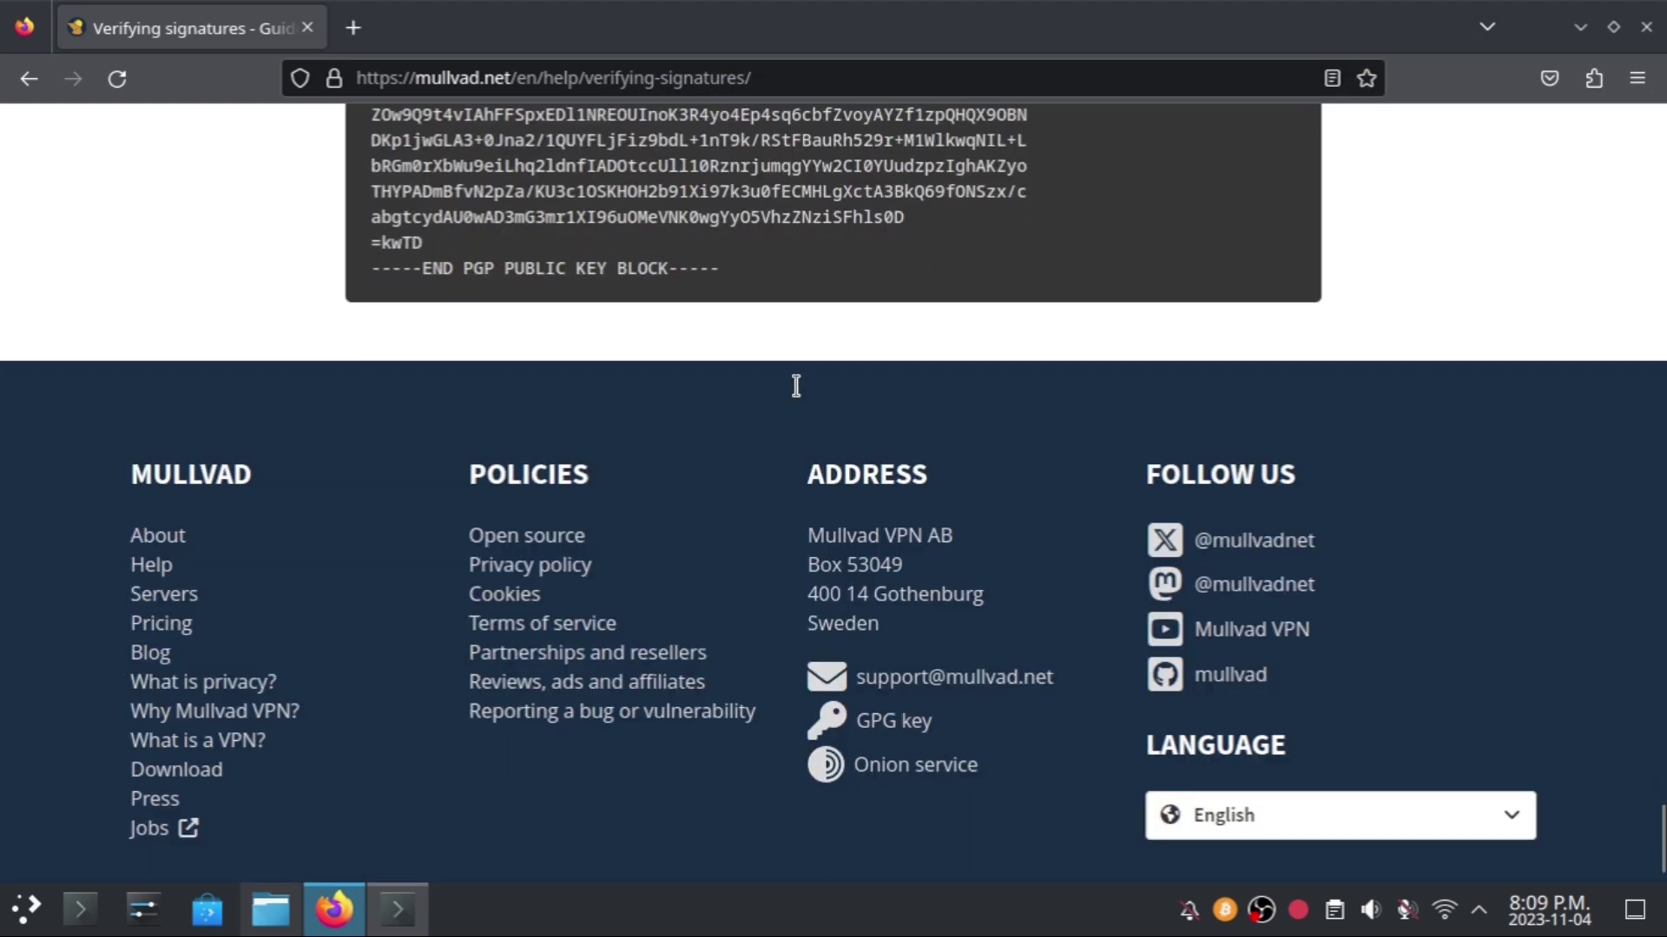
{"action": "scroll", "coordinate": [796, 385], "scroll_direction": "up", "scroll_amount": 4}
{"action": "key", "text": "alt+Tab"}
{"action": "scroll", "coordinate": [847, 451], "scroll_direction": "down", "scroll_amount": 5}
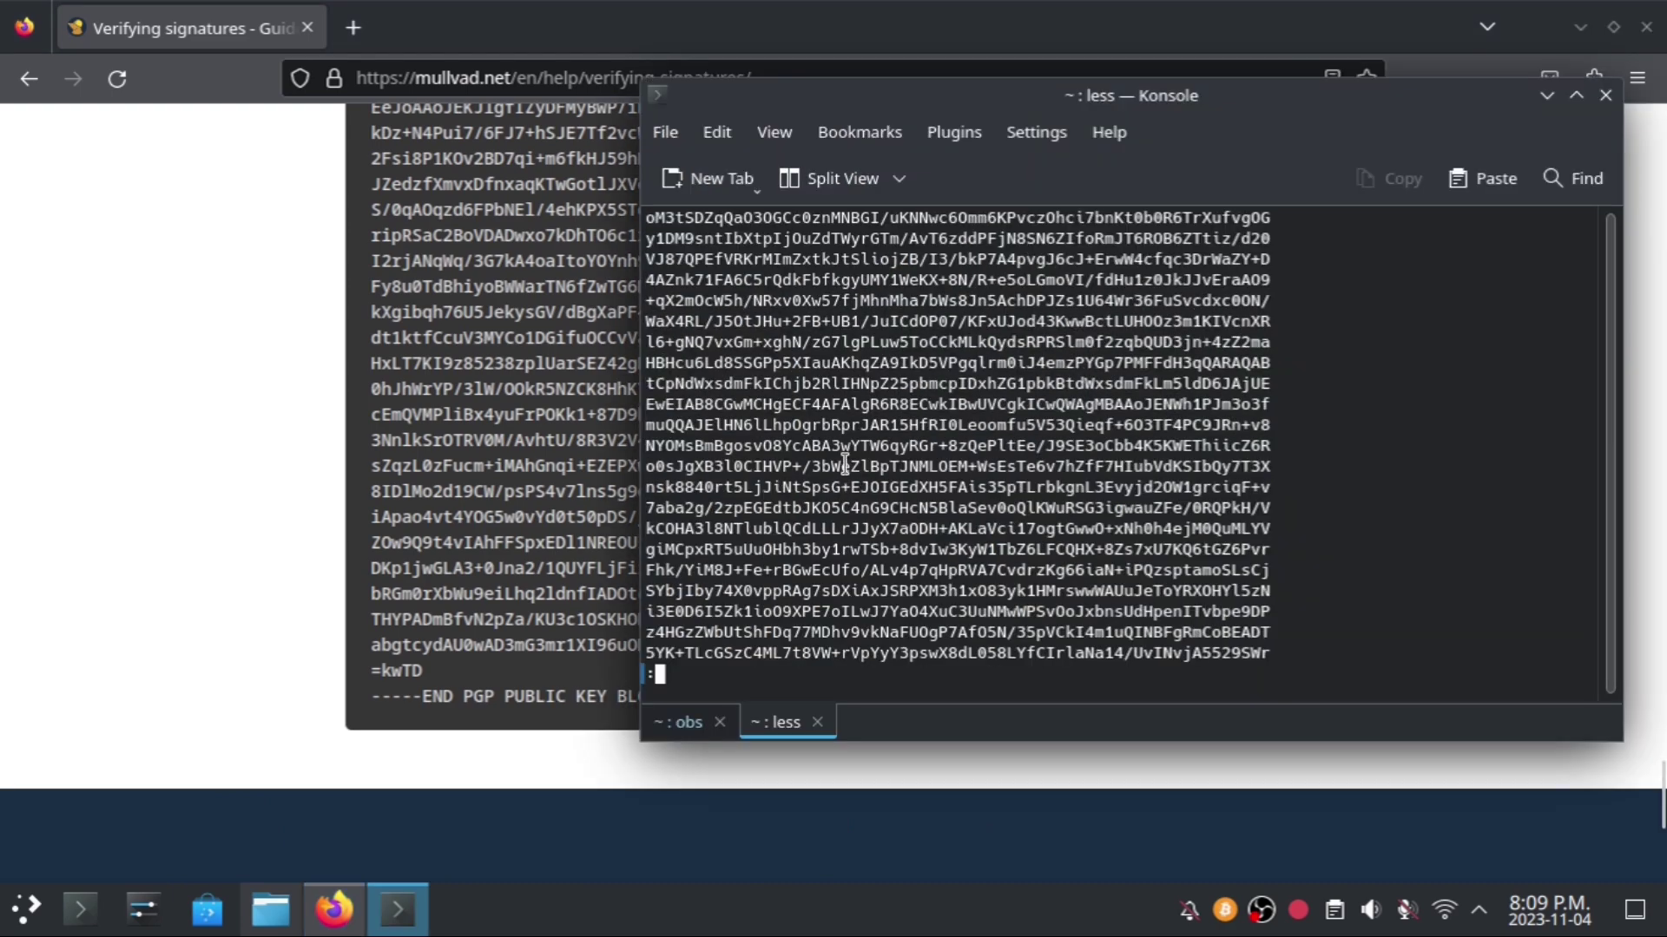
{"action": "scroll", "coordinate": [851, 430], "scroll_direction": "down", "scroll_amount": 10}
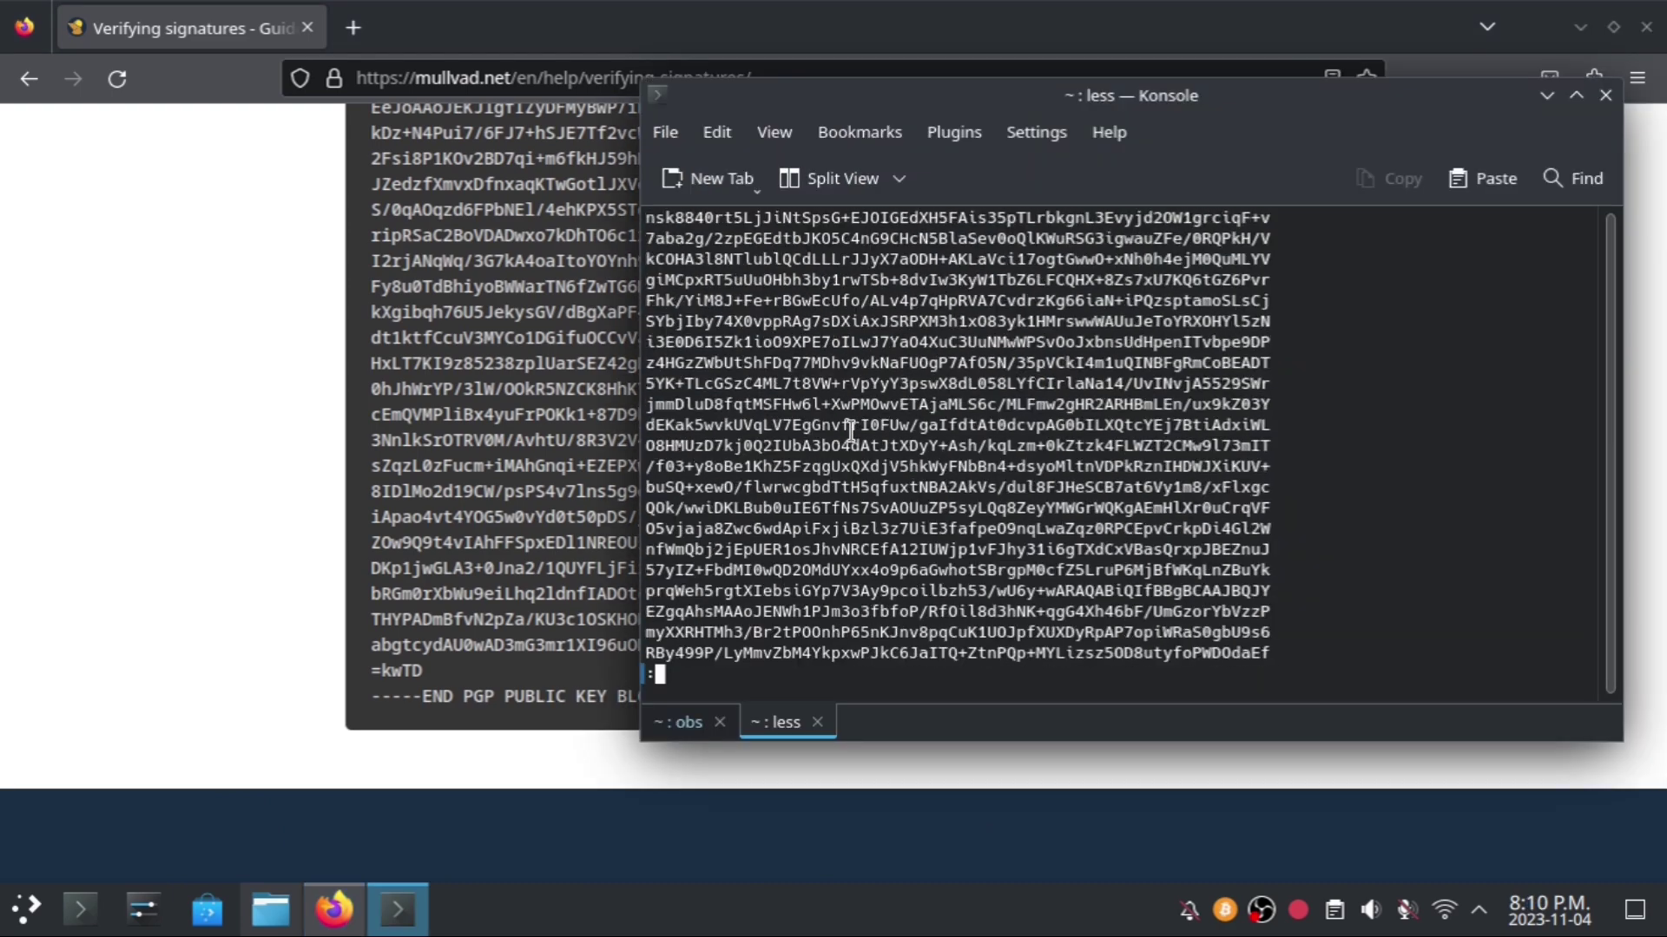
{"action": "scroll", "coordinate": [852, 430], "scroll_direction": "down", "scroll_amount": 4}
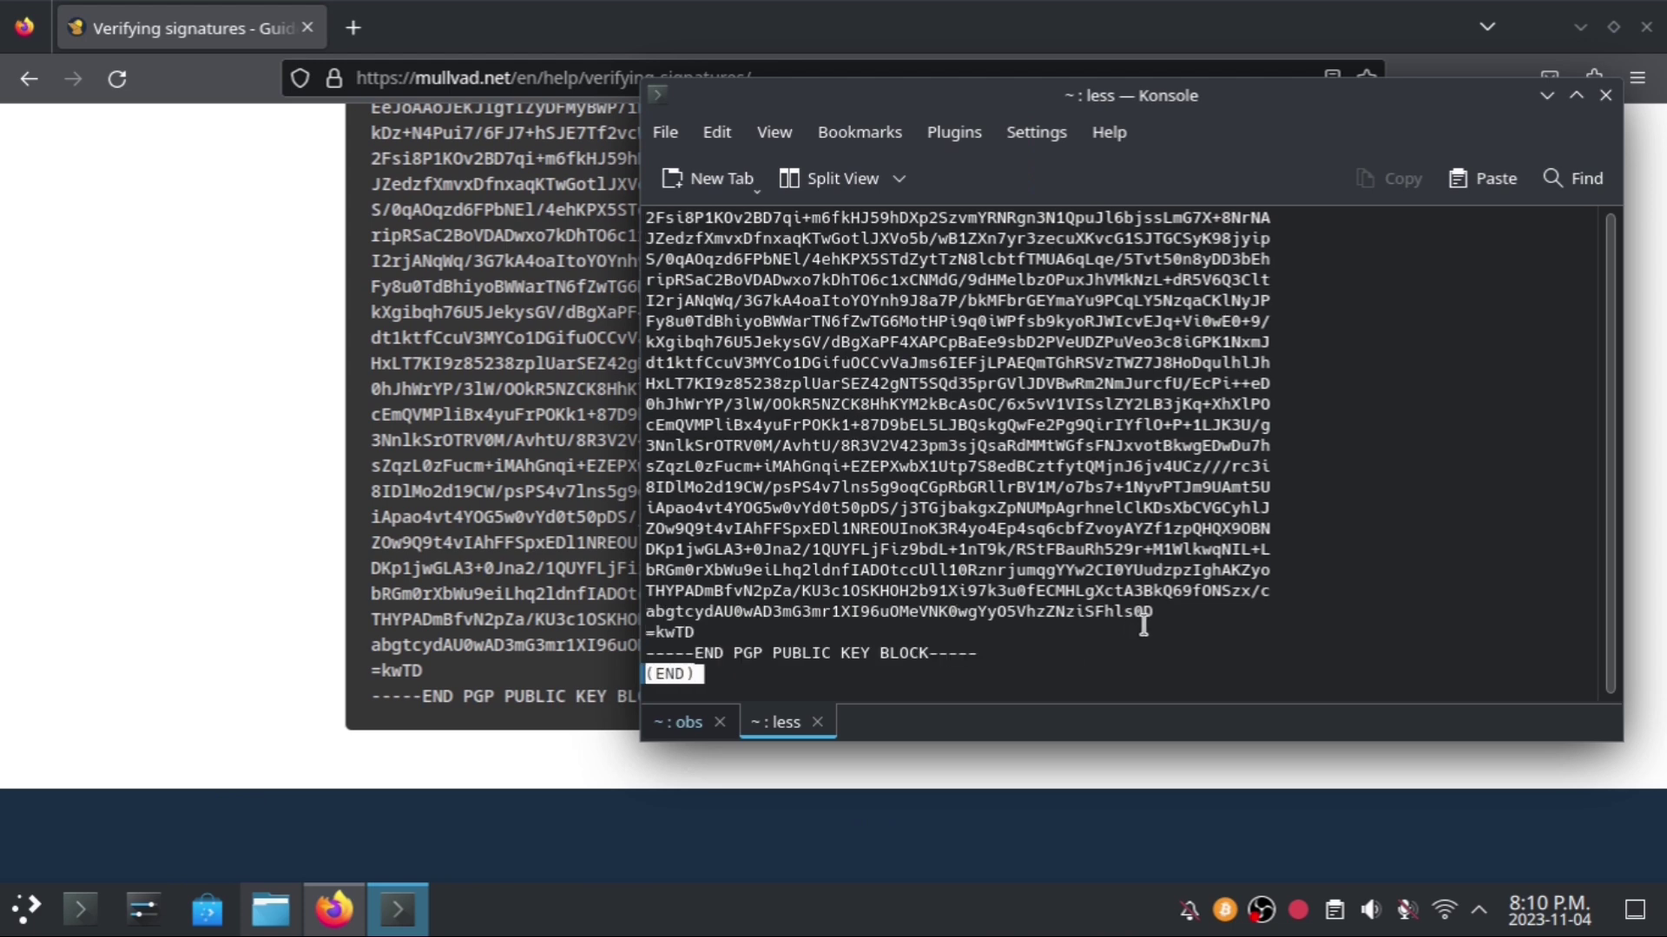
- Check the guide's full key block against the file, then quit the less viewer
{"action": "left_click", "coordinate": [604, 632]}
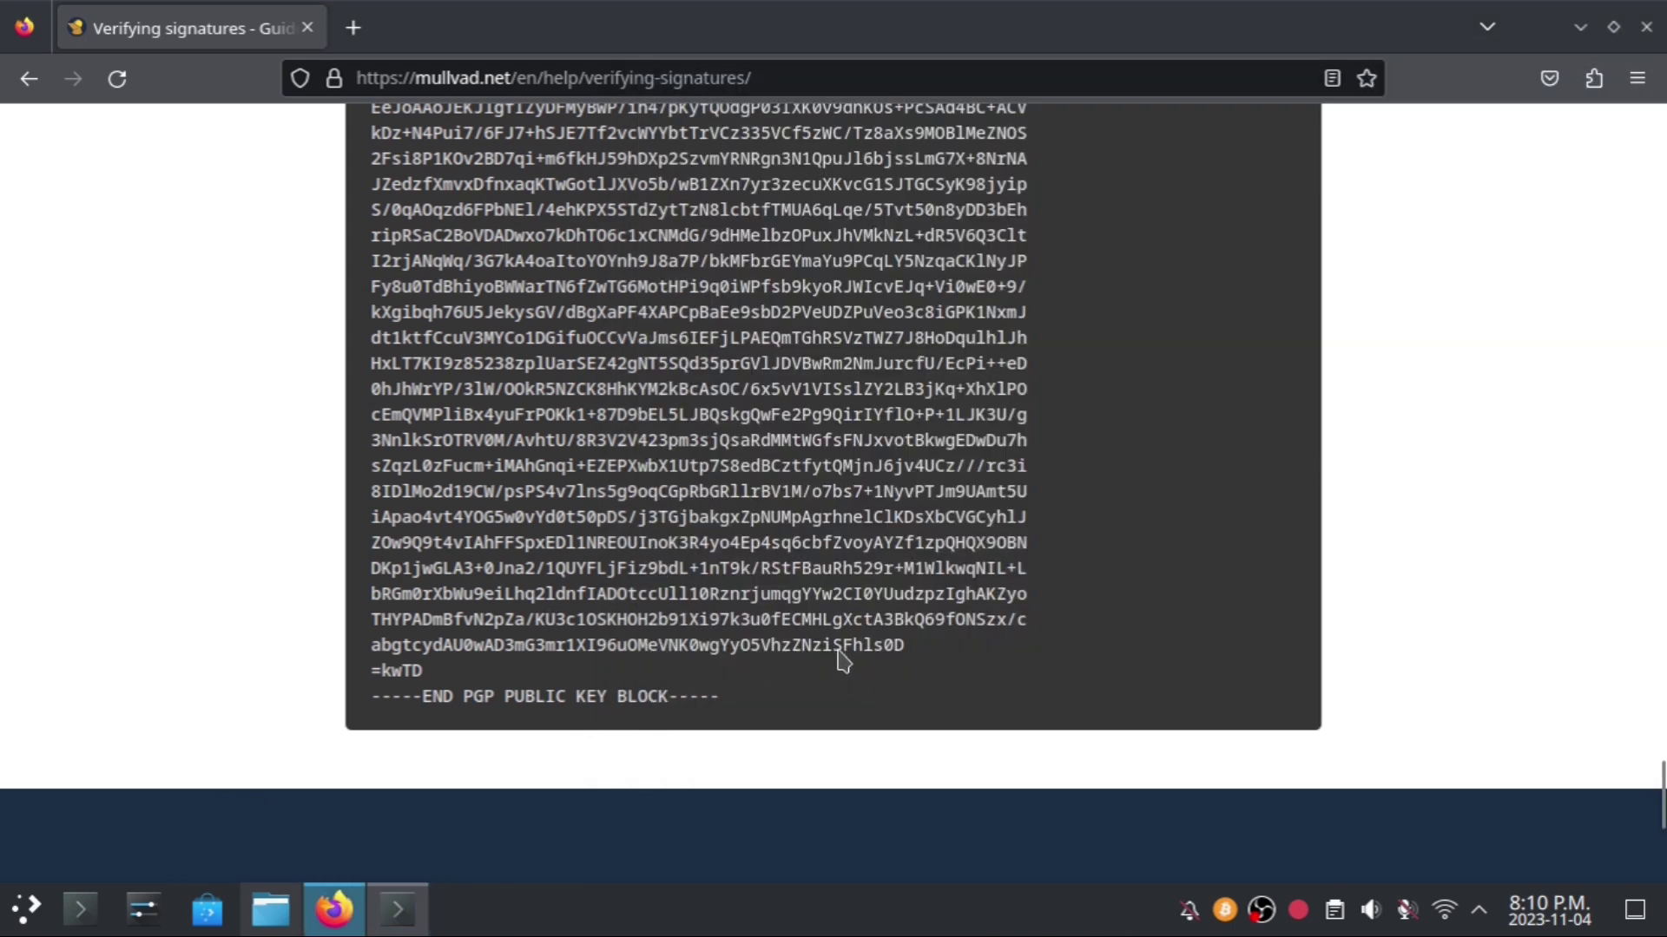
{"action": "key", "text": "alt+Tab"}
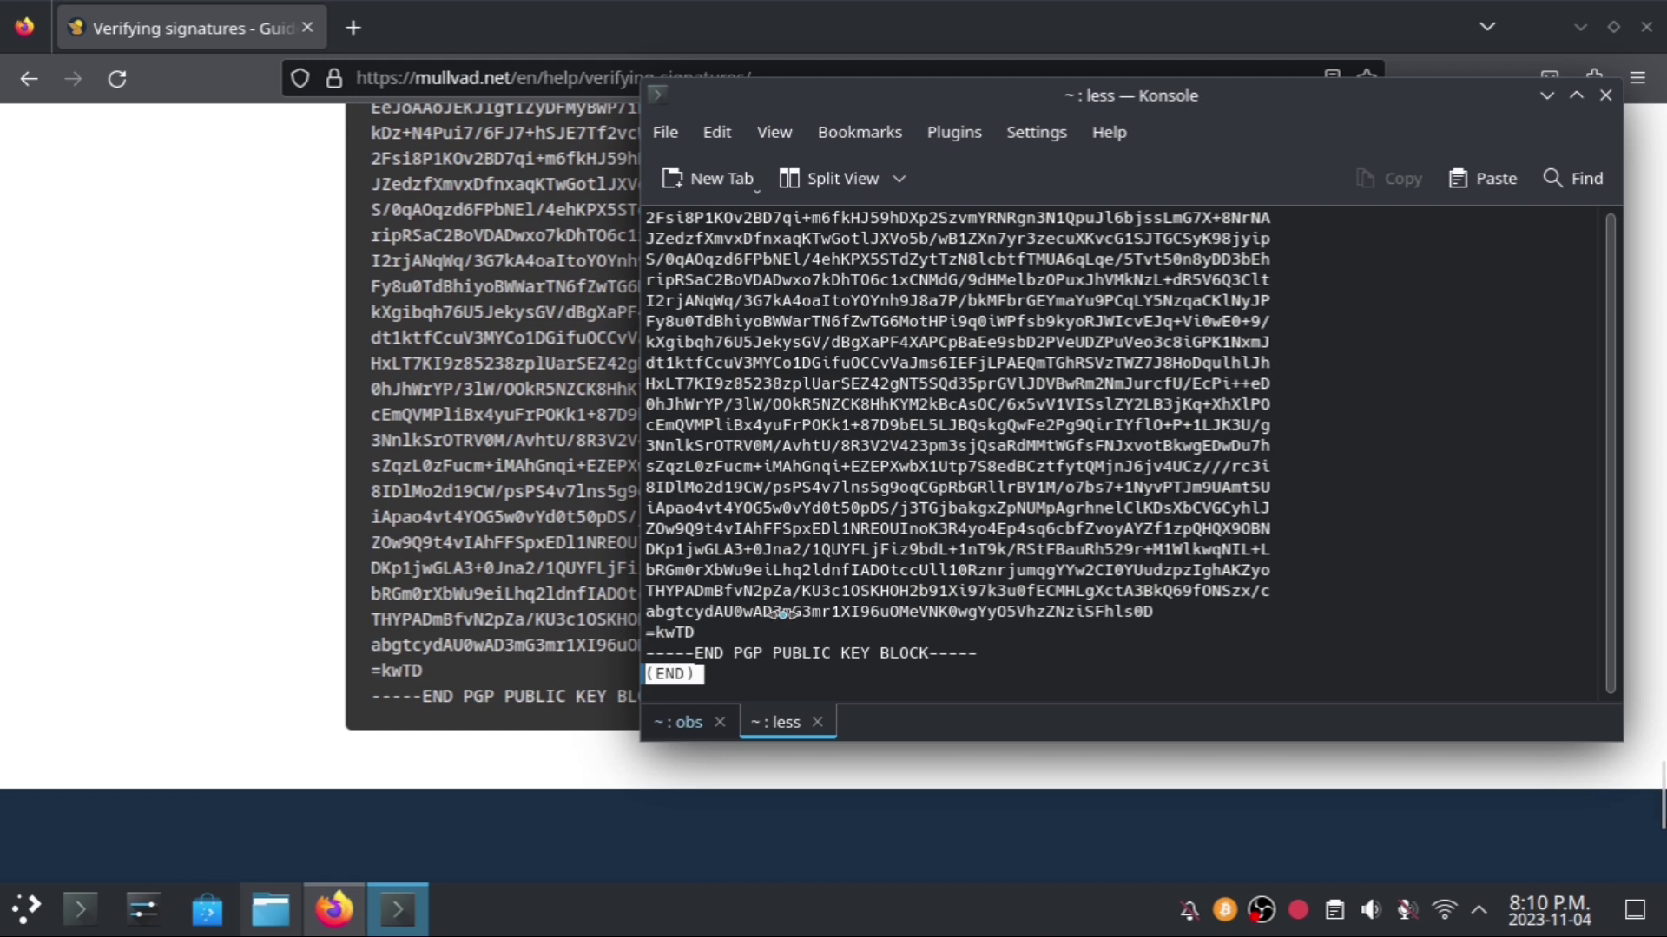
{"action": "key", "text": "q"}
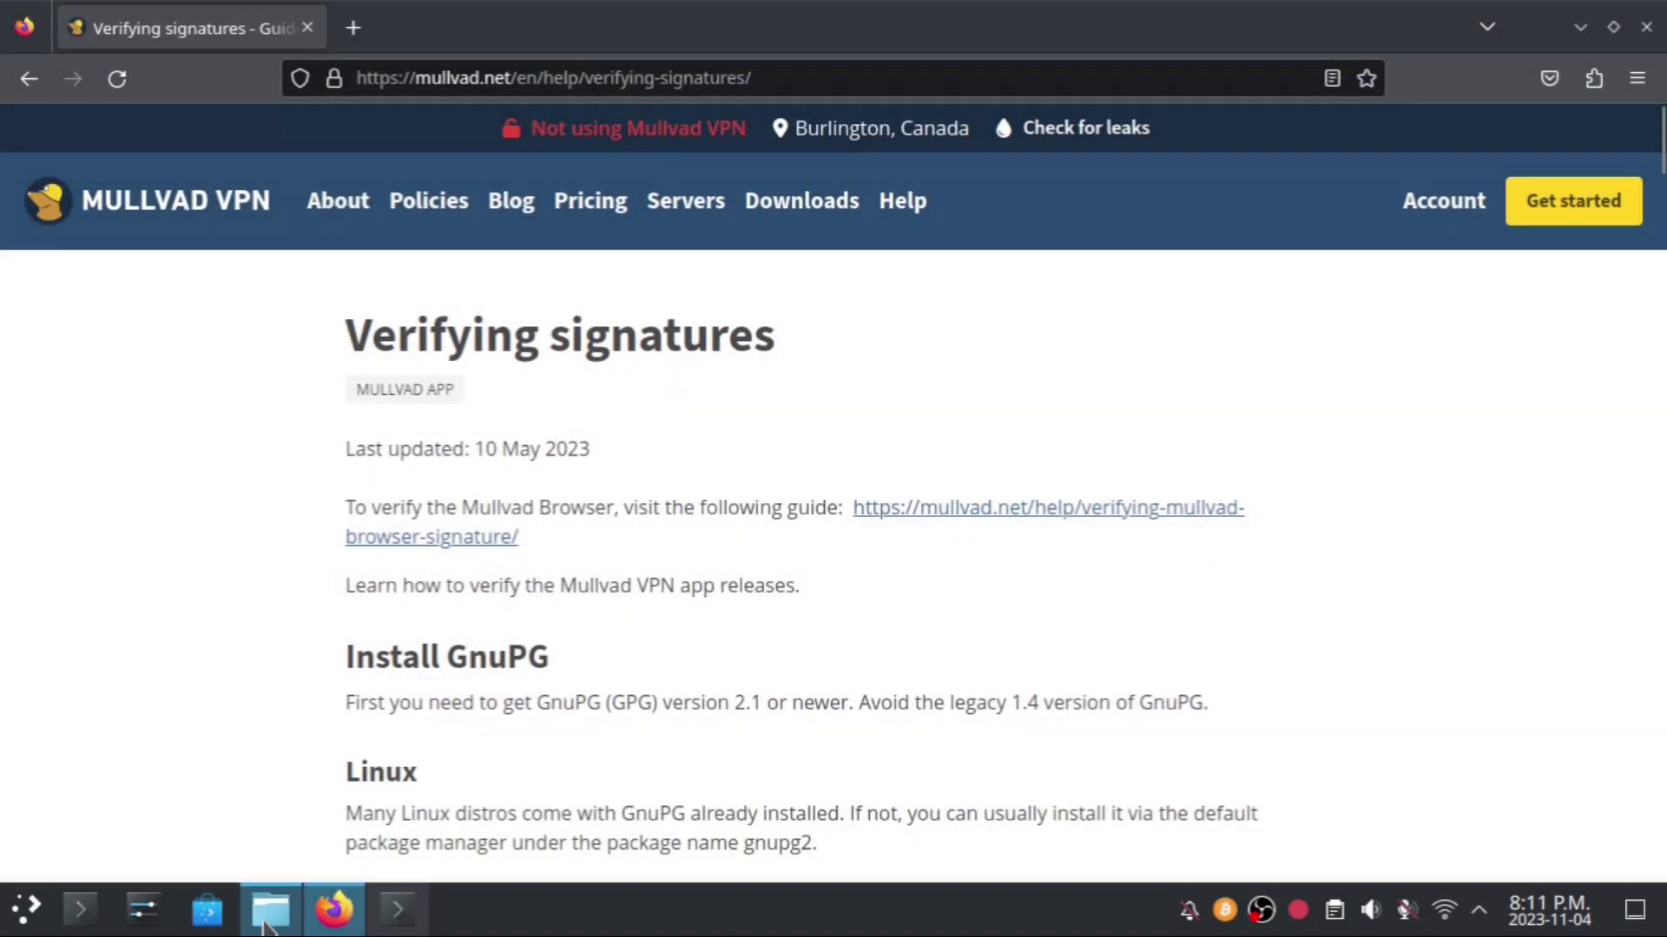
{"action": "left_click", "coordinate": [270, 909]}
- Open MullvadVPN-2023.5_amd64.deb from the Home folder in Discover
{"action": "scroll", "coordinate": [1079, 581], "scroll_direction": "down", "scroll_amount": 2}
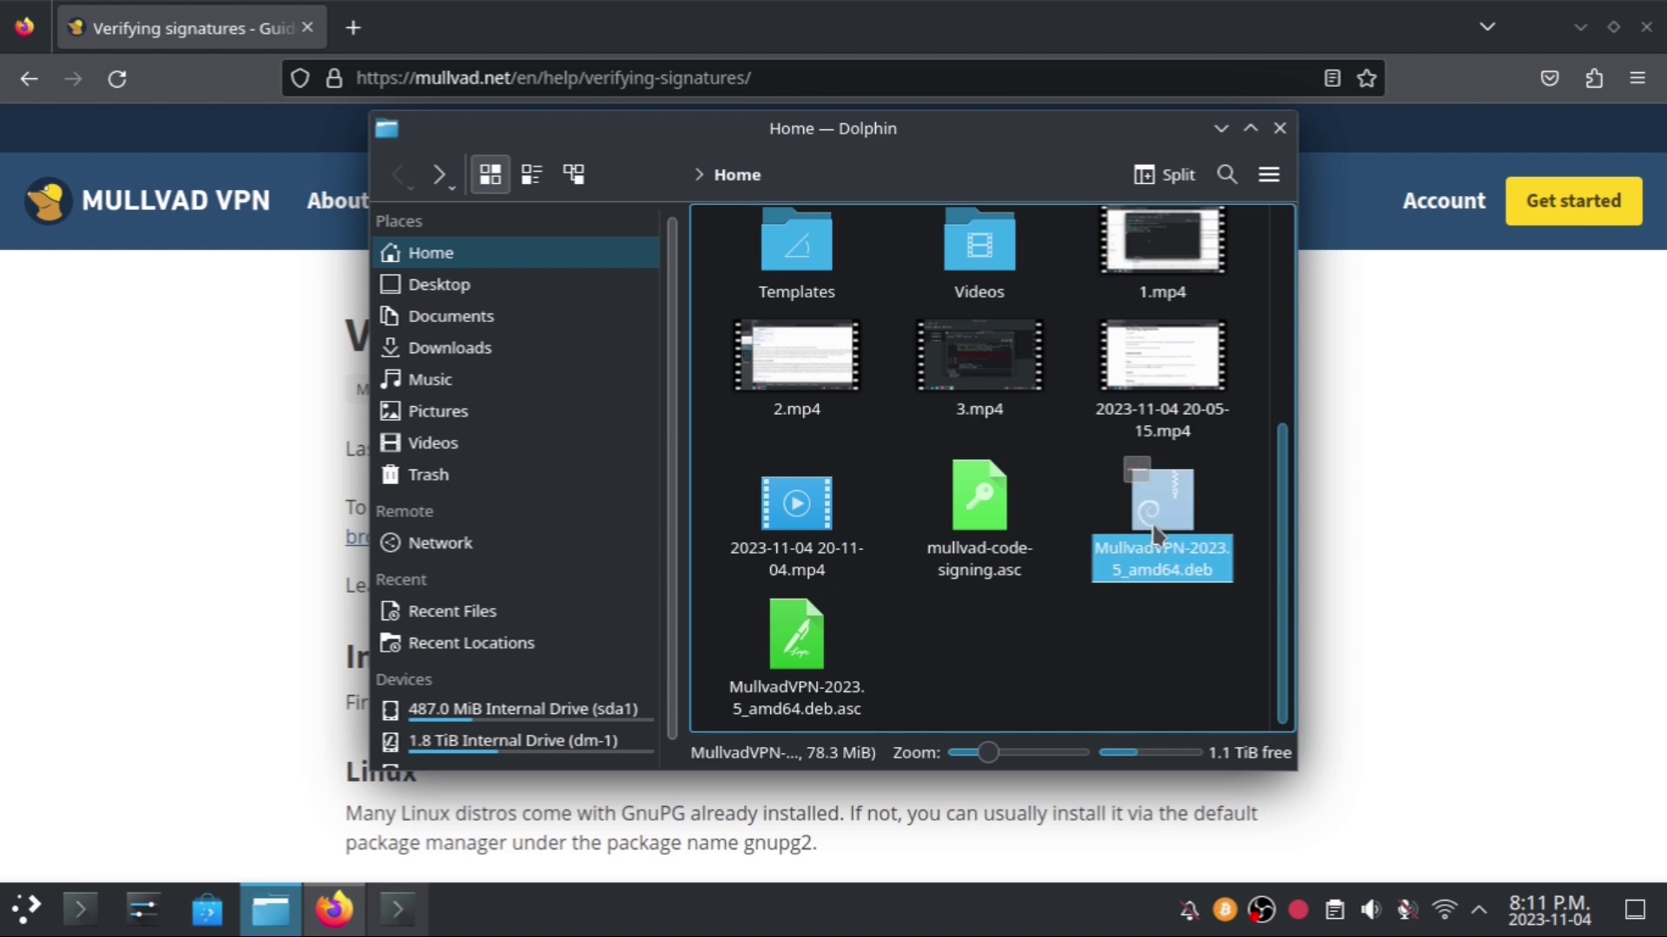
{"action": "double_click", "coordinate": [1154, 534]}
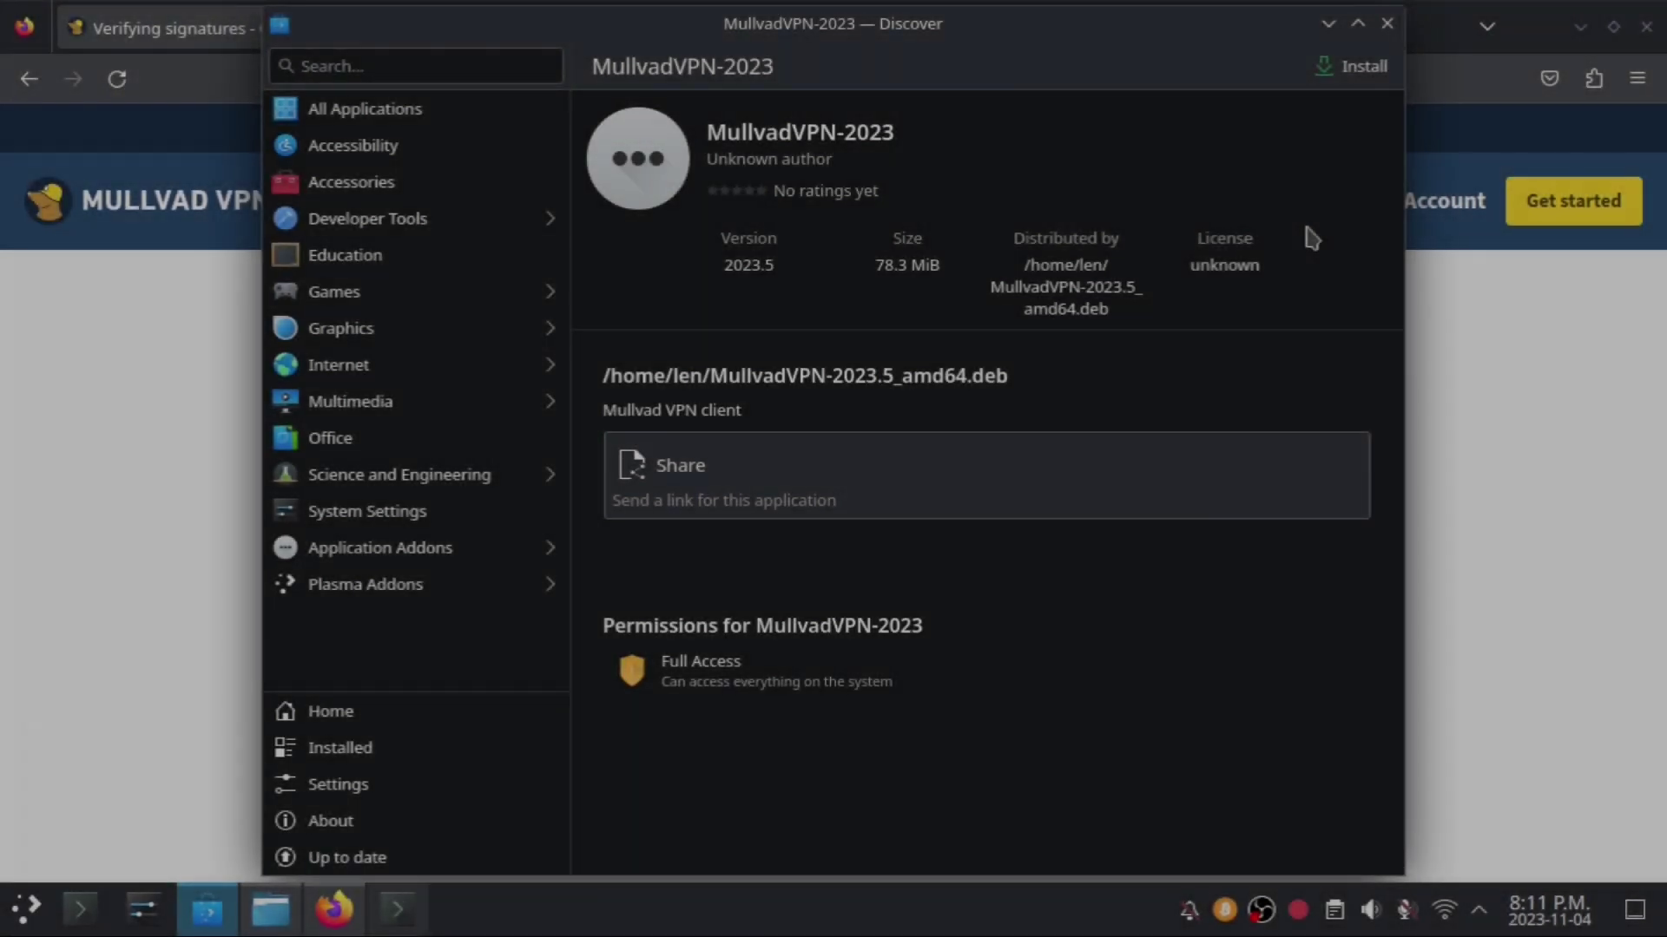
- Install MullvadVPN-2023 version 2023.5 through Discover and launch the app
{"action": "left_click", "coordinate": [1350, 70]}
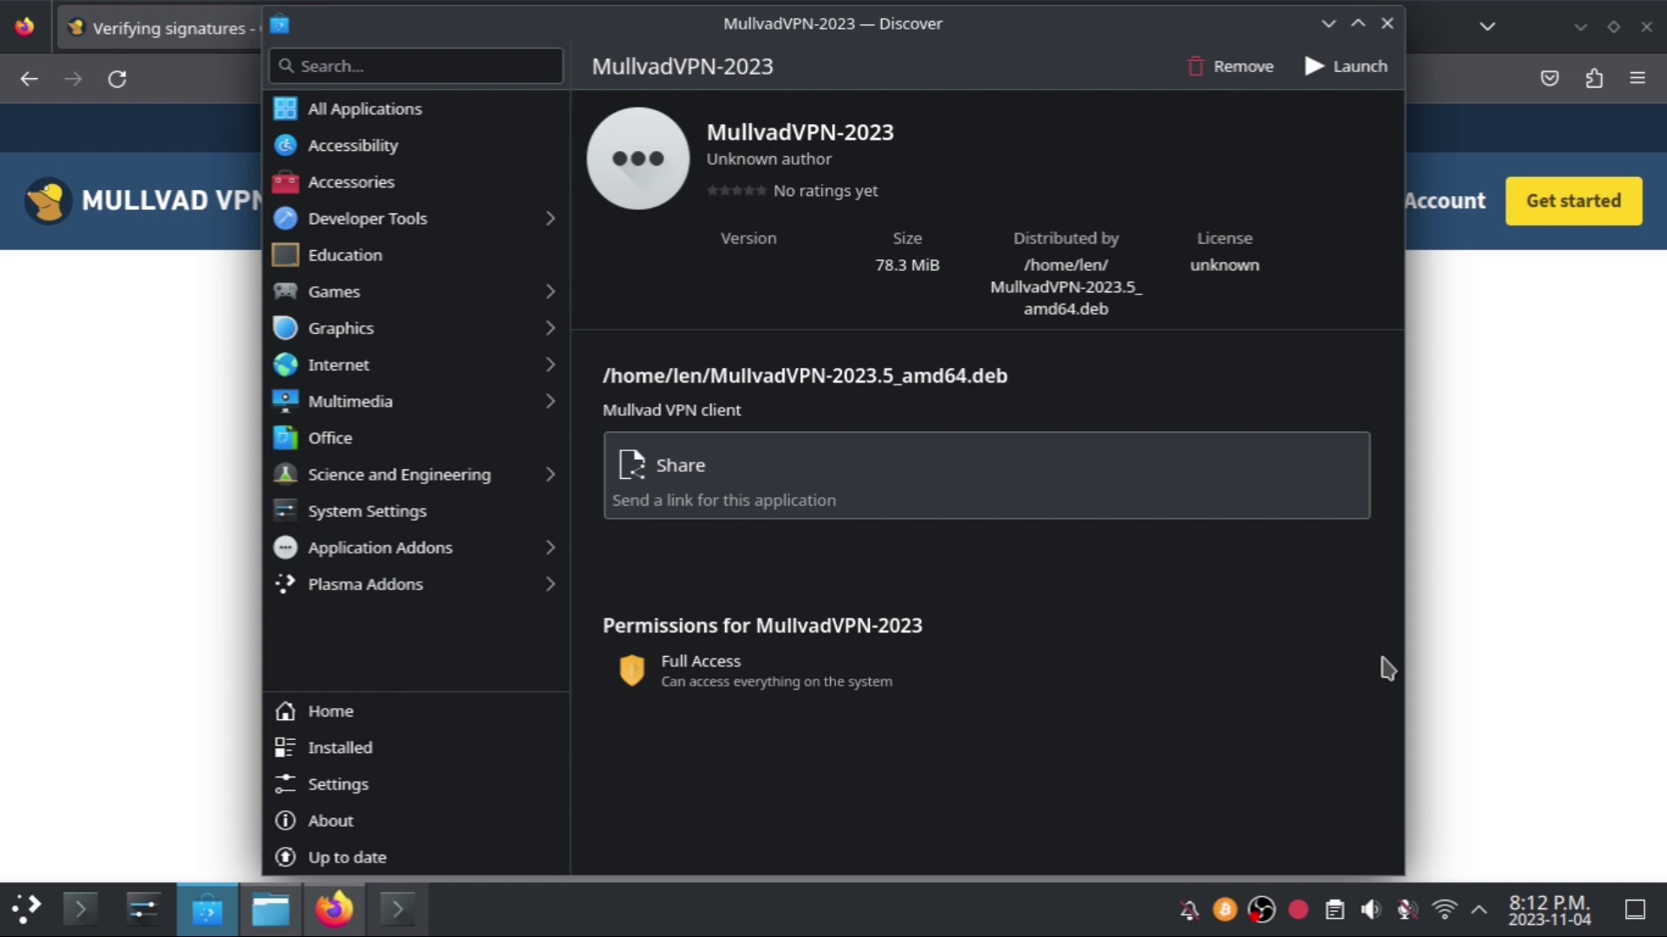
{"action": "left_click", "coordinate": [1319, 69]}
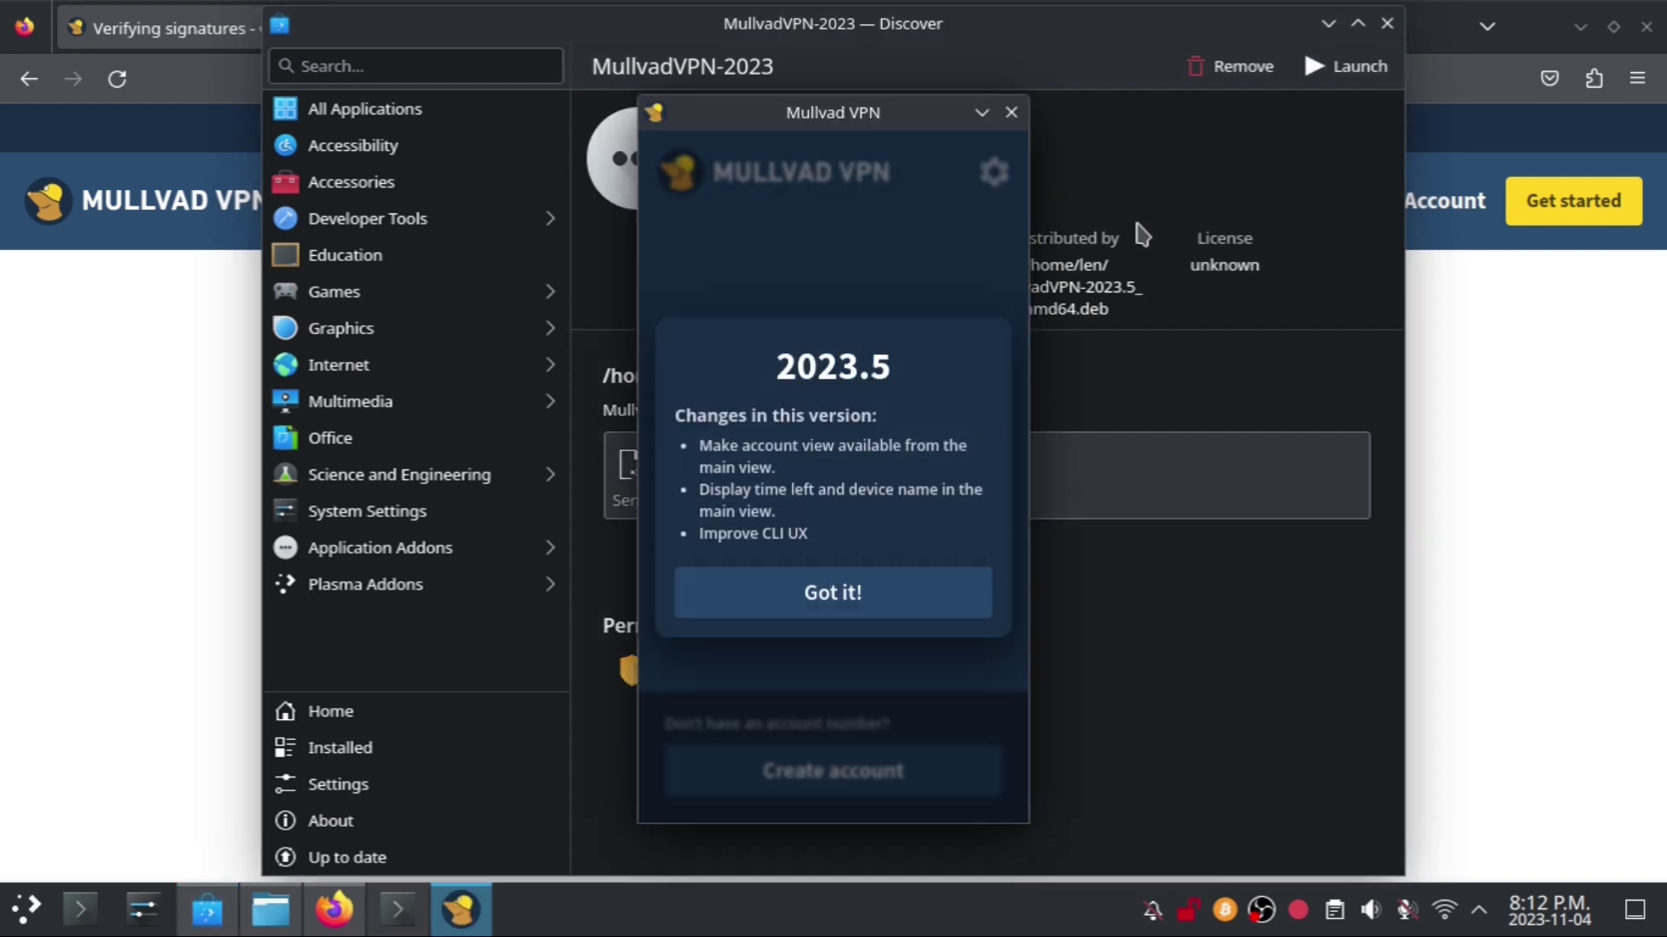
- Dismiss the 2023.5 change notes and log in with the pasted, corrected account number
{"action": "left_click", "coordinate": [806, 608]}
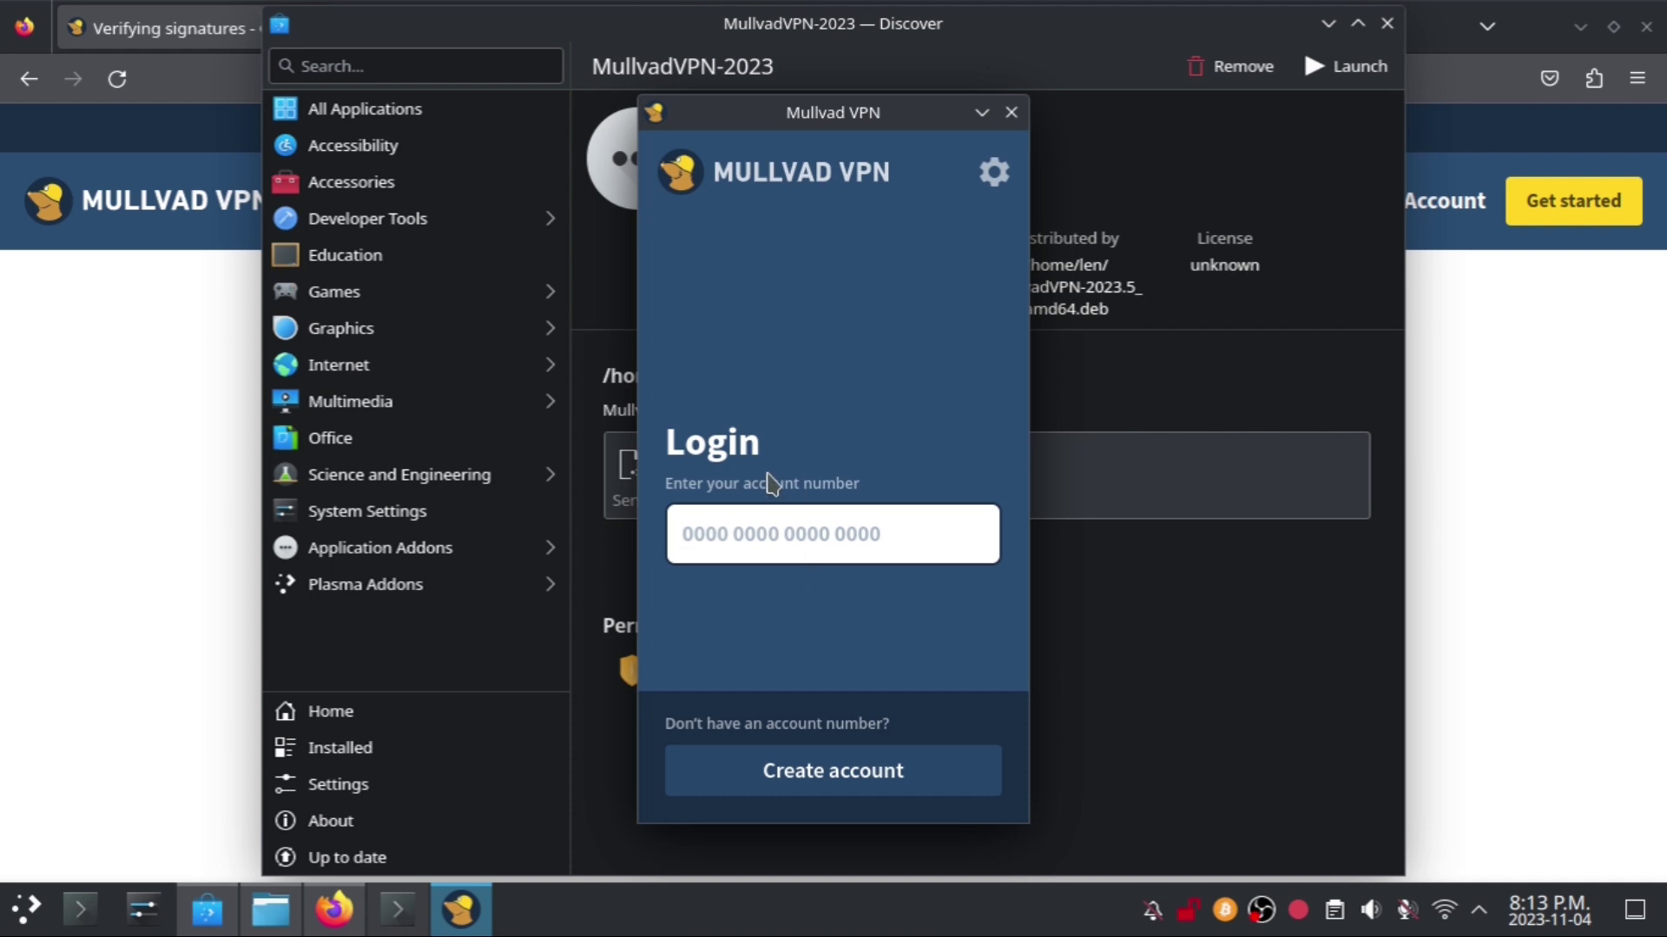
{"action": "key", "text": "ctrl+v"}
{"action": "key", "text": "Return"}
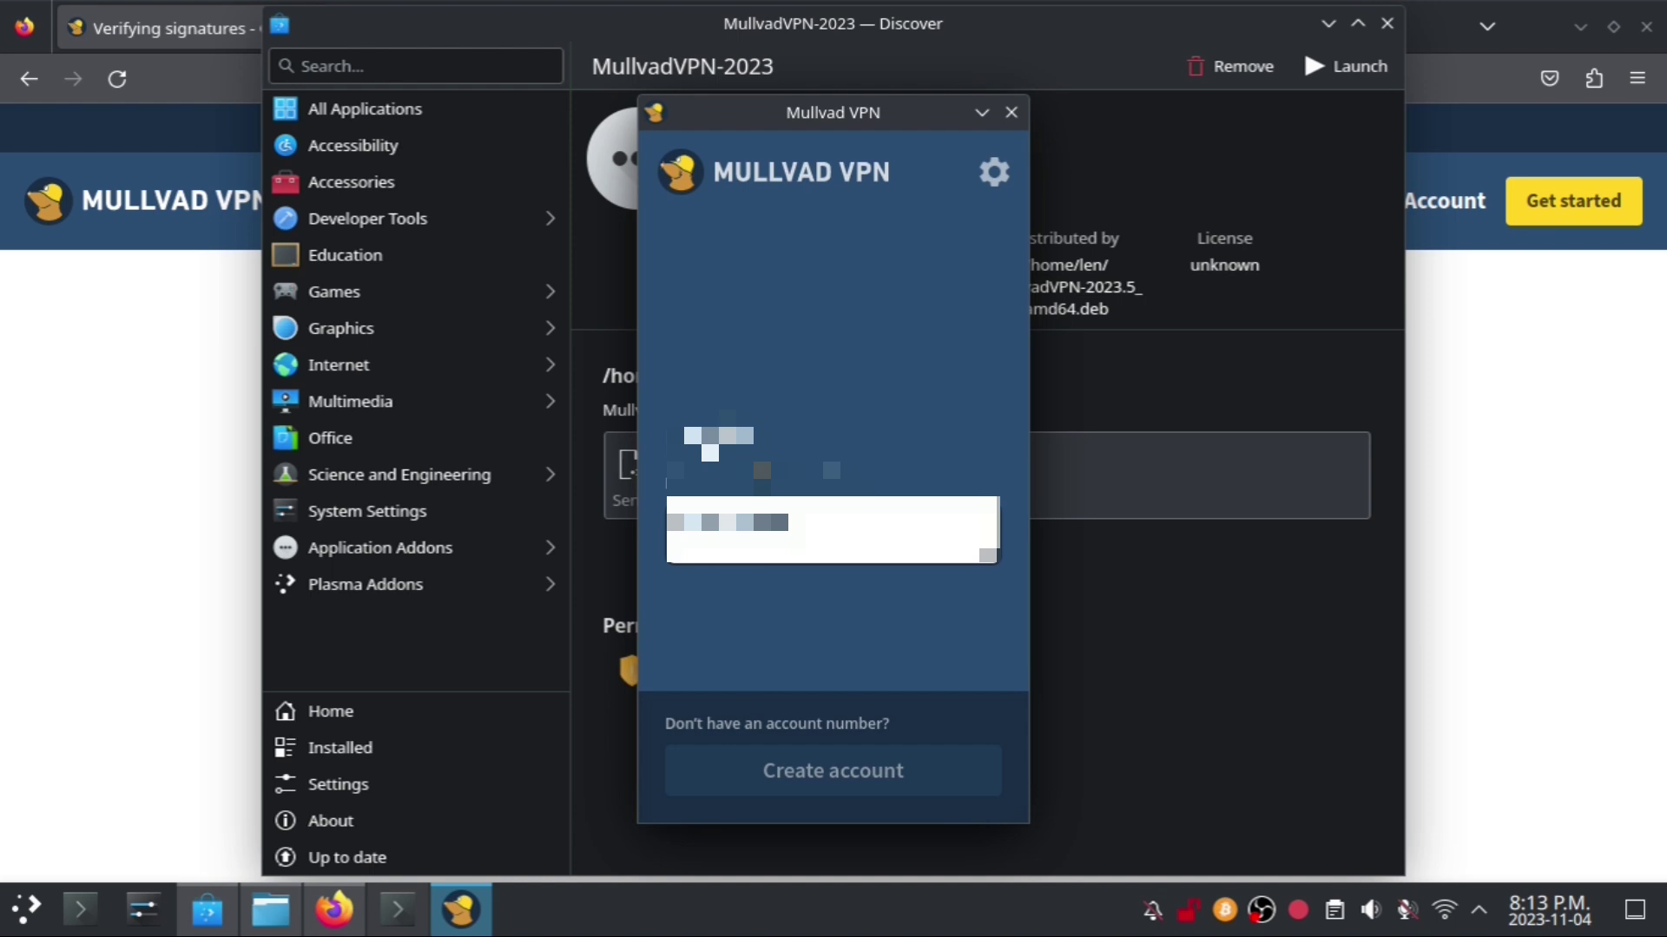
{"action": "key", "text": "BackSpace"}
{"action": "key", "text": "BackSpace"}
{"action": "key", "text": "BackSpace"}
{"action": "key", "text": "BackSpace"}
{"action": "type", "text": "1234"}
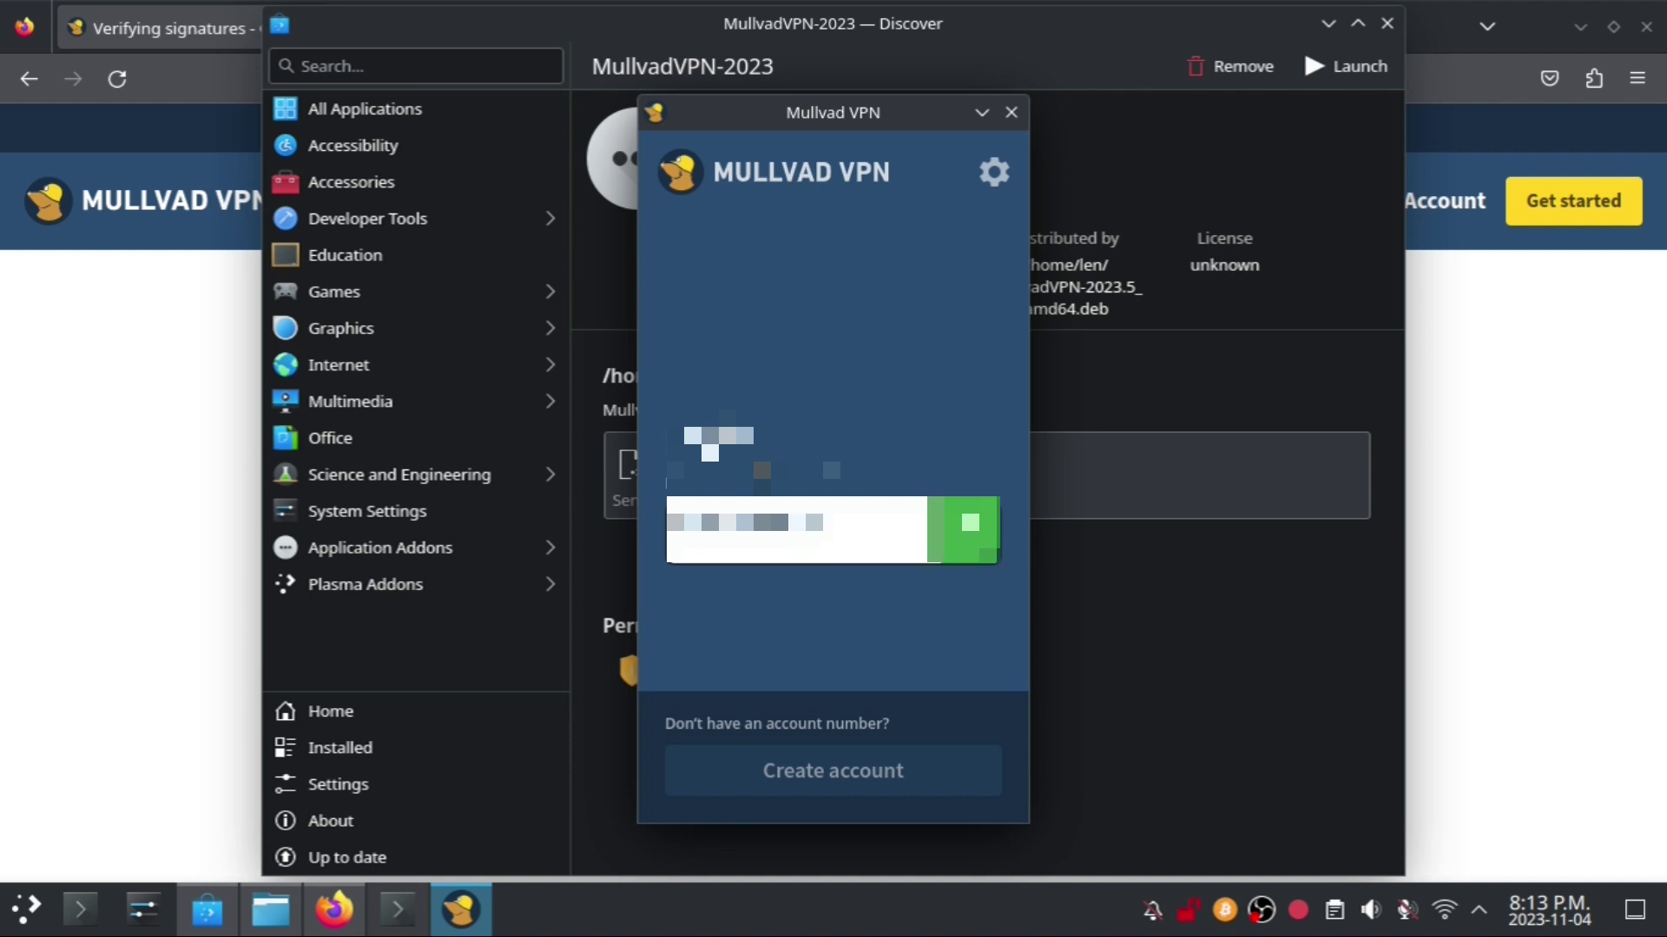
{"action": "type", "text": "56"}
{"action": "left_click", "coordinate": [982, 545]}
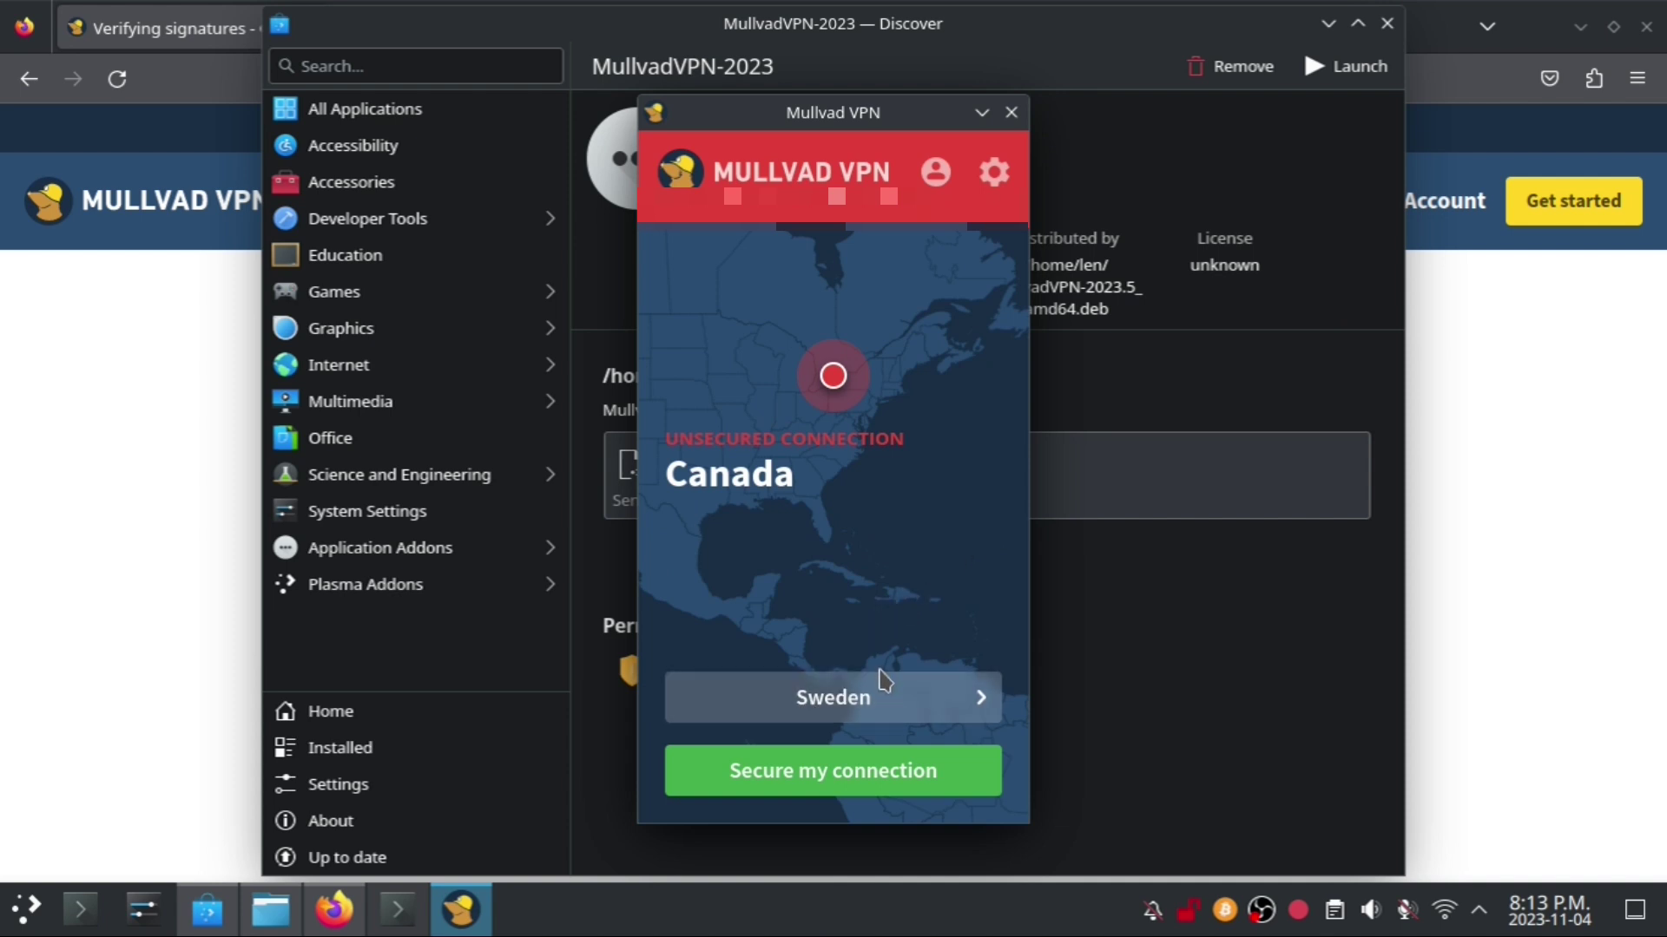
- Connect Mullvad to New York, NY via us-nyc-wg-502 and close the app window
{"action": "left_click", "coordinate": [880, 710]}
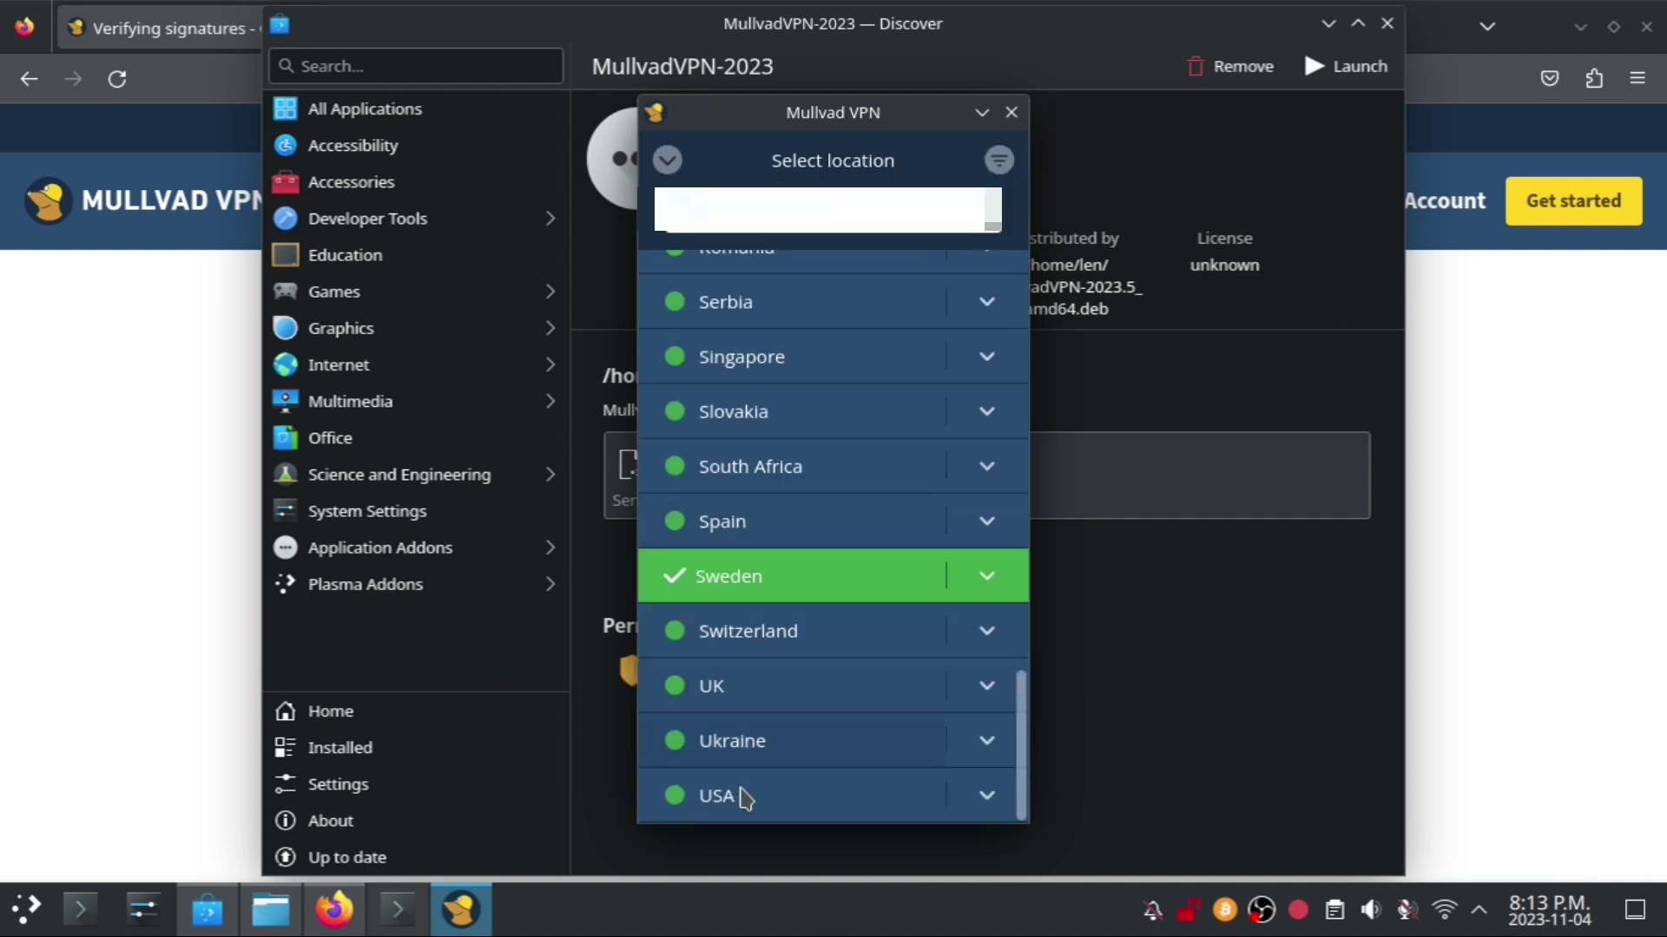
{"action": "key", "text": "Escape"}
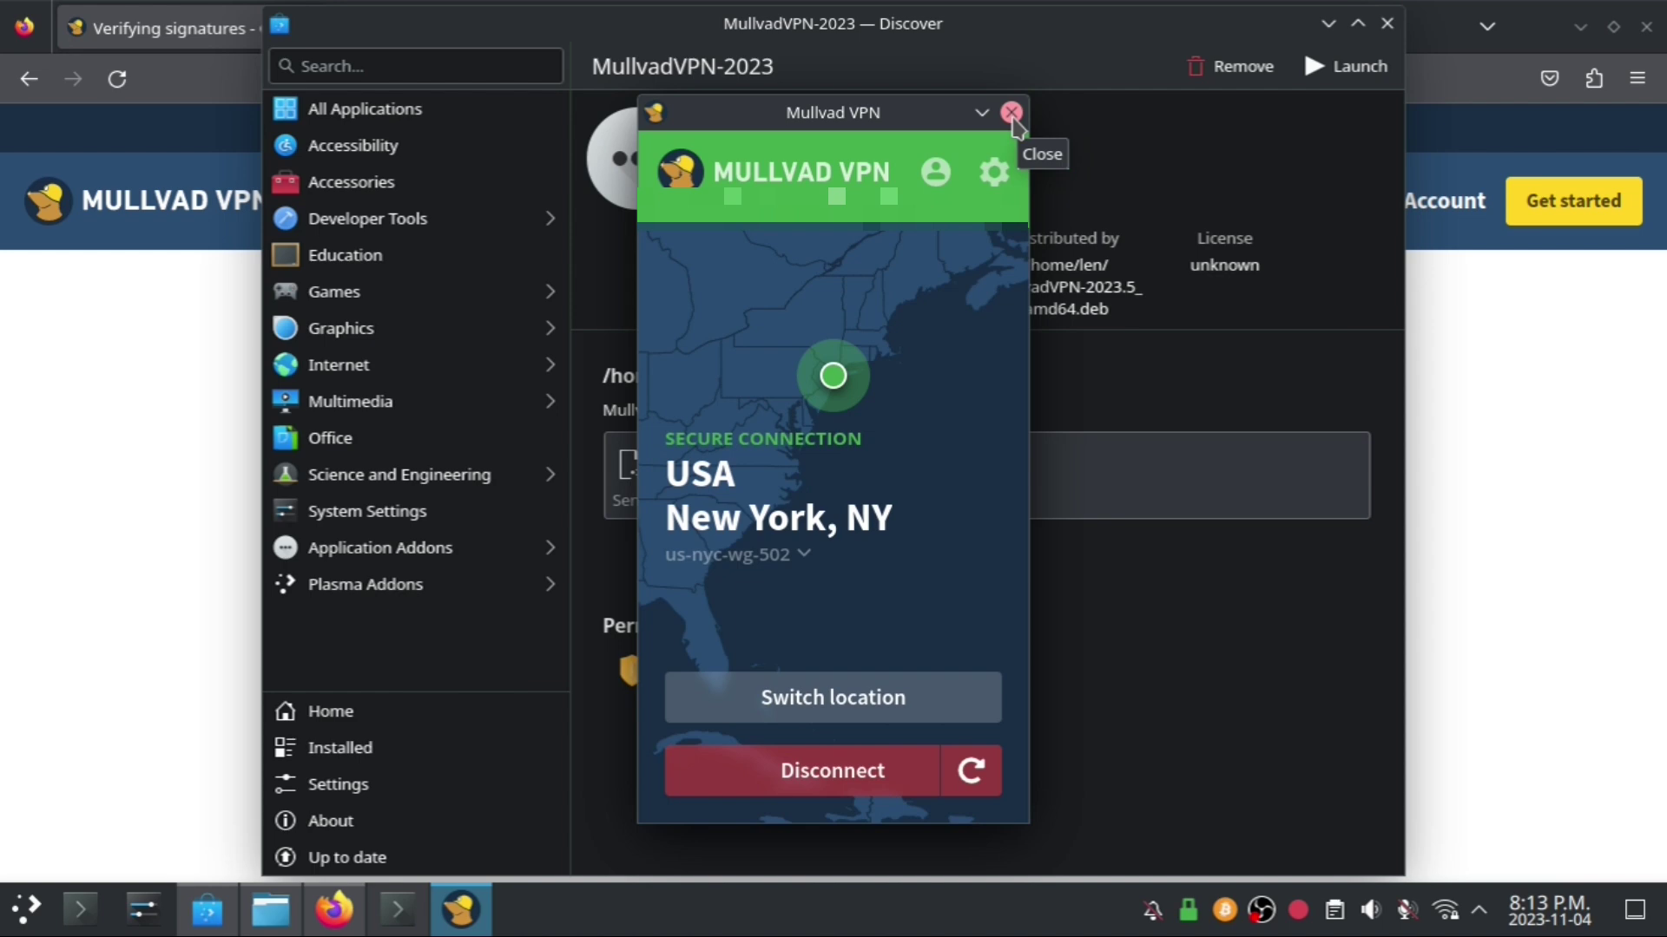
{"action": "left_click", "coordinate": [1011, 113]}
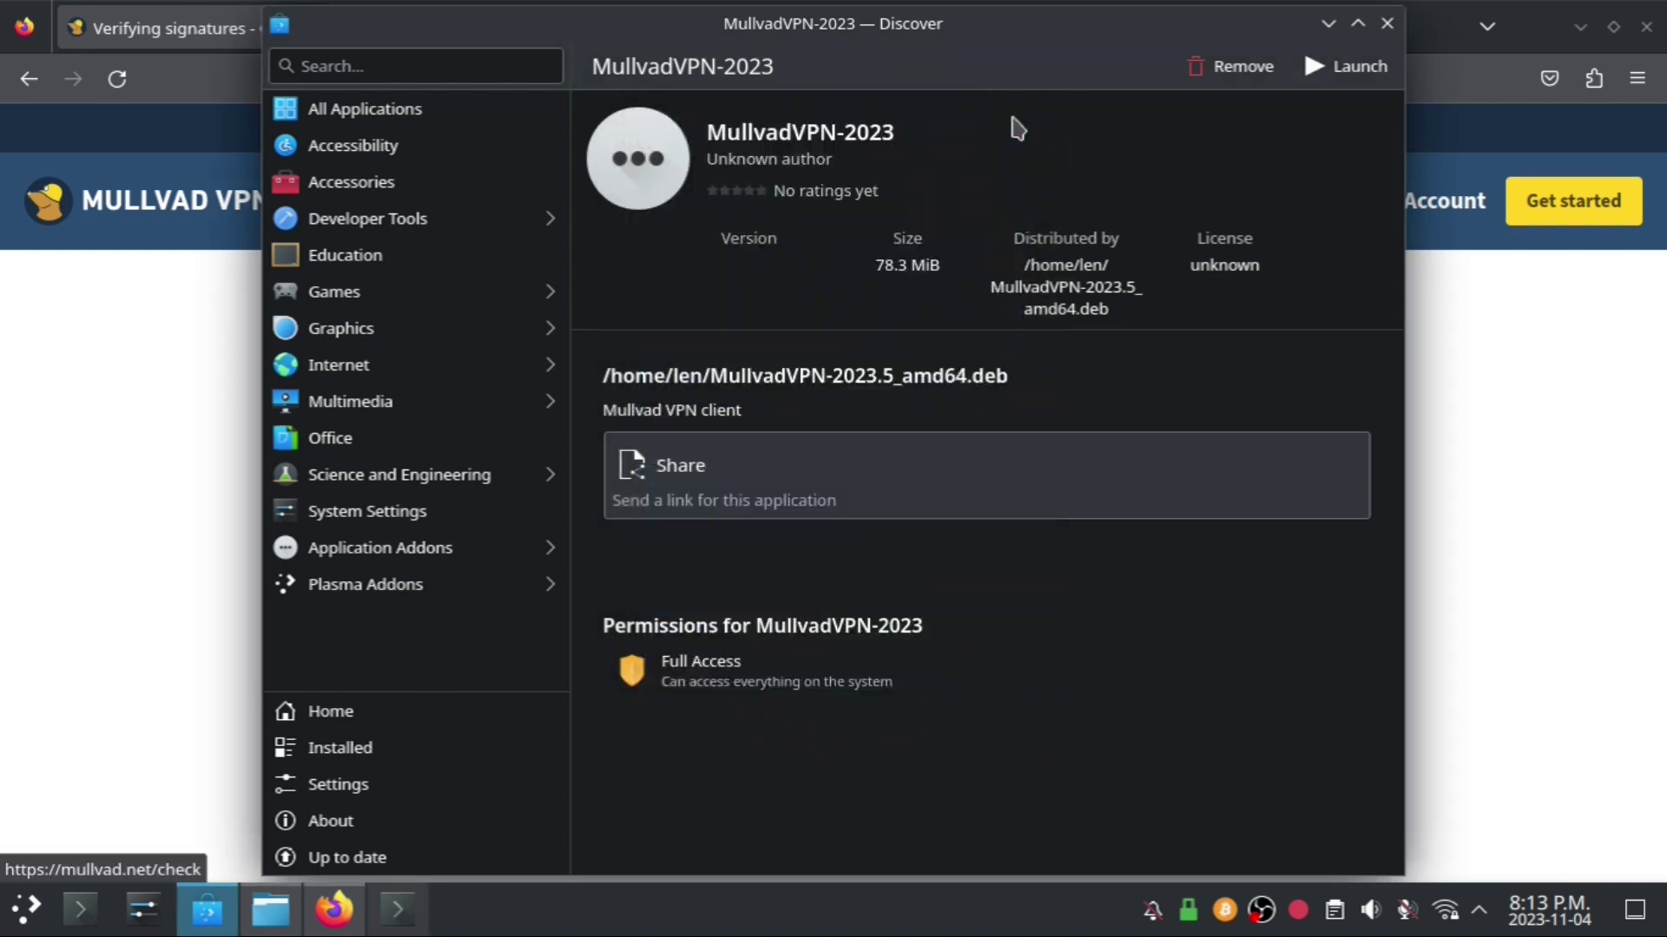
- Reload the Mullvad page in Firefox and run Check for leaks, which flags DNS leaks
{"action": "left_click", "coordinate": [184, 495]}
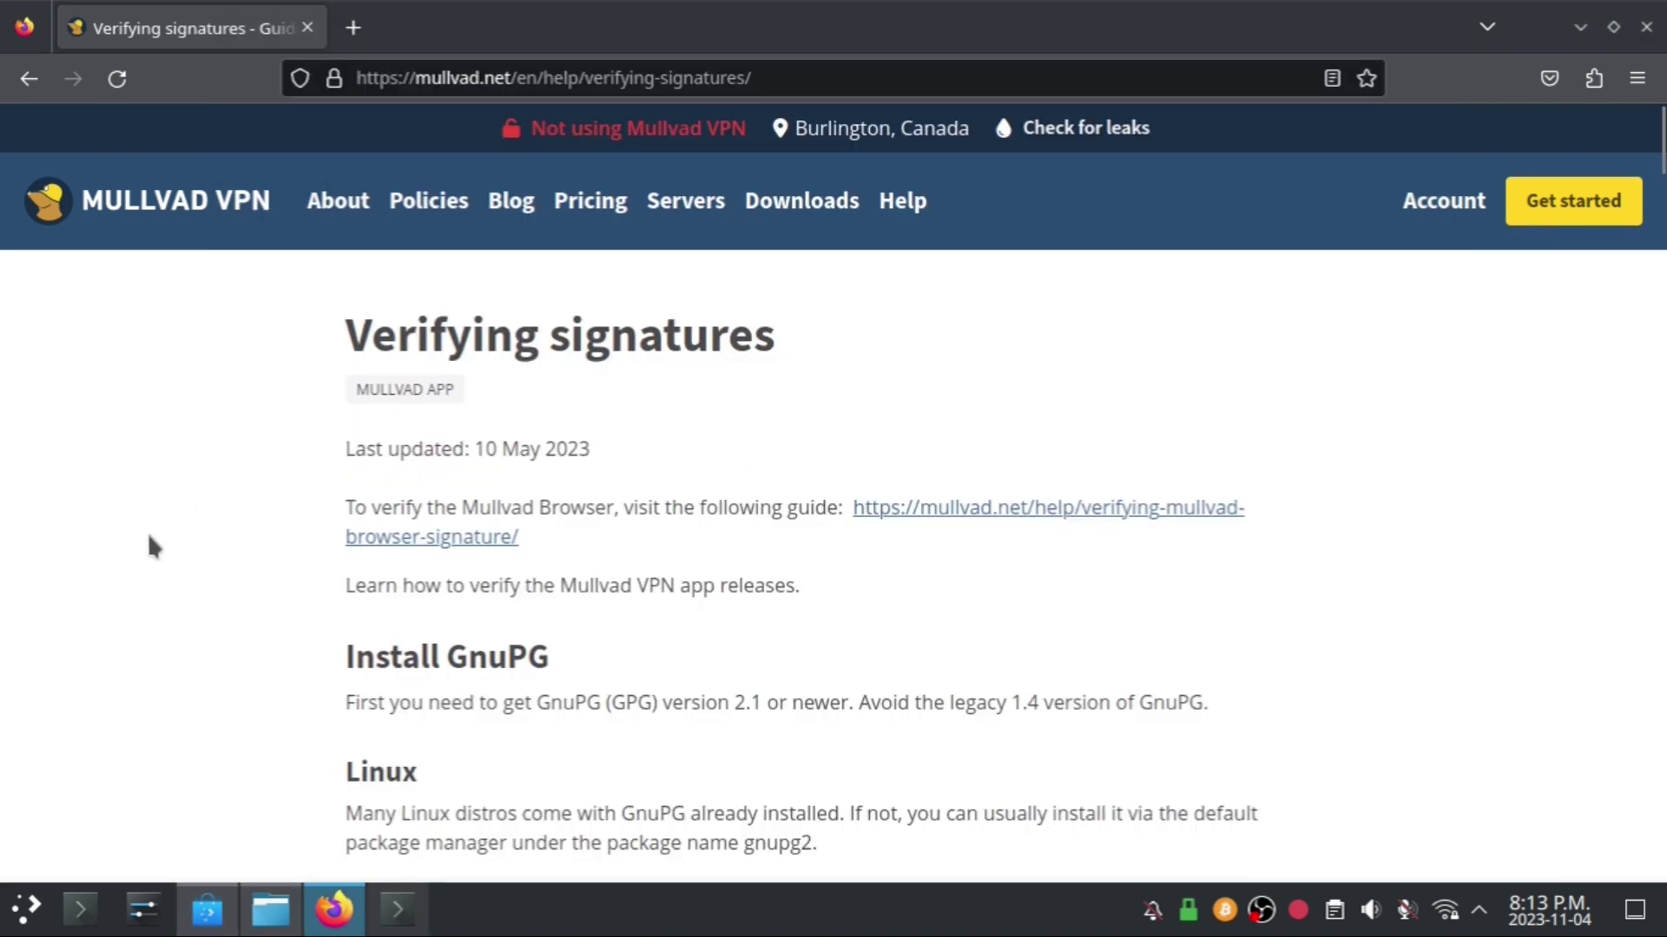
{"action": "left_click", "coordinate": [122, 79]}
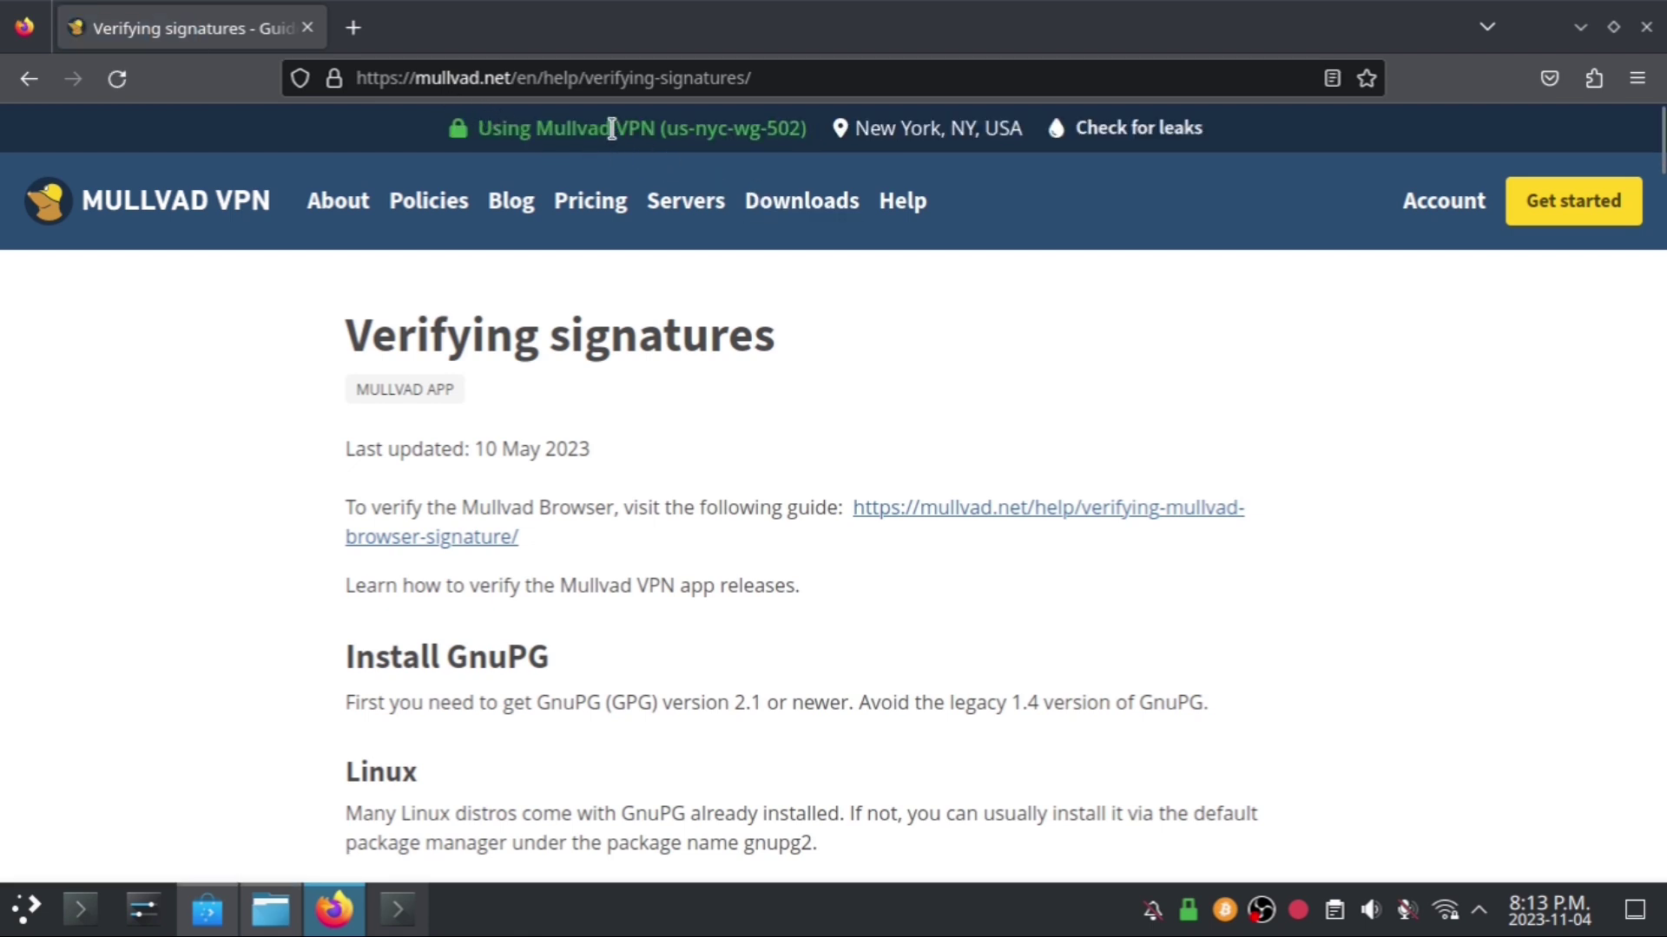
{"action": "left_click", "coordinate": [1160, 143]}
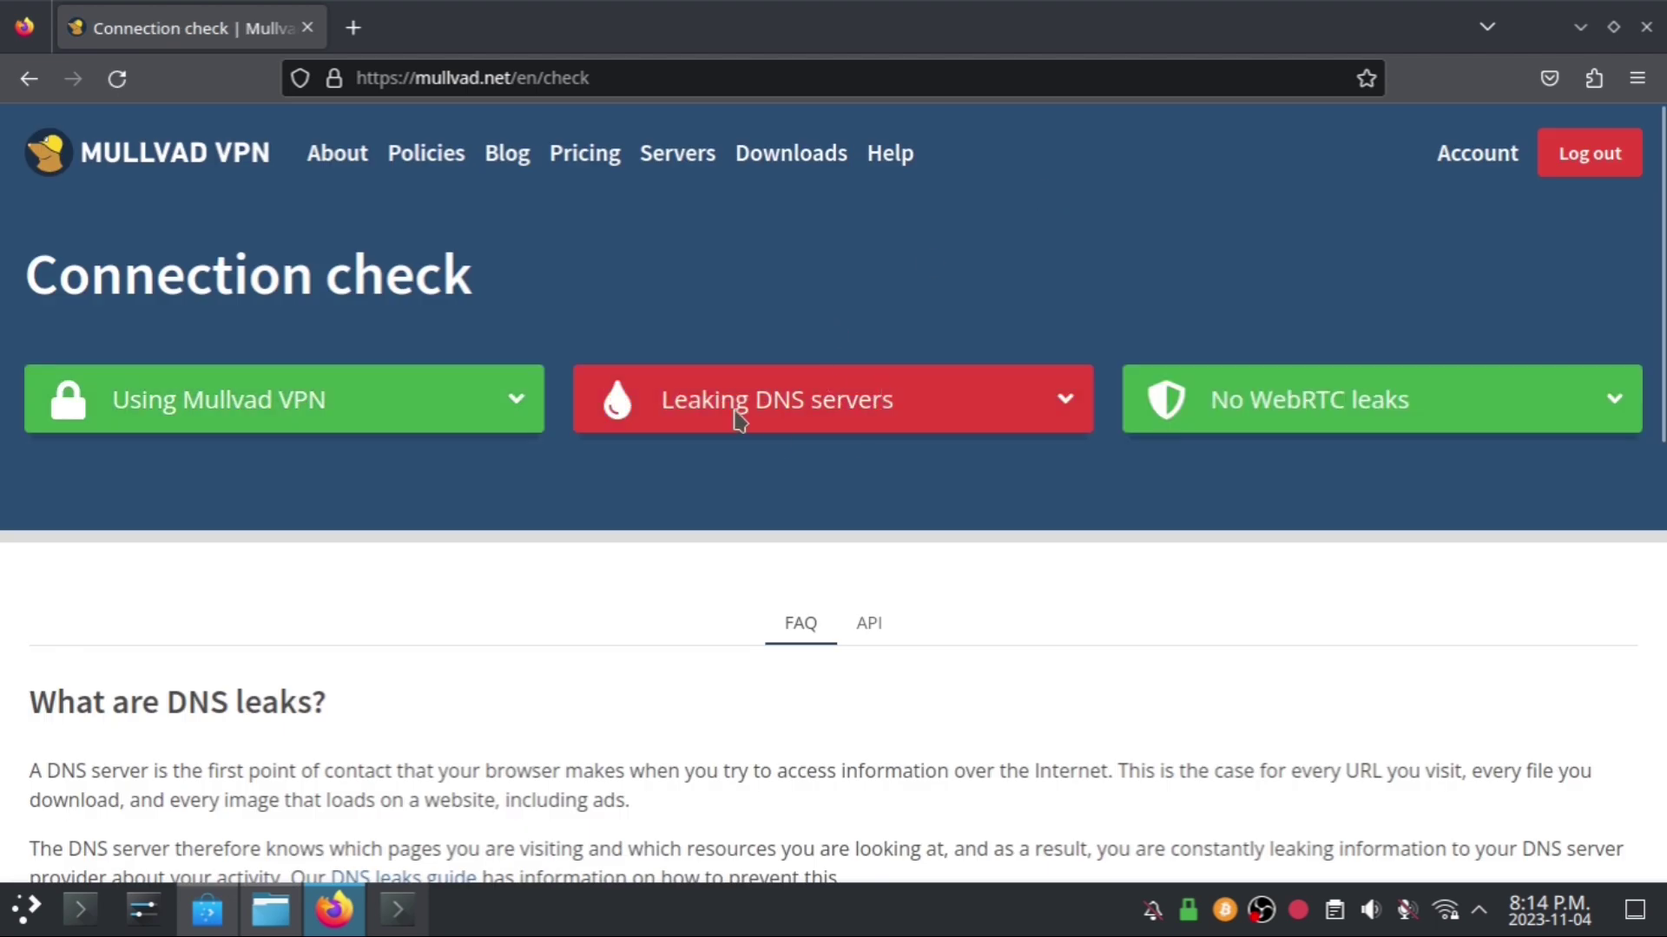
{"action": "left_click", "coordinate": [1638, 79]}
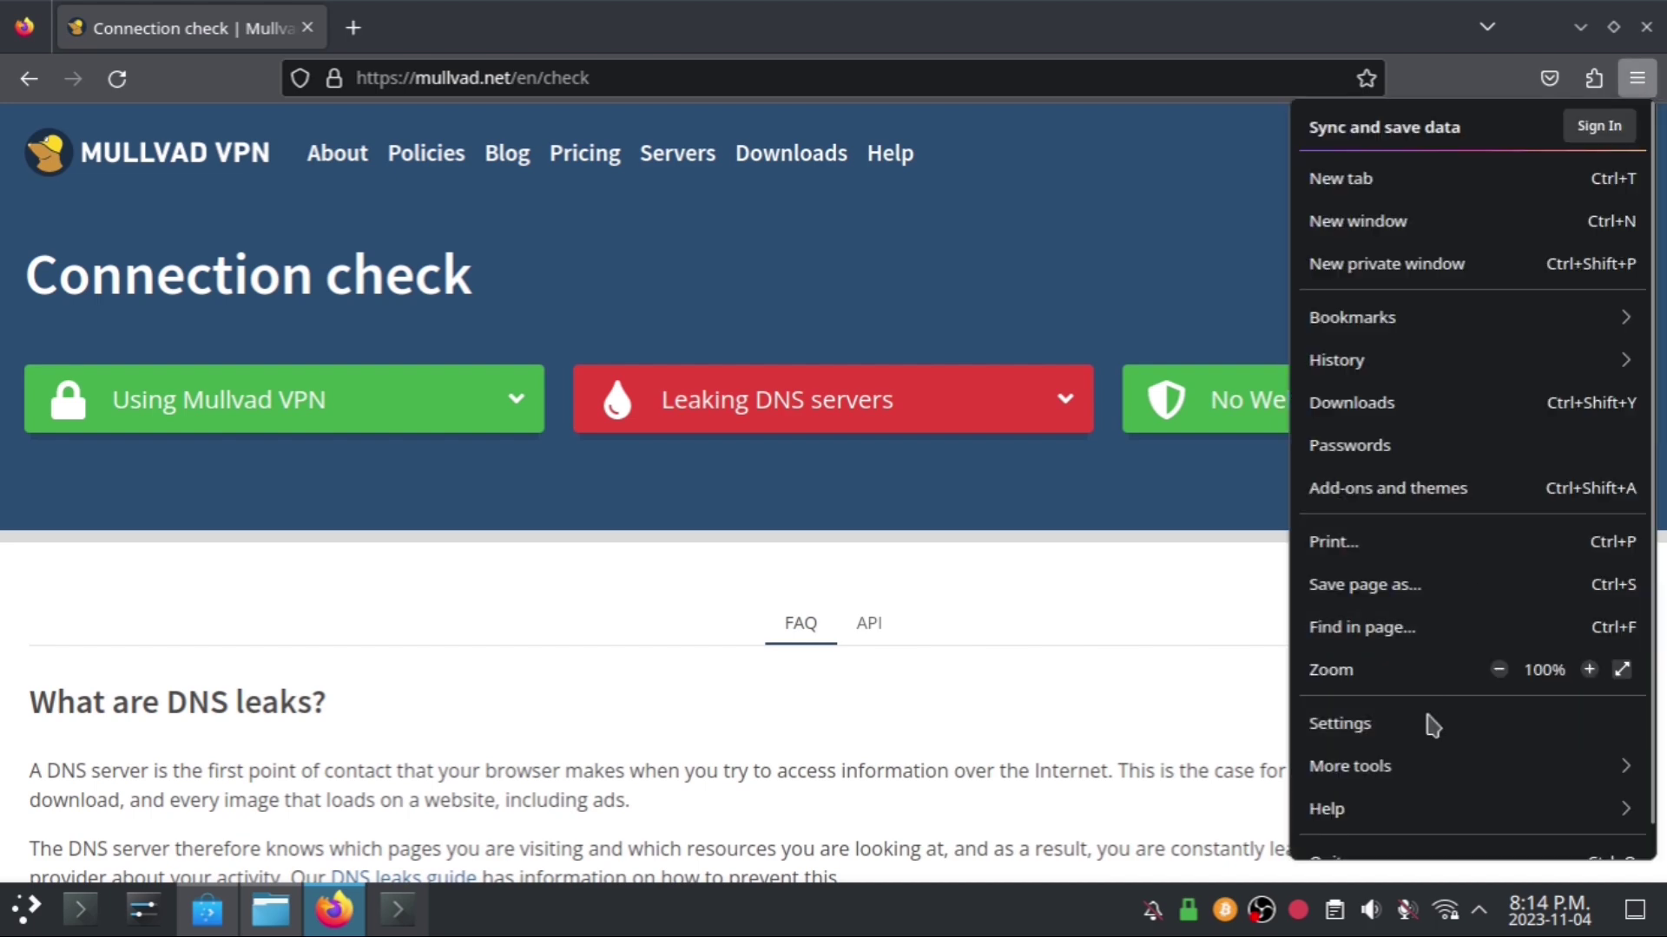
- Set Firefox's DNS over HTTPS to Off under Privacy & Security
{"action": "left_click", "coordinate": [1406, 726]}
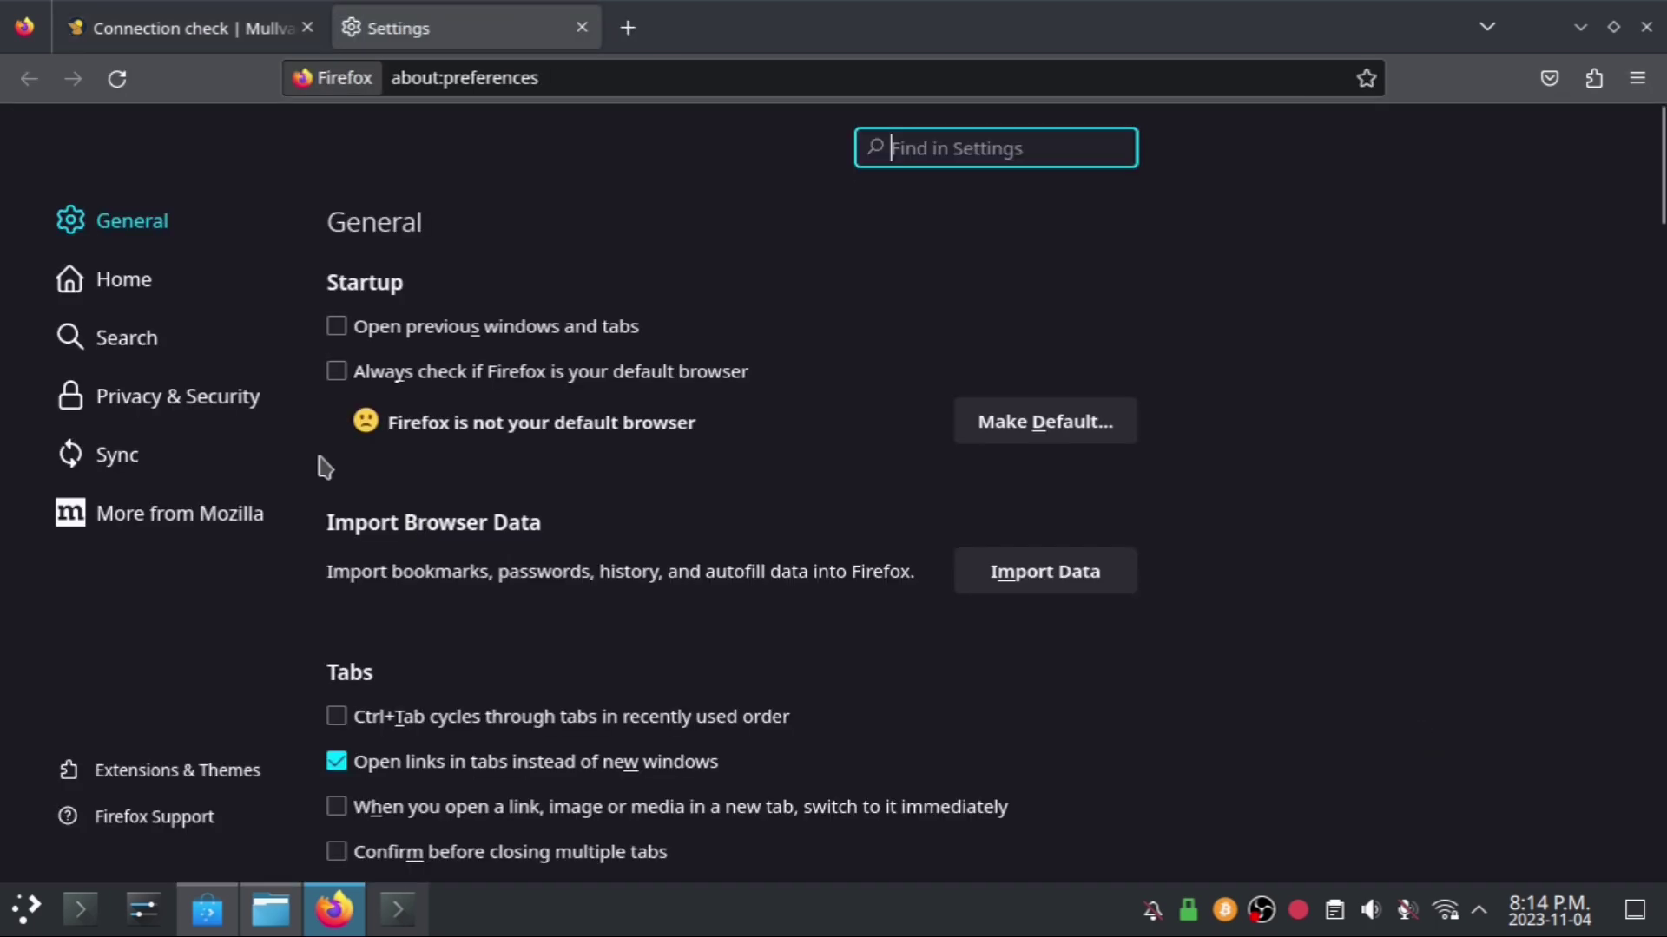
{"action": "left_click", "coordinate": [238, 420]}
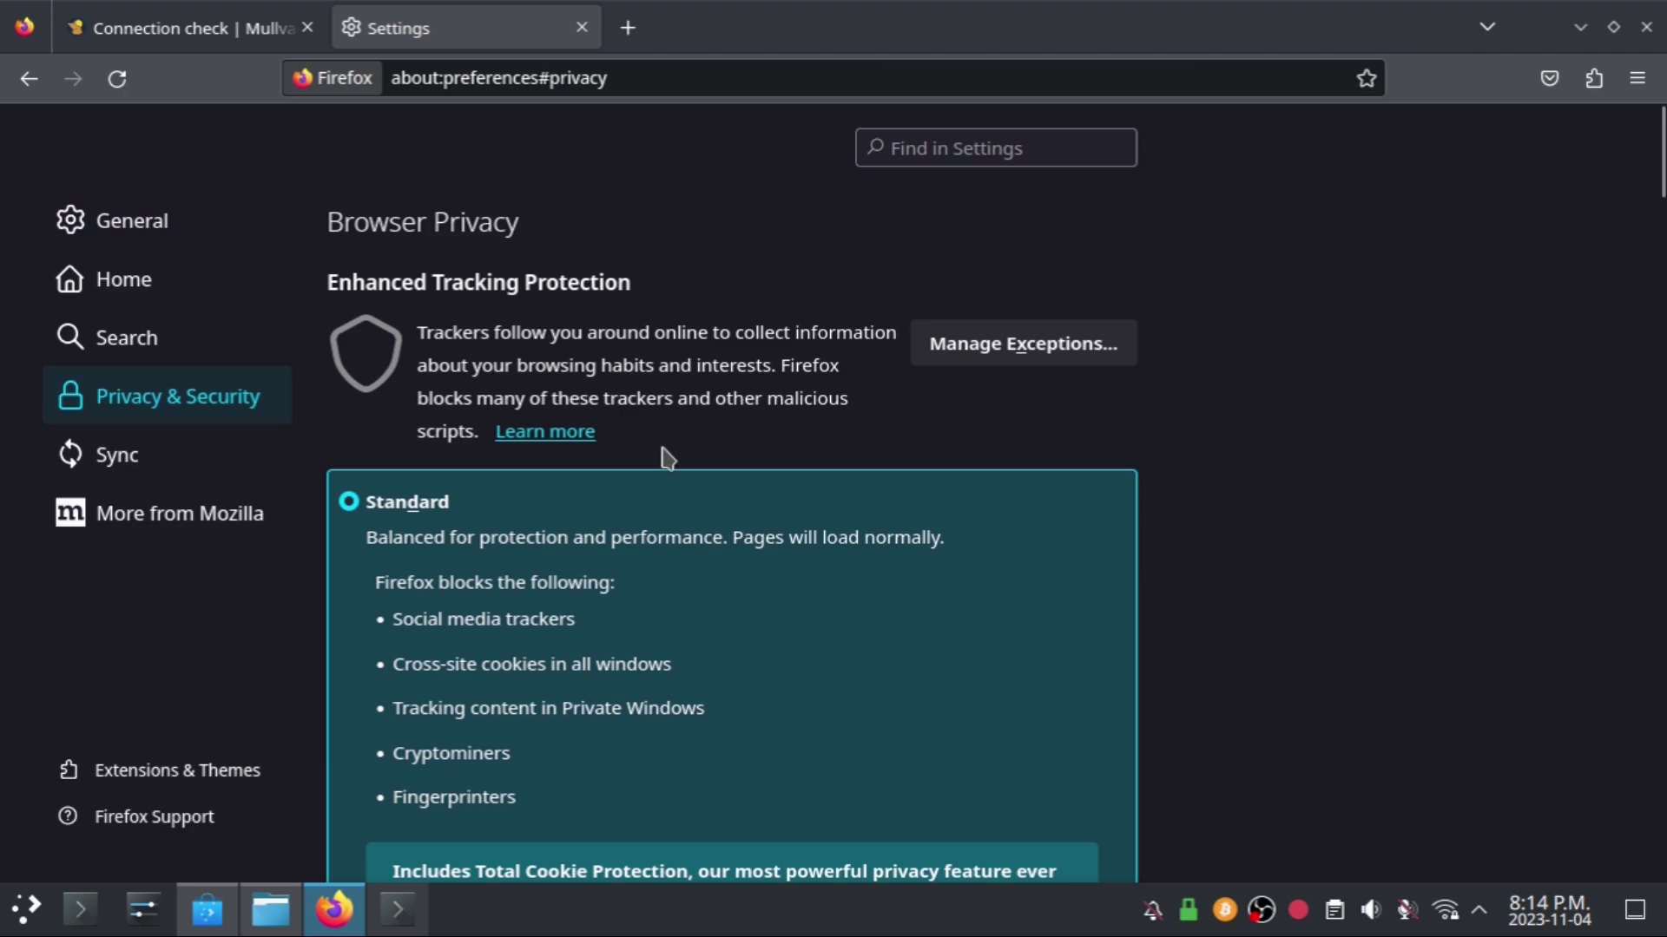
{"action": "scroll", "coordinate": [688, 469], "scroll_direction": "down", "scroll_amount": 10}
{"action": "scroll", "coordinate": [729, 489], "scroll_direction": "down", "scroll_amount": 15}
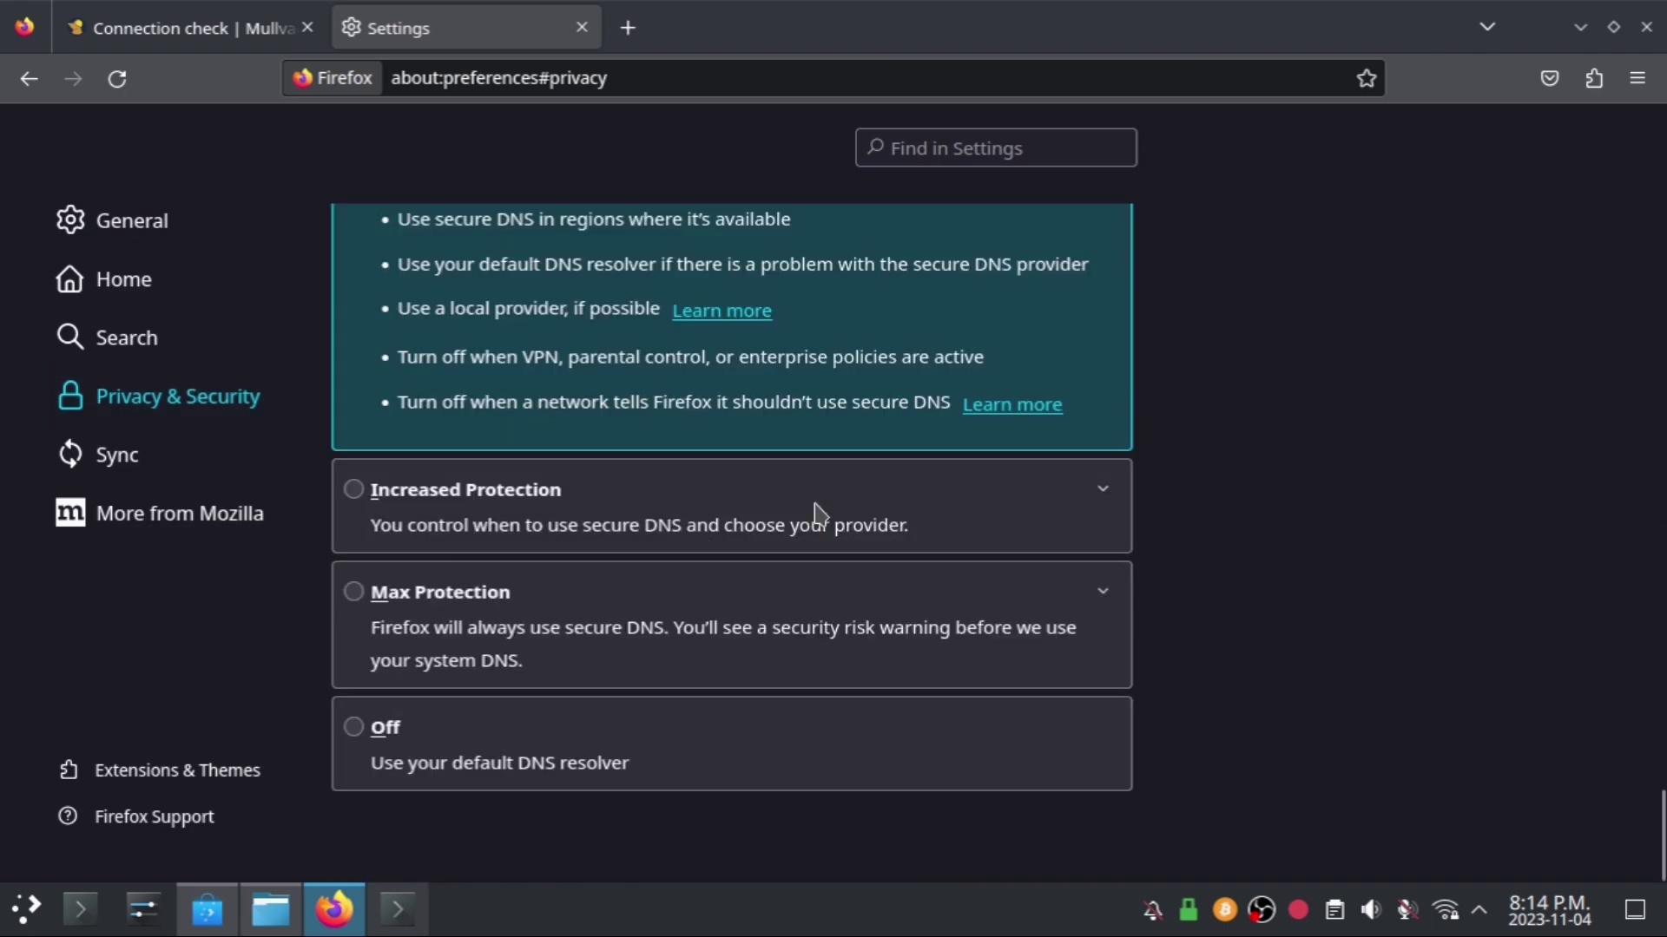
{"action": "left_click", "coordinate": [391, 732]}
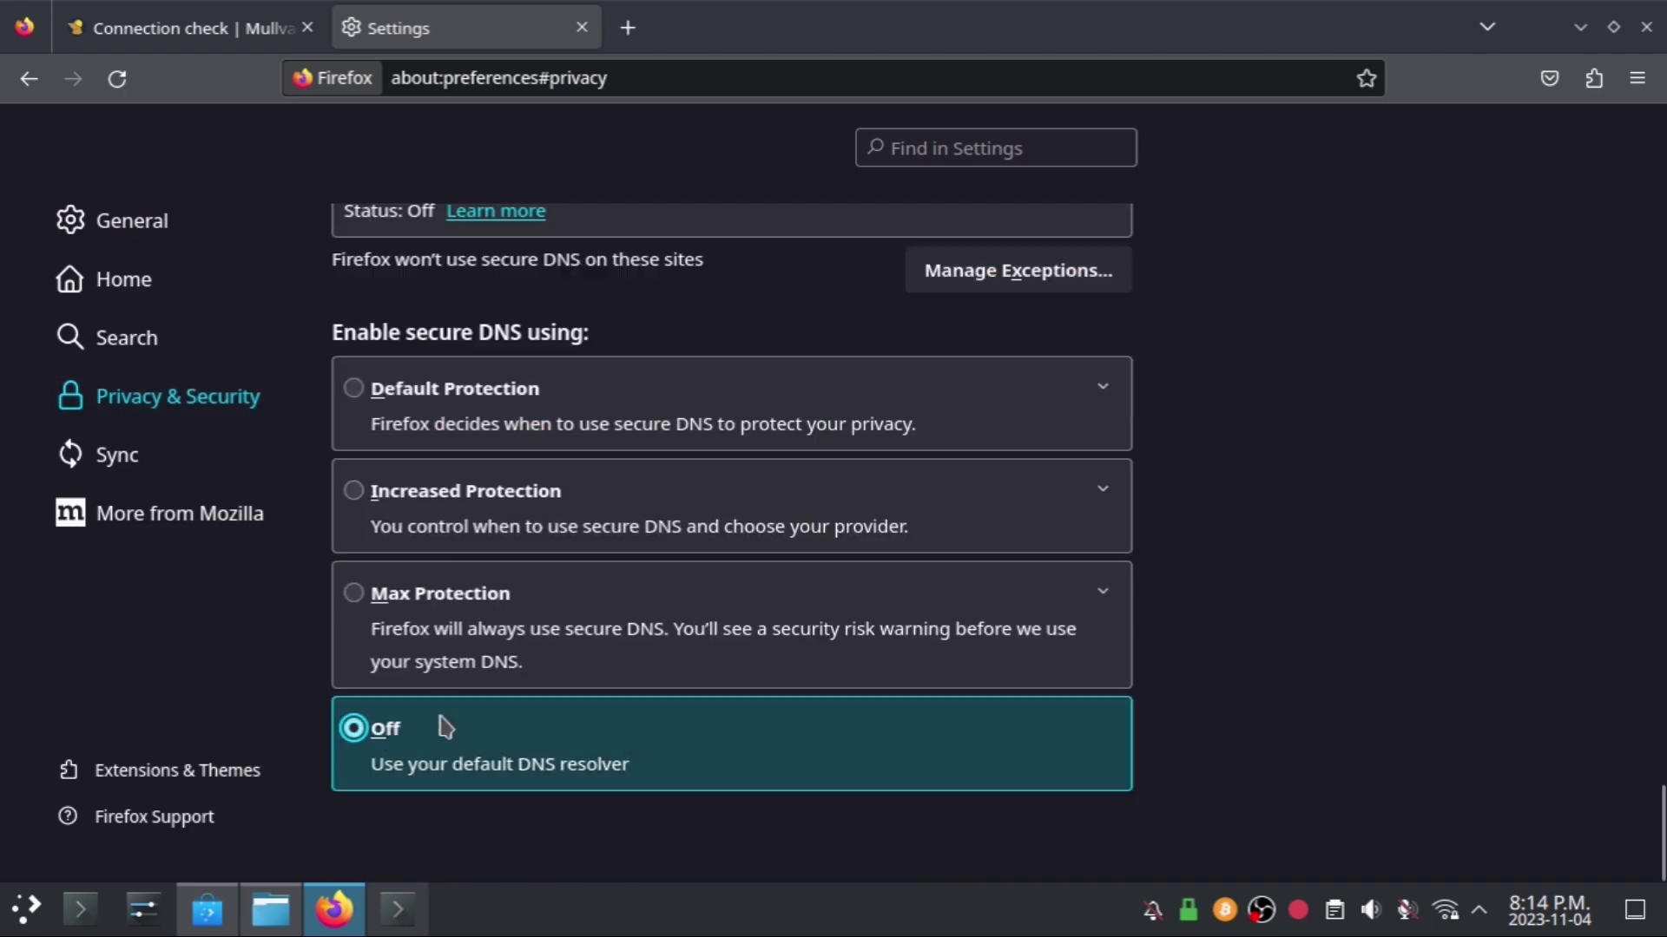
- Recheck the connection page to confirm No DNS leaks, then close Firefox
{"action": "left_click", "coordinate": [582, 28]}
{"action": "left_click", "coordinate": [116, 79]}
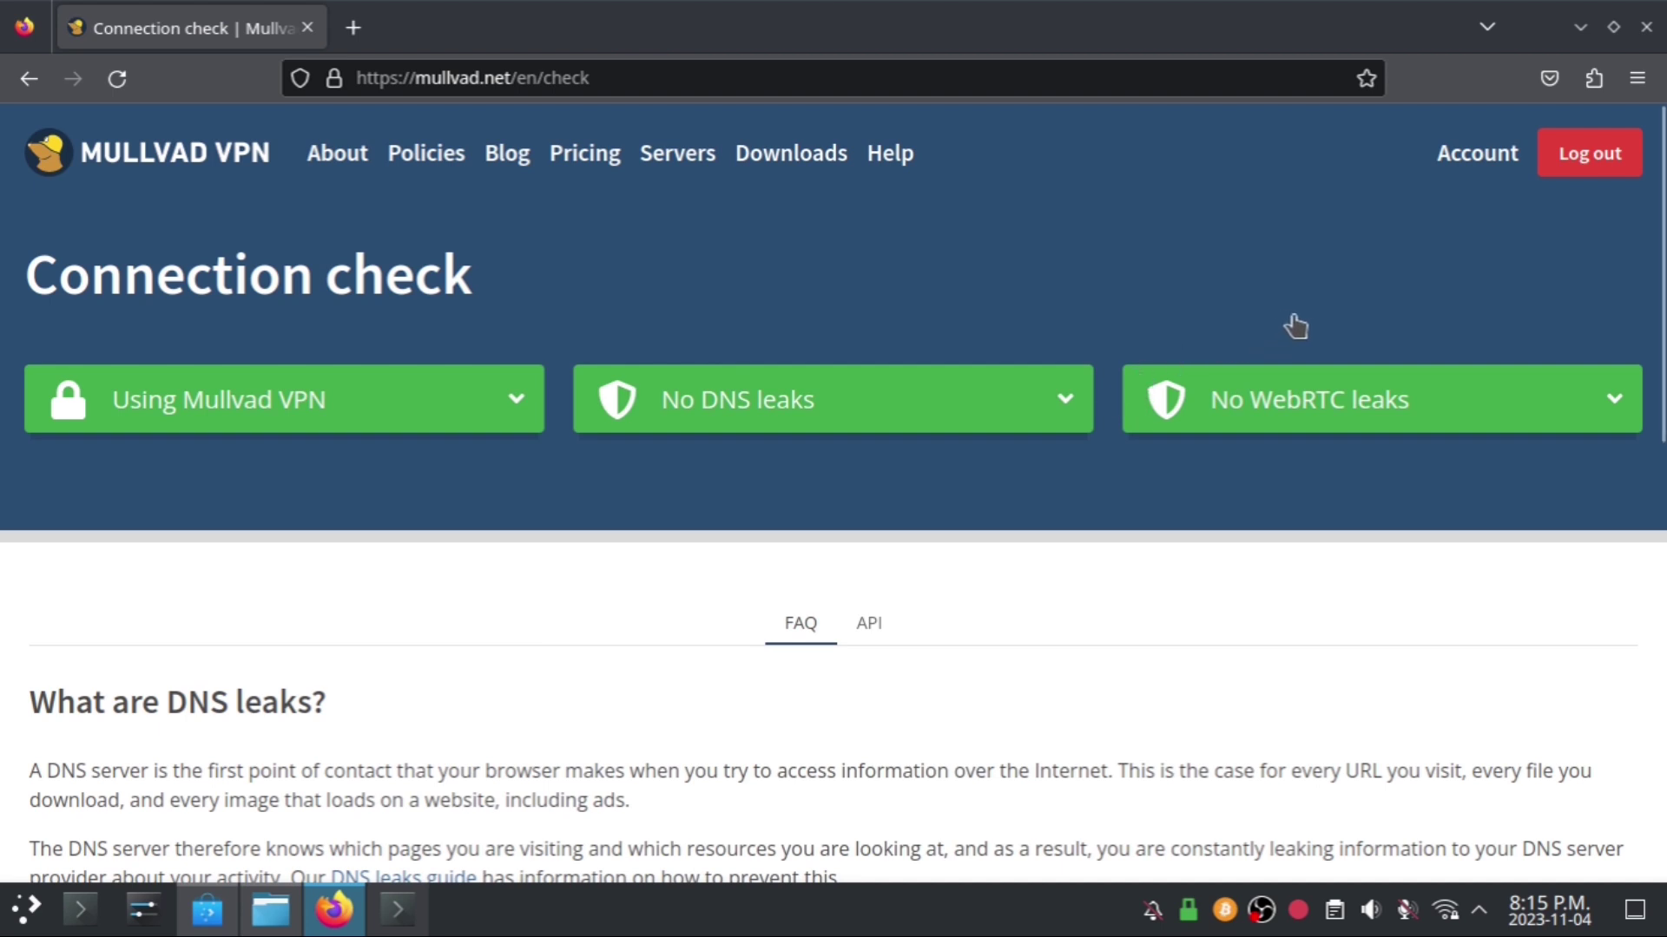
{"action": "left_click", "coordinate": [1643, 29]}
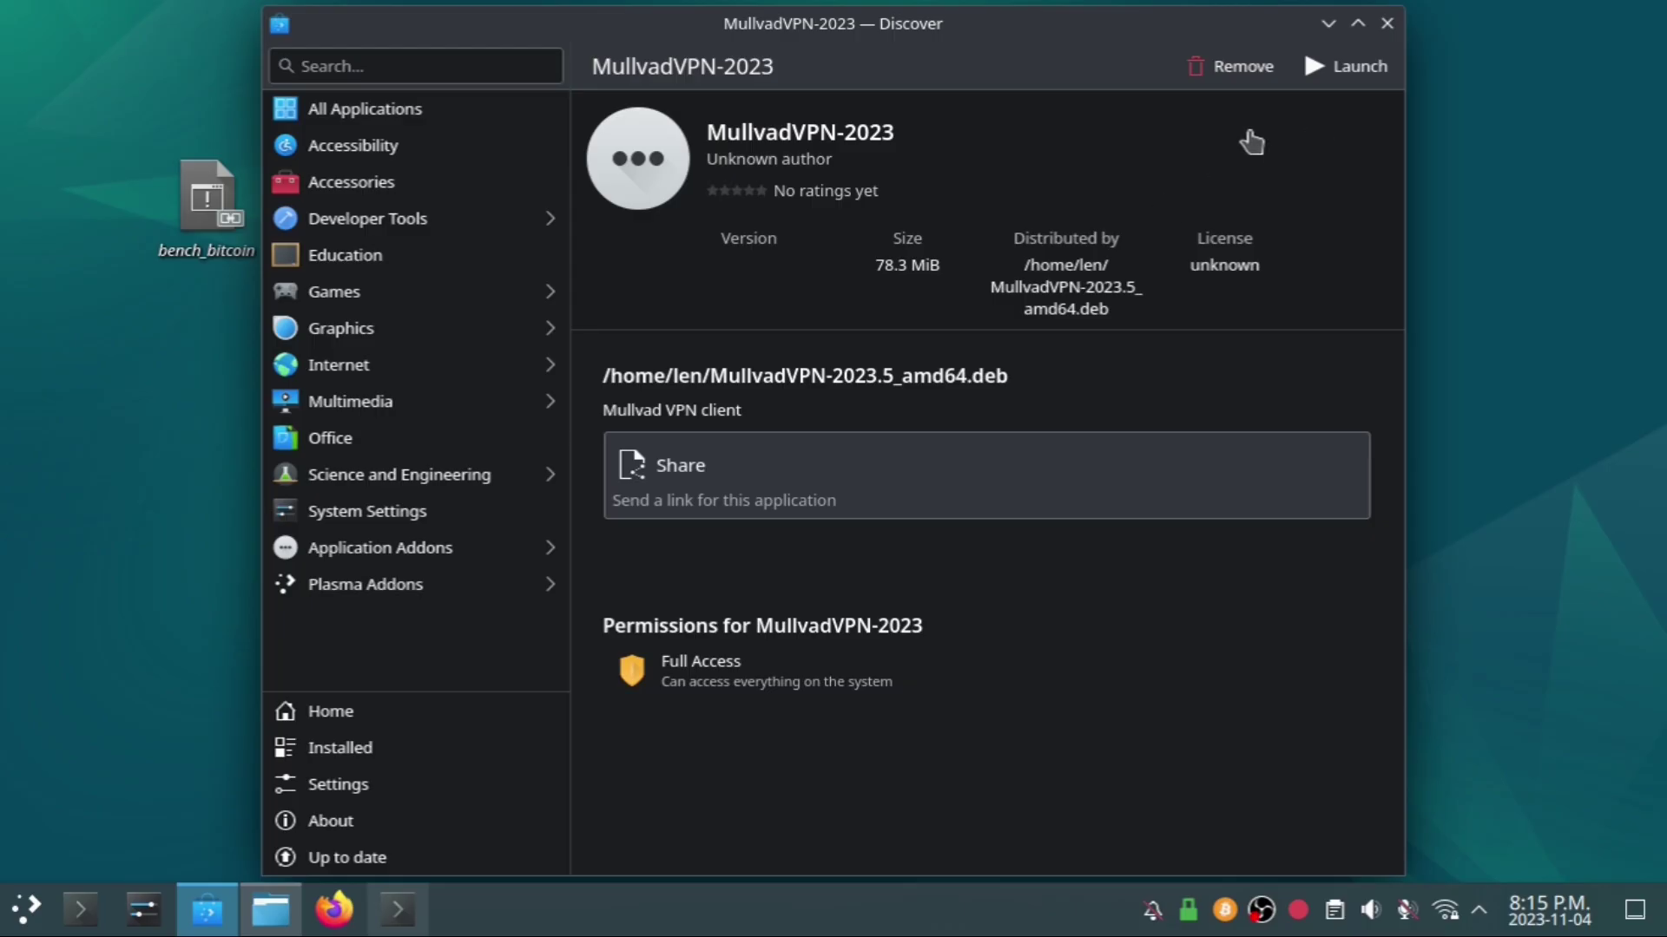
- Close Discover and trash mullvad-code-signing.asc, the Mullvad .deb installer and its .deb.asc signature
{"action": "left_click", "coordinate": [1386, 24]}
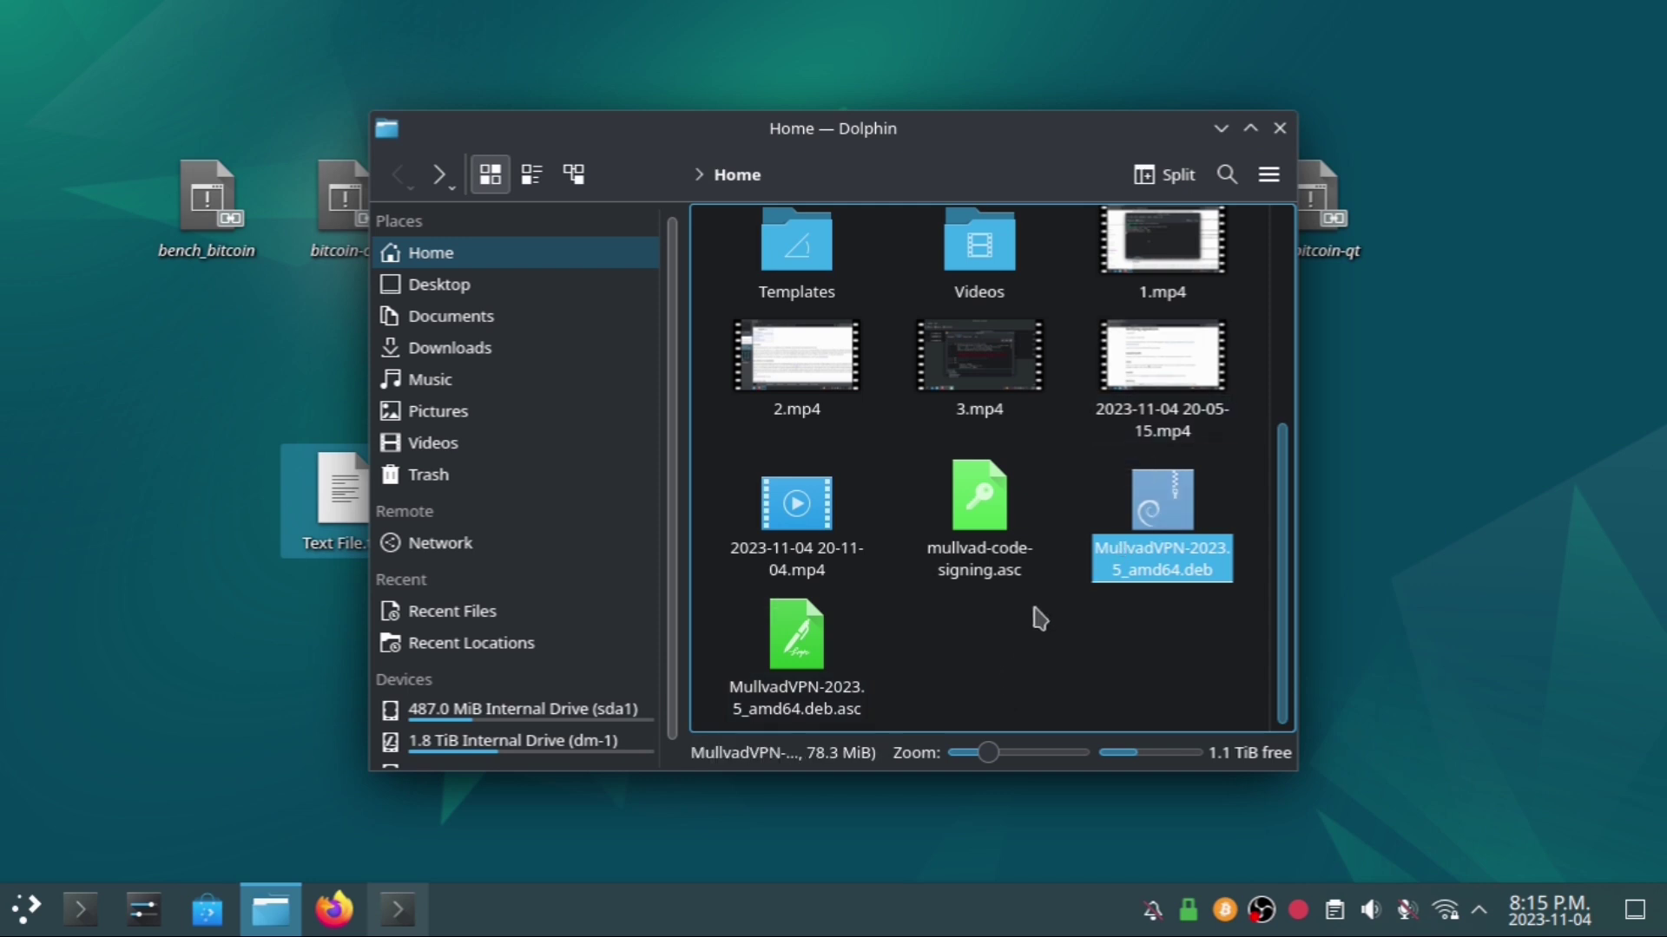
{"action": "left_click", "coordinate": [964, 556]}
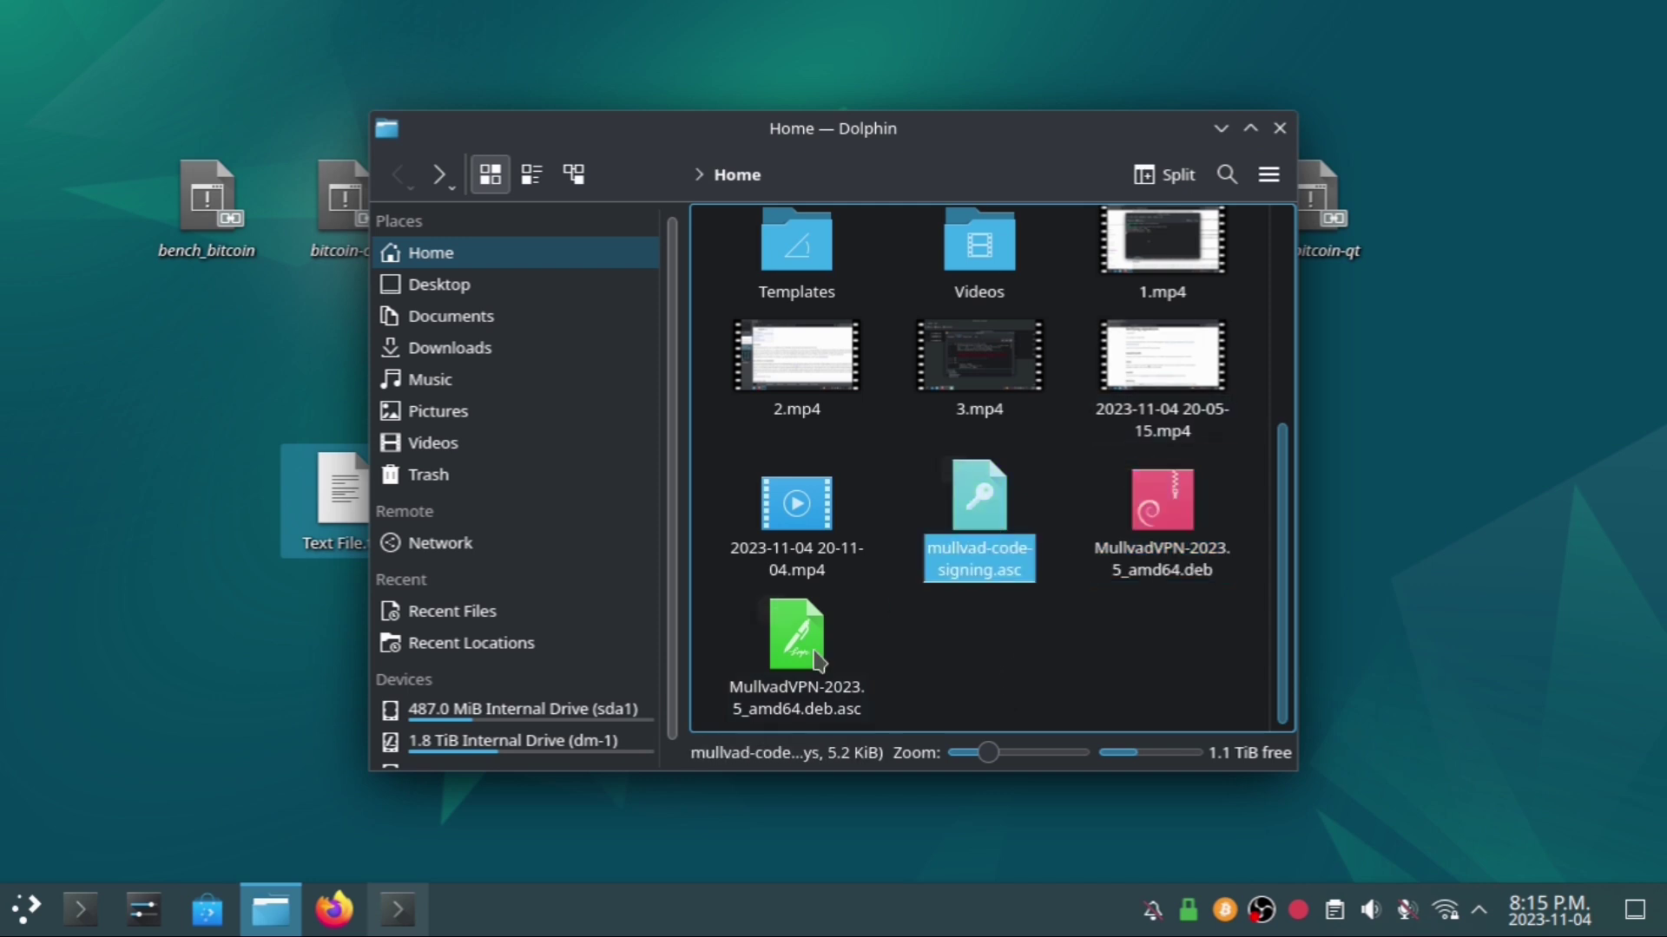
{"action": "left_click", "coordinate": [785, 660], "text": "shift"}
{"action": "key", "text": "Delete"}
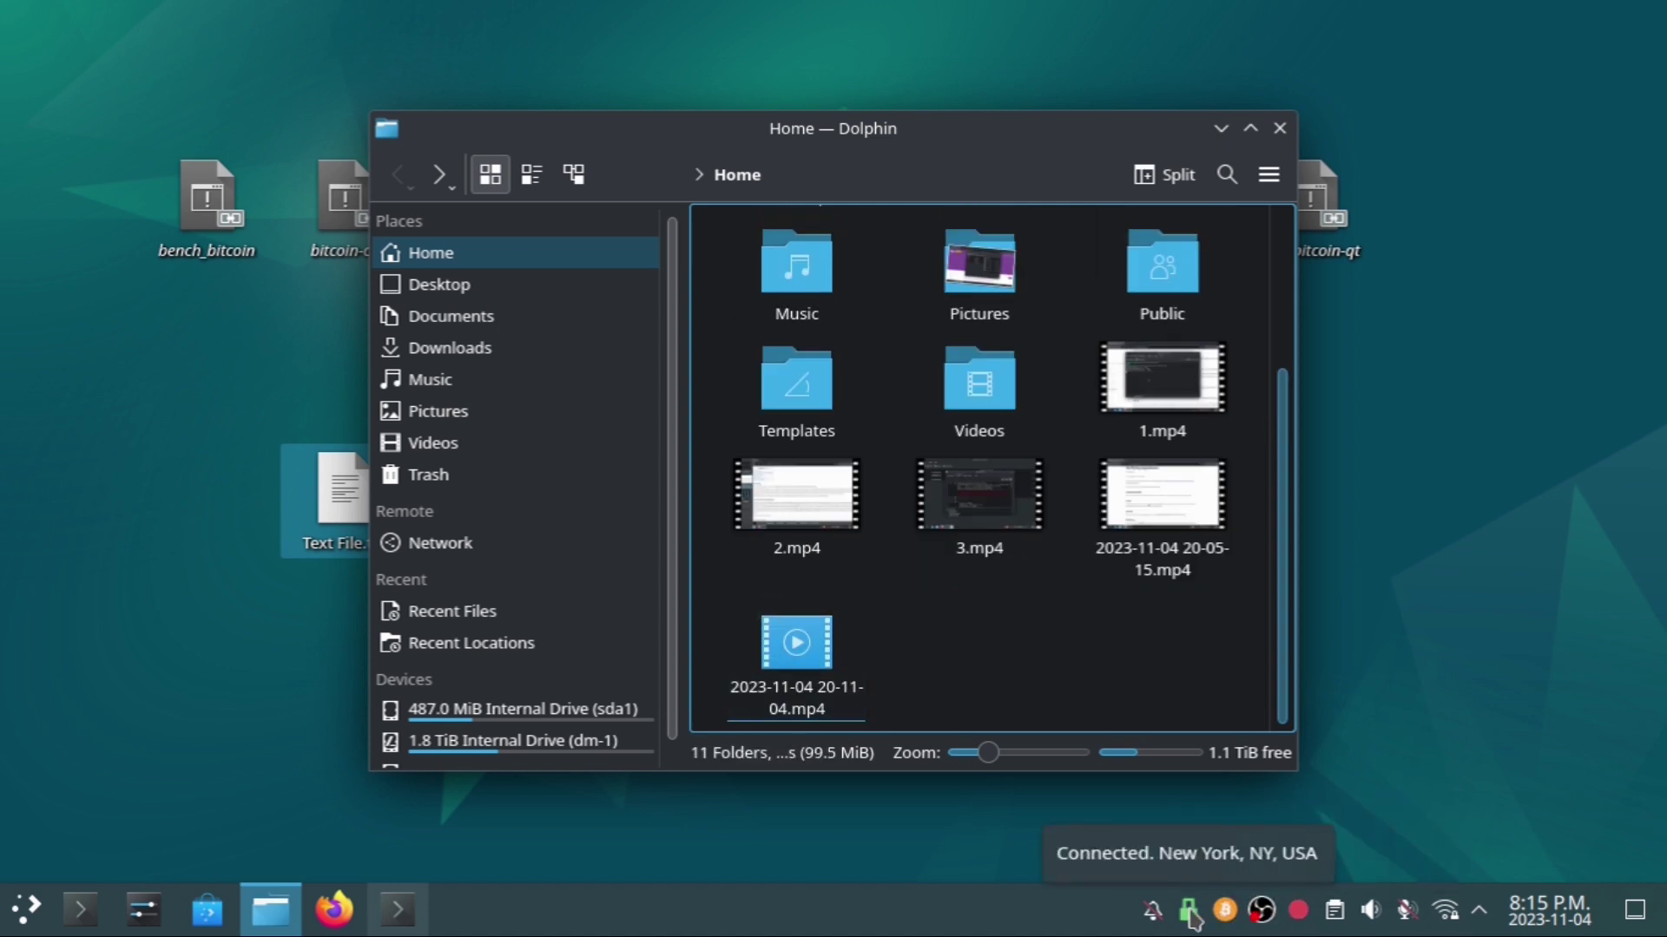
{"action": "left_click", "coordinate": [1188, 911]}
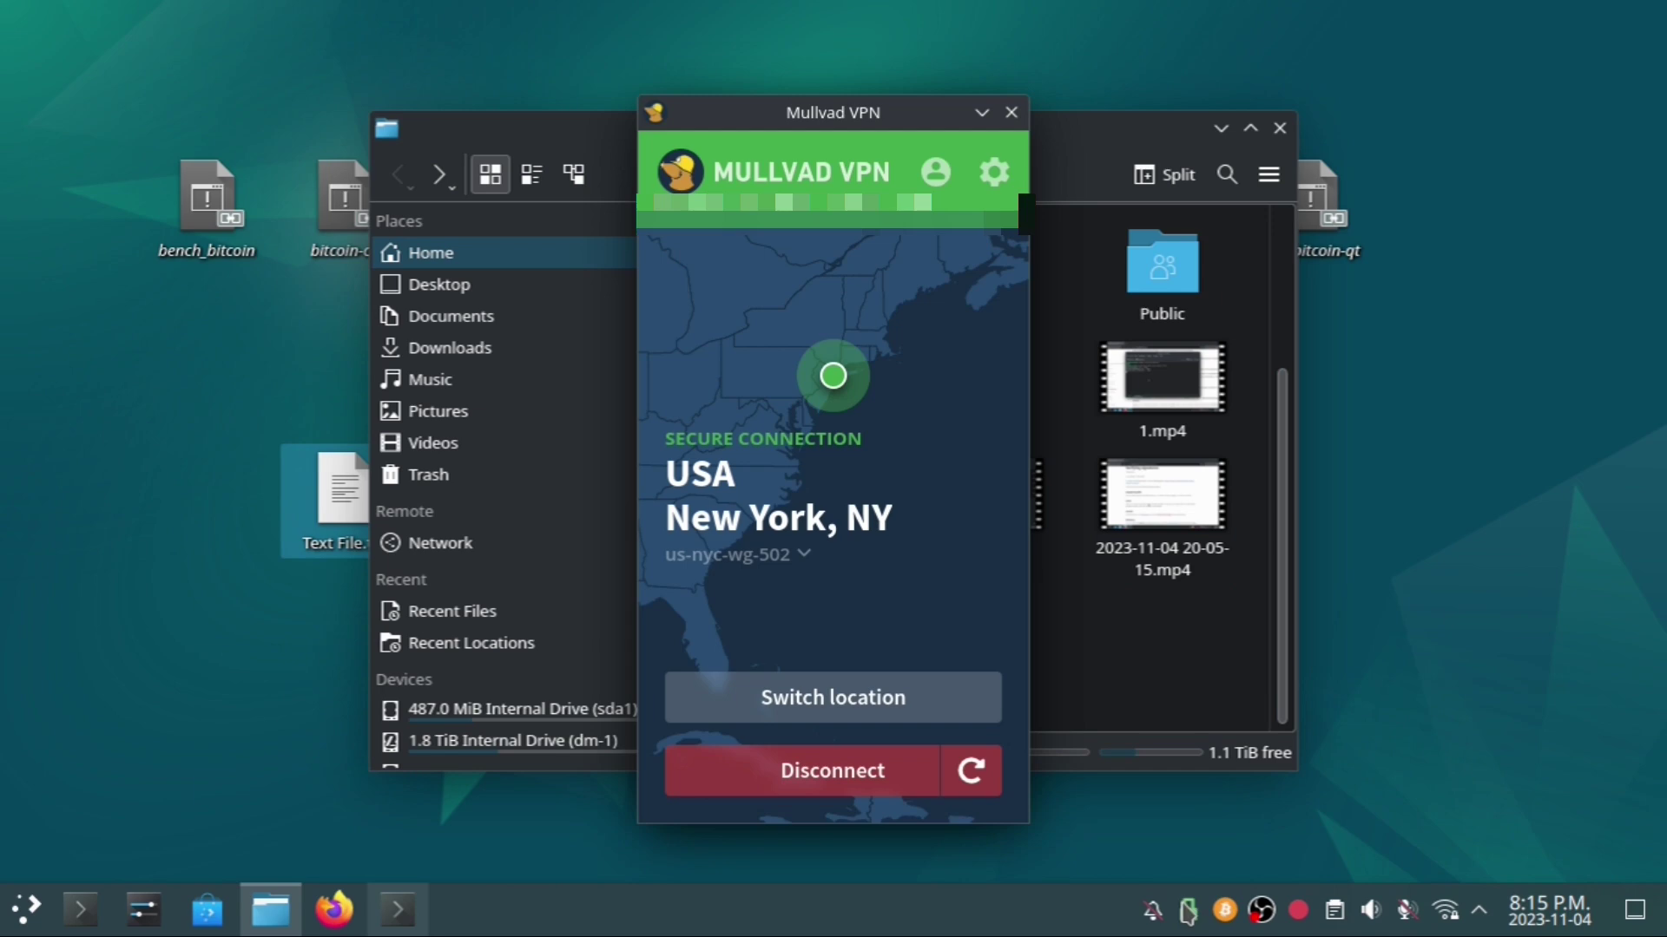
- Turn on Start minimized under Mullvad's User interface settings
{"action": "left_click", "coordinate": [994, 173]}
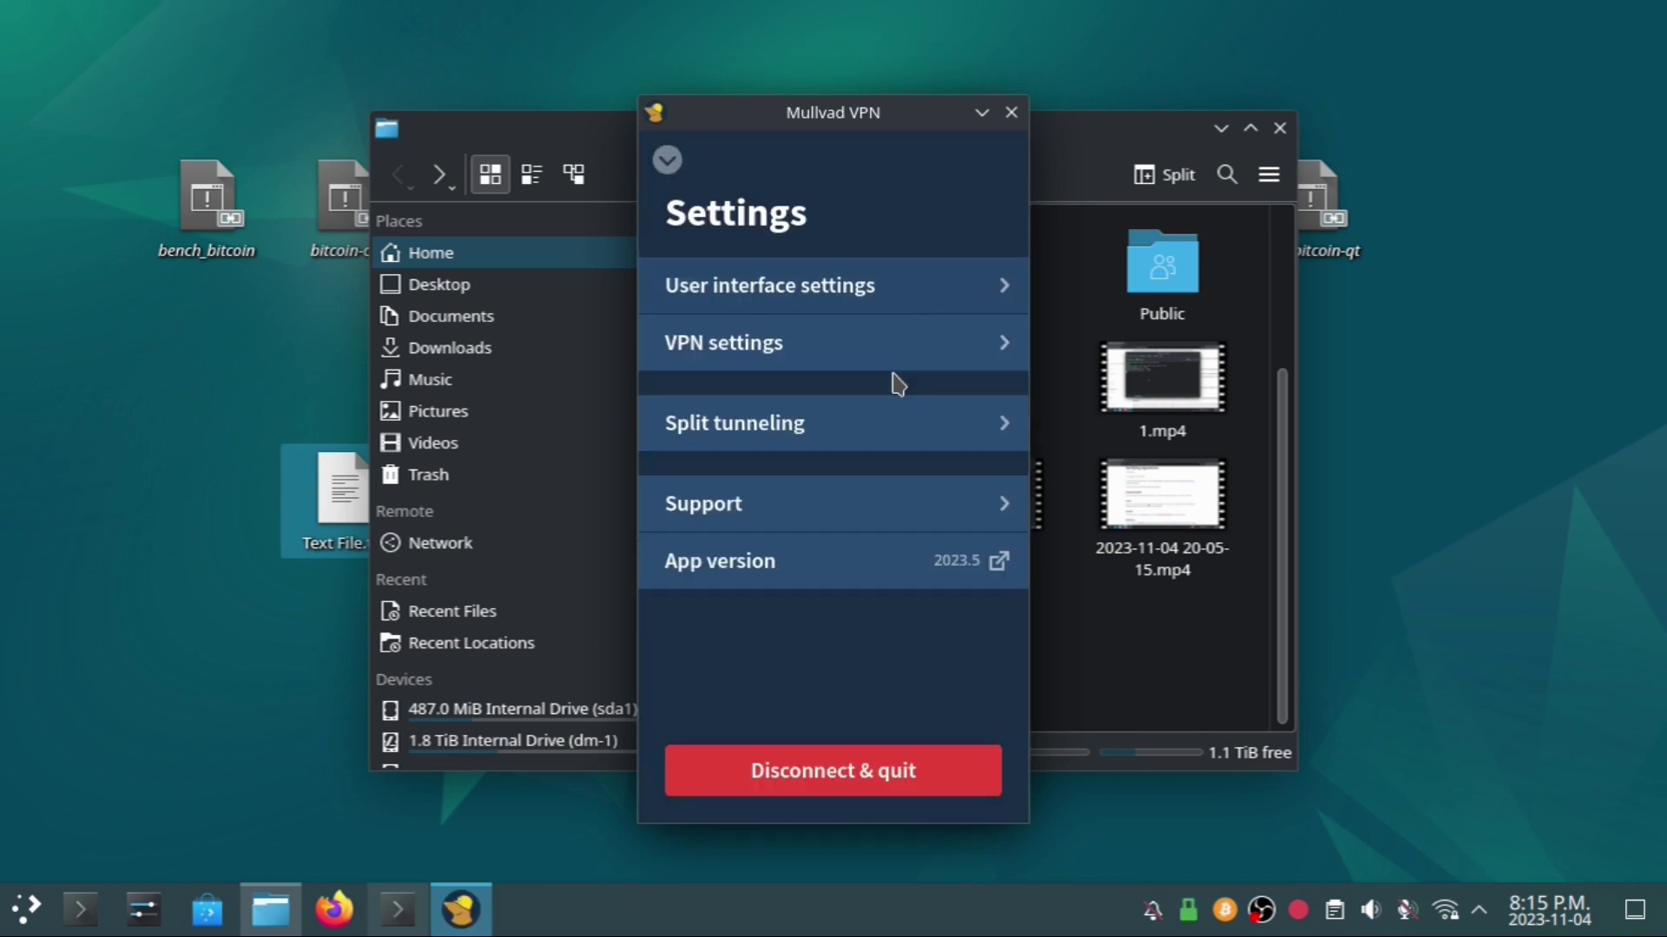
{"action": "left_click", "coordinate": [927, 301]}
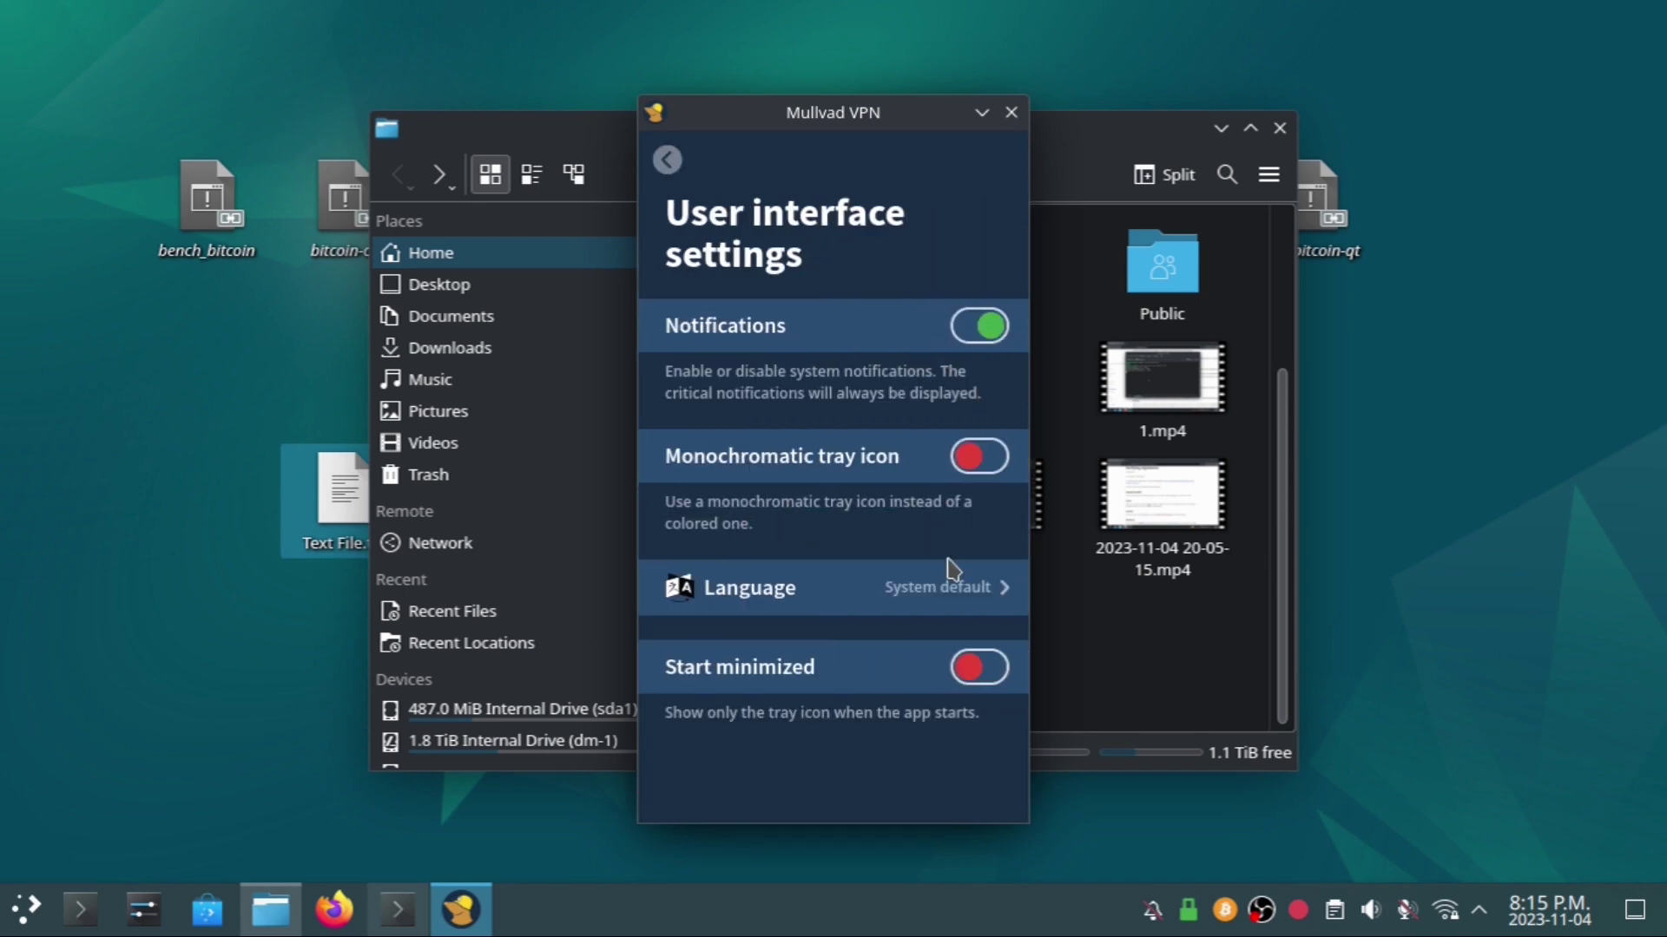
{"action": "left_click", "coordinate": [978, 668]}
{"action": "left_click", "coordinate": [668, 160]}
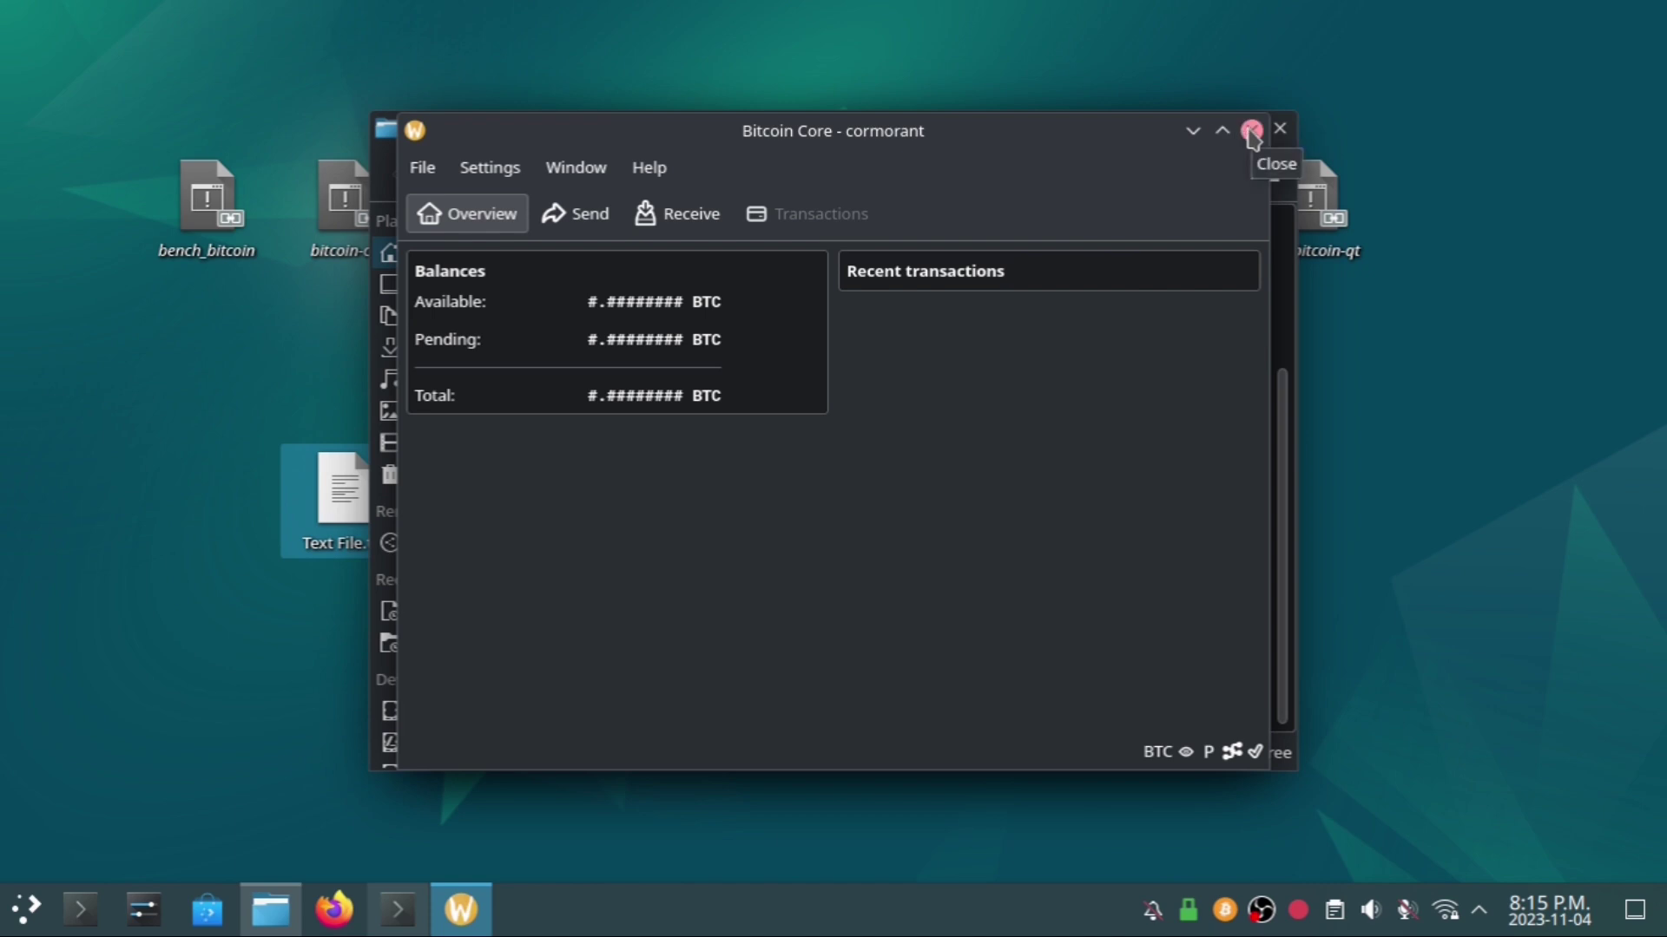
- Move the Bitcoin Core window aside and close it to shut the program down
{"action": "left_click_drag", "start_coordinate": [1108, 141], "coordinate": [1041, 161]}
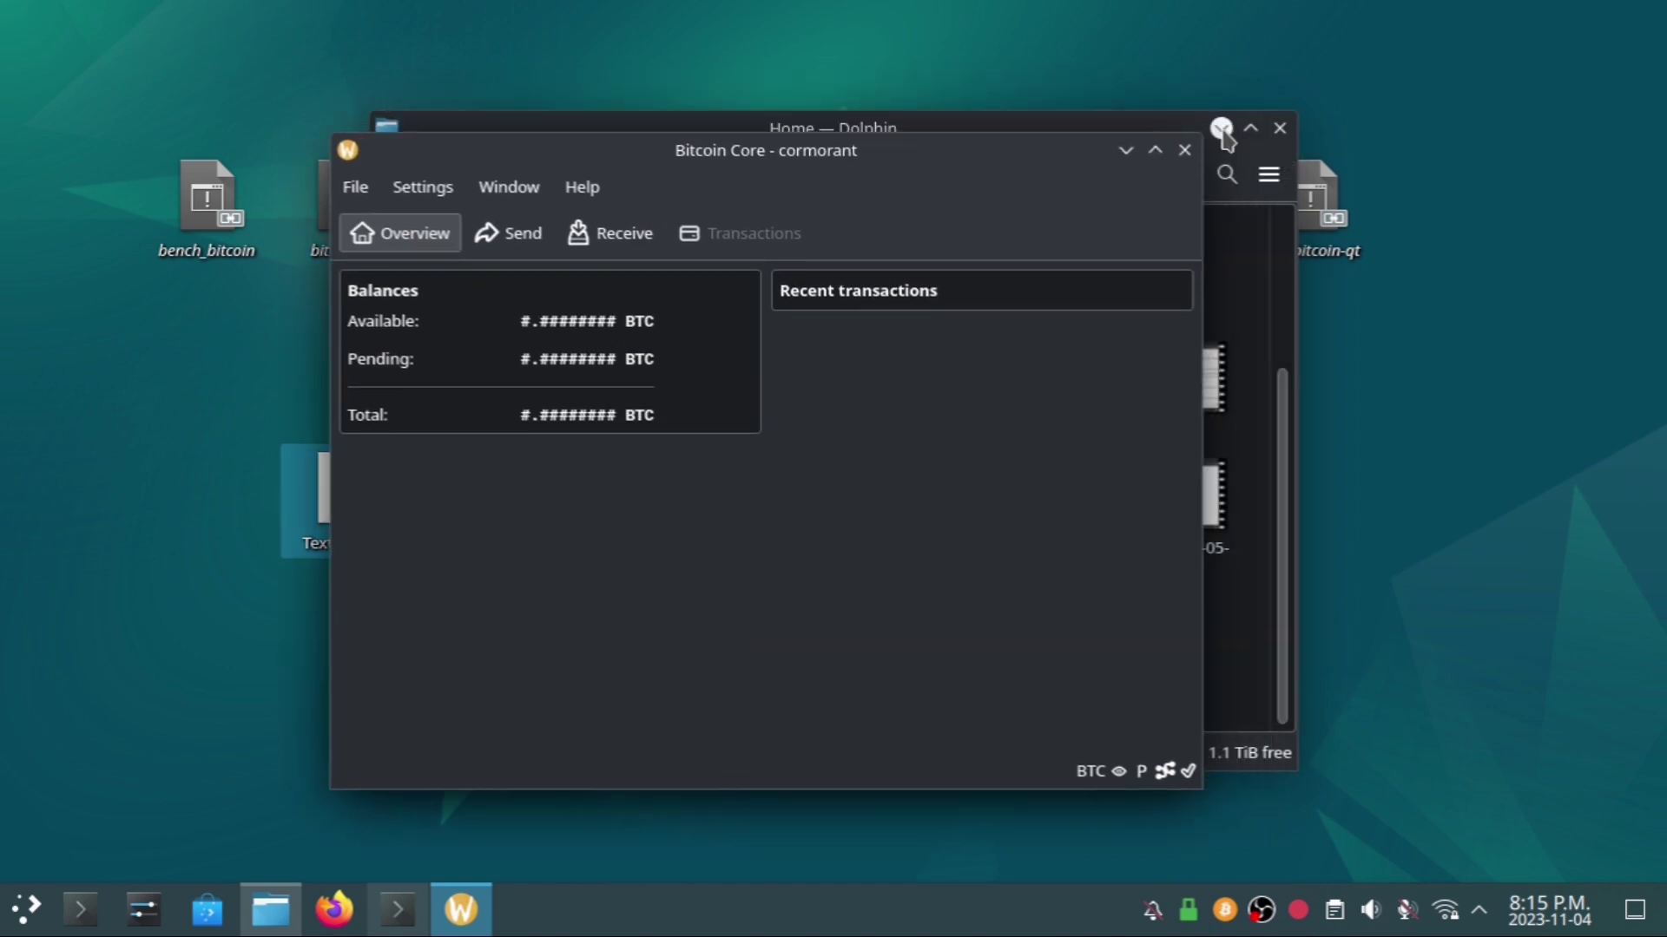
{"action": "left_click", "coordinate": [1184, 152]}
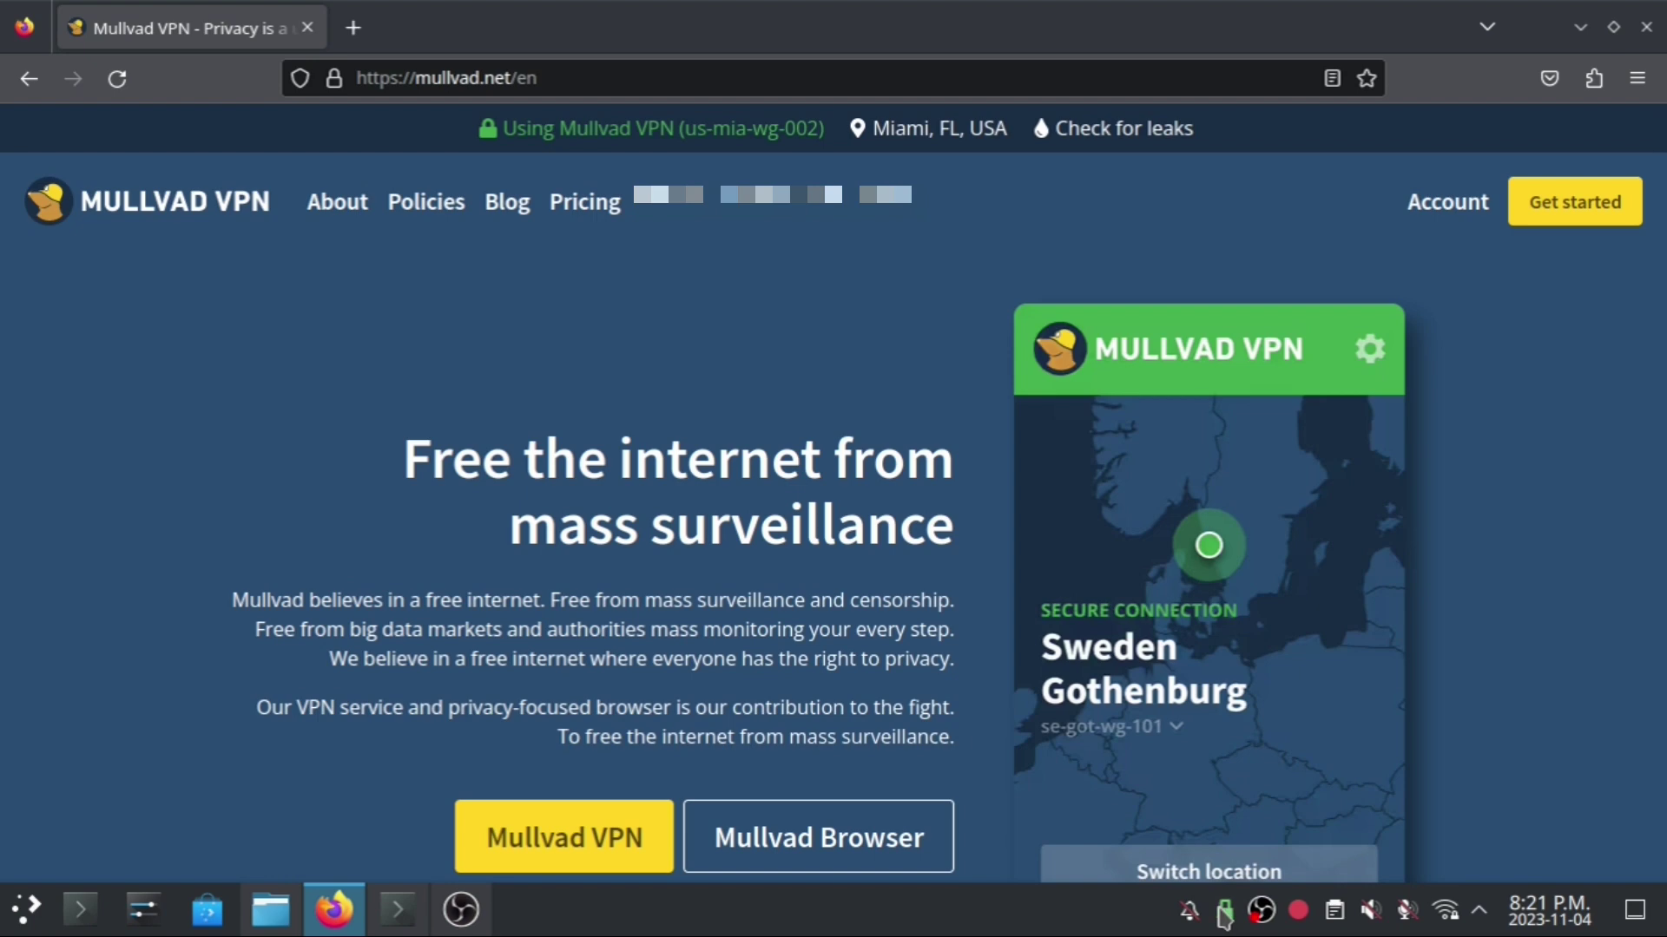
{"action": "left_click", "coordinate": [1225, 913]}
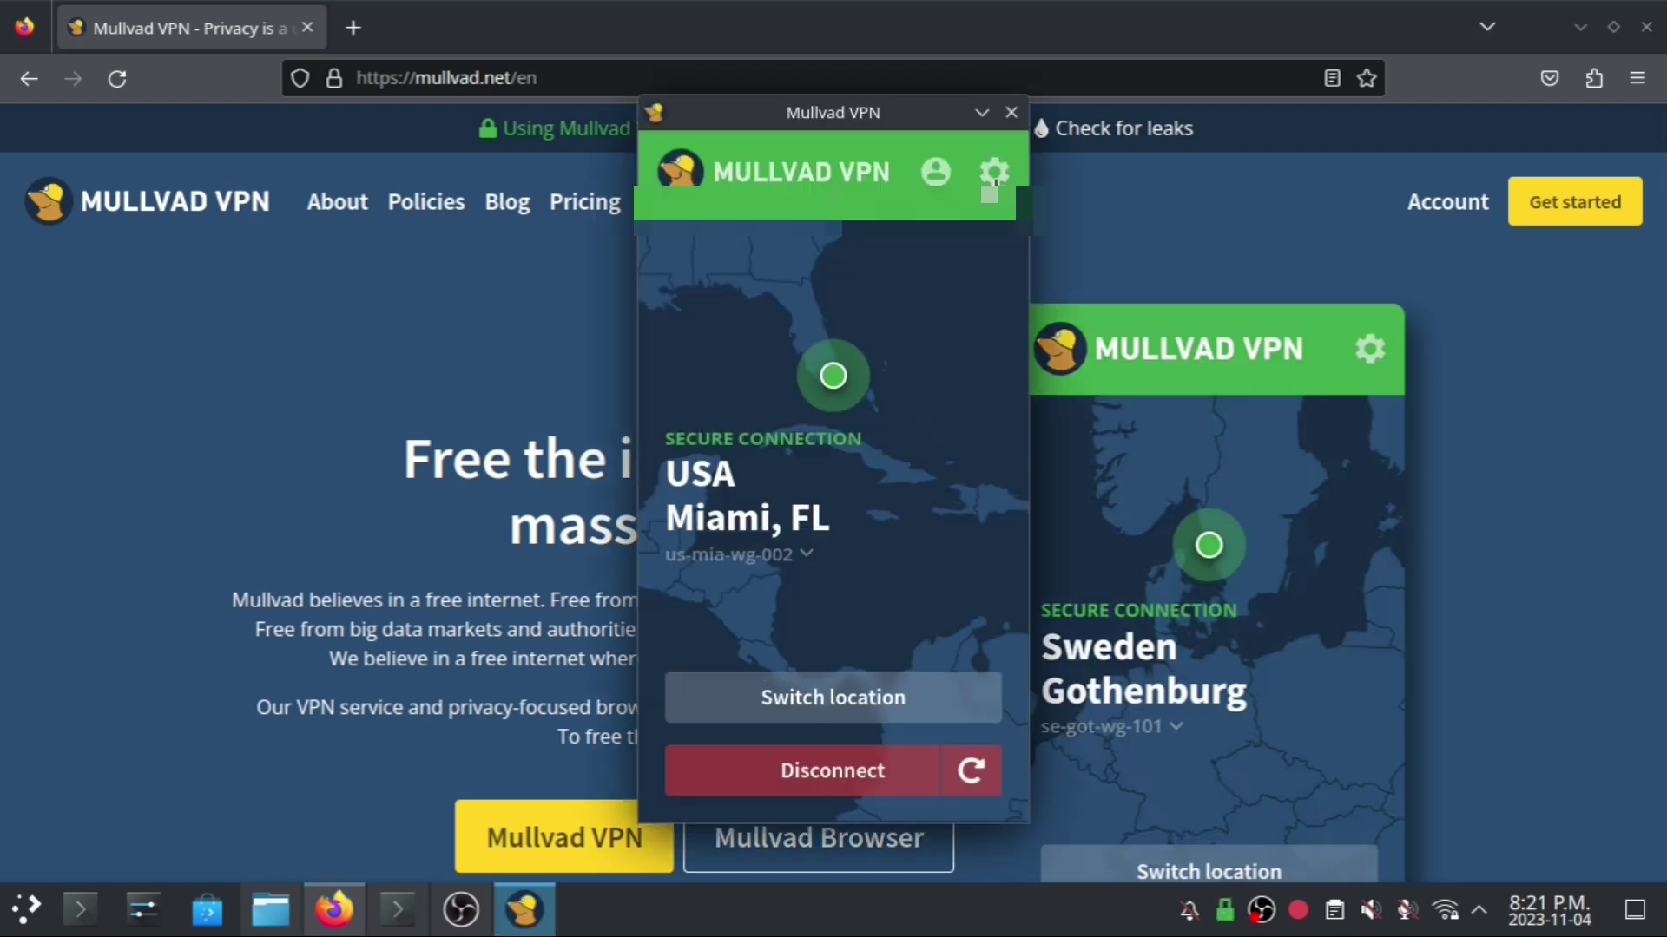
- Enable Auto-connect, Launch app on start-up and Local network sharing in VPN settings, then close Mullvad
{"action": "left_click", "coordinate": [995, 173]}
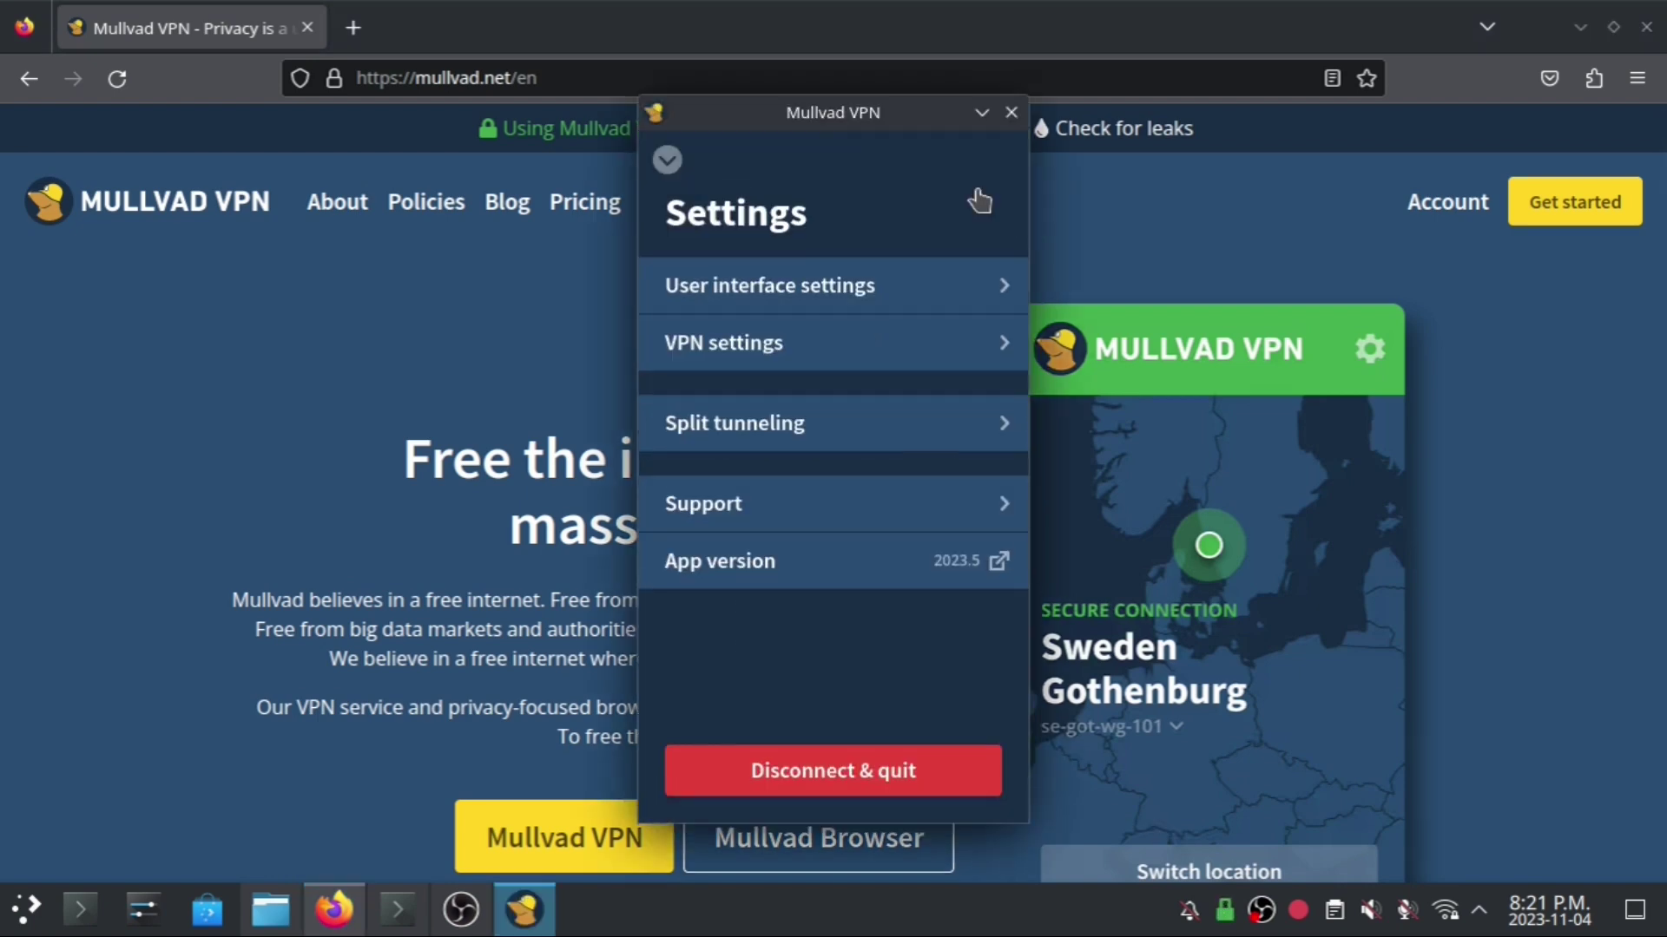
{"action": "left_click", "coordinate": [853, 351]}
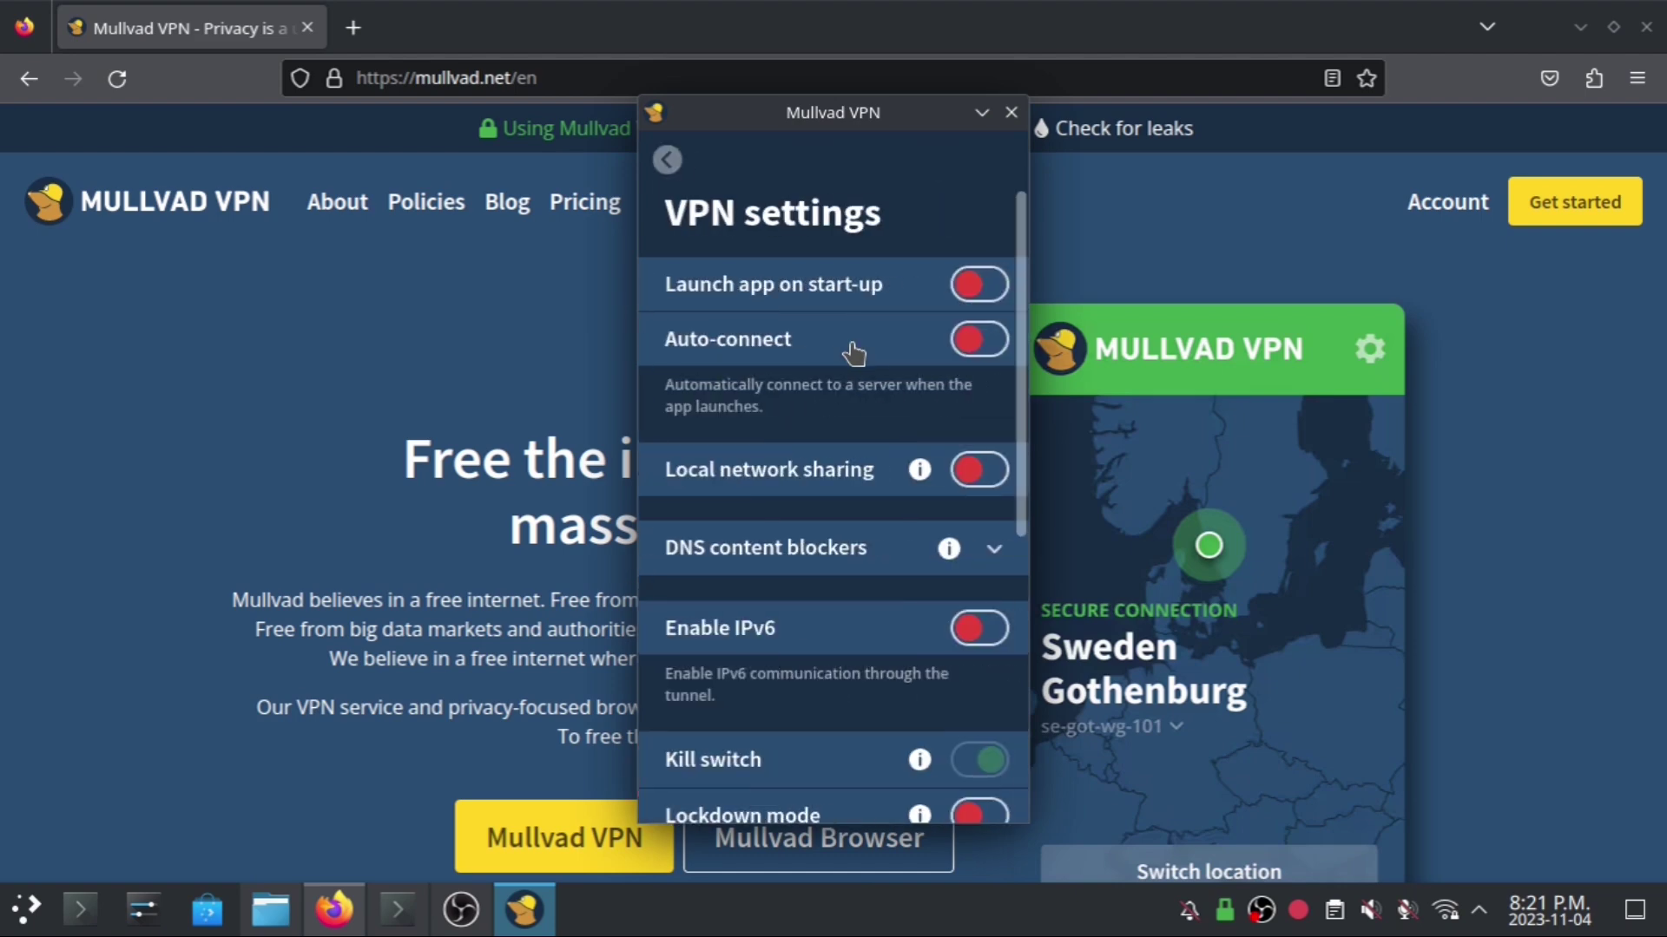
{"action": "left_click", "coordinate": [968, 344]}
{"action": "left_click", "coordinate": [978, 289]}
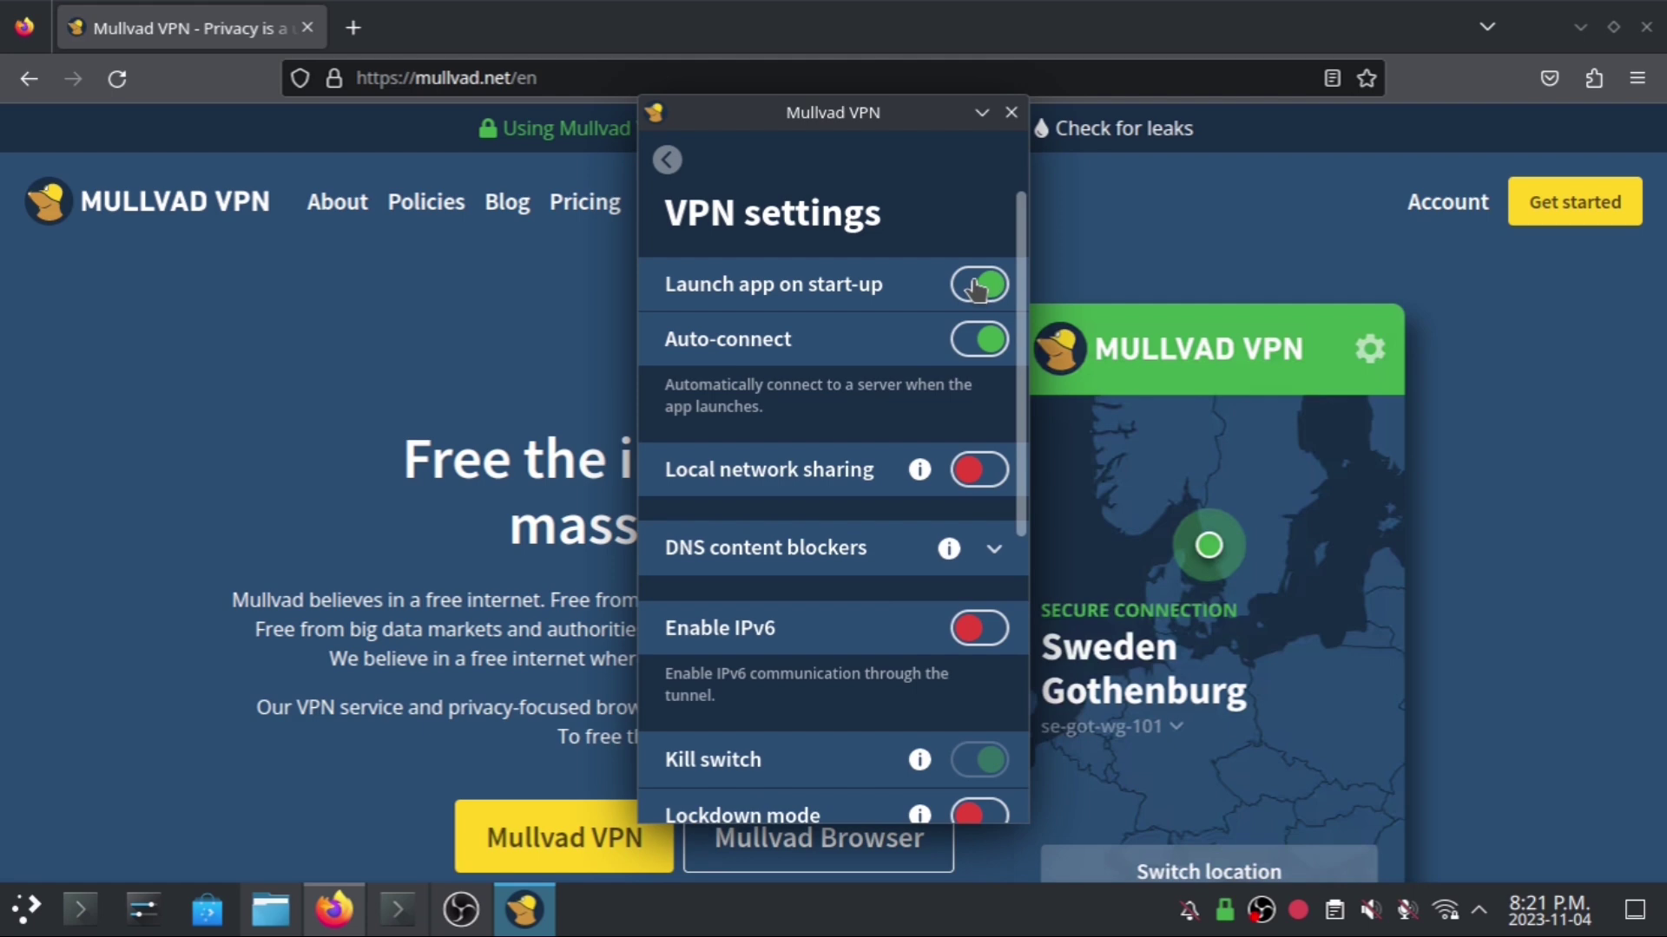
{"action": "left_click", "coordinate": [985, 473]}
{"action": "scroll", "coordinate": [998, 434], "scroll_direction": "down", "scroll_amount": 3}
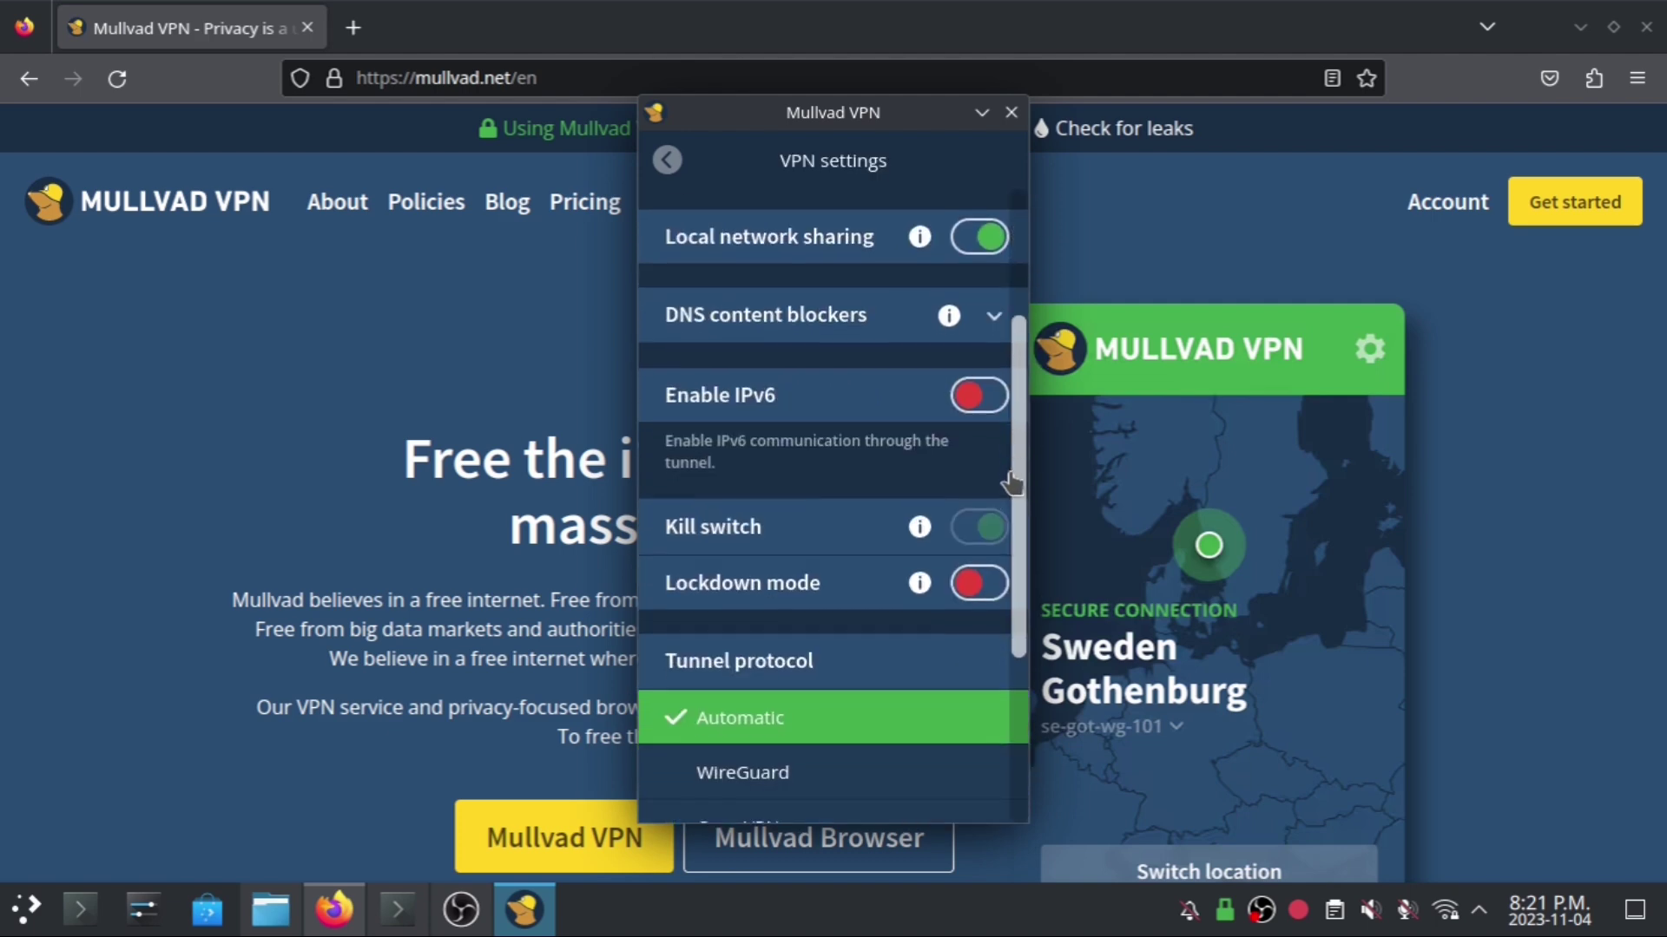
{"action": "scroll", "coordinate": [1011, 481], "scroll_direction": "down", "scroll_amount": 4}
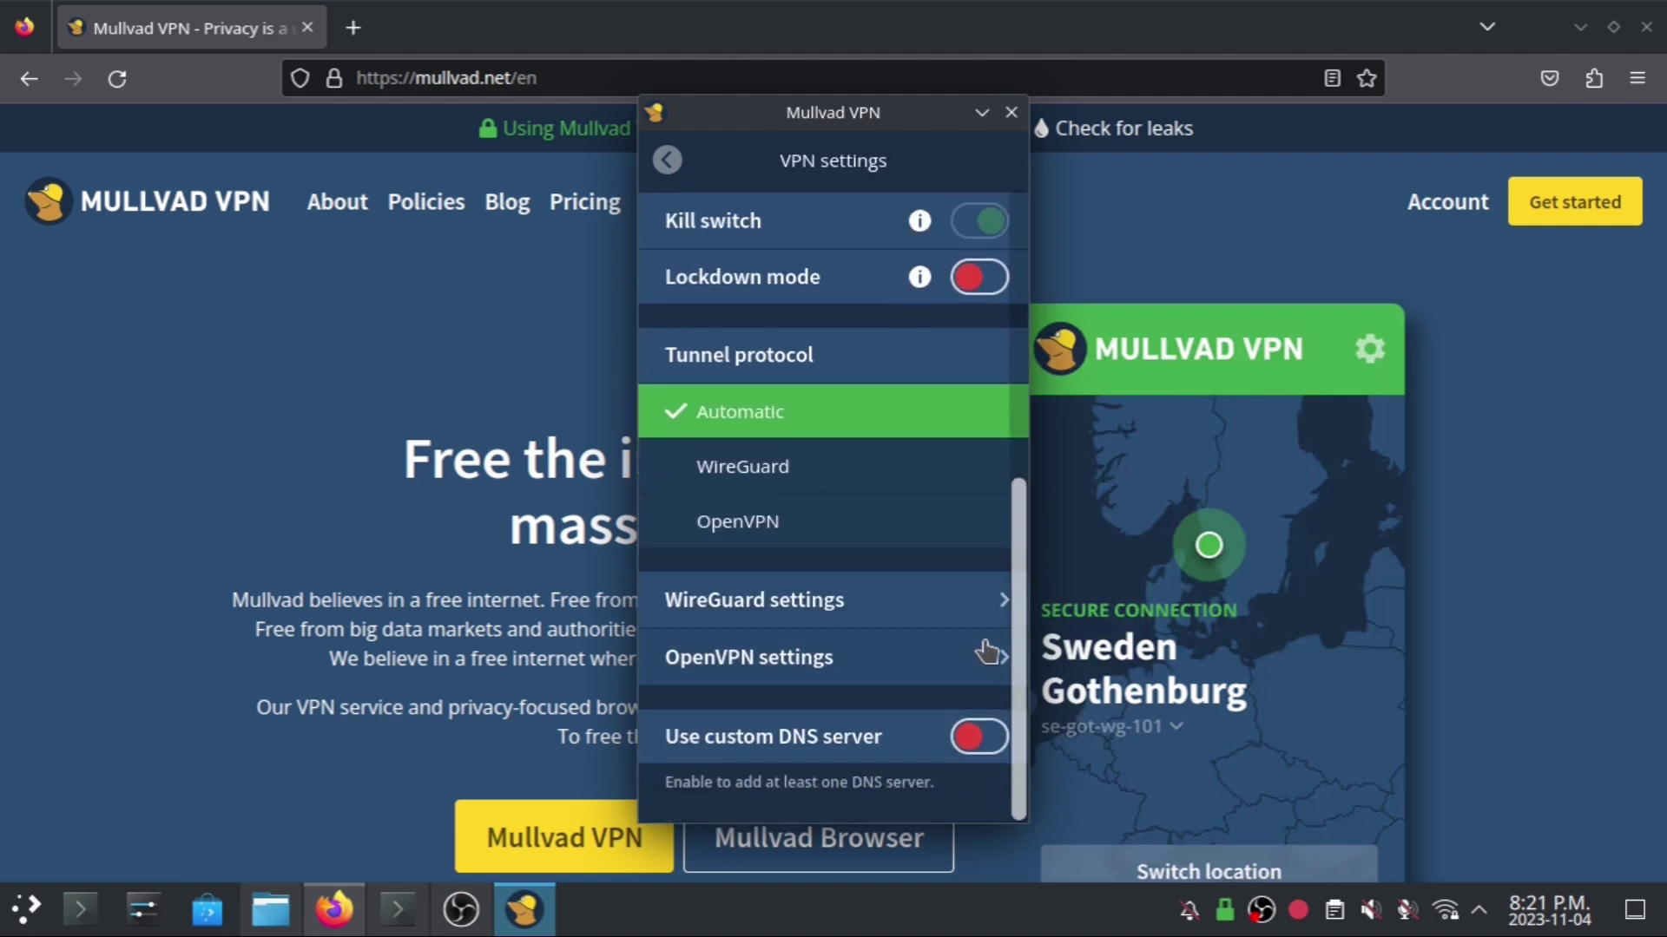
{"action": "scroll", "coordinate": [987, 653], "scroll_direction": "up", "scroll_amount": 7}
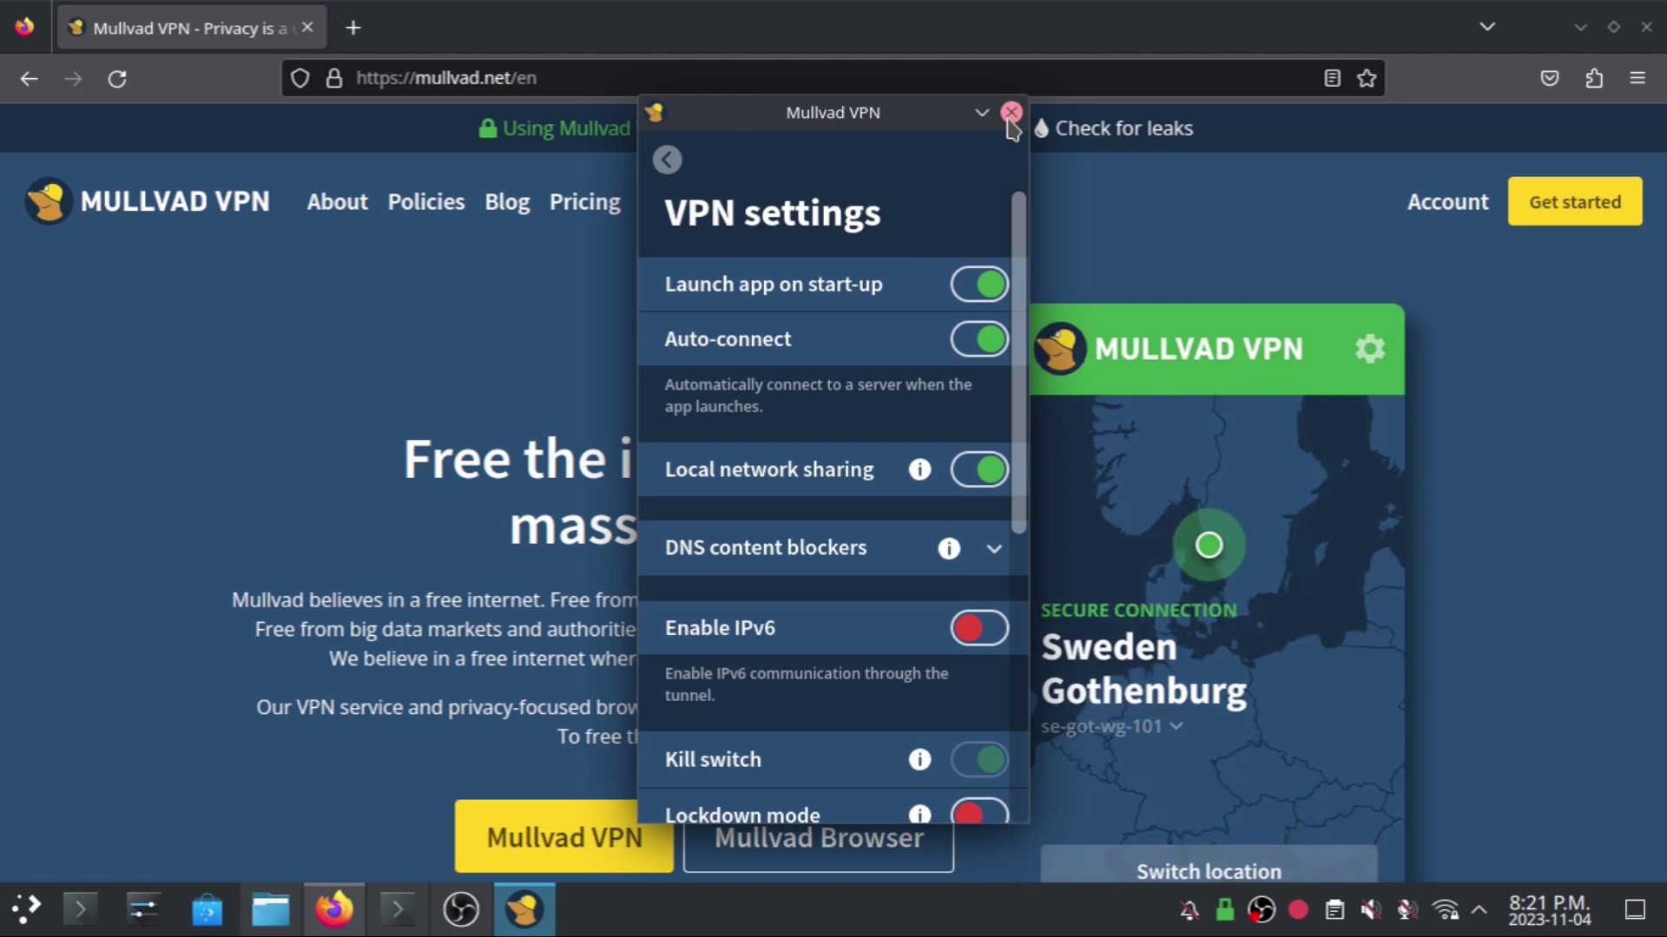
{"action": "left_click", "coordinate": [1010, 113]}
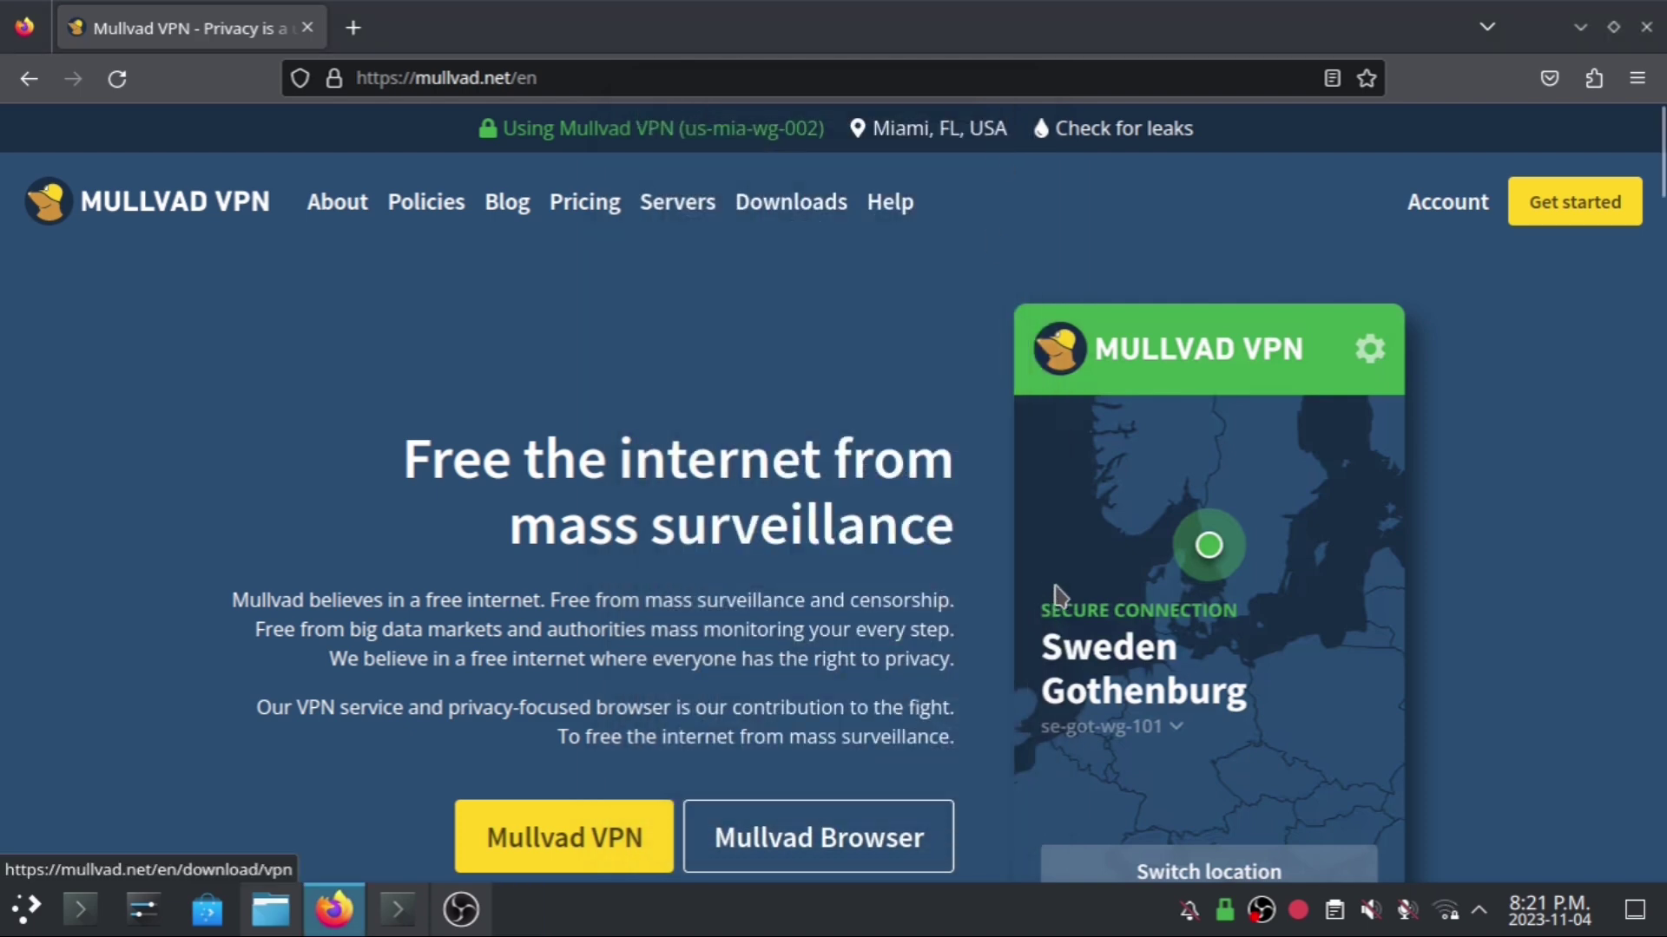